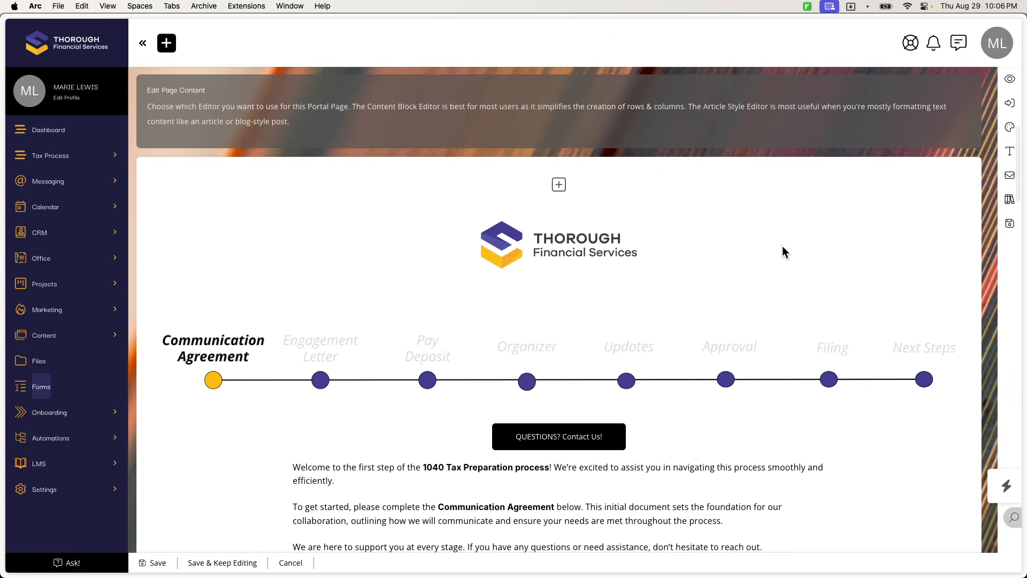
Step: Examine the 1040 portal page's content sections with their progress timelines, and its circle assignments
{"action": "scroll", "coordinate": [782, 247], "scroll_direction": "down", "scroll_amount": 5}
{"action": "scroll", "coordinate": [782, 248], "scroll_direction": "down", "scroll_amount": 3}
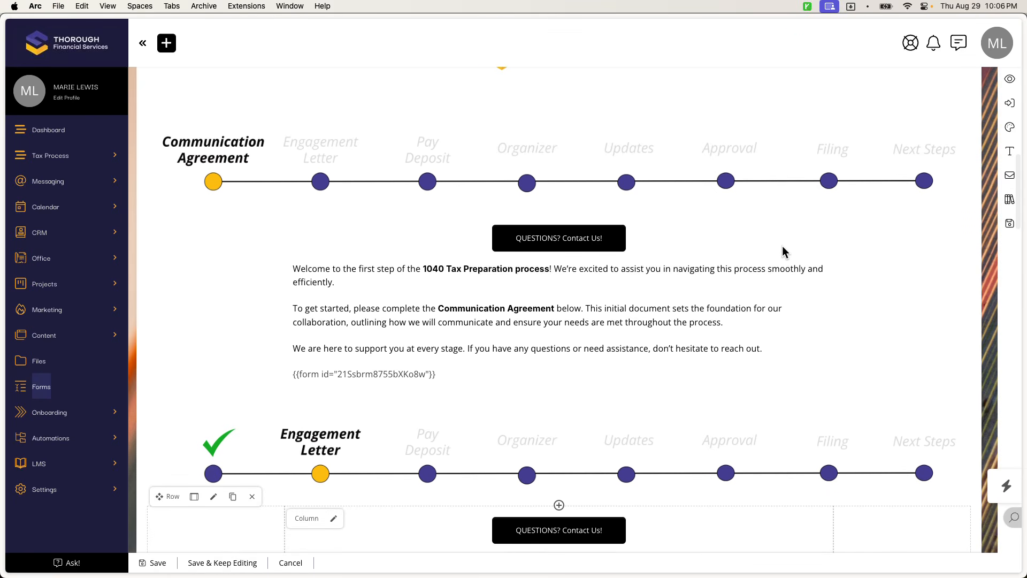
{"action": "scroll", "coordinate": [782, 247], "scroll_direction": "up", "scroll_amount": 4}
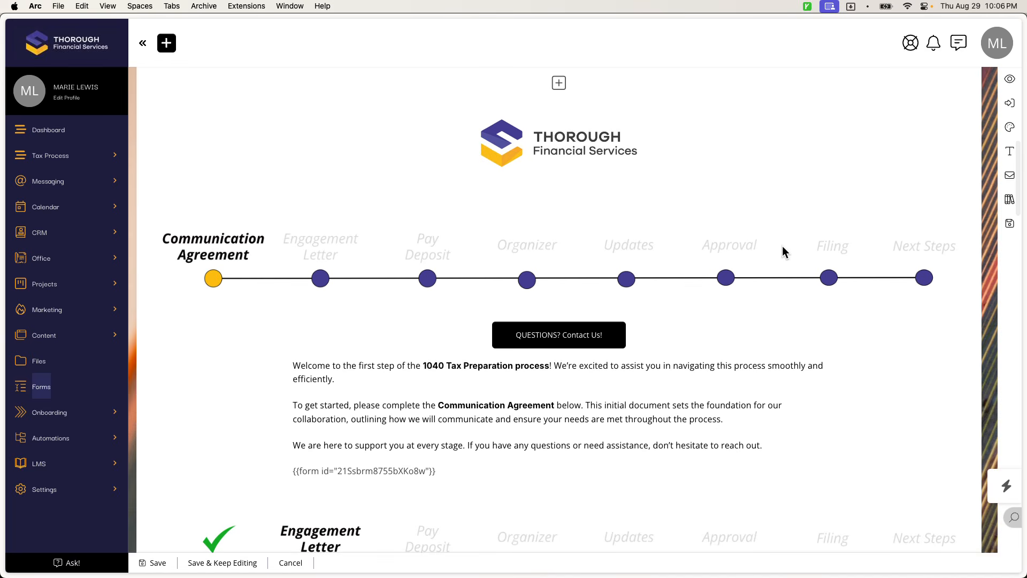
{"action": "scroll", "coordinate": [782, 248], "scroll_direction": "down", "scroll_amount": 1}
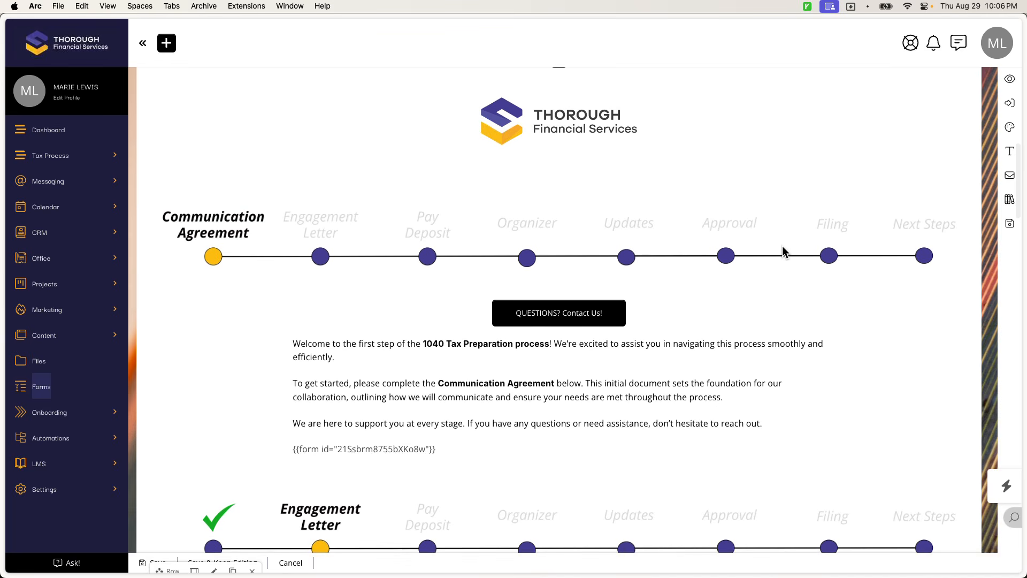
{"action": "scroll", "coordinate": [782, 247], "scroll_direction": "up", "scroll_amount": 1}
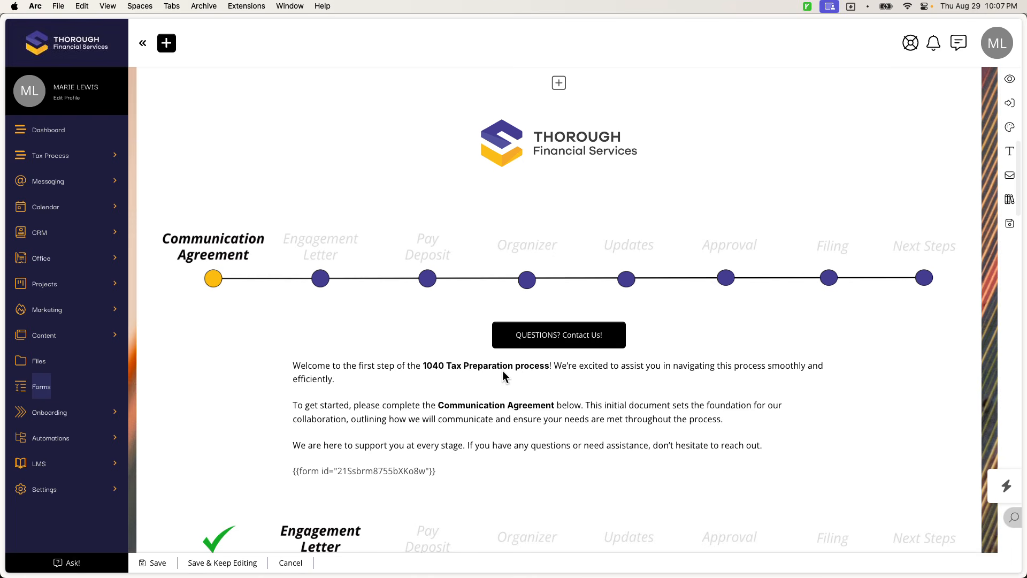
{"action": "scroll", "coordinate": [502, 370], "scroll_direction": "up", "scroll_amount": 2}
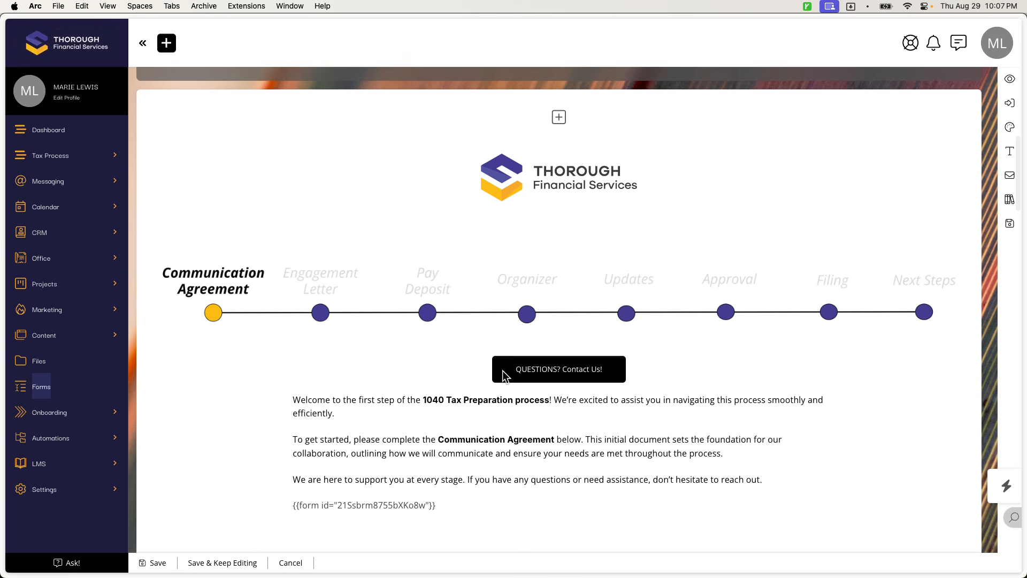
{"action": "scroll", "coordinate": [505, 376], "scroll_direction": "down", "scroll_amount": 1}
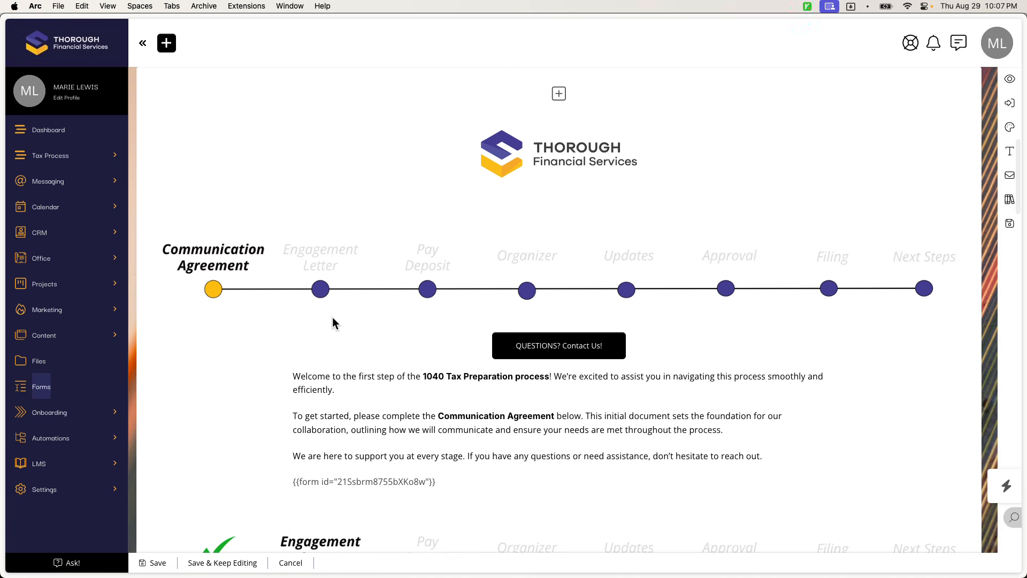
{"action": "scroll", "coordinate": [333, 321], "scroll_direction": "up", "scroll_amount": 15}
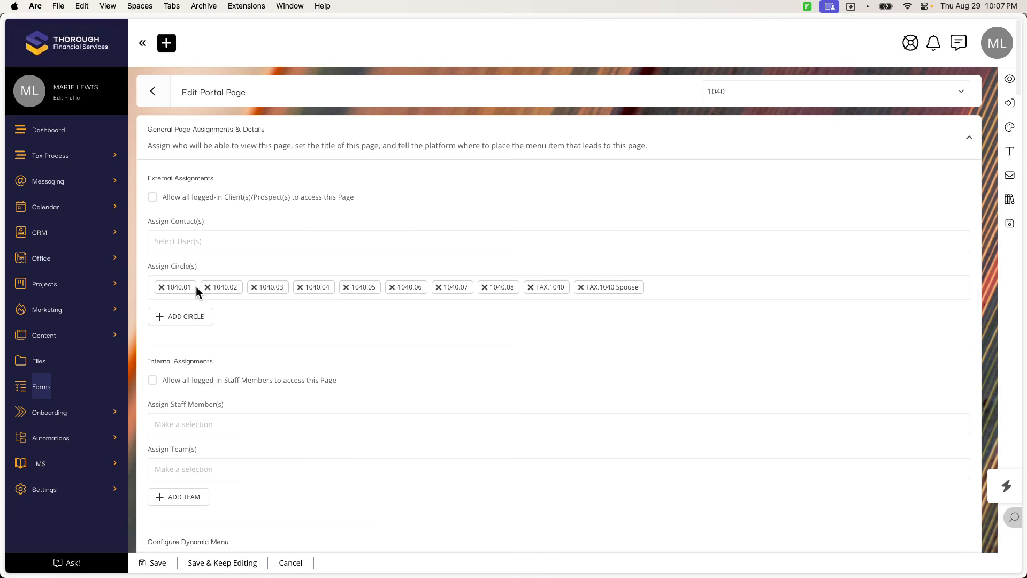
Step: Save the 1040 portal page and dismiss the confirmation
{"action": "left_click", "coordinate": [1010, 223]}
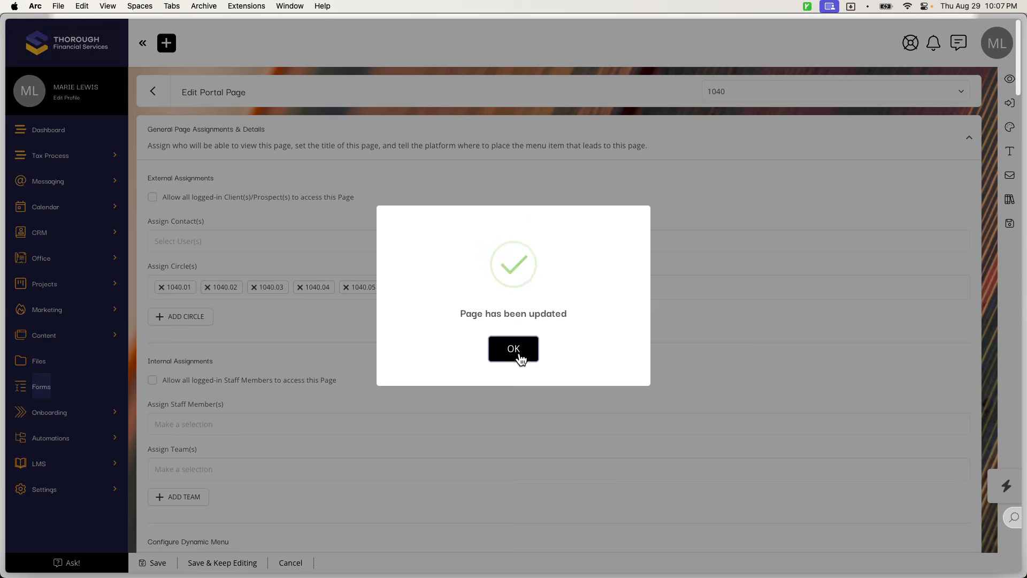
{"action": "left_click", "coordinate": [522, 362]}
Step: Open the portal pages list in a new tab and open the Onboarding page for editing
{"action": "mouse_move", "coordinate": [88, 291]}
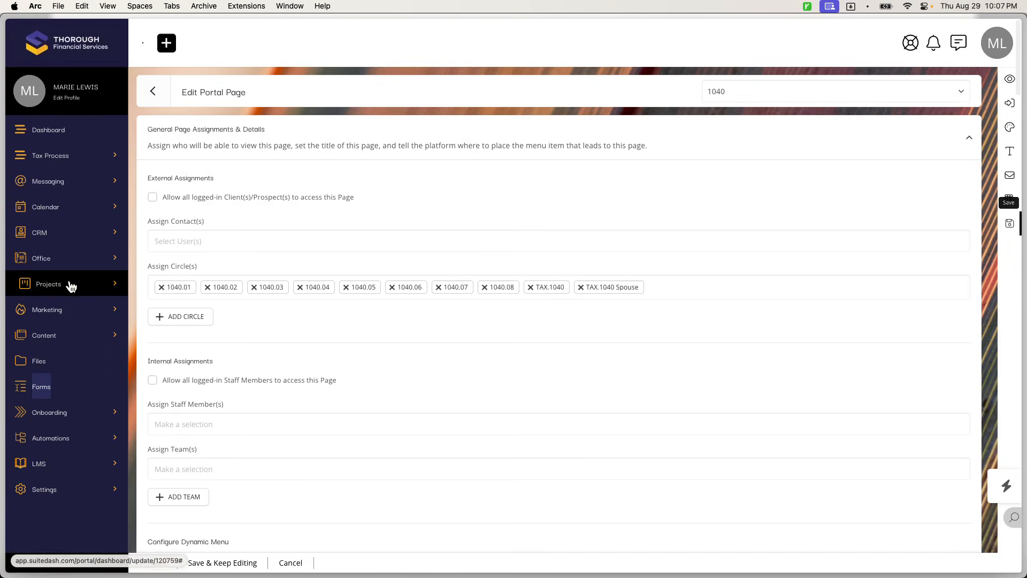
{"action": "left_click", "coordinate": [69, 335]}
{"action": "right_click", "coordinate": [49, 368]}
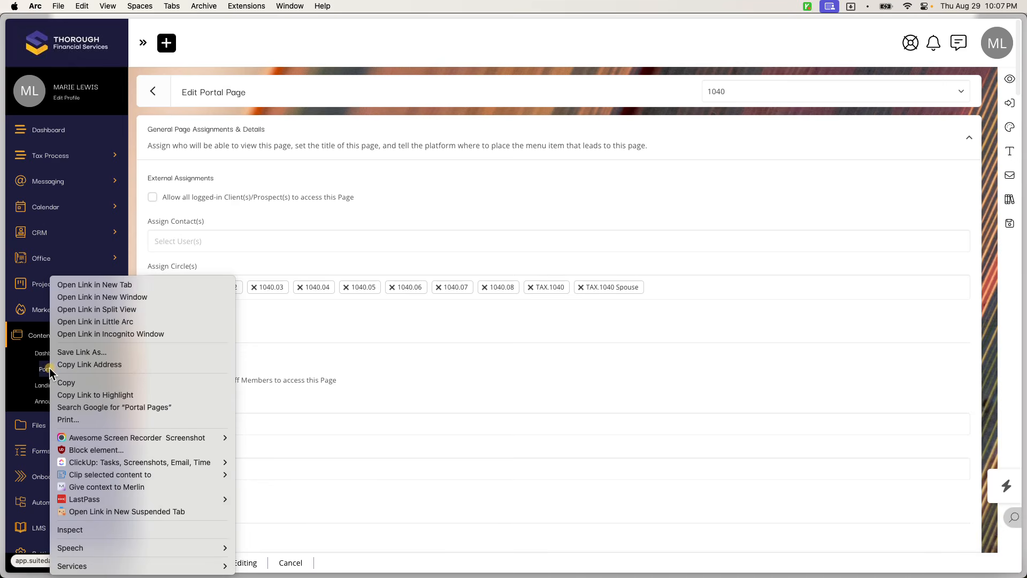
{"action": "left_click", "coordinate": [127, 287]}
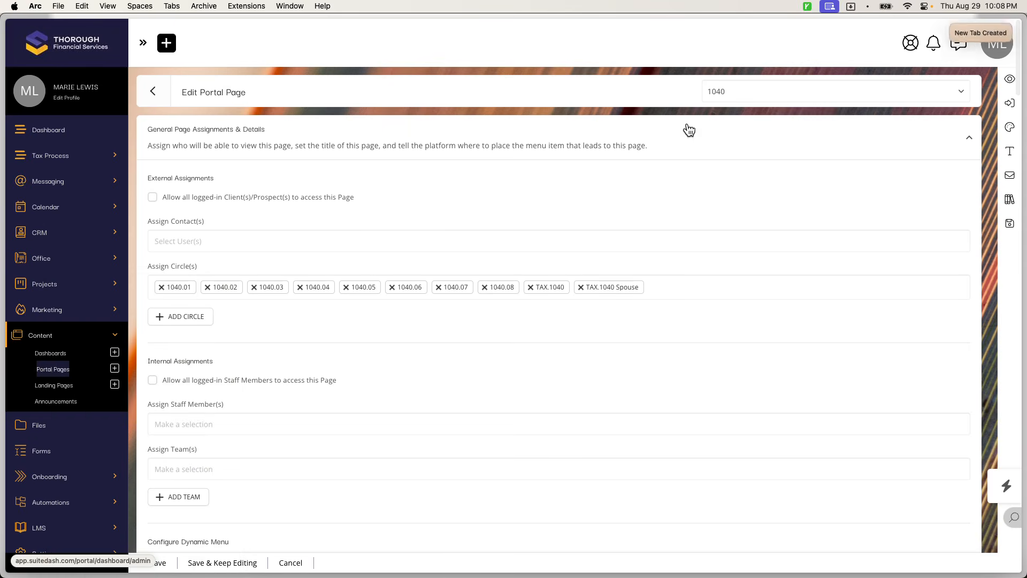
{"action": "left_click", "coordinate": [993, 36]}
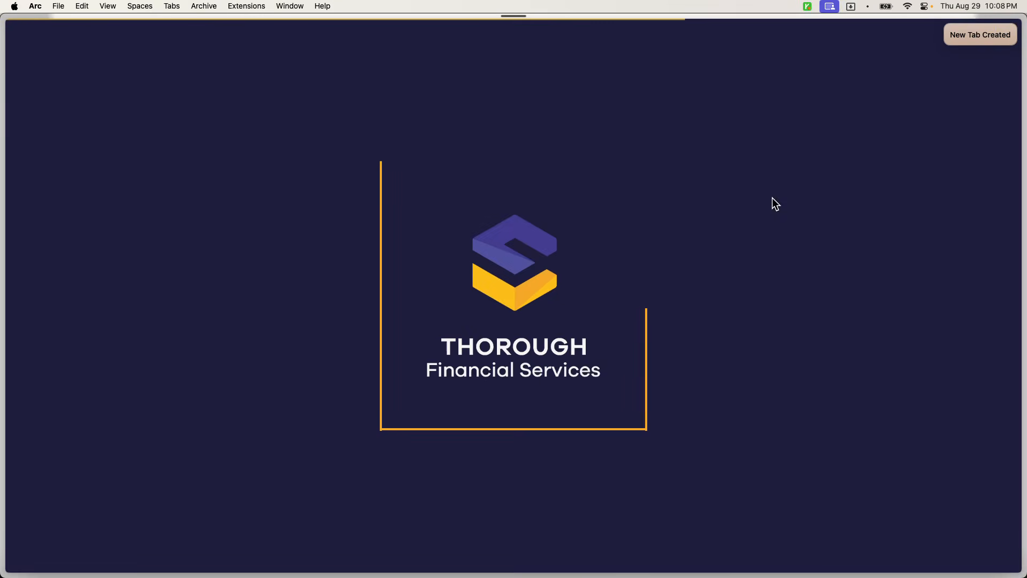
{"action": "left_click", "coordinate": [773, 199]}
{"action": "left_click", "coordinate": [673, 262]}
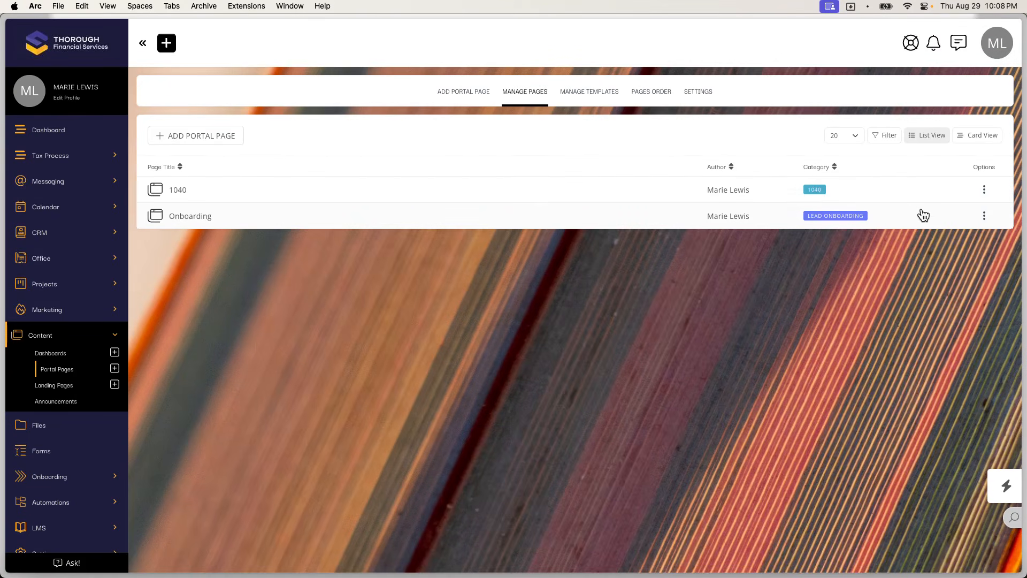
{"action": "left_click", "coordinate": [991, 216]}
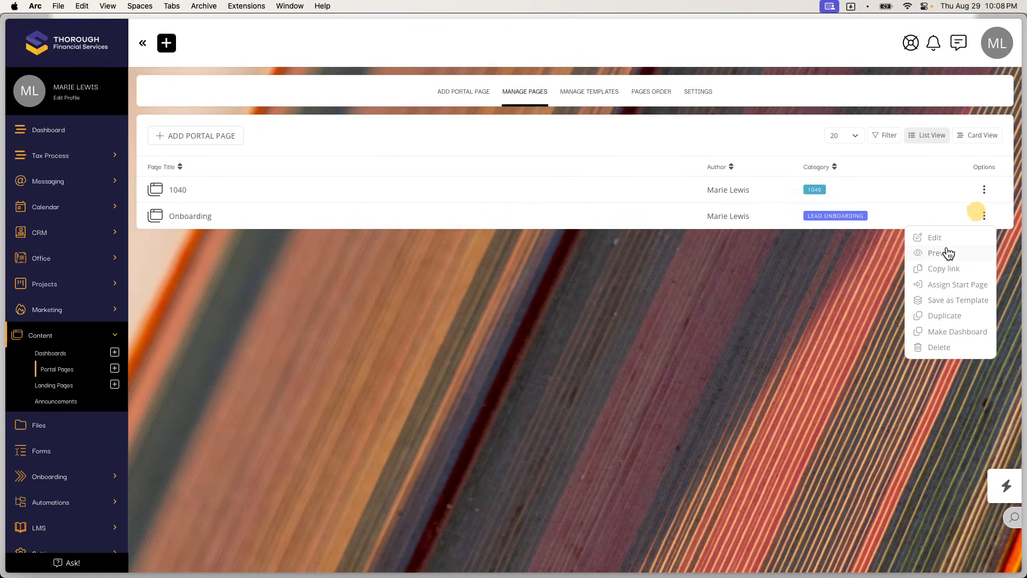
{"action": "left_click_drag", "start_coordinate": [950, 253], "coordinate": [927, 233]}
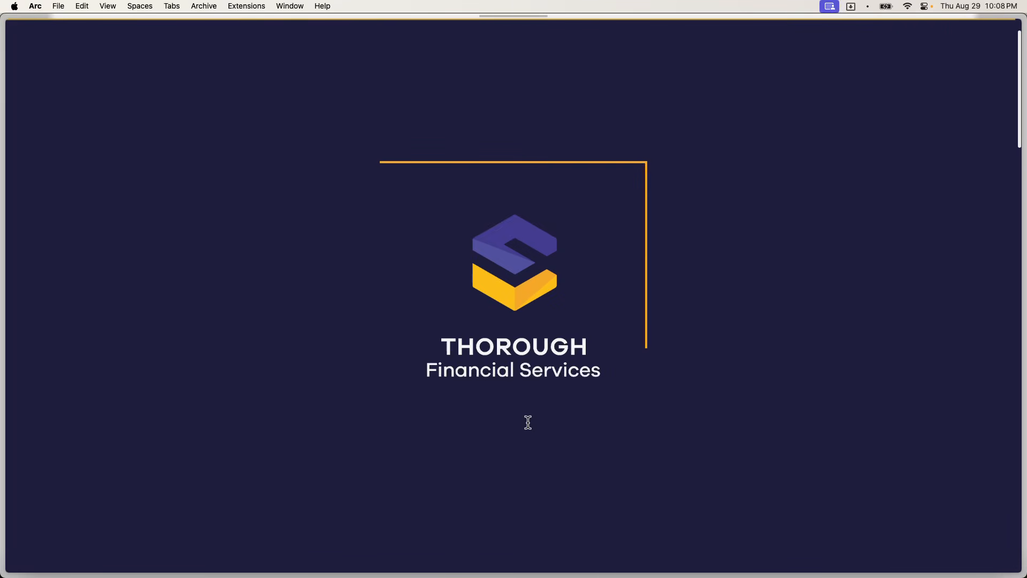
Step: Examine the Onboarding page's stage sections, from the welcome video and application form through discovery call, tax upload and next steps
{"action": "scroll", "coordinate": [528, 422], "scroll_direction": "down", "scroll_amount": 15}
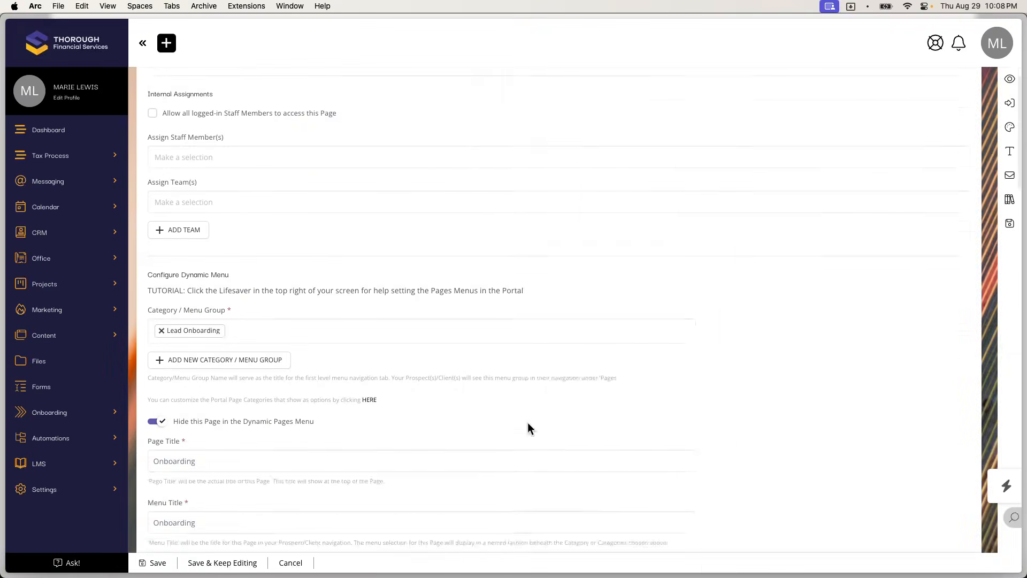
{"action": "scroll", "coordinate": [528, 428], "scroll_direction": "down", "scroll_amount": 5}
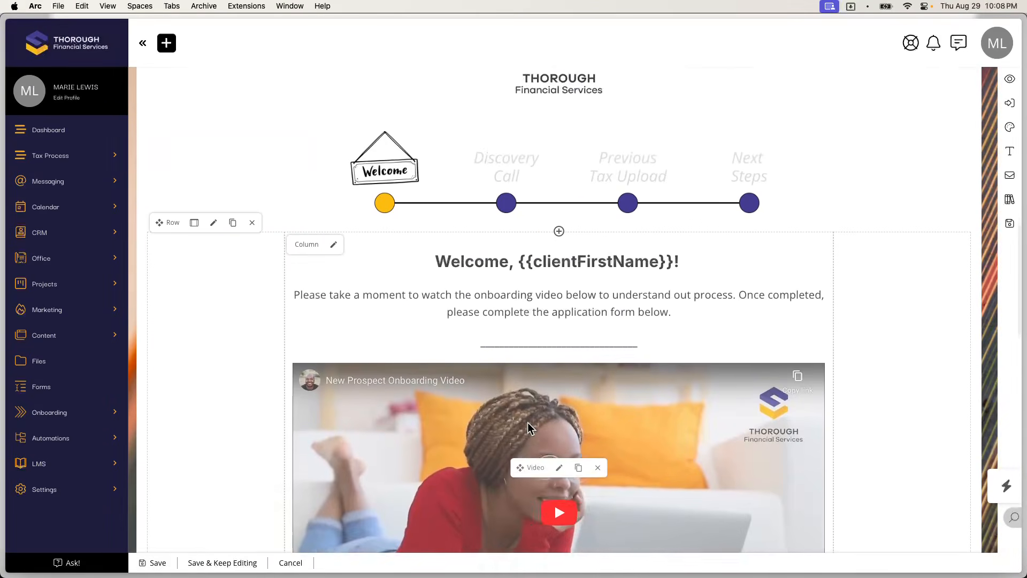
{"action": "scroll", "coordinate": [528, 423], "scroll_direction": "down", "scroll_amount": 15}
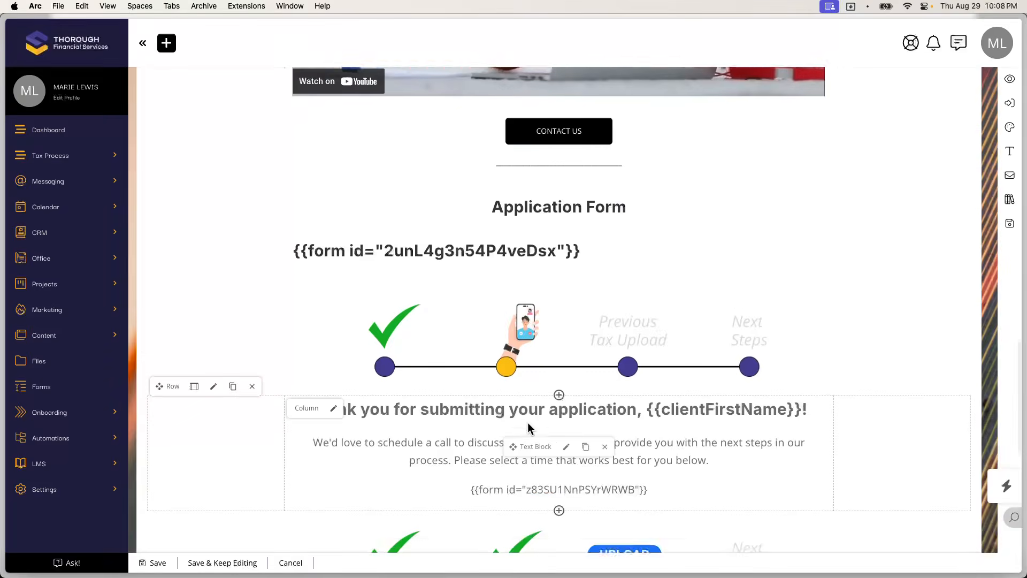
{"action": "scroll", "coordinate": [527, 423], "scroll_direction": "down", "scroll_amount": 3}
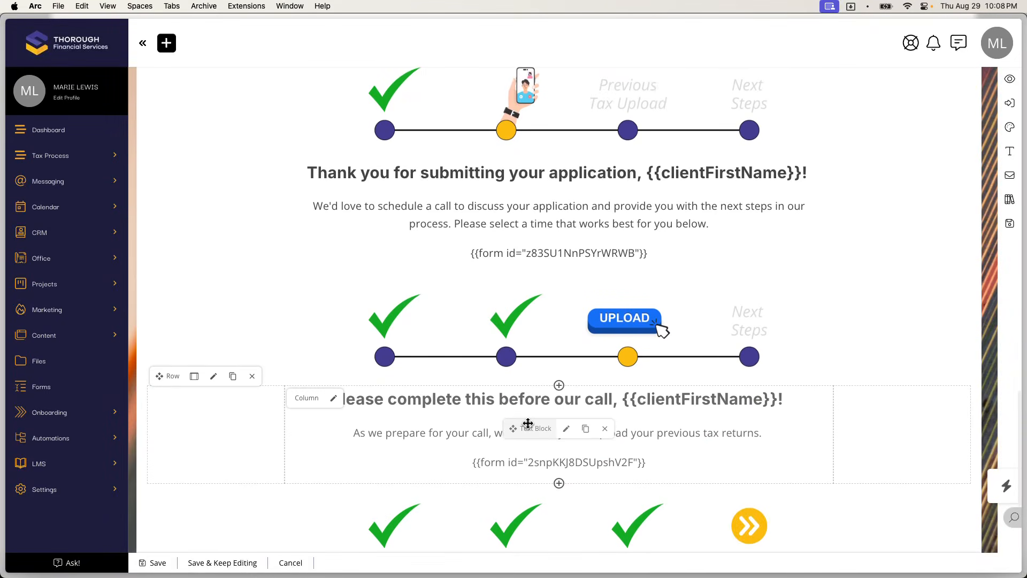
{"action": "scroll", "coordinate": [528, 426], "scroll_direction": "down", "scroll_amount": 8}
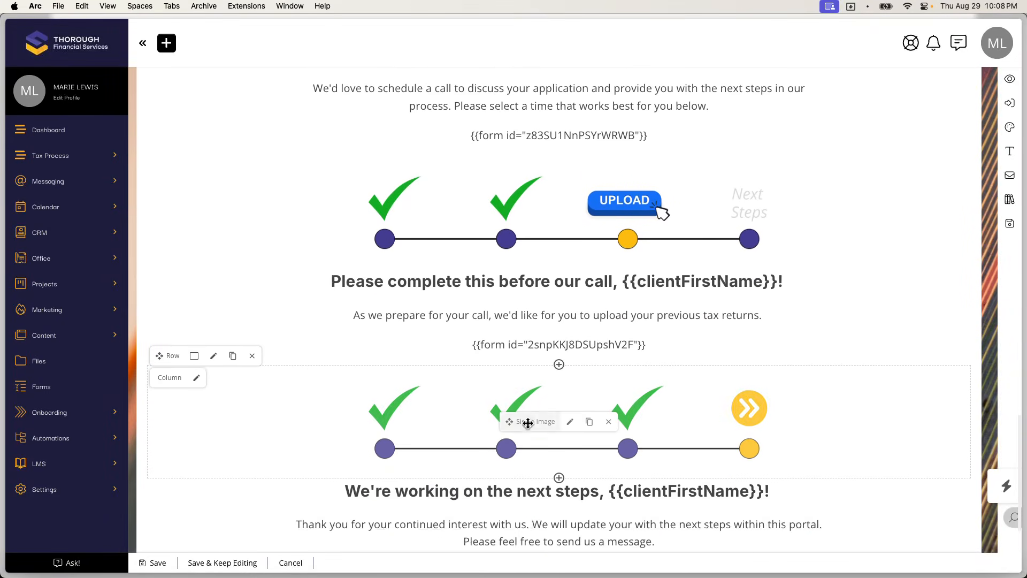
{"action": "scroll", "coordinate": [528, 425], "scroll_direction": "down", "scroll_amount": 1}
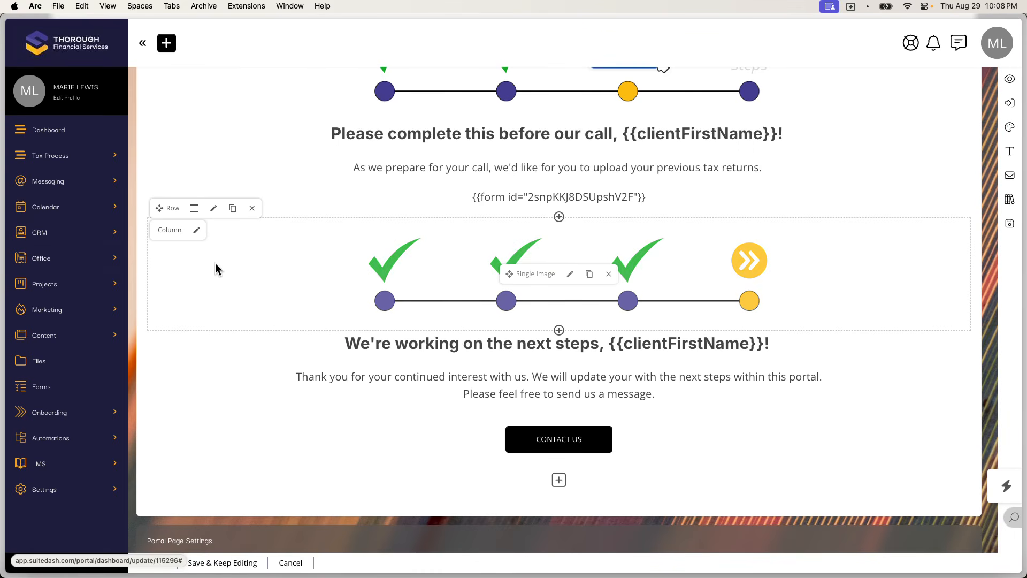
{"action": "scroll", "coordinate": [447, 256], "scroll_direction": "up", "scroll_amount": 10}
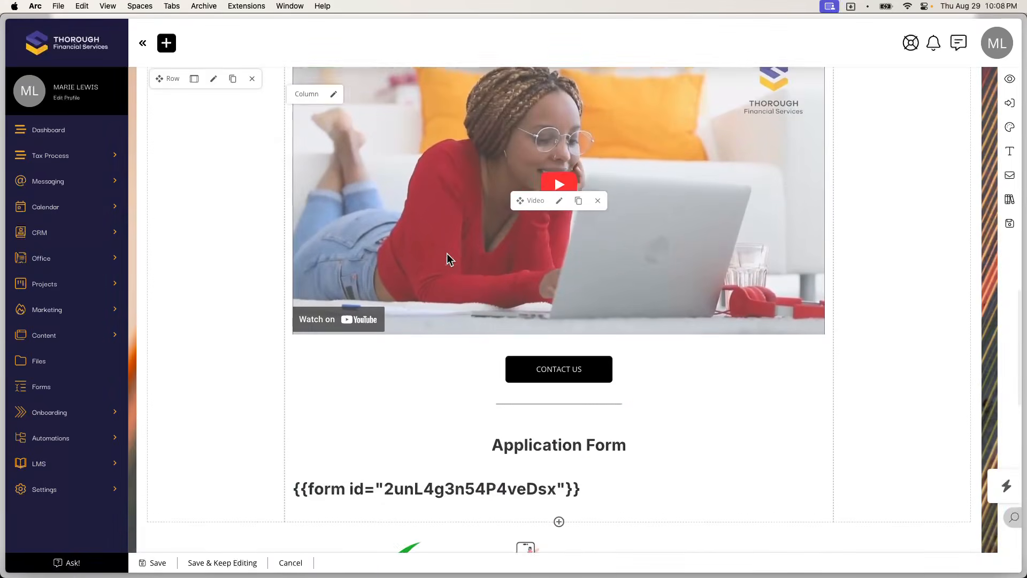
{"action": "scroll", "coordinate": [447, 256], "scroll_direction": "up", "scroll_amount": 5}
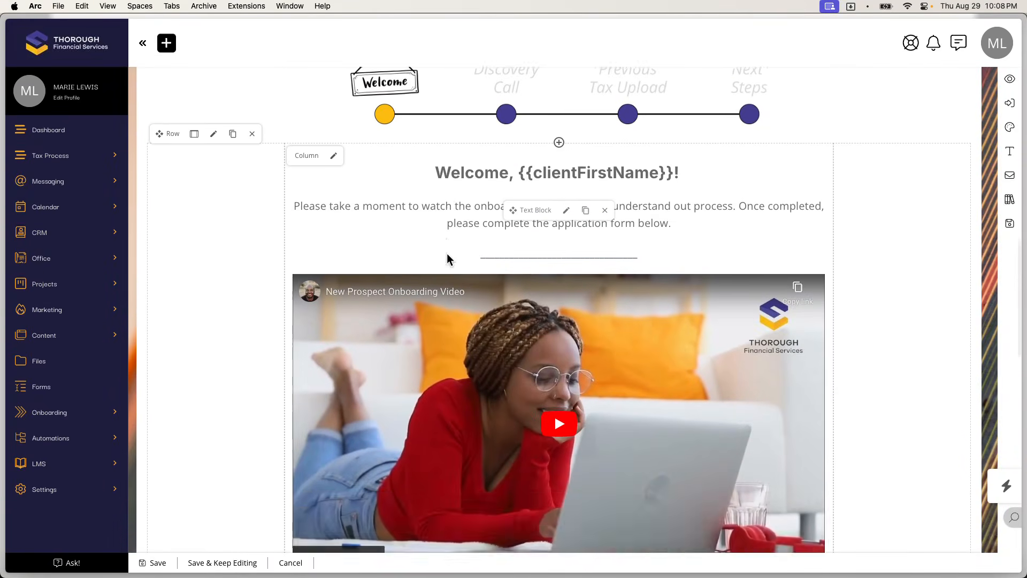
{"action": "scroll", "coordinate": [447, 259], "scroll_direction": "up", "scroll_amount": 1}
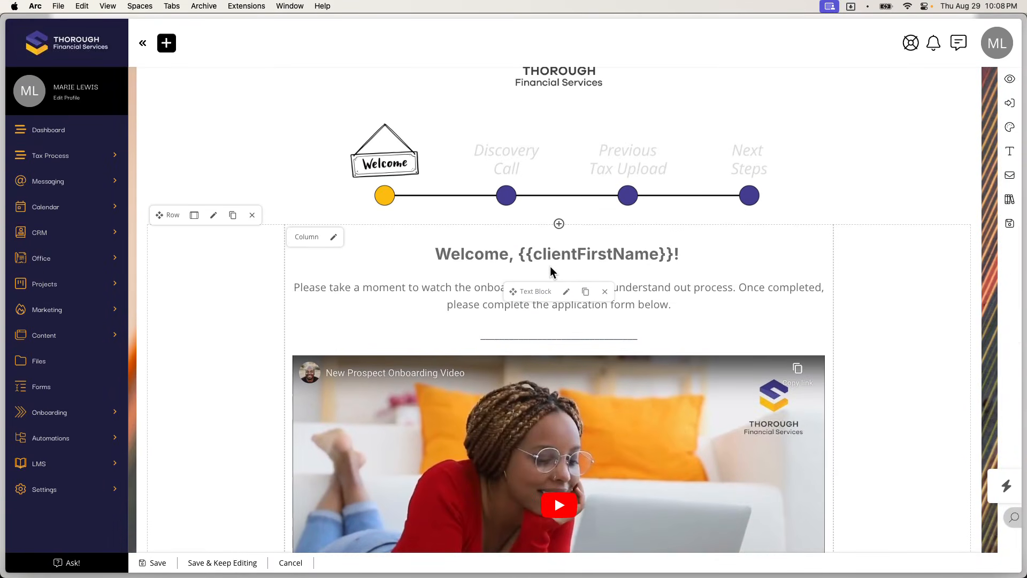
{"action": "scroll", "coordinate": [553, 269], "scroll_direction": "up", "scroll_amount": 3}
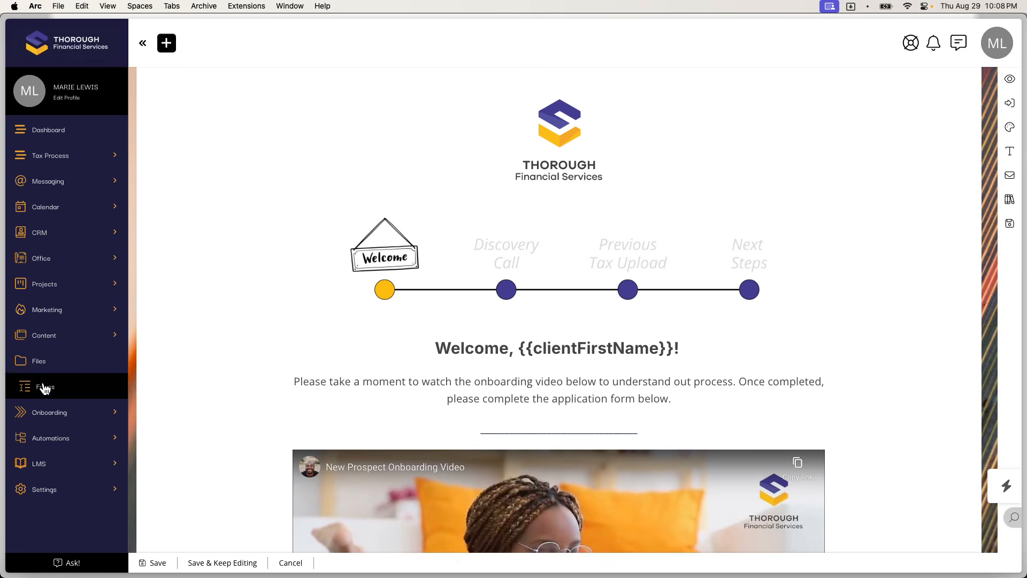
Step: Return to the 1040 page's tab, review its assigned circles, and view the Add Circle form without adding a circle
{"action": "mouse_move", "coordinate": [3, 380]}
{"action": "left_click", "coordinate": [111, 313]}
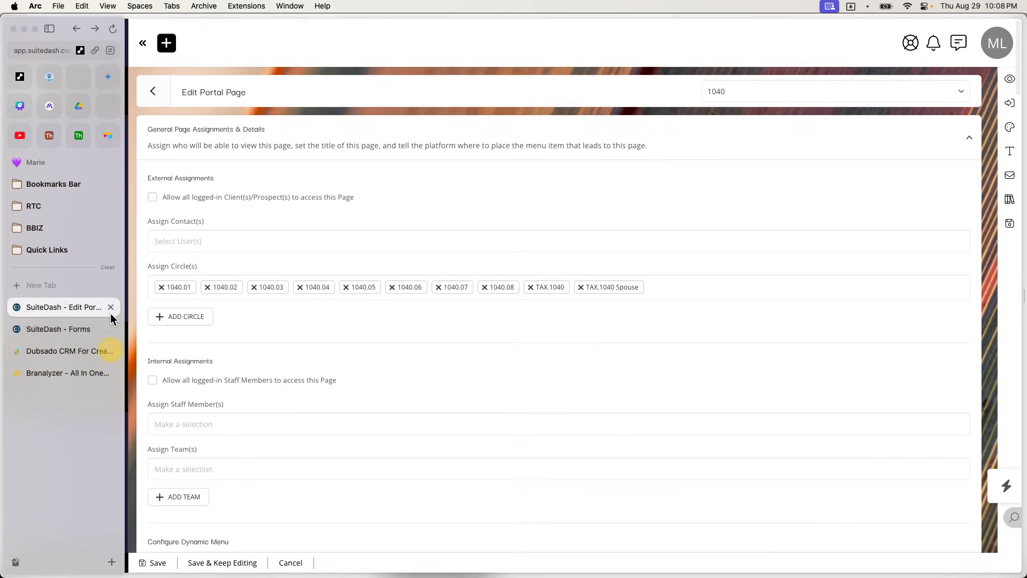
{"action": "scroll", "coordinate": [425, 295], "scroll_direction": "down", "scroll_amount": 5}
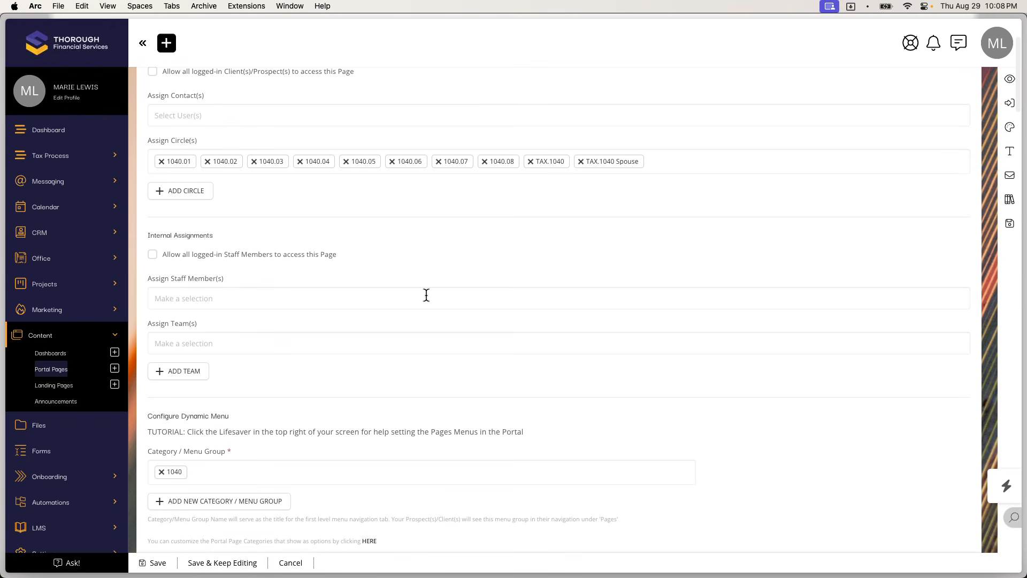
{"action": "scroll", "coordinate": [427, 295], "scroll_direction": "up", "scroll_amount": 2}
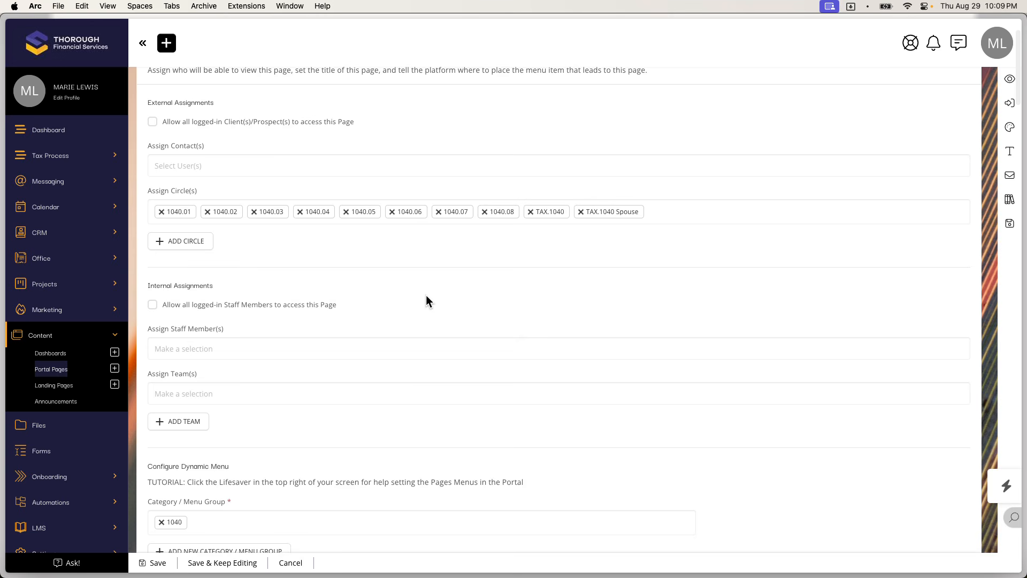
{"action": "scroll", "coordinate": [426, 301], "scroll_direction": "up", "scroll_amount": 3}
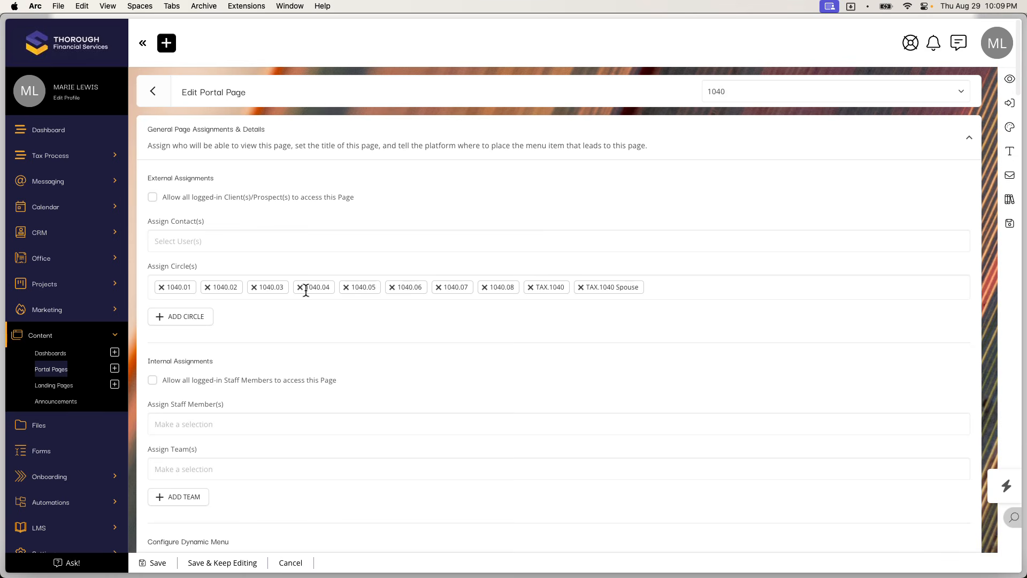
{"action": "left_click", "coordinate": [188, 316]}
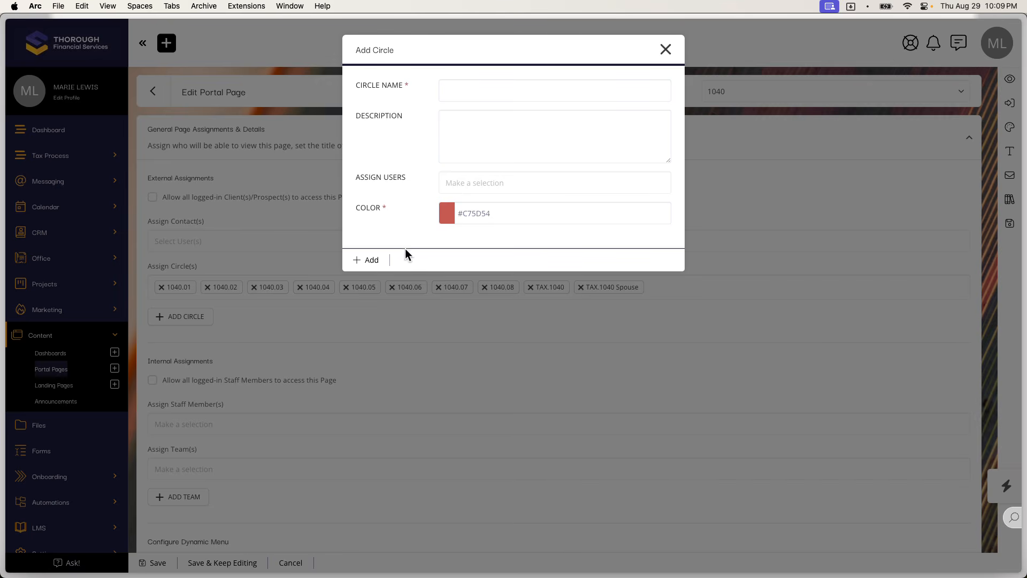
{"action": "left_click", "coordinate": [666, 50]}
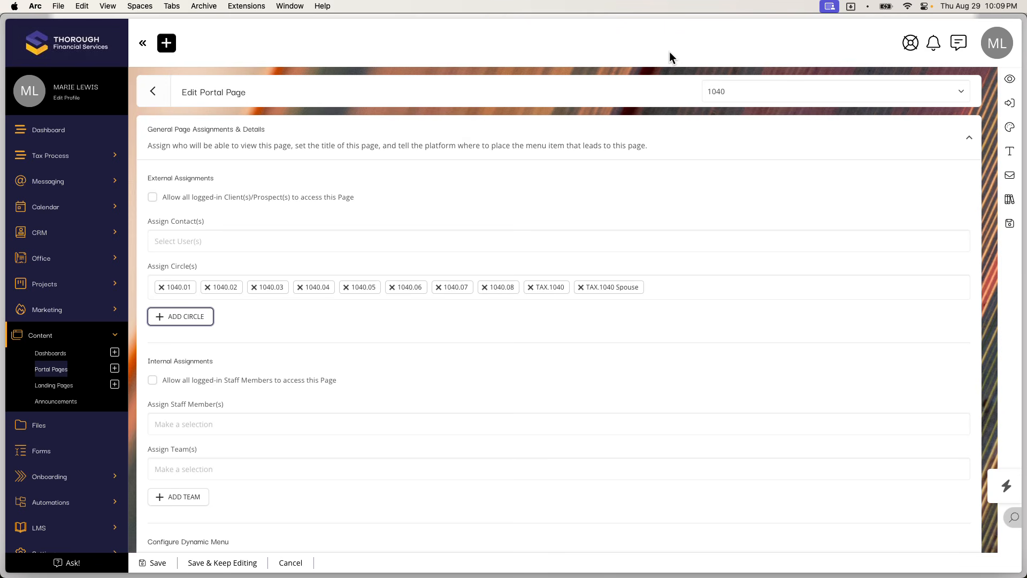
Step: Examine the 1040 page's internal assignments and dynamic menu settings, including category, page visibility, page title and menu title
{"action": "scroll", "coordinate": [512, 217], "scroll_direction": "down", "scroll_amount": 3}
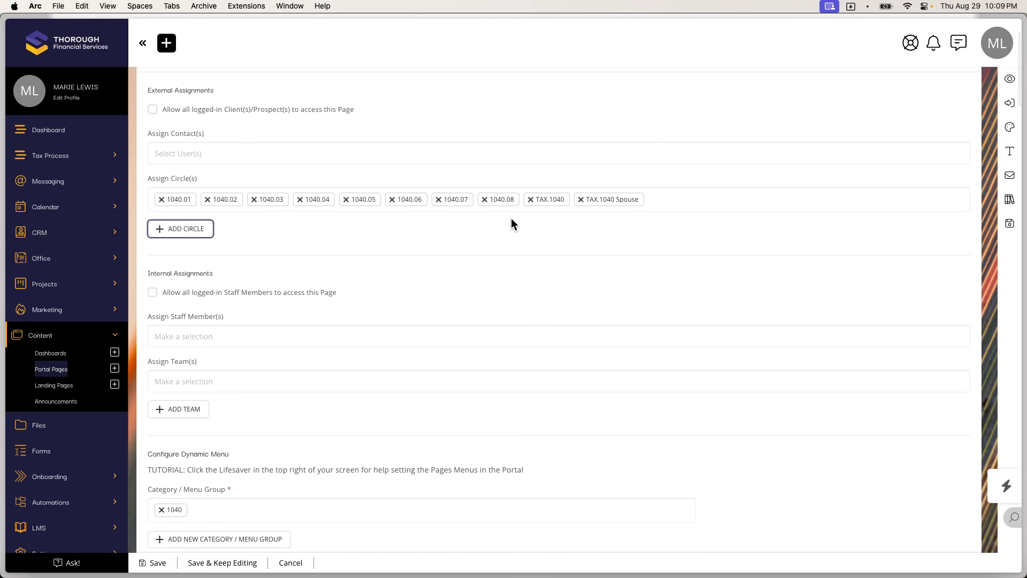
{"action": "scroll", "coordinate": [511, 220], "scroll_direction": "down", "scroll_amount": 2}
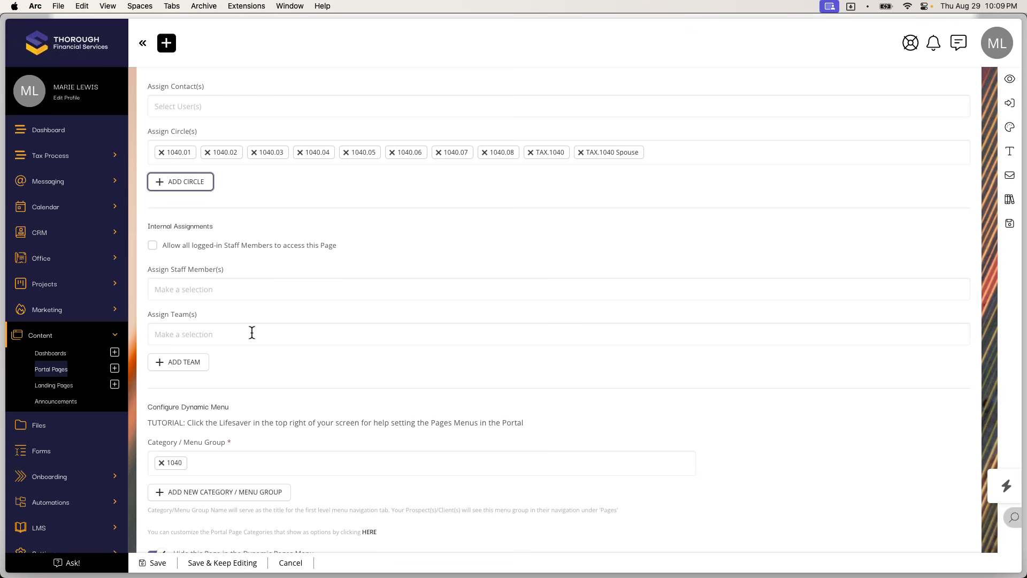
{"action": "scroll", "coordinate": [252, 332], "scroll_direction": "down", "scroll_amount": 4}
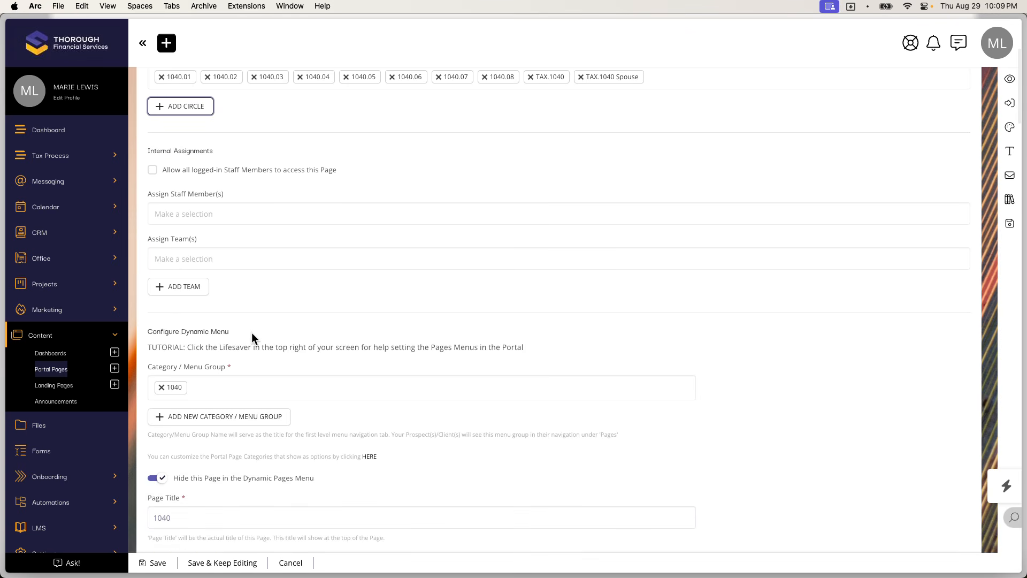
{"action": "scroll", "coordinate": [252, 333], "scroll_direction": "down", "scroll_amount": 3}
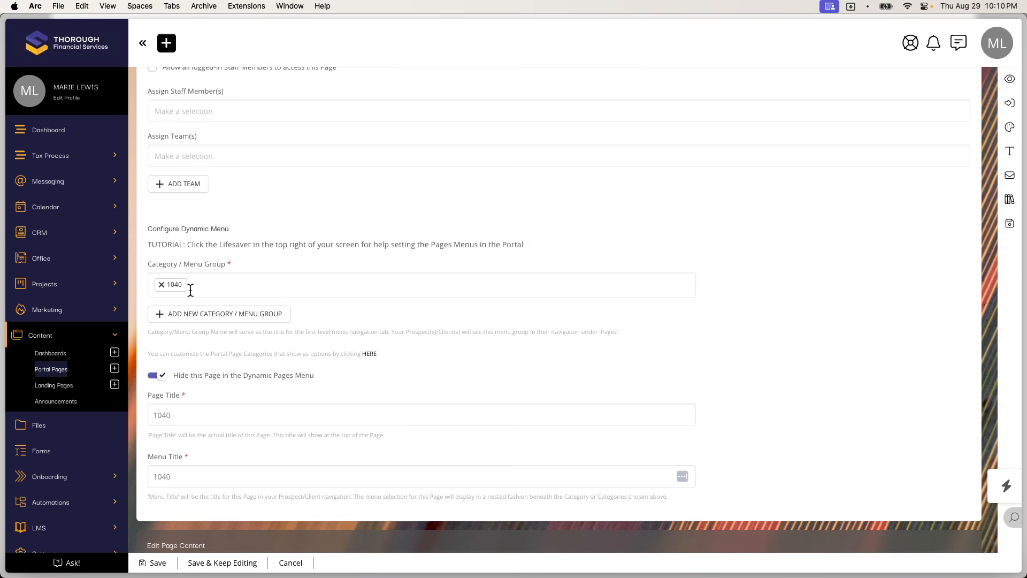
Step: Review the access options of the 1040 page's logo row and save the row without changing them
{"action": "scroll", "coordinate": [174, 335], "scroll_direction": "down", "scroll_amount": 1}
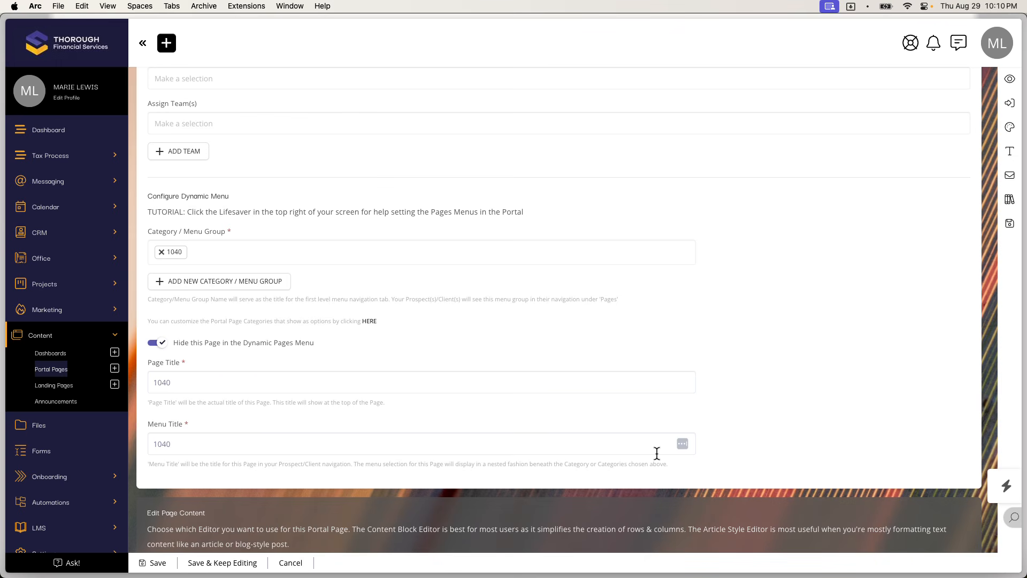
{"action": "scroll", "coordinate": [656, 454], "scroll_direction": "down", "scroll_amount": 10}
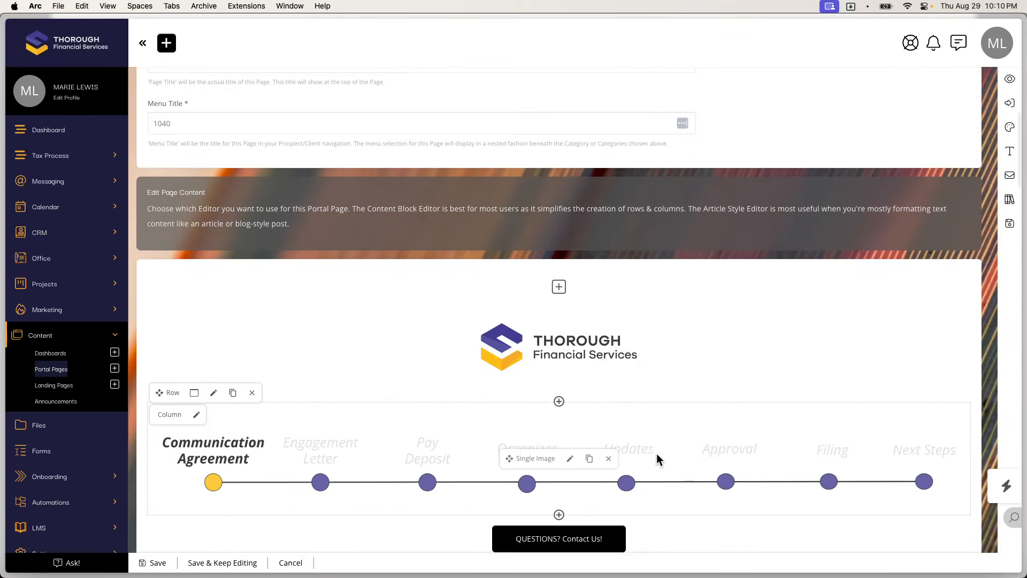
{"action": "scroll", "coordinate": [657, 455], "scroll_direction": "down", "scroll_amount": 3}
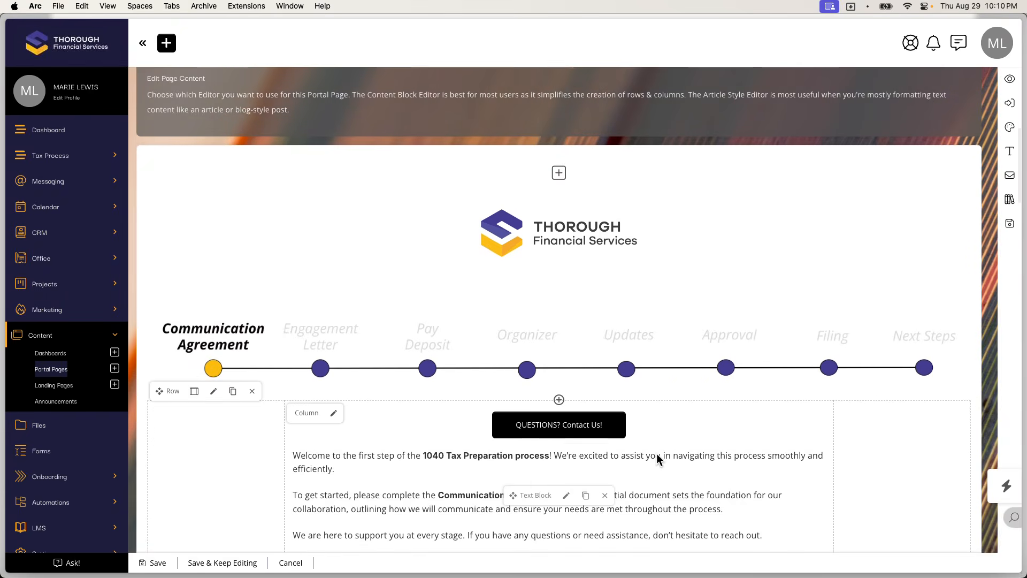
{"action": "scroll", "coordinate": [657, 454], "scroll_direction": "down", "scroll_amount": 2}
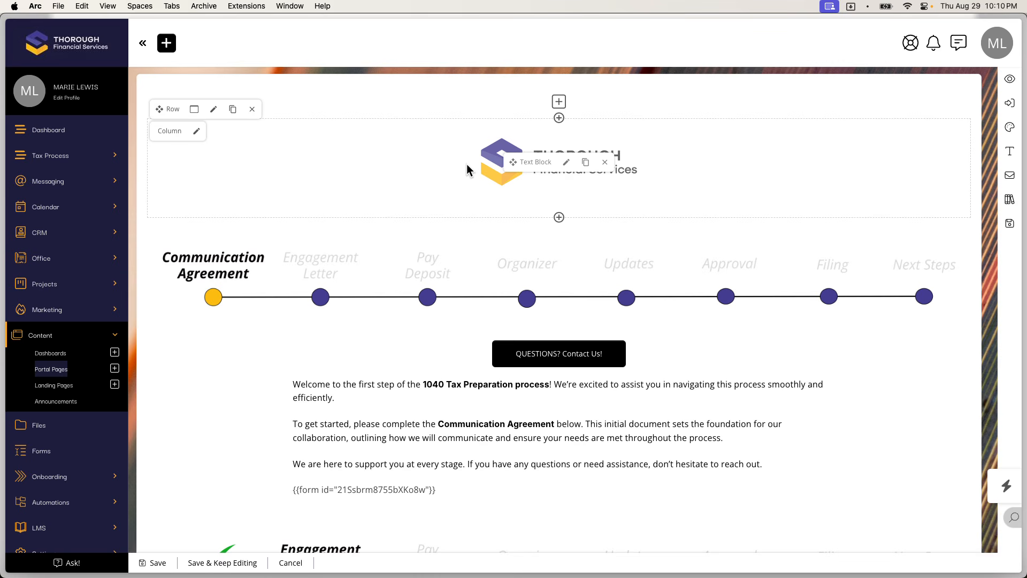
{"action": "left_click", "coordinate": [214, 109]}
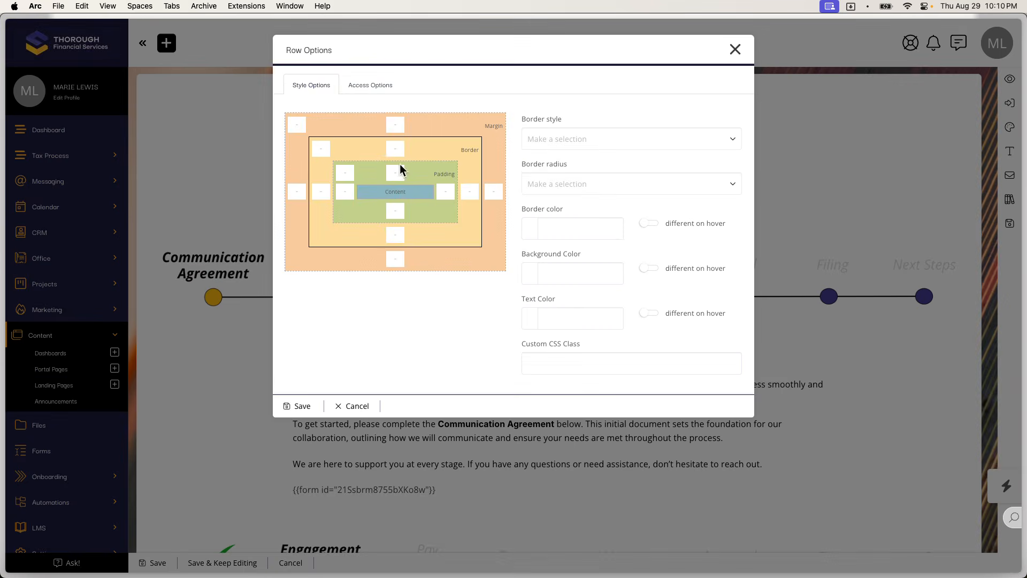
{"action": "left_click", "coordinate": [369, 86]}
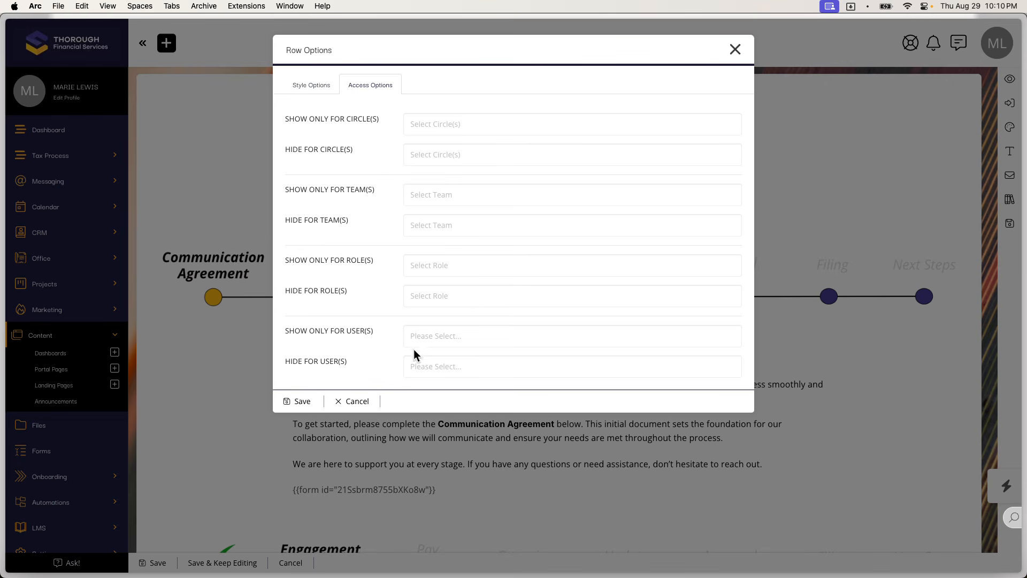
{"action": "left_click", "coordinate": [296, 401]}
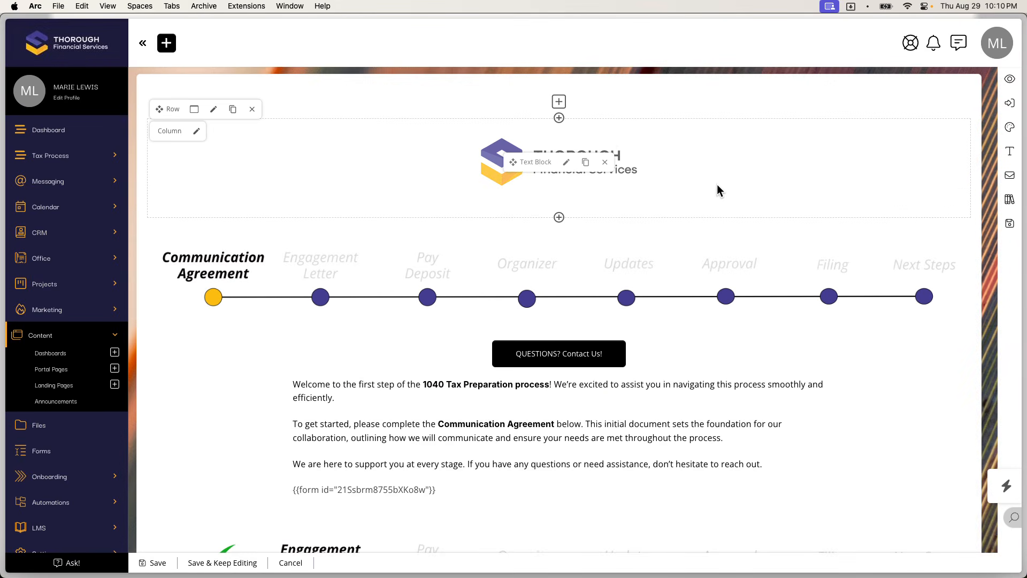
Step: Review the circle access options of the Communication Agreement progress timeline row, and close them without changes
{"action": "scroll", "coordinate": [331, 251], "scroll_direction": "down", "scroll_amount": 2}
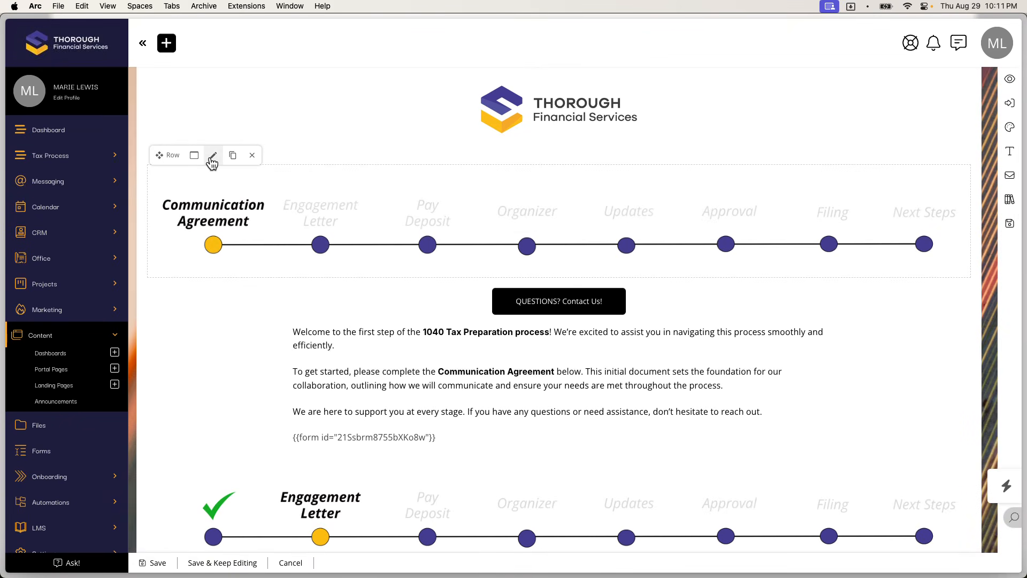
{"action": "left_click", "coordinate": [213, 159]}
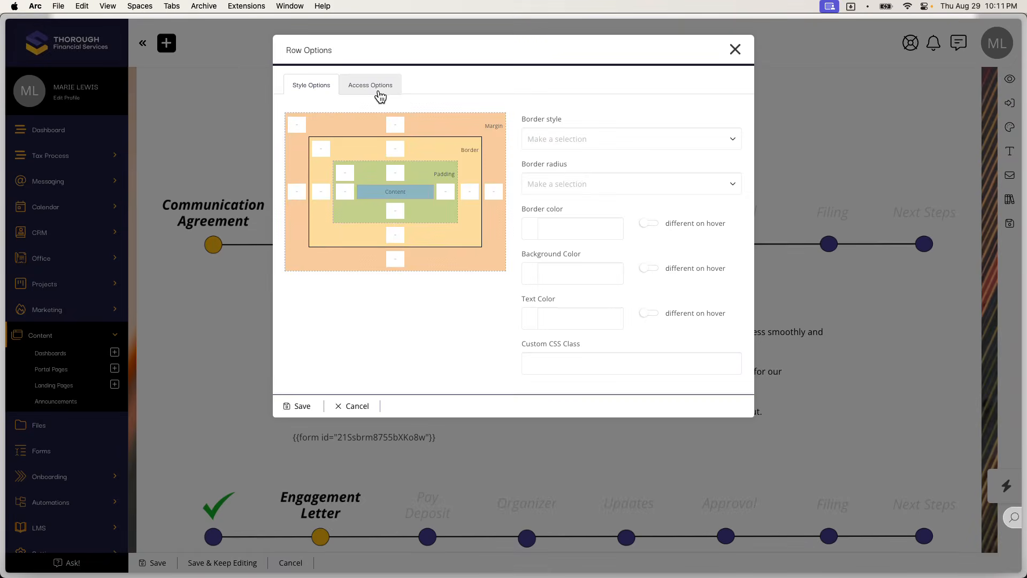
{"action": "left_click", "coordinate": [379, 90]}
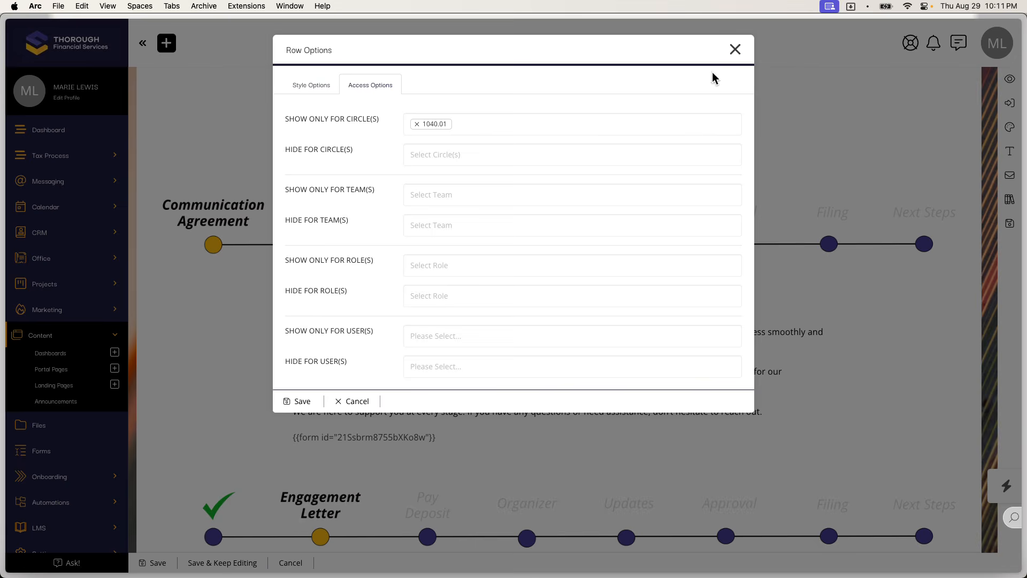
{"action": "left_click", "coordinate": [736, 51]}
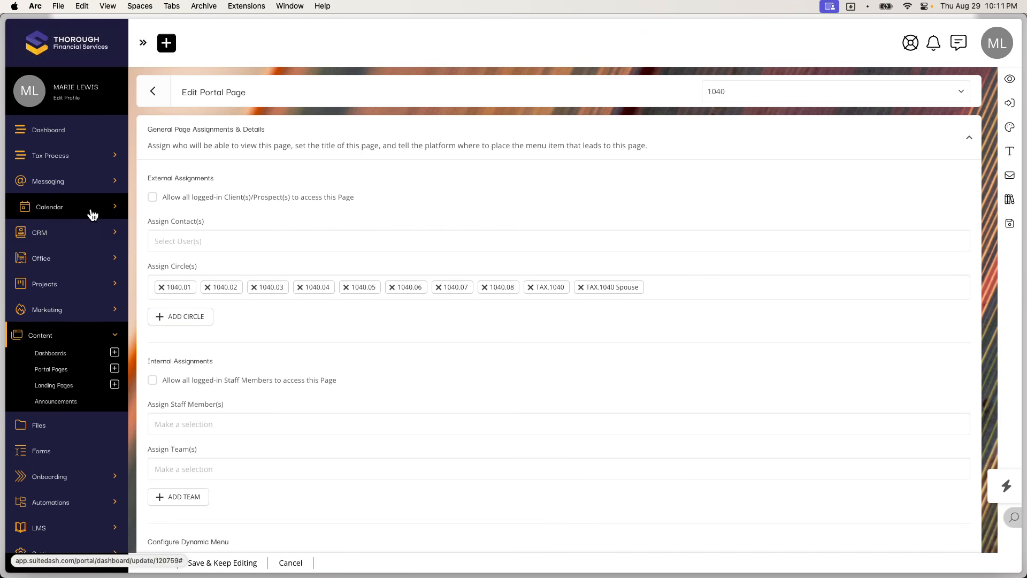
Step: Open the CRM circles list in split view beside the 1040 portal page
{"action": "left_click", "coordinate": [58, 245]}
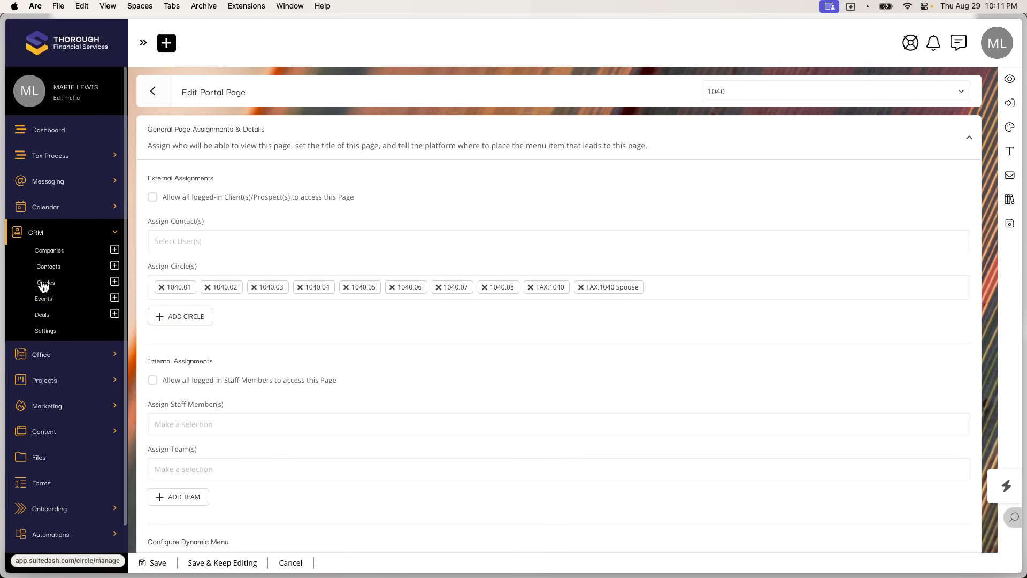
{"action": "right_click", "coordinate": [44, 285]}
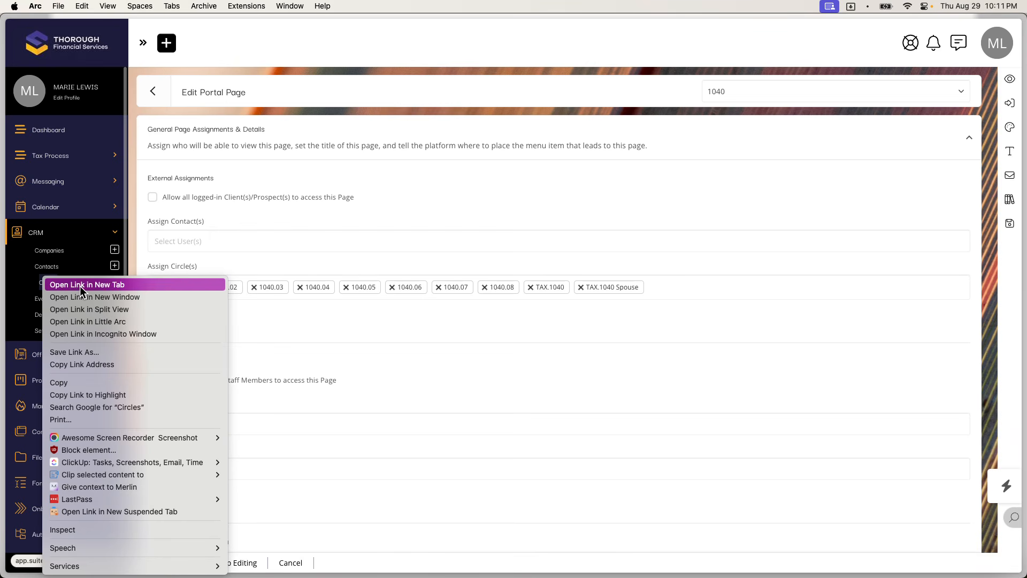
{"action": "left_click", "coordinate": [89, 308]}
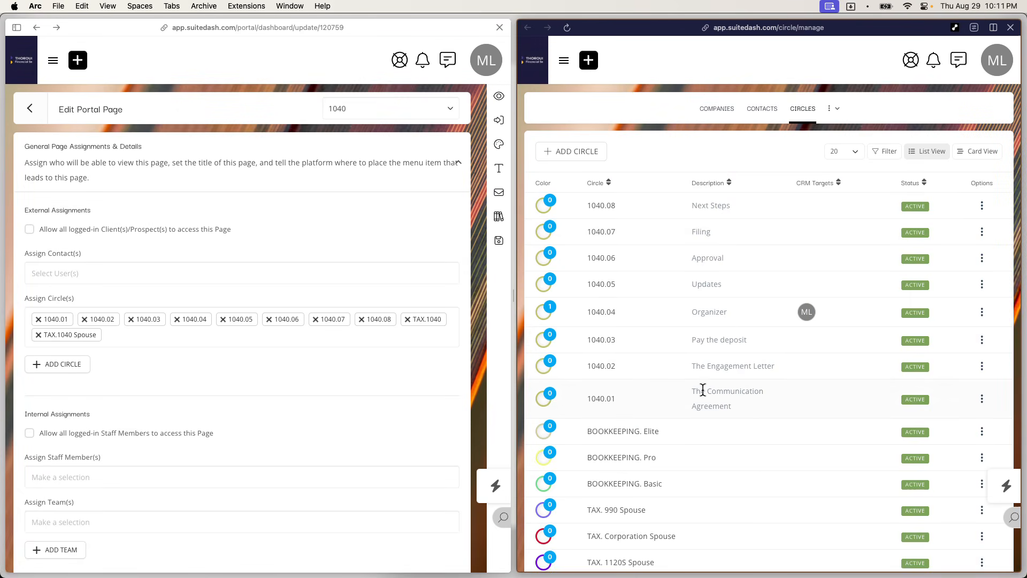
Step: Rename the 1040.01 circle as "1040.01 x Communication Agreement", save it and return to the circles list
{"action": "left_click", "coordinate": [620, 402]}
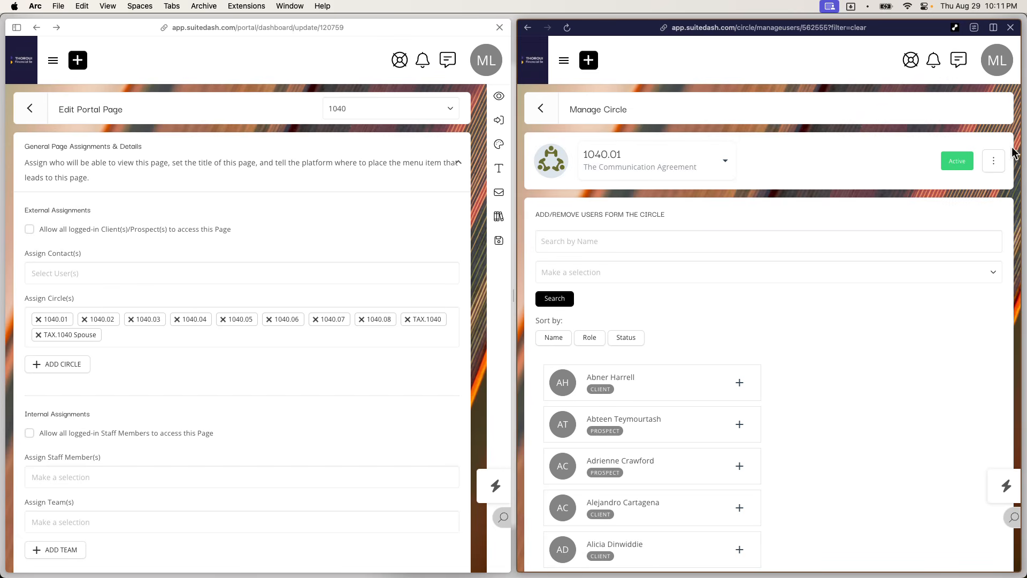
{"action": "left_click", "coordinate": [993, 160]}
{"action": "left_click", "coordinate": [952, 187]}
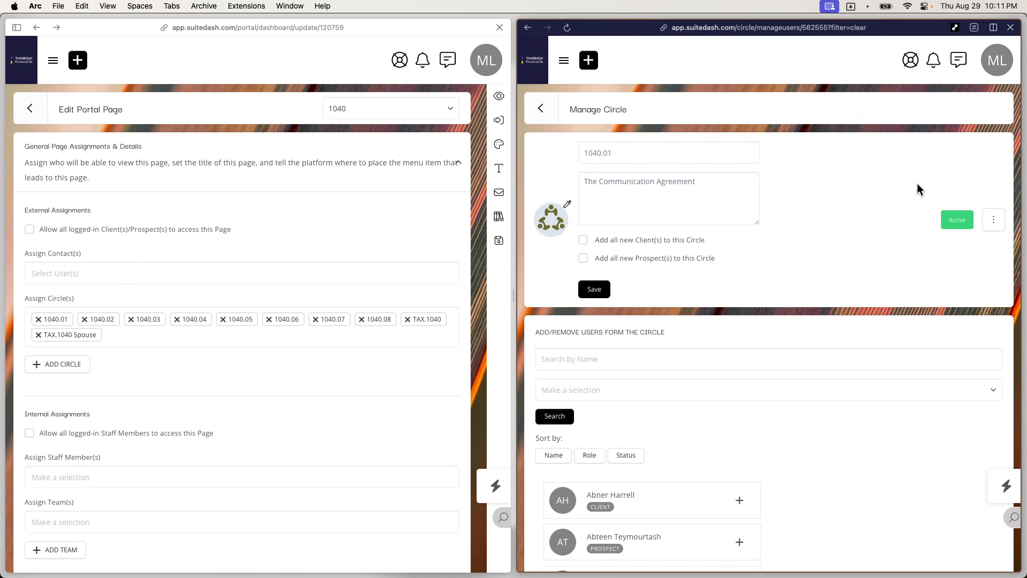
{"action": "left_click", "coordinate": [685, 152]}
{"action": "left_click_drag", "start_coordinate": [598, 182], "coordinate": [747, 183]}
{"action": "key", "text": "cmd+c"}
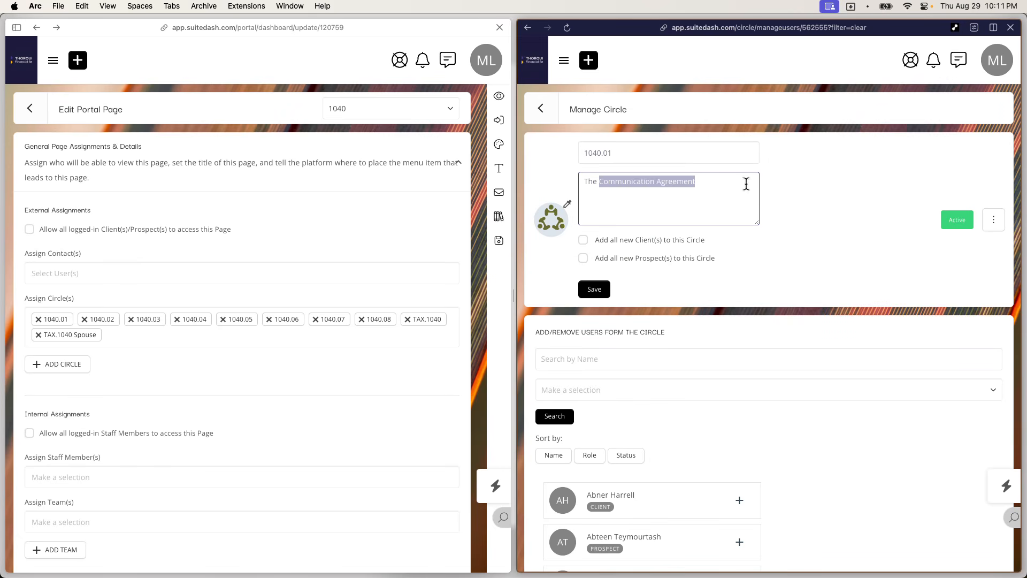
{"action": "key", "text": "BackSpace"}
{"action": "key", "text": "cmd+v"}
{"action": "left_click", "coordinate": [673, 158]}
{"action": "type", "text": "x"}
{"action": "key", "text": "super+v"}
{"action": "left_click", "coordinate": [595, 292]}
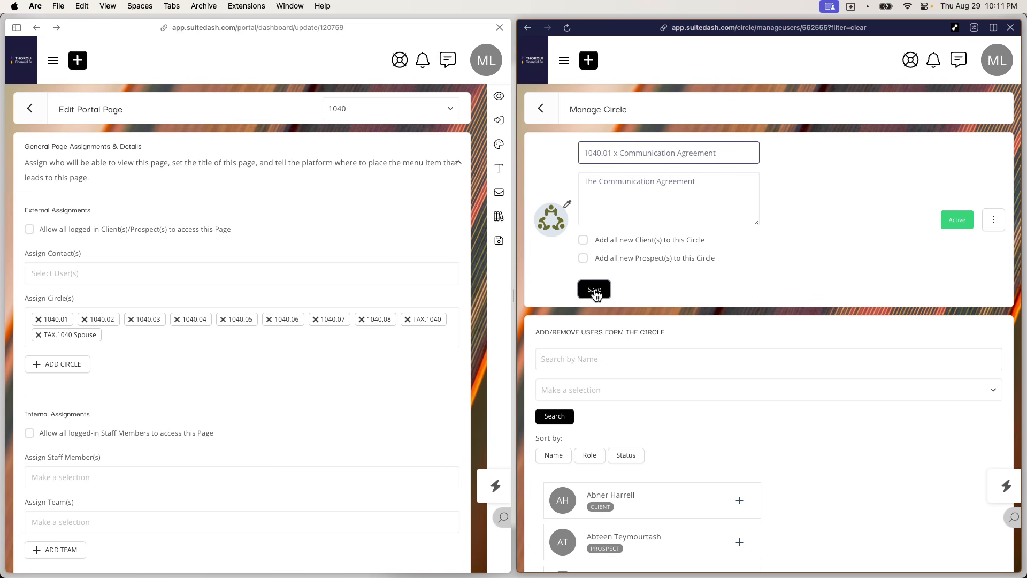
{"action": "left_click", "coordinate": [542, 110]}
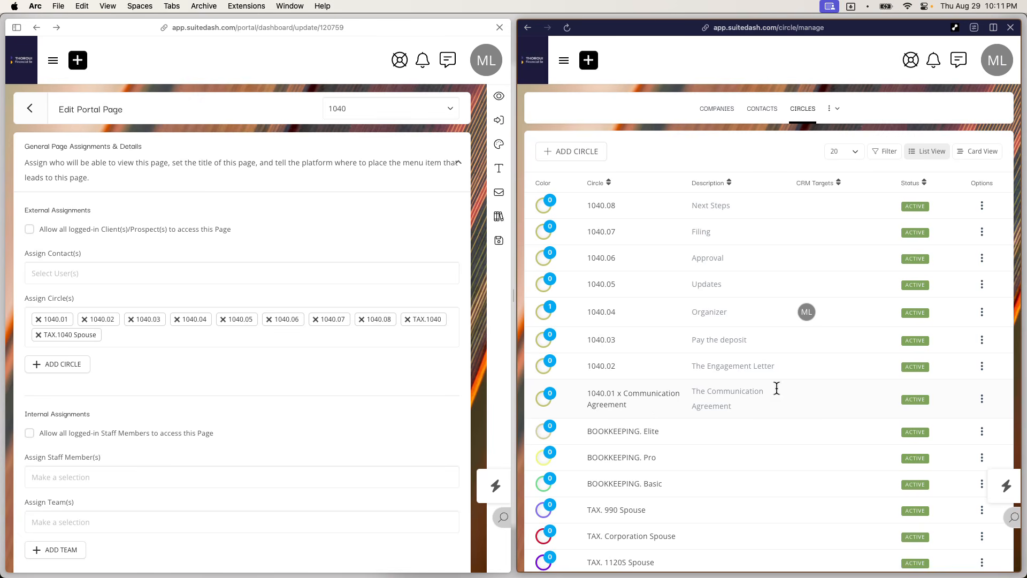
Step: Rename the 1040.02 circle as "1040.02 x Engagement Letter", reusing the wording of its description, and save it
{"action": "left_click", "coordinate": [982, 366]}
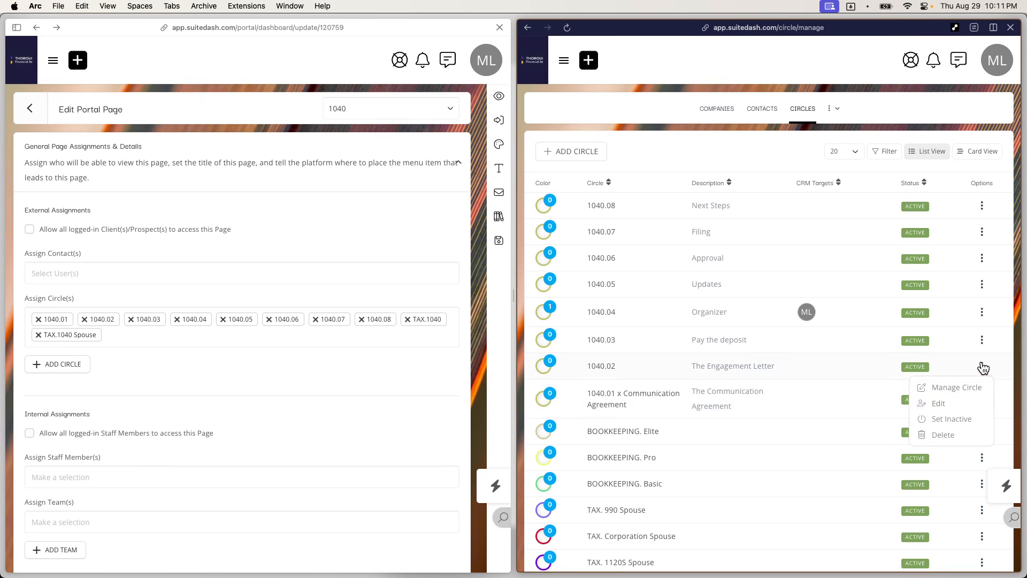
{"action": "left_click", "coordinate": [952, 405]}
{"action": "left_click", "coordinate": [714, 137]}
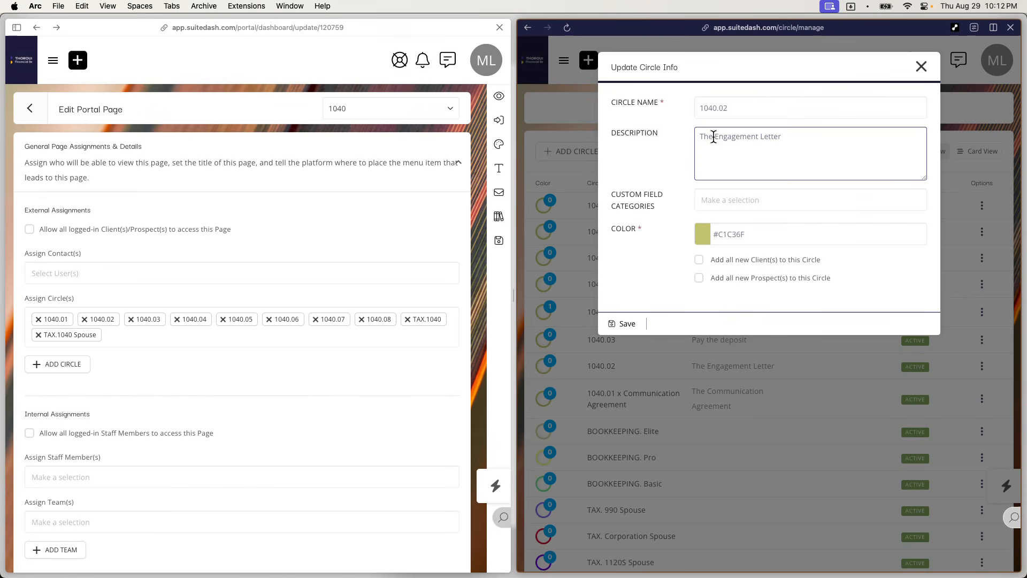
{"action": "left_click_drag", "start_coordinate": [714, 137], "coordinate": [832, 146]}
{"action": "key", "text": "super+c"}
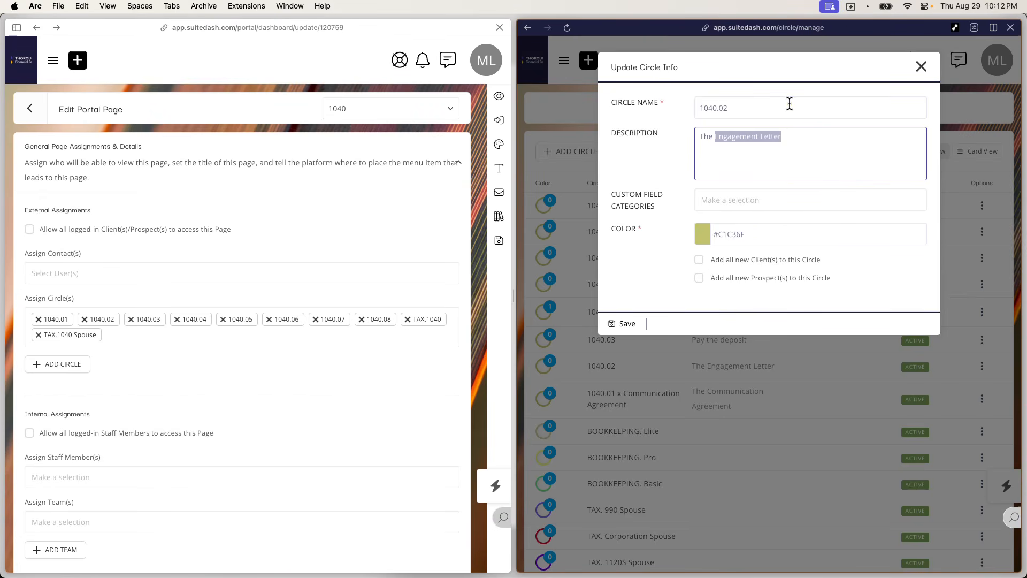
{"action": "left_click", "coordinate": [791, 104]}
{"action": "type", "text": "x"}
{"action": "key", "text": "super+v"}
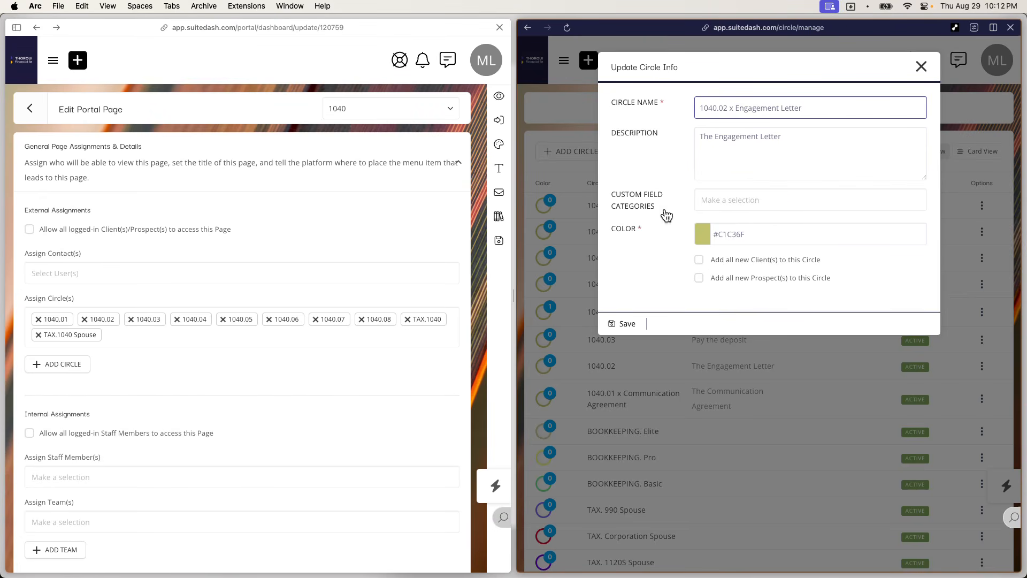
{"action": "left_click", "coordinate": [629, 324]}
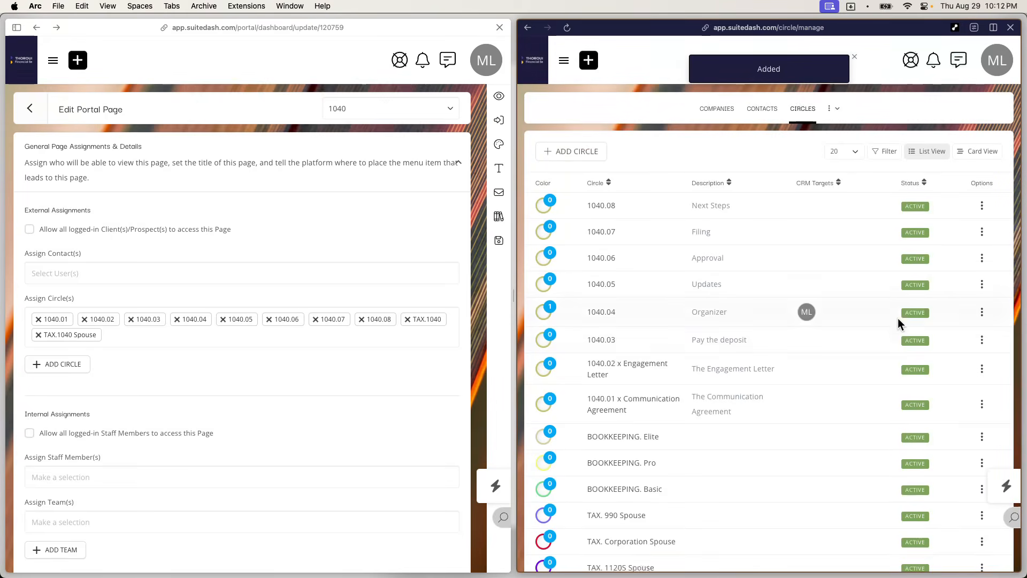
Step: Move the 1040.03 circle's description text into its name, making the name "1040.03 x Pay the deposit"
{"action": "left_click", "coordinate": [981, 341]}
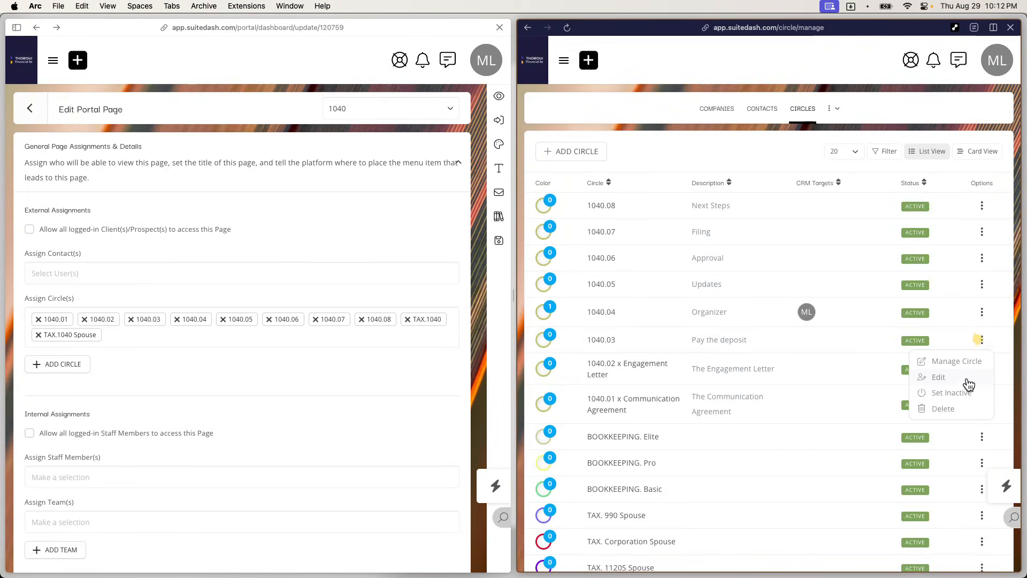
{"action": "left_click", "coordinate": [968, 380]}
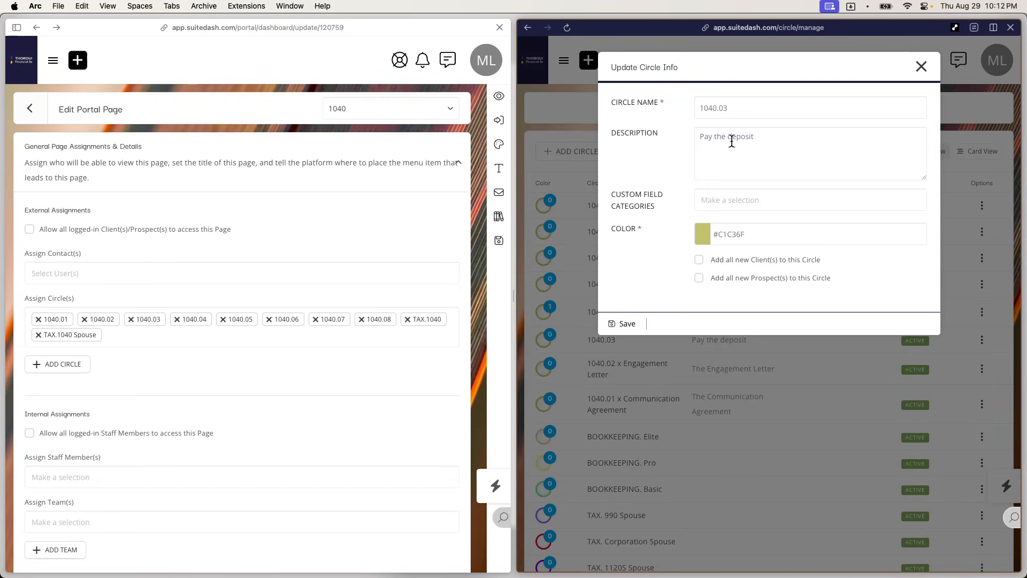
{"action": "left_click", "coordinate": [774, 140]}
{"action": "left_click_drag", "start_coordinate": [774, 140], "coordinate": [686, 141]}
{"action": "key", "text": "super+x"}
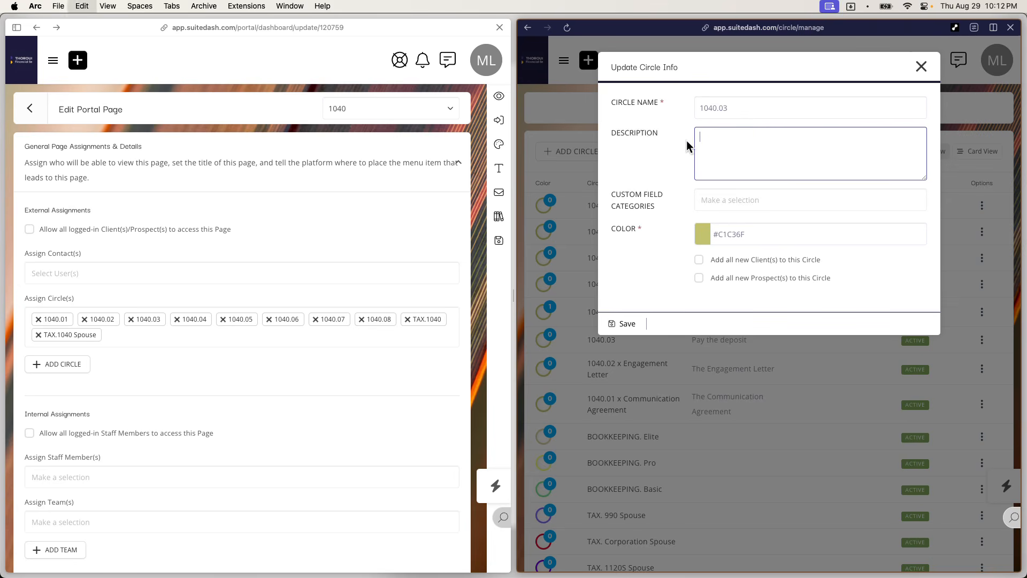
{"action": "left_click", "coordinate": [727, 108]}
{"action": "type", "text": "x"}
{"action": "key", "text": "super+v"}
Step: Shorten the circle name to "1040.03 x Deposit" and save the circle
{"action": "double_click", "coordinate": [741, 107]}
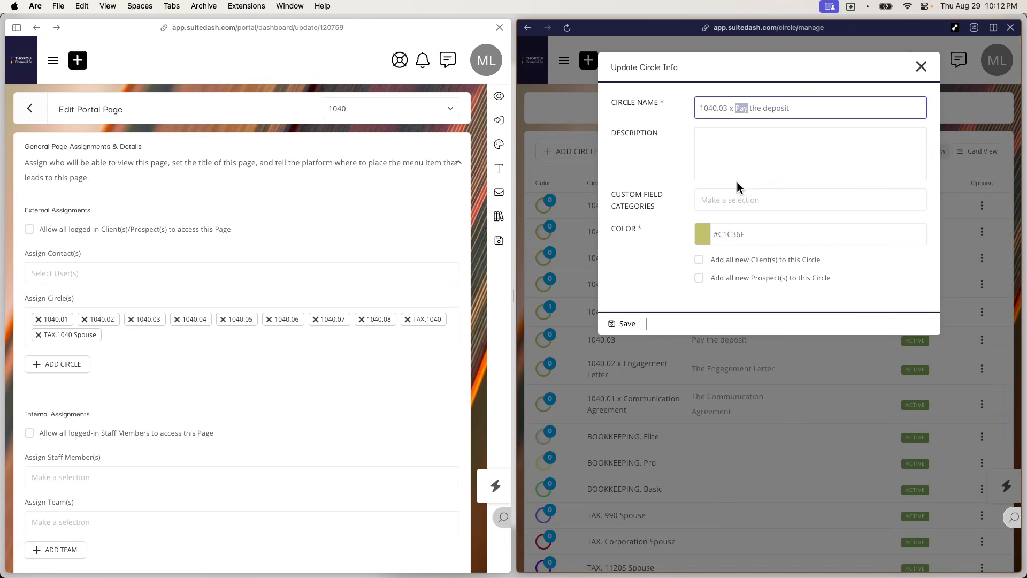
{"action": "key", "text": "Delete"}
{"action": "key", "text": "Delete"}
{"action": "key", "text": "Delete"}
{"action": "key", "text": "Delete"}
{"action": "key", "text": "Delete"}
{"action": "key", "text": "Delete"}
{"action": "key", "text": "Delete"}
{"action": "type", "text": "D"}
{"action": "left_click", "coordinate": [622, 324]}
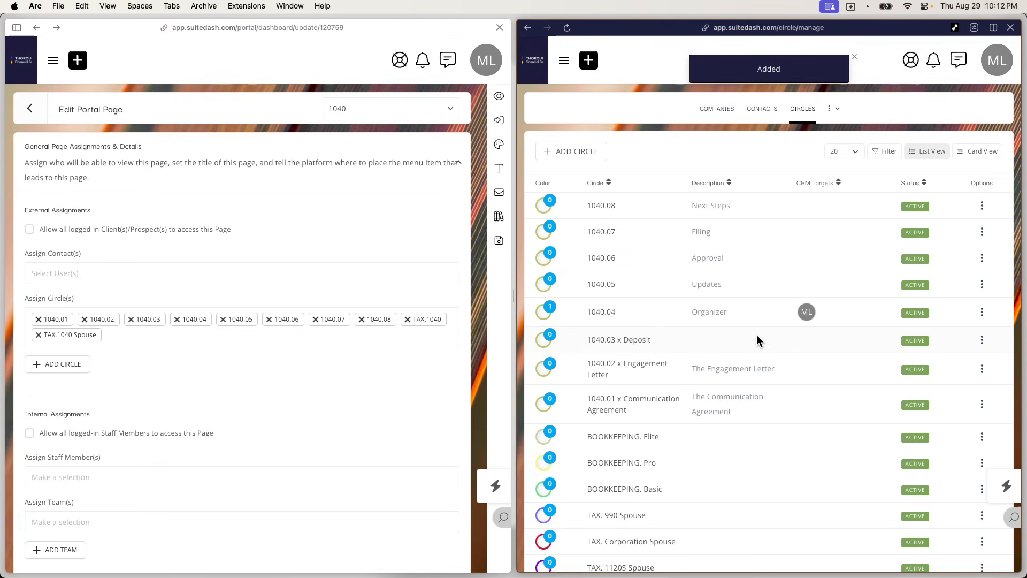
Step: Set the description of the "1040.03 x Deposit" circle to "Pay the deposit" and save it
{"action": "left_click", "coordinate": [982, 340]}
{"action": "left_click", "coordinate": [951, 378]}
{"action": "left_click", "coordinate": [740, 147]}
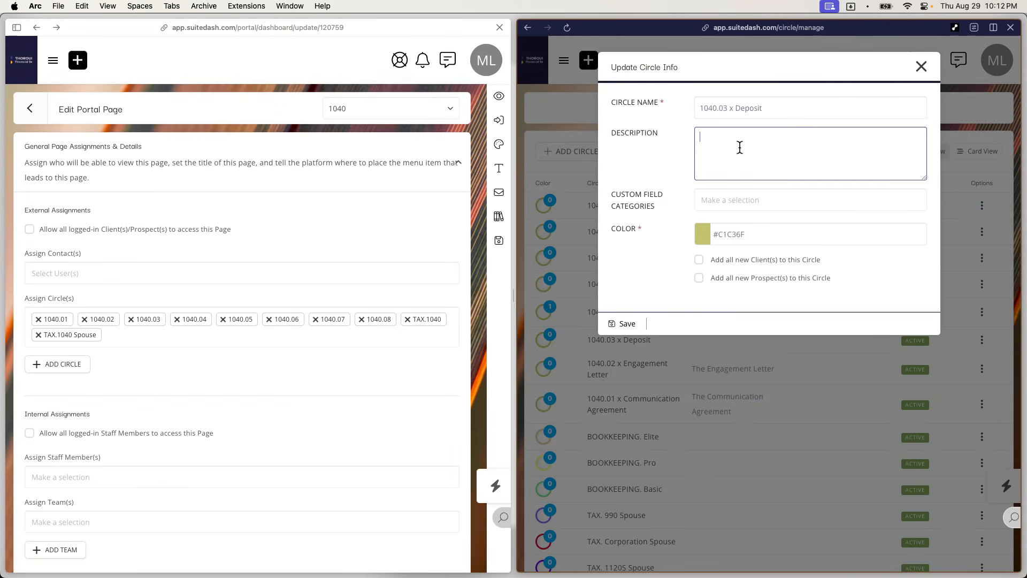
{"action": "type", "text": "Pay the deposit"}
{"action": "left_click", "coordinate": [624, 325]}
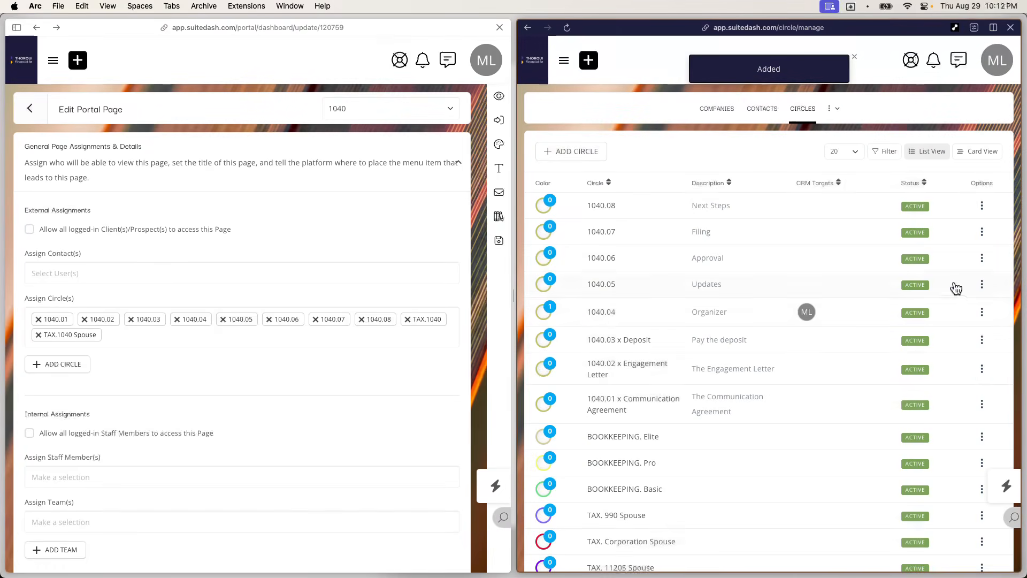
Step: Rename the 1040.04 circle as "1040.04 x Organizer (Part 1)" and save it
{"action": "left_click", "coordinate": [982, 312]}
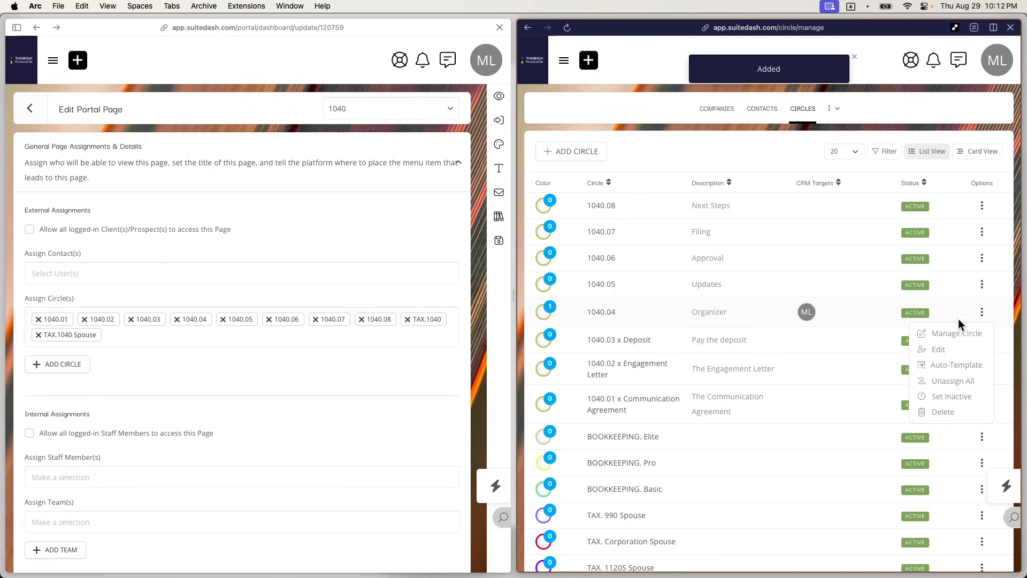
{"action": "left_click", "coordinate": [943, 351]}
{"action": "left_click", "coordinate": [748, 141]}
{"action": "left_click", "coordinate": [744, 108]}
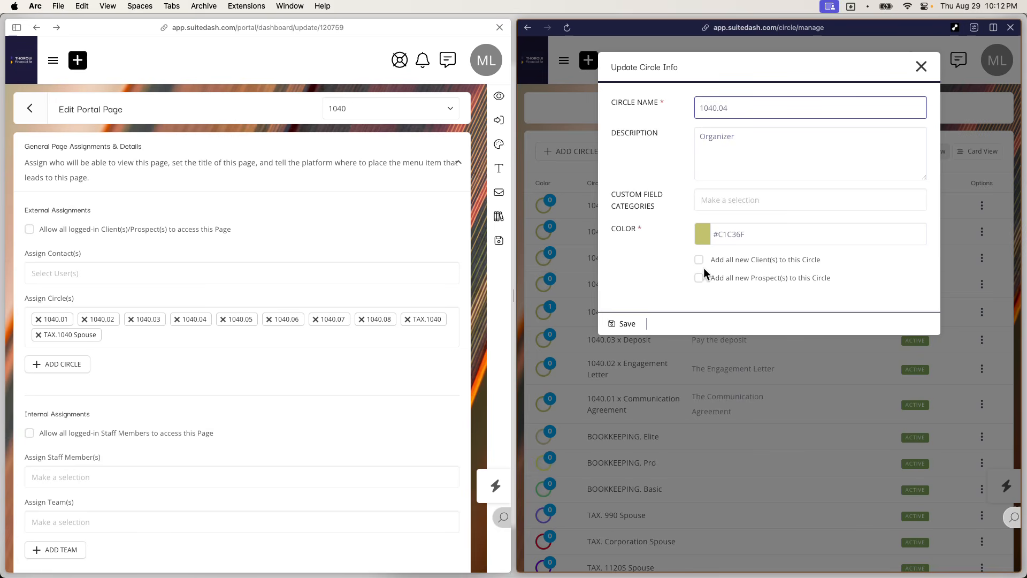
{"action": "double_click", "coordinate": [740, 148]}
{"action": "key", "text": "BackSpace"}
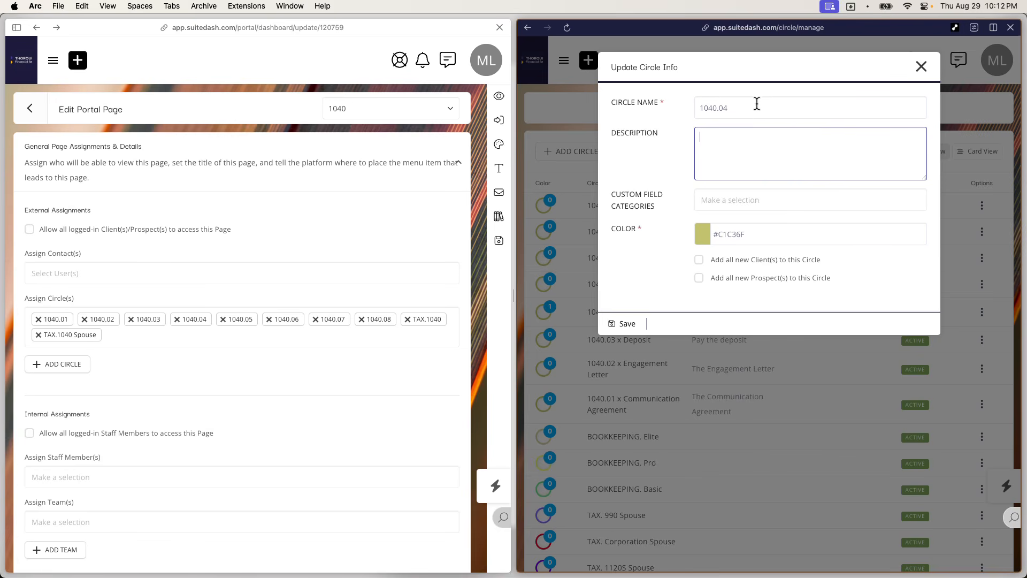
{"action": "key", "text": "super+z"}
{"action": "left_click", "coordinate": [760, 109]}
{"action": "type", "text": "x"}
{"action": "key", "text": "super+v"}
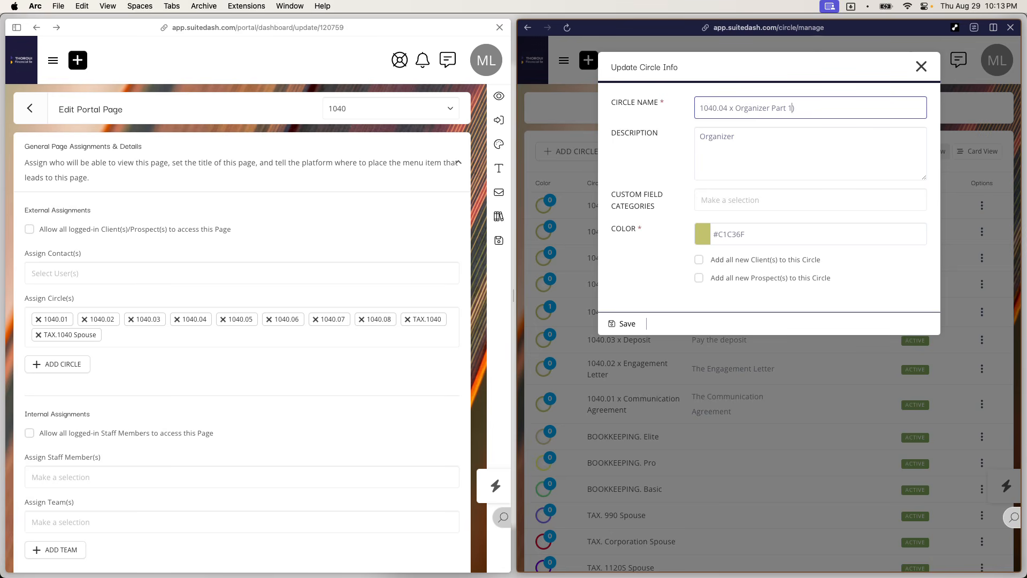
{"action": "type", "text": "("}
{"action": "left_click", "coordinate": [628, 324]}
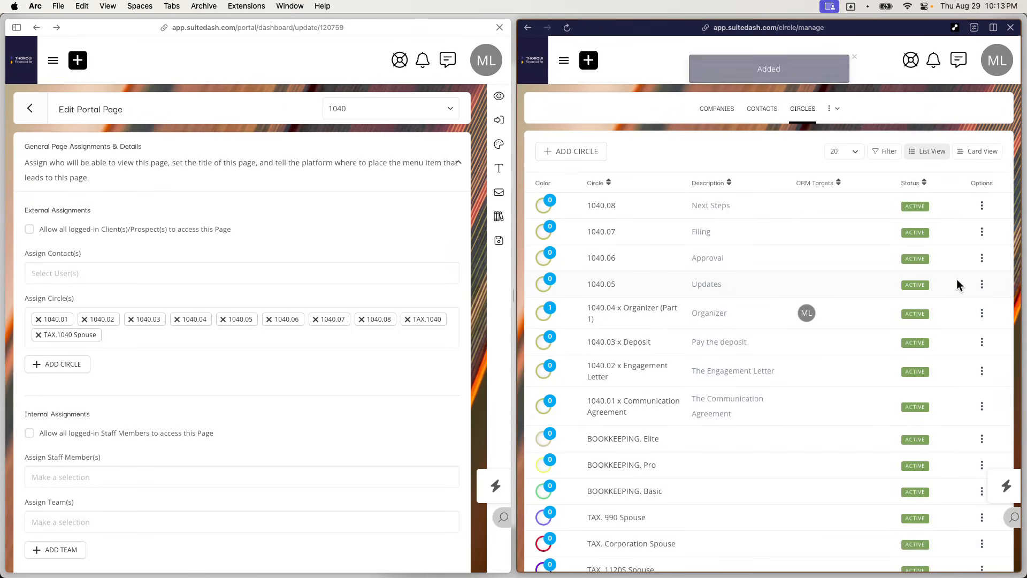
Step: Set the 1040.05 circle's description to "Organizer", rename it as "1040.05 x Organizer (Part 2)", and save it
{"action": "left_click", "coordinate": [982, 284]}
{"action": "left_click", "coordinate": [940, 323]}
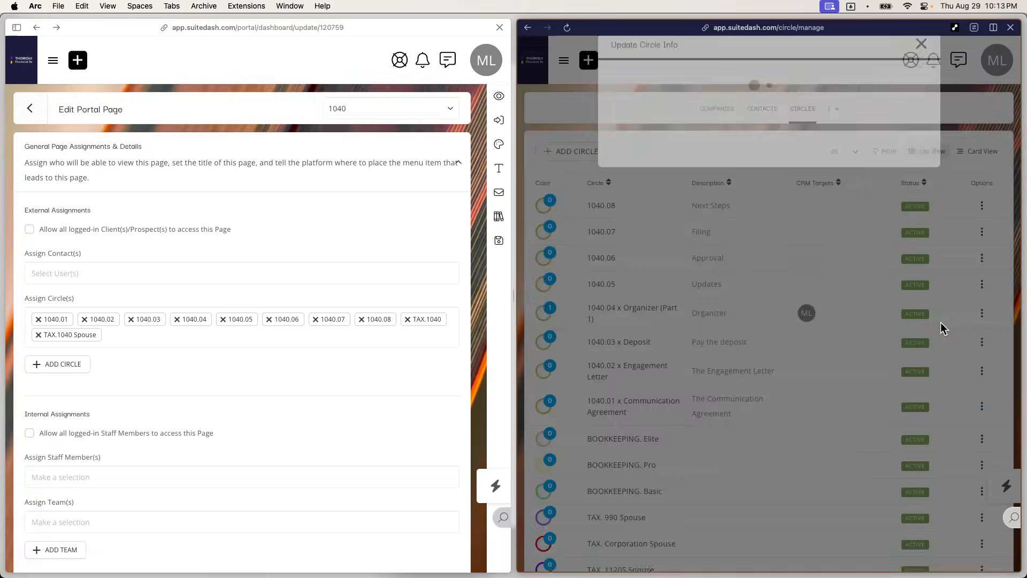
{"action": "double_click", "coordinate": [718, 134]}
{"action": "type", "text": "Organizer"}
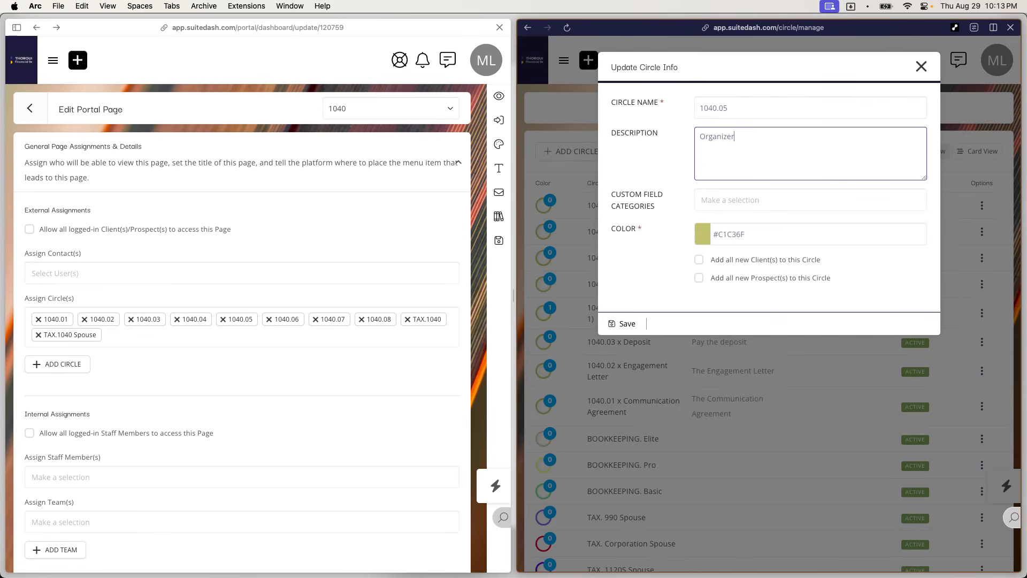
{"action": "key", "text": "super+a"}
{"action": "key", "text": "super+c"}
{"action": "left_click", "coordinate": [762, 103]}
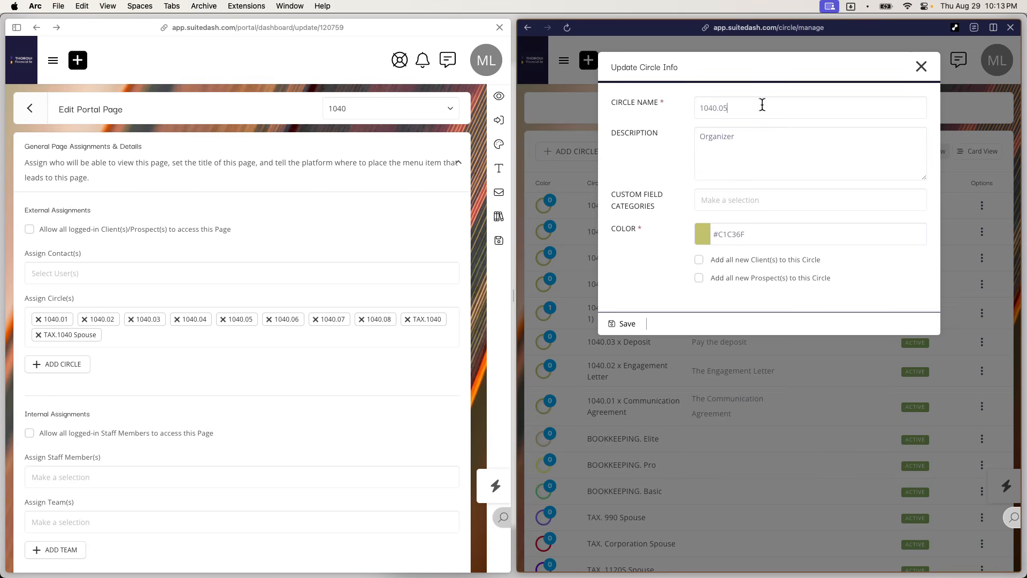
{"action": "key", "text": "super+v"}
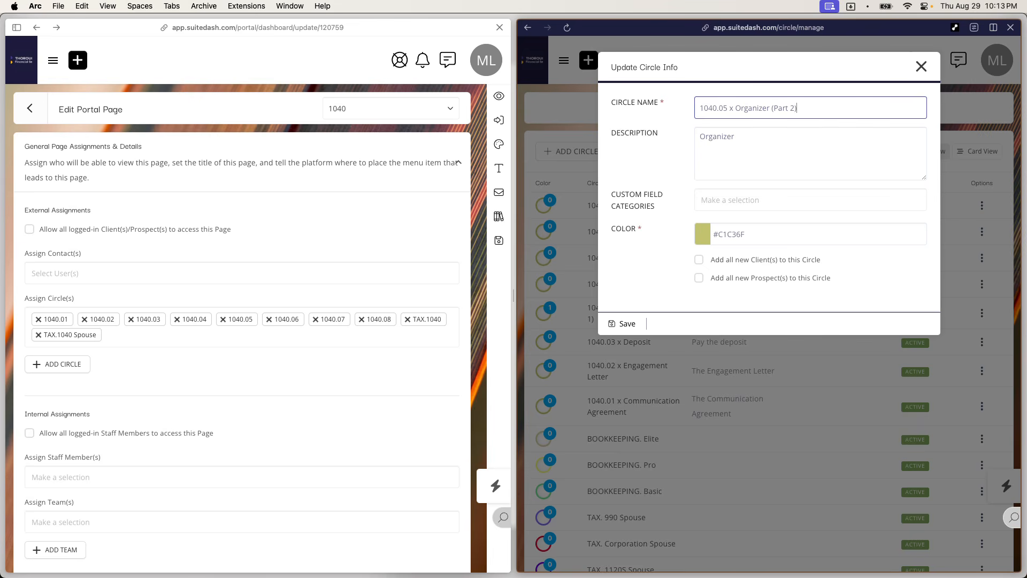
{"action": "left_click", "coordinate": [626, 323]}
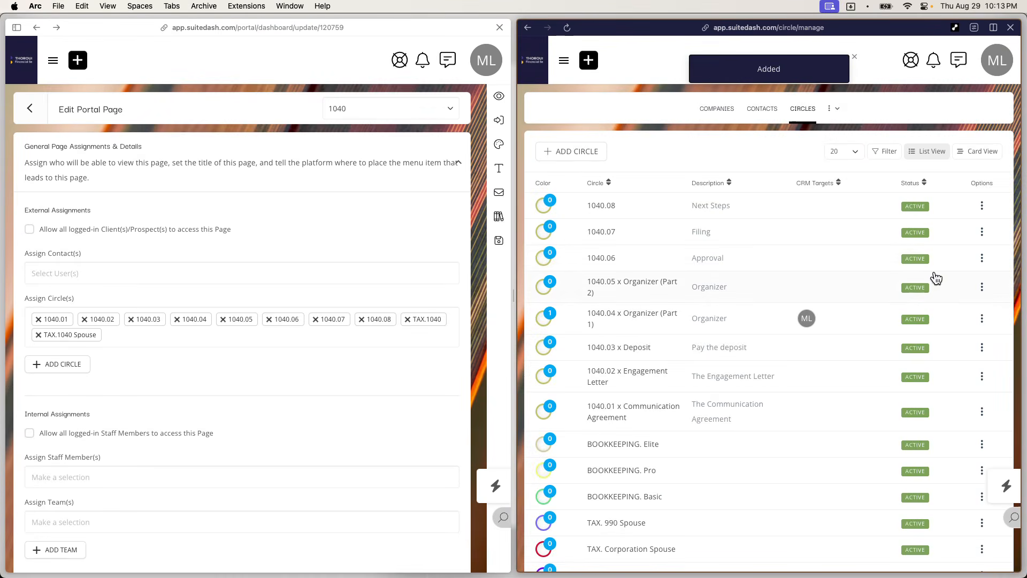
Step: Rename the 1040.06 circle as "1040.06 x Updates", set its description to "Updates", and save it
{"action": "left_click", "coordinate": [982, 259]}
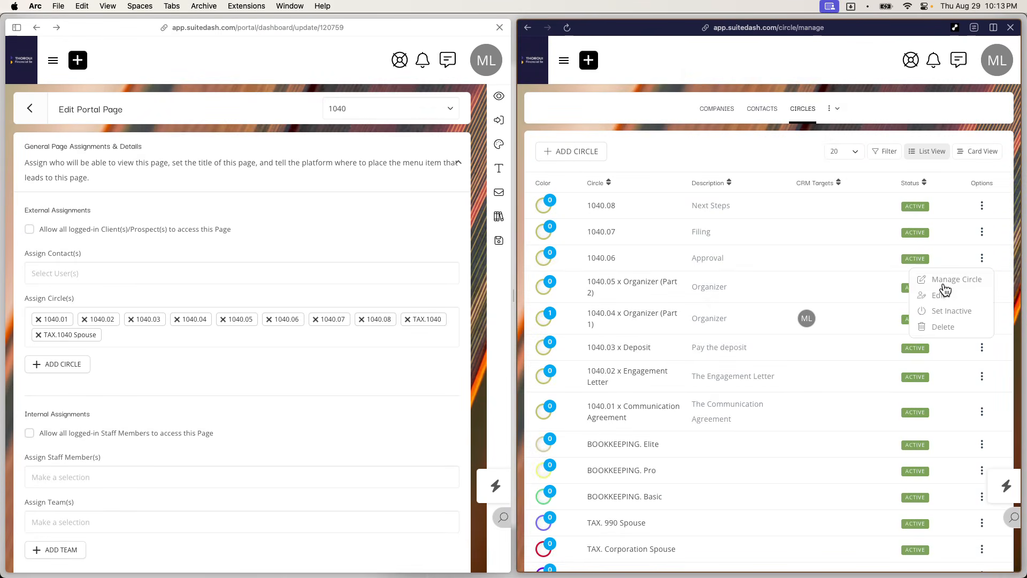
{"action": "left_click", "coordinate": [945, 295]}
{"action": "left_click", "coordinate": [738, 110]}
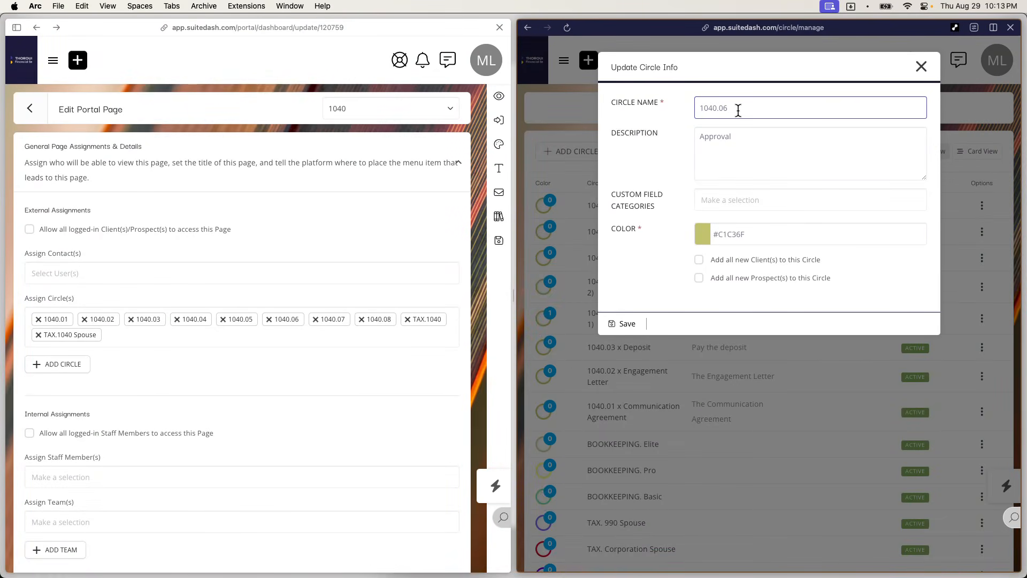
{"action": "type", "text": "dates"}
{"action": "double_click", "coordinate": [739, 139]}
{"action": "type", "text": "Updat"}
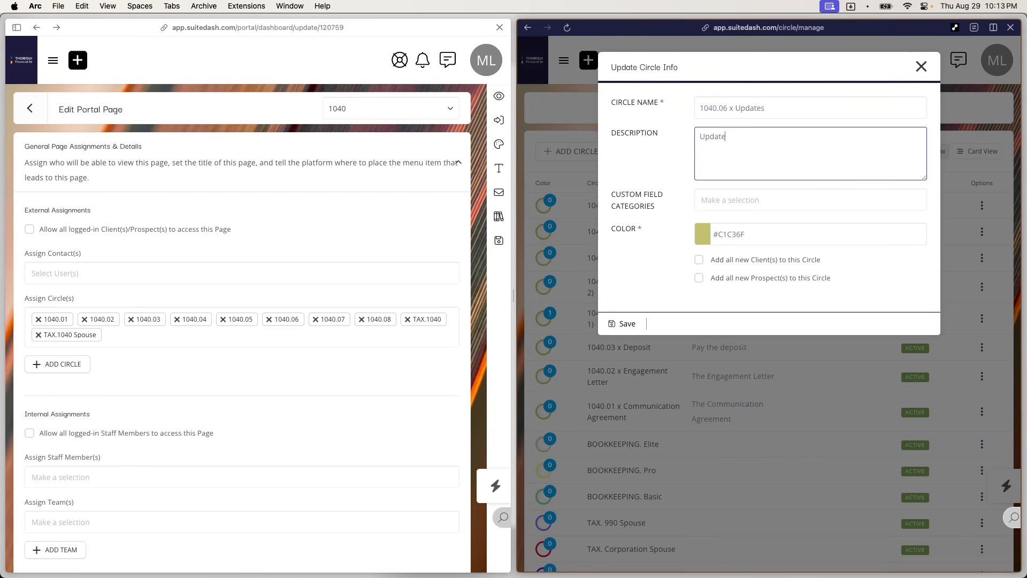
{"action": "left_click", "coordinate": [628, 329]}
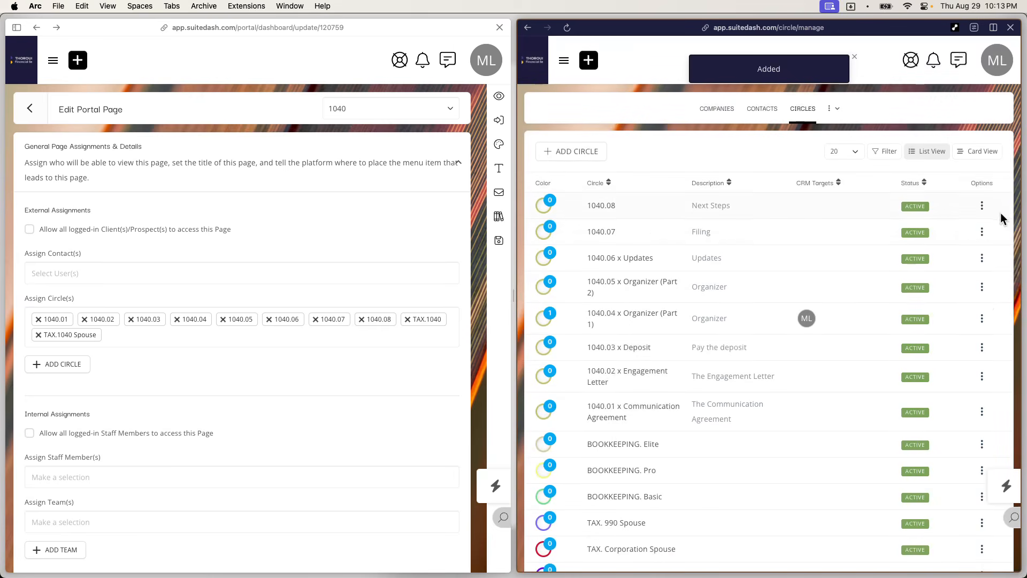
Step: Set the 1040.07 circle's description to "Approval", rename it as "1040.07 x Approval", and save it
{"action": "left_click", "coordinate": [983, 231]}
{"action": "left_click", "coordinate": [965, 267]}
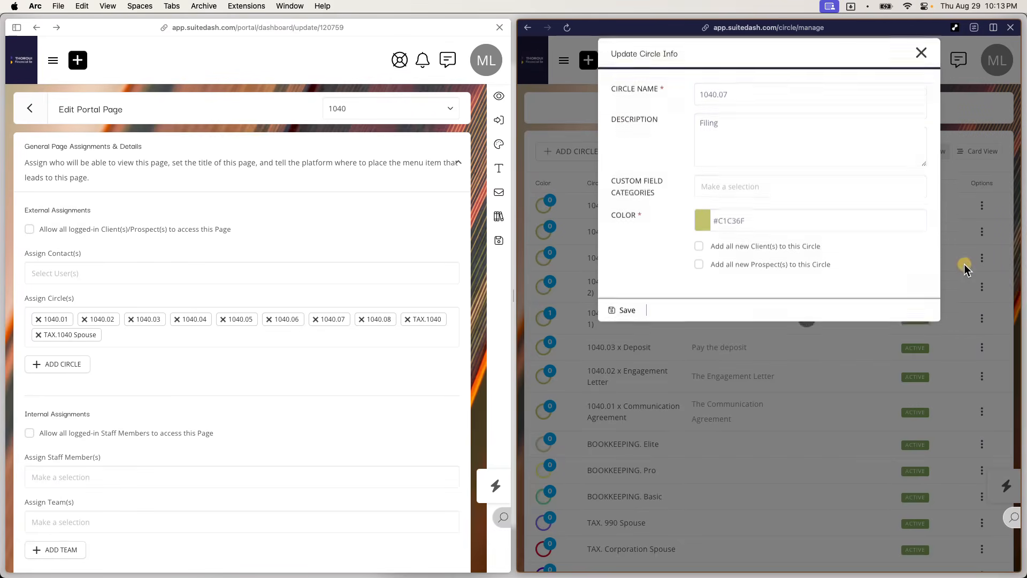
{"action": "double_click", "coordinate": [742, 141]}
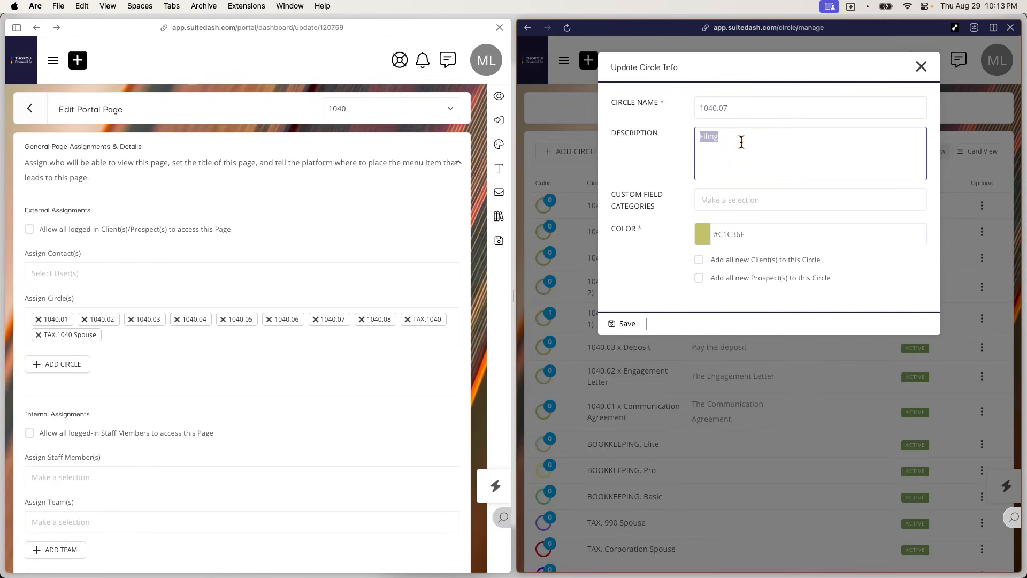
{"action": "type", "text": "Approval"}
{"action": "left_click", "coordinate": [757, 111]}
{"action": "type", "text": "x Aprrova"}
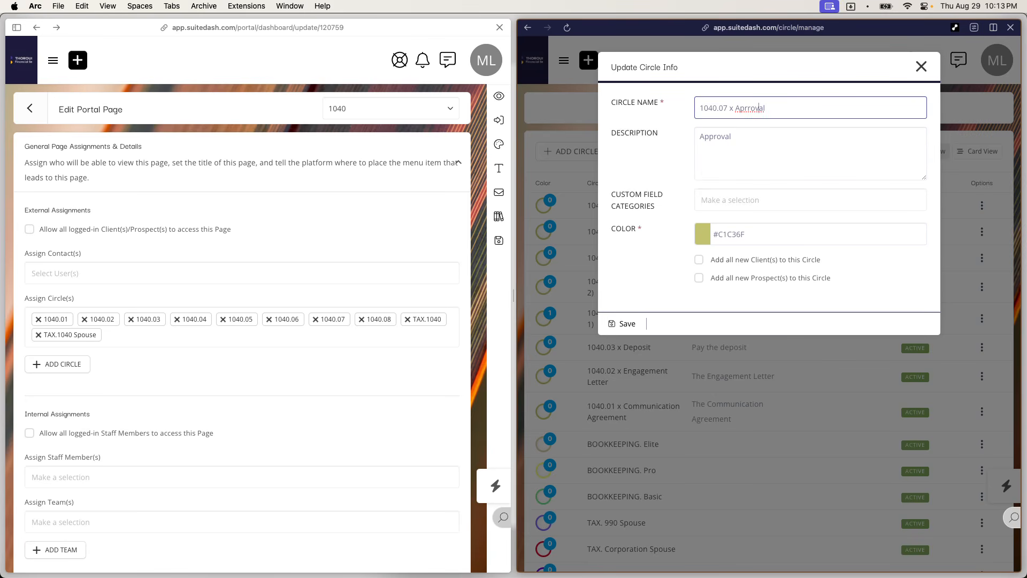
{"action": "key", "text": "BackSpace"}
{"action": "type", "text": "p"}
{"action": "left_click", "coordinate": [622, 324]}
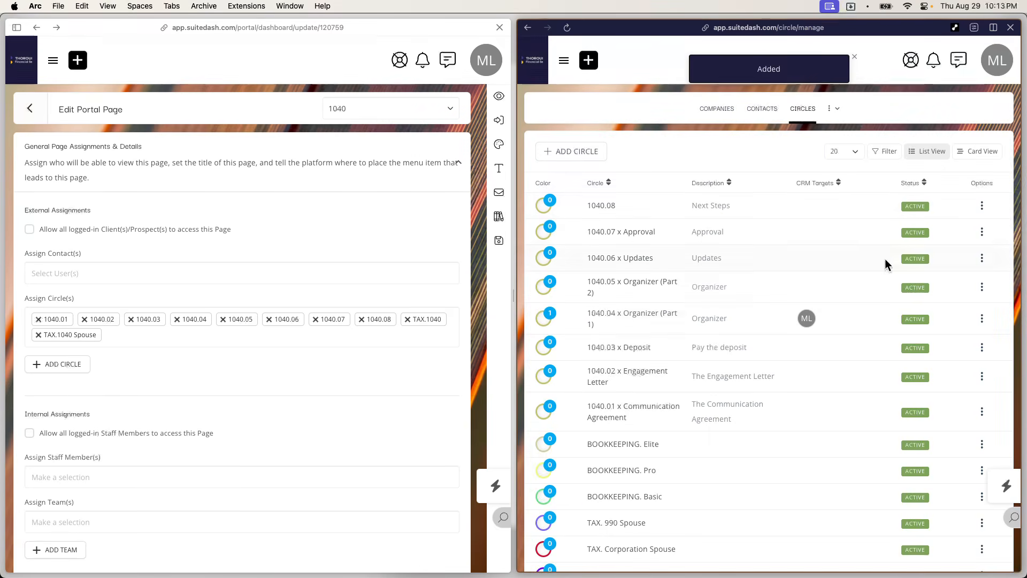
Step: Rename the 1040.08 circle as "1040.08 x Filing", set its description to "Filing", and save it
{"action": "left_click", "coordinate": [987, 206]}
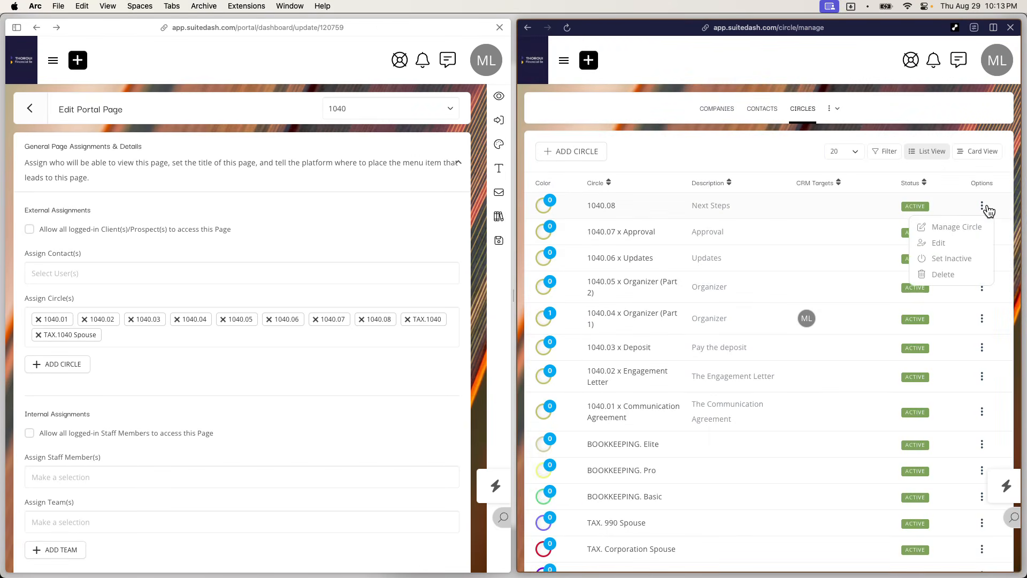
{"action": "left_click", "coordinate": [943, 247]}
{"action": "left_click", "coordinate": [725, 130]}
{"action": "left_click", "coordinate": [741, 108]}
{"action": "type", "text": "x F"}
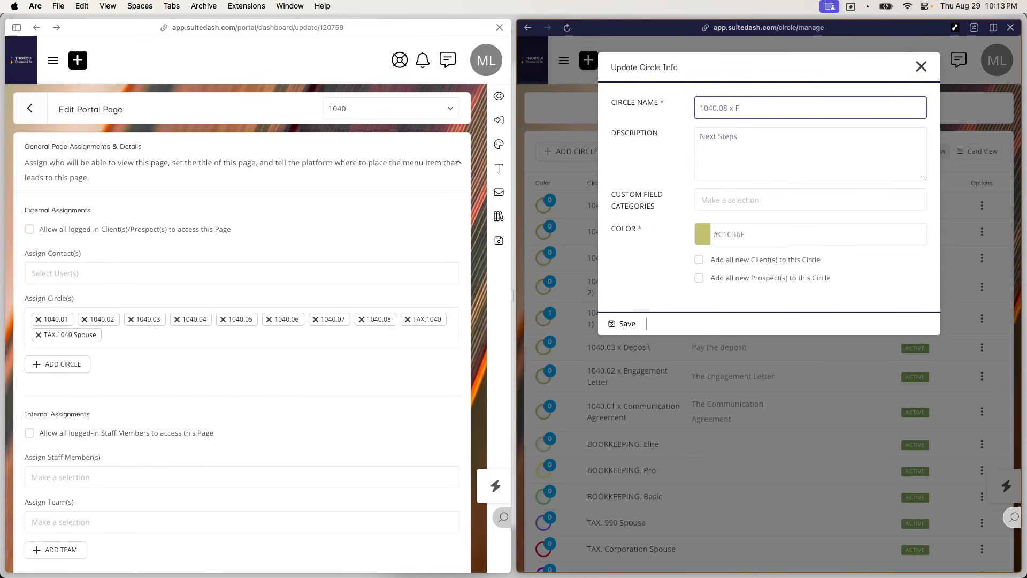
{"action": "type", "text": "iling"}
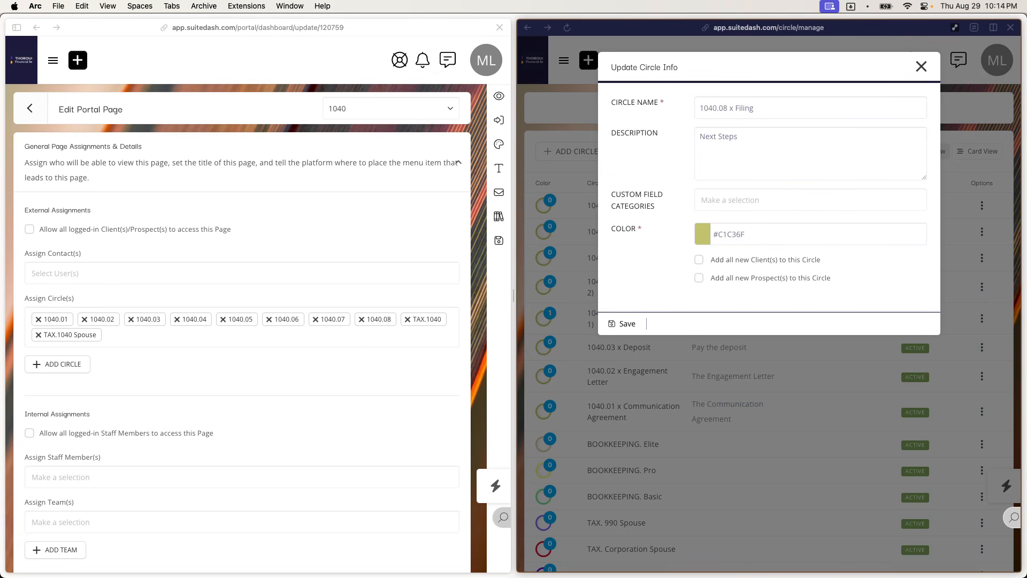
{"action": "left_click", "coordinate": [666, 129]}
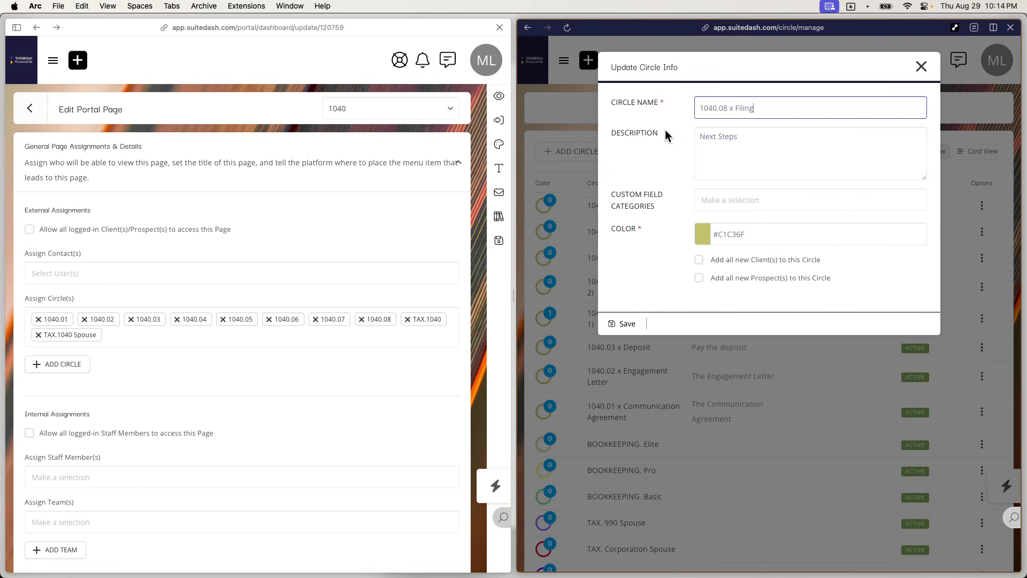
{"action": "triple_click", "coordinate": [754, 136]}
{"action": "type", "text": "Filing"}
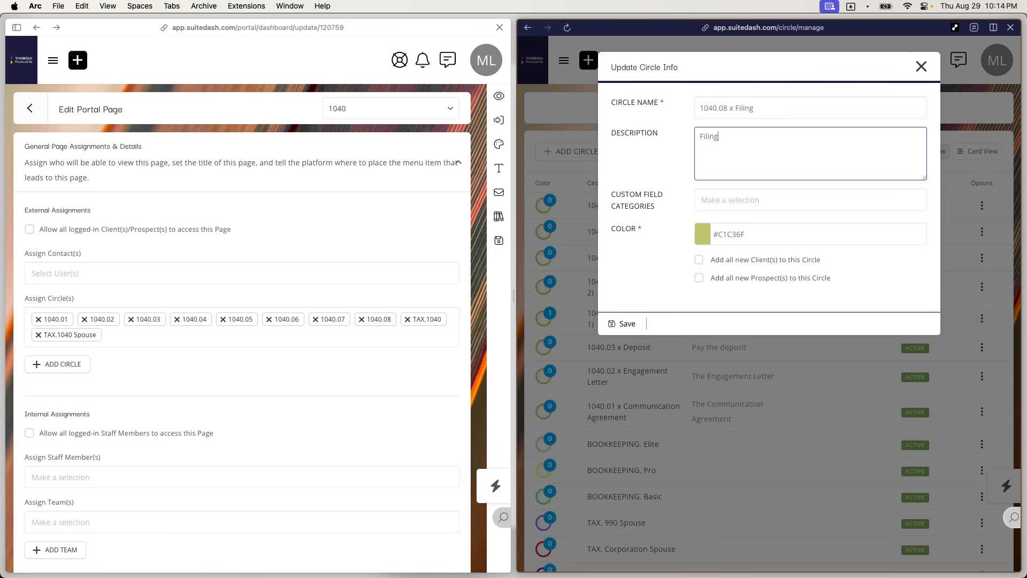
{"action": "left_click", "coordinate": [632, 325]}
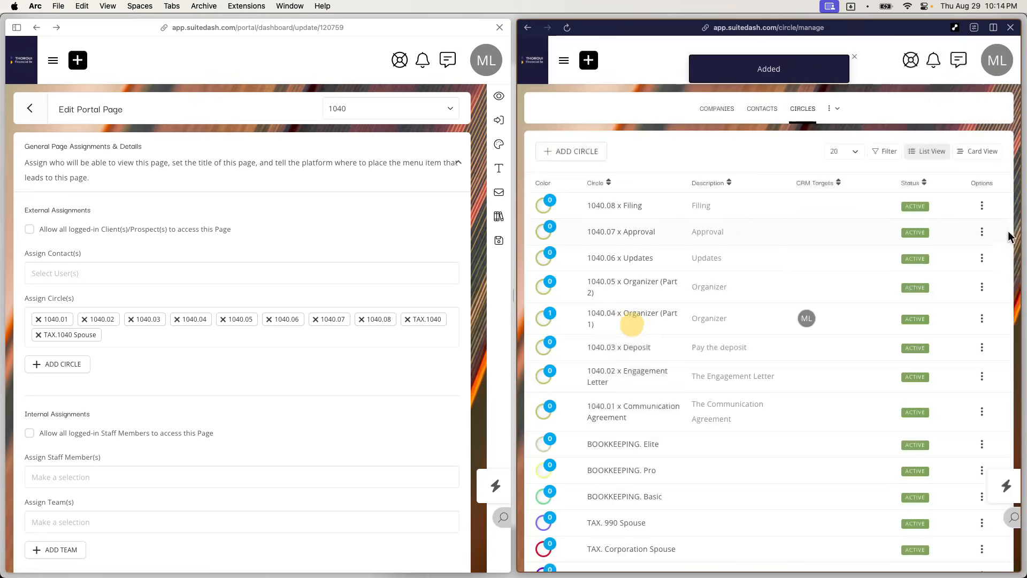
Step: Start a new circle named "1040.08 x Next Steps", reusing the name of the "1040.08 x Filing" circle
{"action": "left_click", "coordinate": [984, 209]}
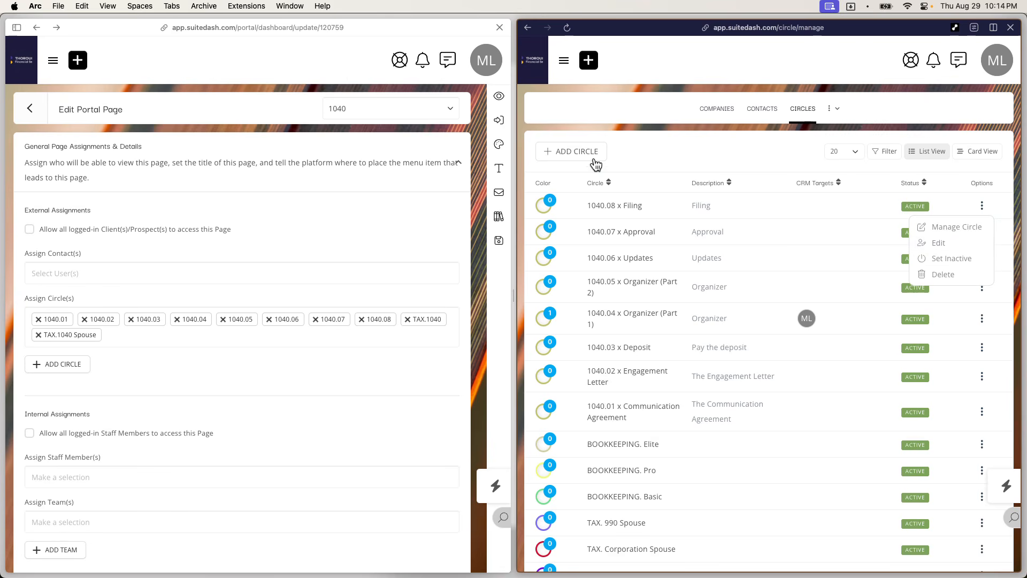
{"action": "left_click_drag", "start_coordinate": [646, 206], "coordinate": [583, 208]}
{"action": "key", "text": "cmd+c"}
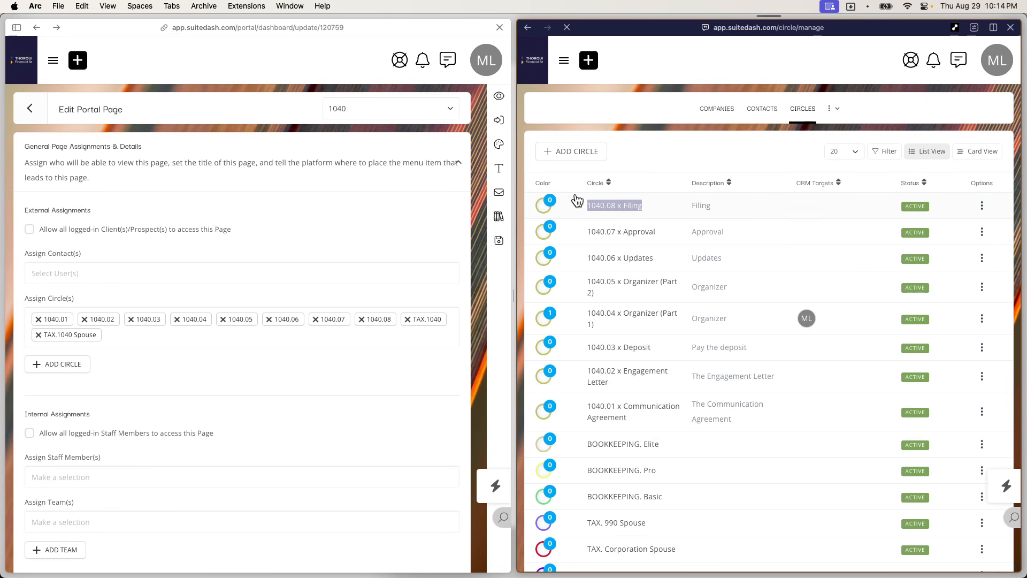
{"action": "left_click", "coordinate": [587, 150]}
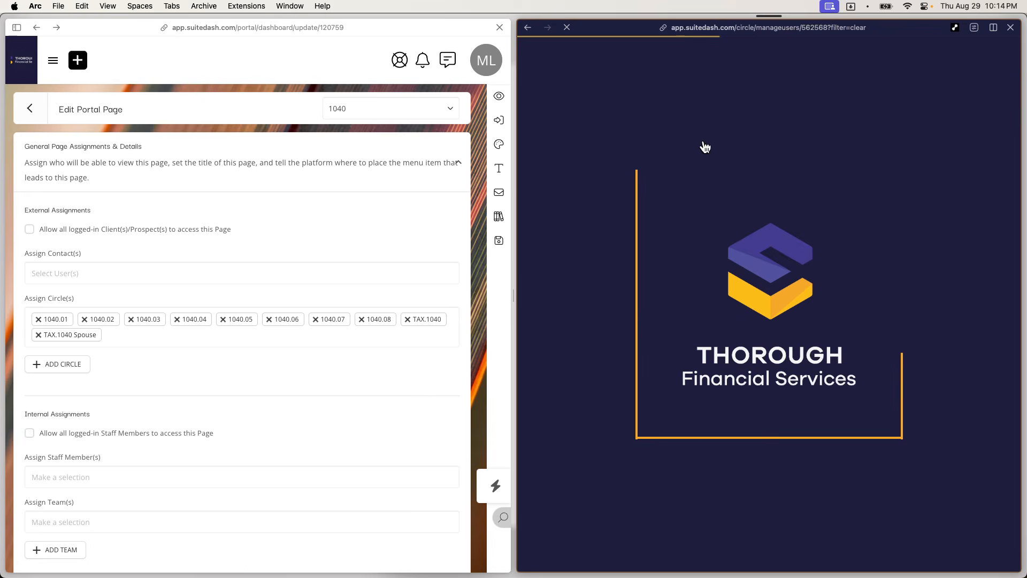
{"action": "scroll", "coordinate": [585, 178], "scroll_direction": "left", "scroll_amount": 5}
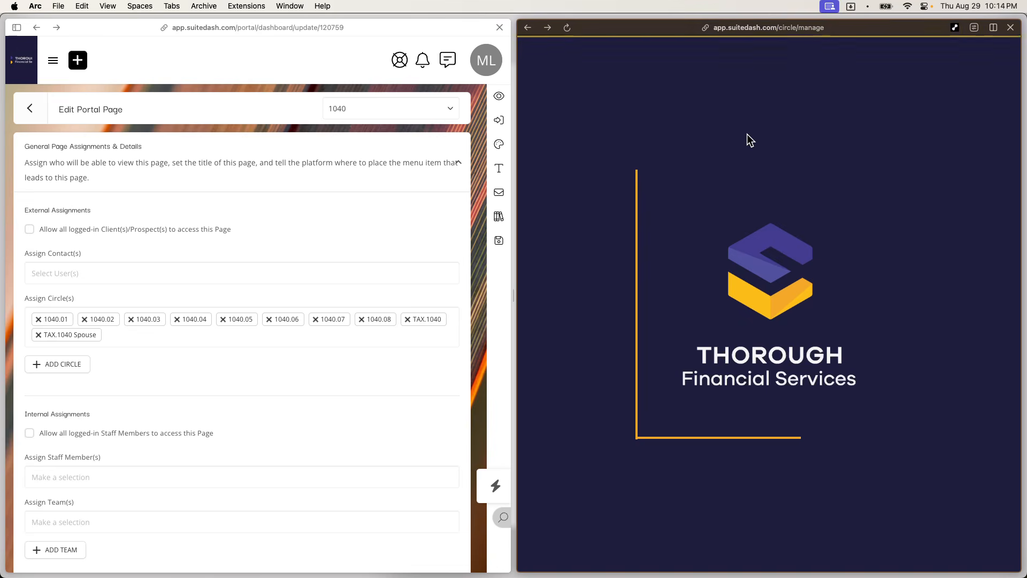
{"action": "left_click", "coordinate": [591, 153]}
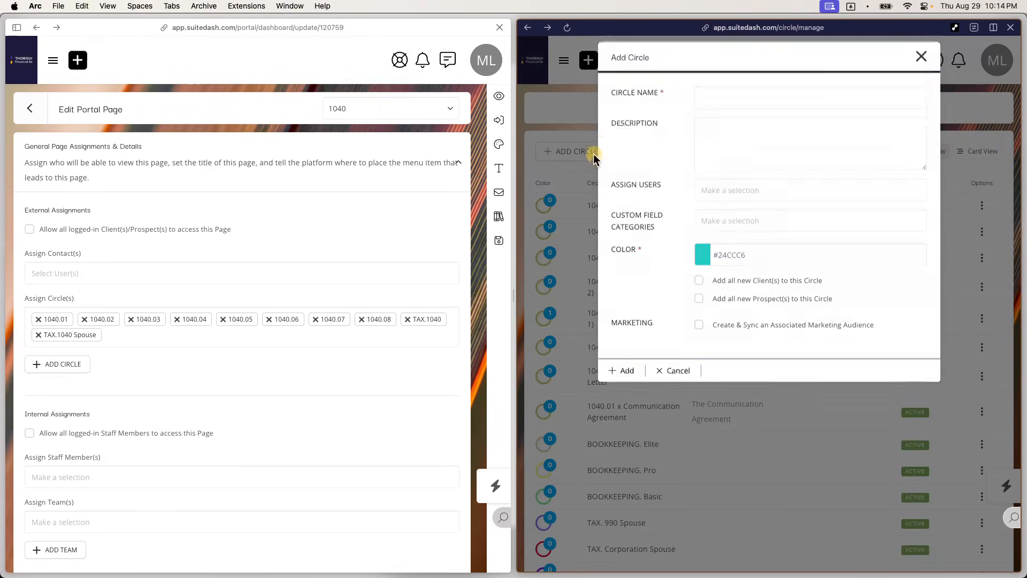
{"action": "left_click", "coordinate": [761, 113]}
{"action": "key", "text": "cmd+v"}
{"action": "double_click", "coordinate": [748, 108]}
{"action": "type", "text": "Next Steps"}
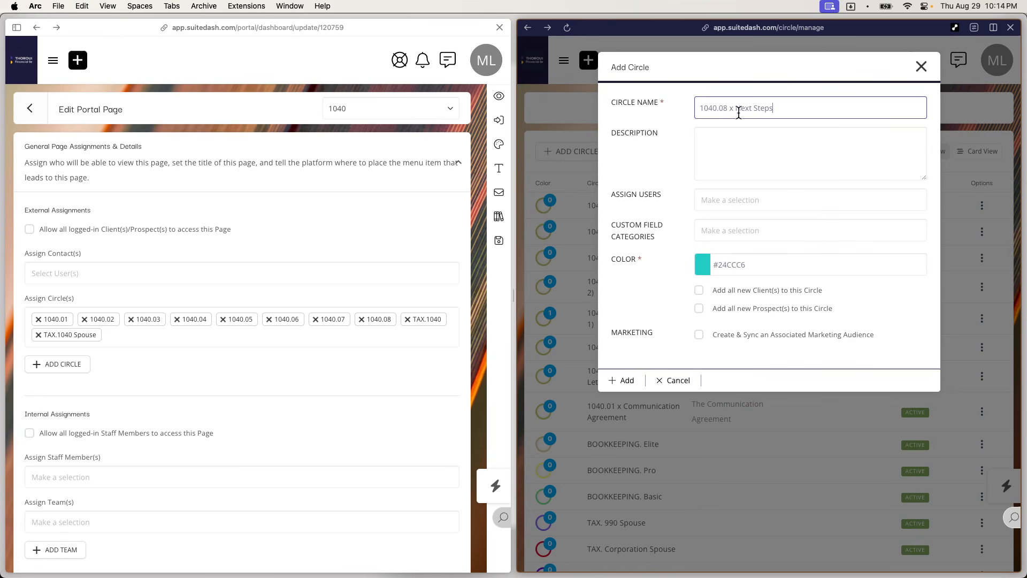
Step: Give the new circle the description "Next Steps", enable creating and syncing an associated marketing audience, and add the circle
{"action": "left_click_drag", "start_coordinate": [736, 108], "coordinate": [813, 108]}
{"action": "key", "text": "super+c"}
{"action": "left_click", "coordinate": [745, 165]}
{"action": "key", "text": "super+v"}
{"action": "left_click", "coordinate": [705, 335]}
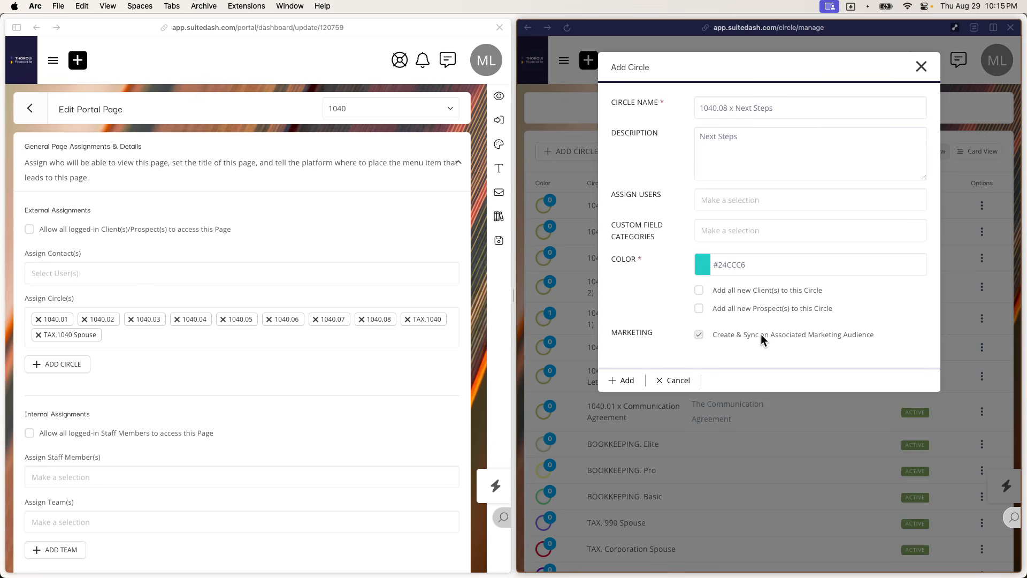
{"action": "left_click", "coordinate": [630, 378]}
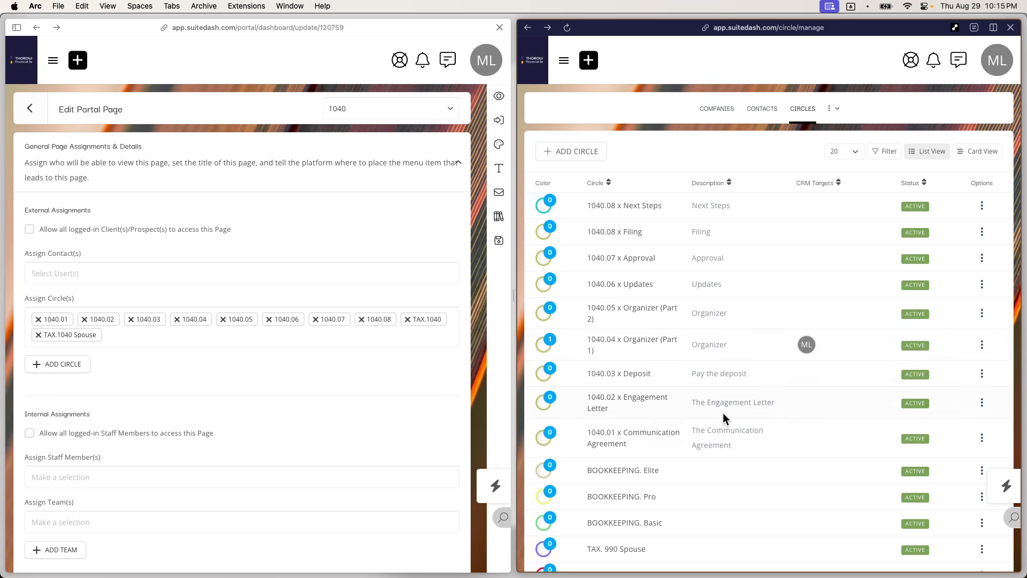
Step: Remove the TAX.1040 Spouse circle from the 1040 portal page's assigned circles and save the page
{"action": "left_click", "coordinate": [327, 343]}
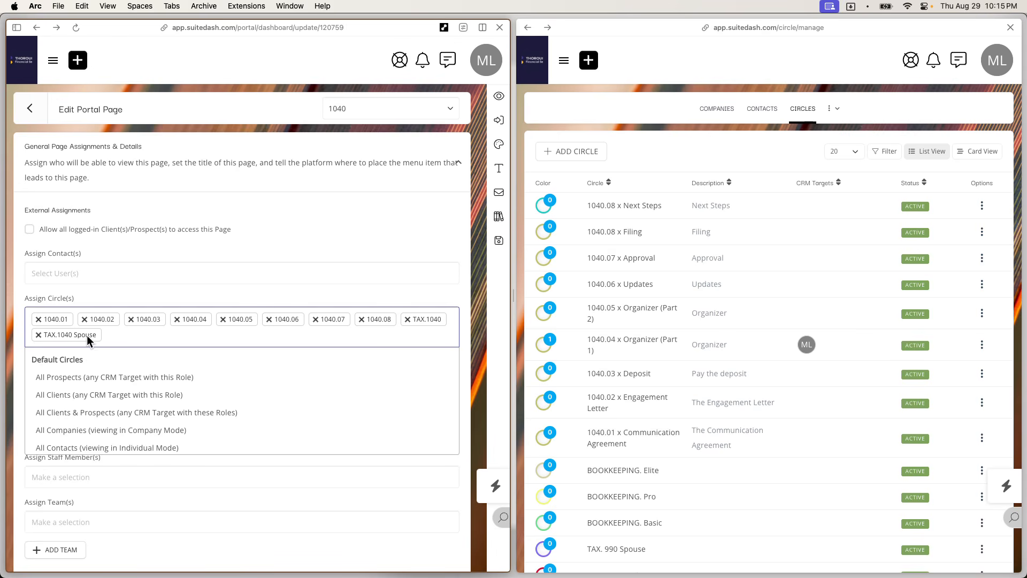
{"action": "left_click", "coordinate": [38, 335]}
{"action": "left_click", "coordinate": [499, 241]}
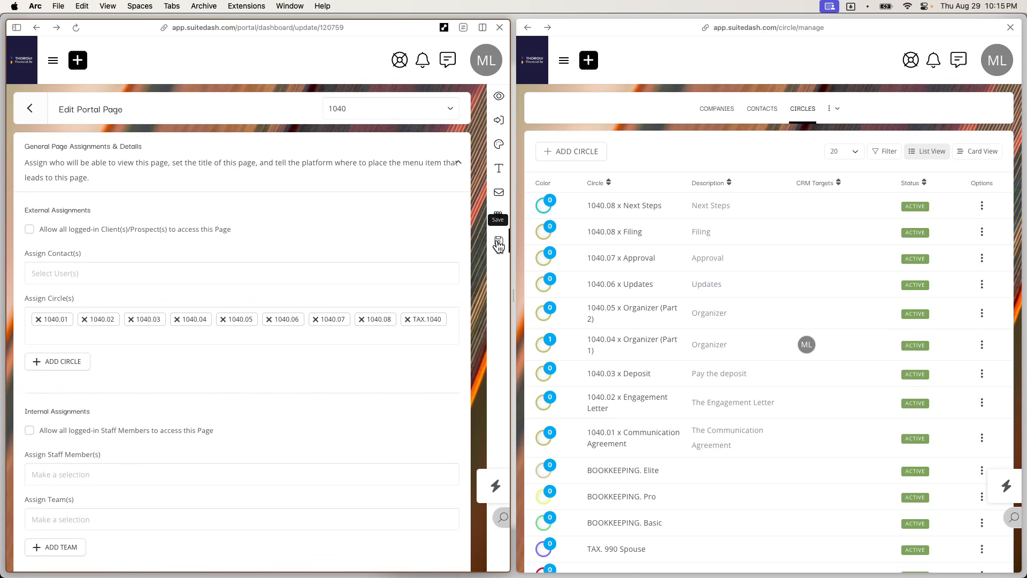
{"action": "left_click", "coordinate": [252, 353]}
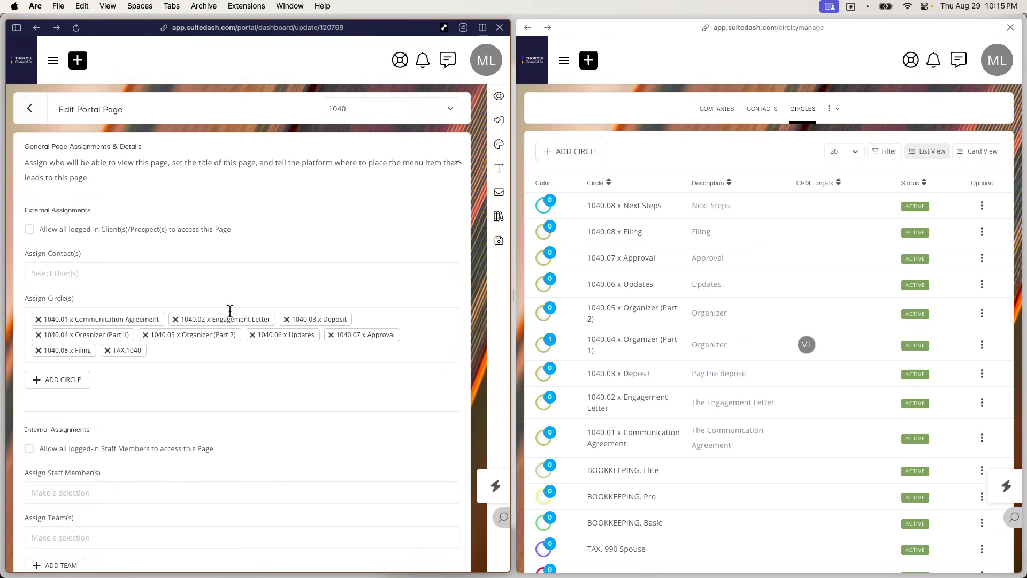
Step: Enable a custom primary background color of #FFFFFF in the 1040 page's styling options and save the styling
{"action": "left_click", "coordinate": [501, 144]}
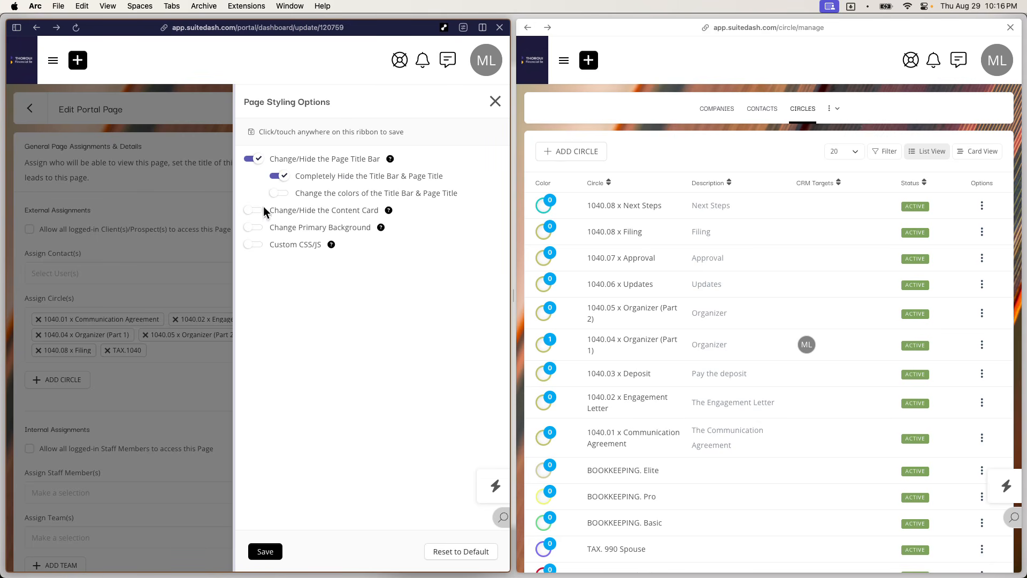
{"action": "left_click", "coordinate": [252, 215]}
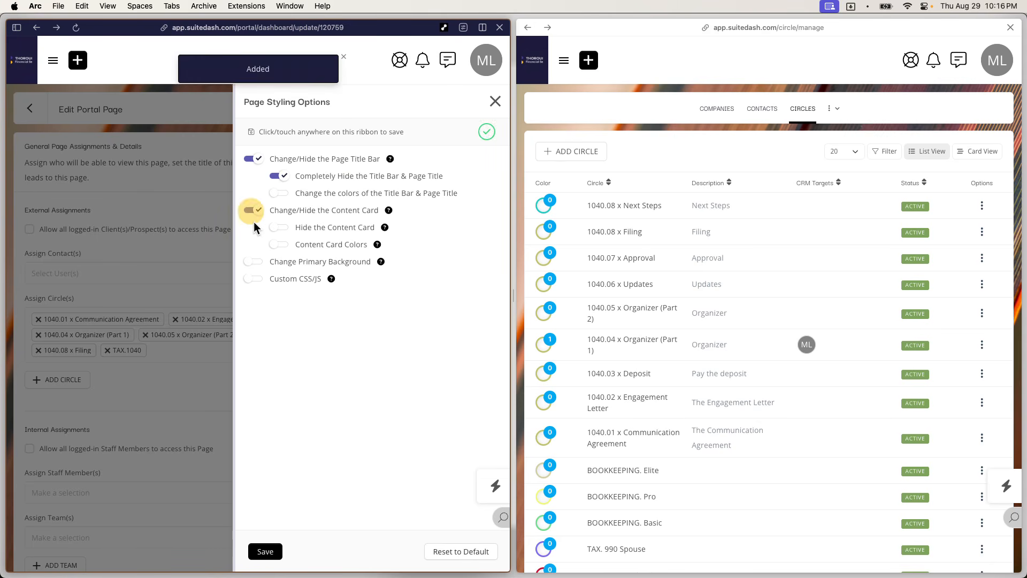
{"action": "left_click", "coordinate": [253, 213]}
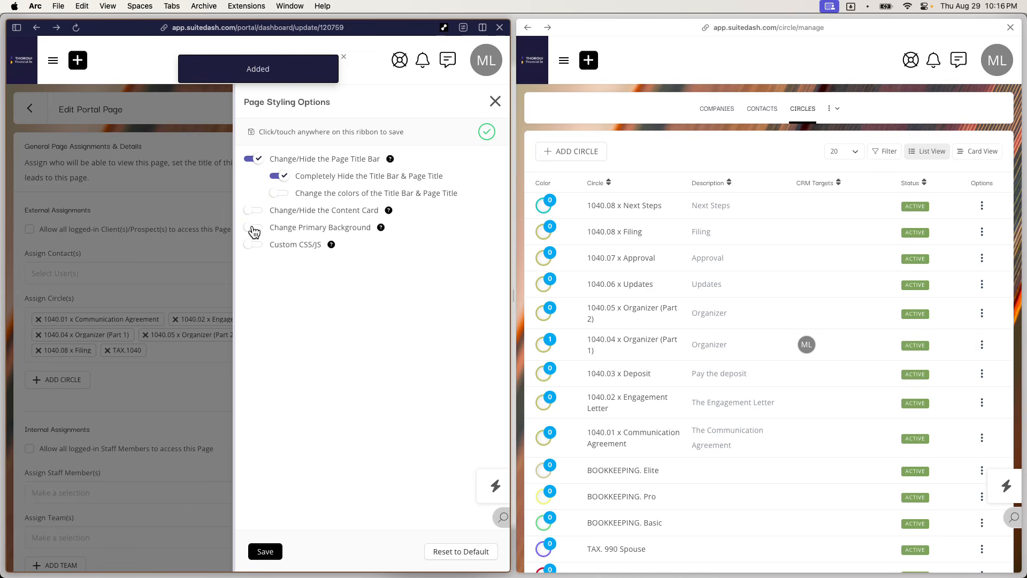
{"action": "left_click", "coordinate": [253, 228]}
{"action": "left_click", "coordinate": [279, 245]}
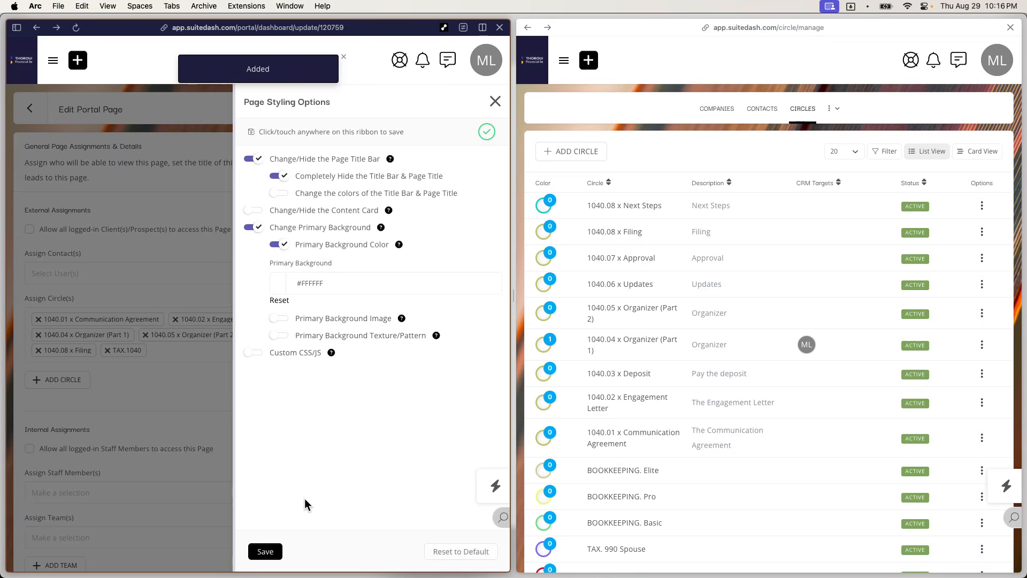
{"action": "left_click", "coordinate": [266, 551]}
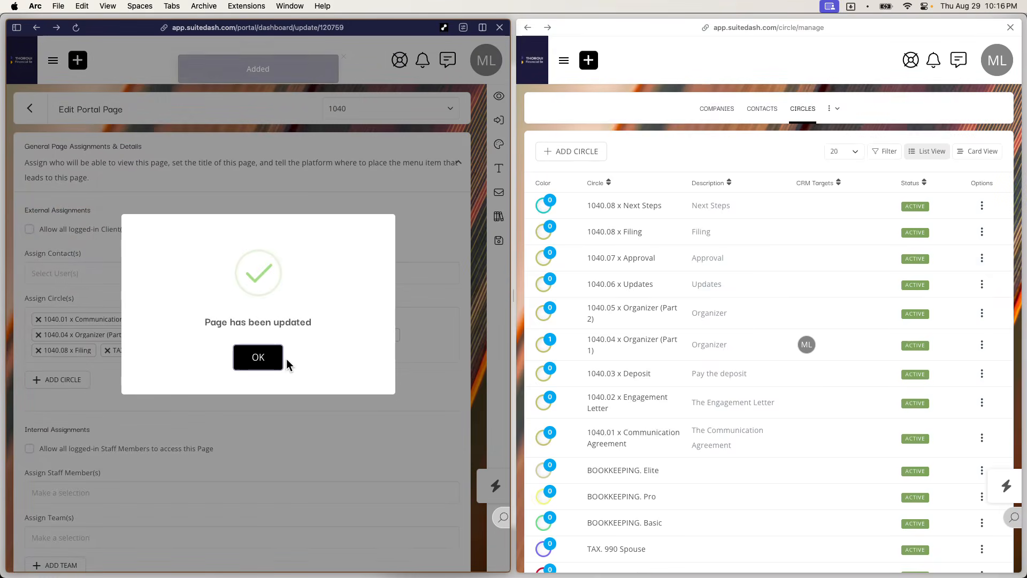
{"action": "left_click", "coordinate": [273, 359]}
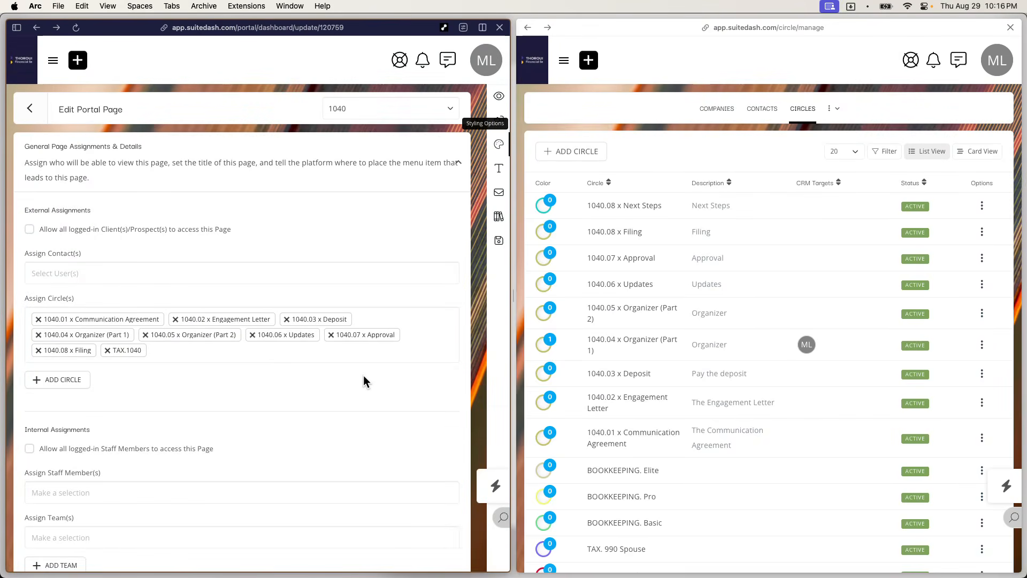
Step: Review the 1040 page's internal assignments and dynamic menu settings, and save the page
{"action": "scroll", "coordinate": [364, 377], "scroll_direction": "down", "scroll_amount": 6}
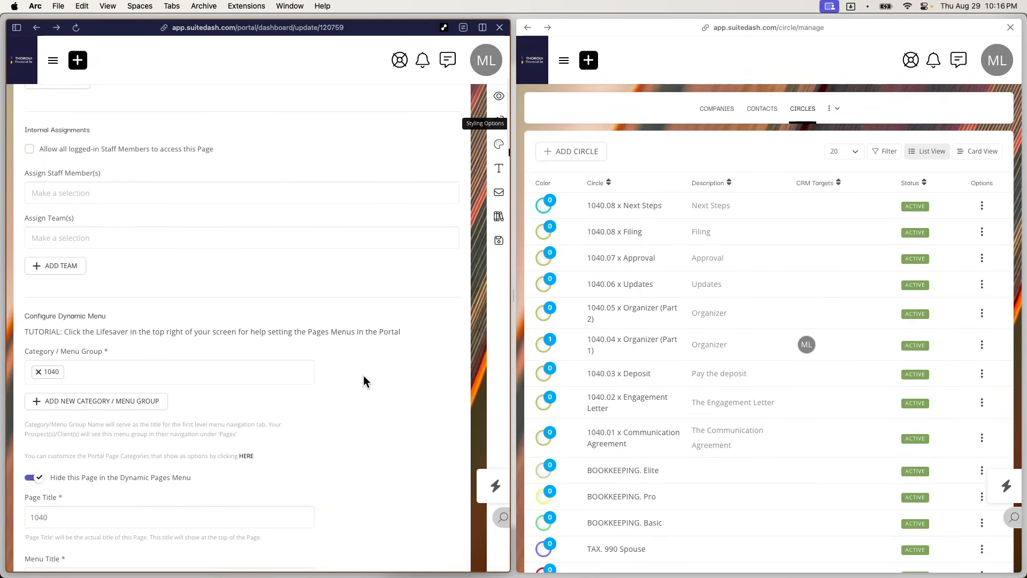
{"action": "scroll", "coordinate": [364, 381], "scroll_direction": "down", "scroll_amount": 2}
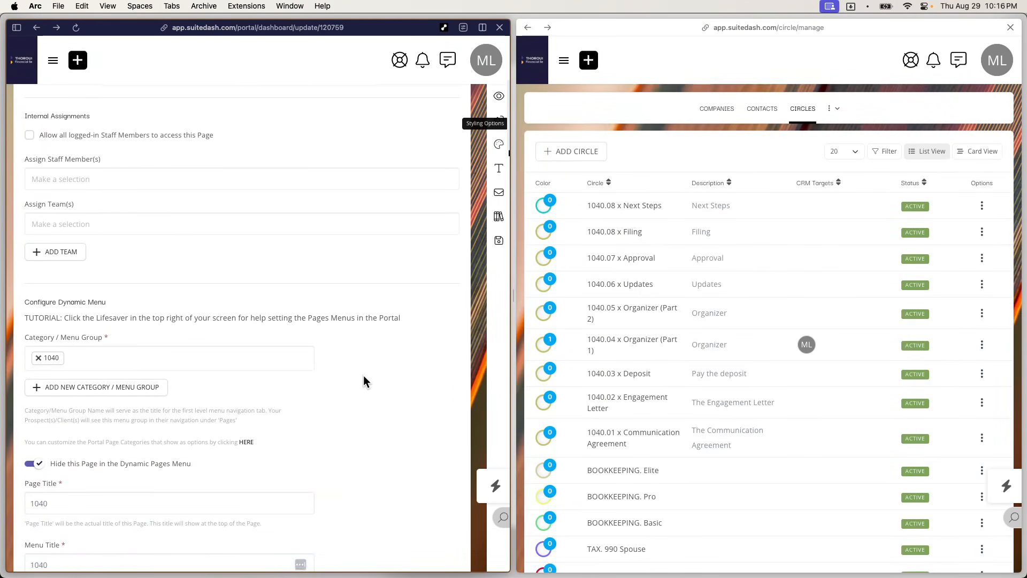
{"action": "scroll", "coordinate": [364, 381], "scroll_direction": "down", "scroll_amount": 4}
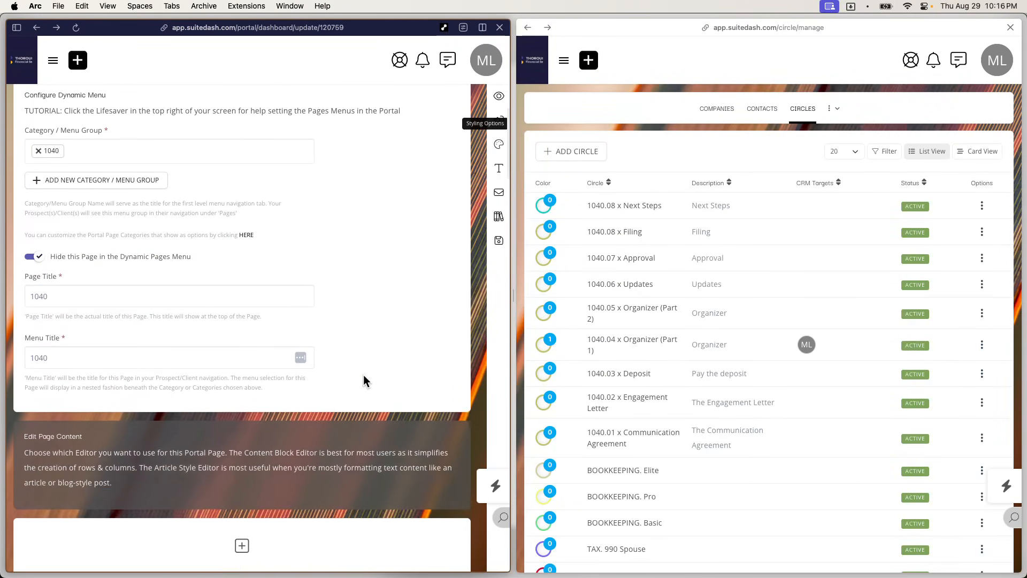
{"action": "left_click", "coordinate": [498, 240]}
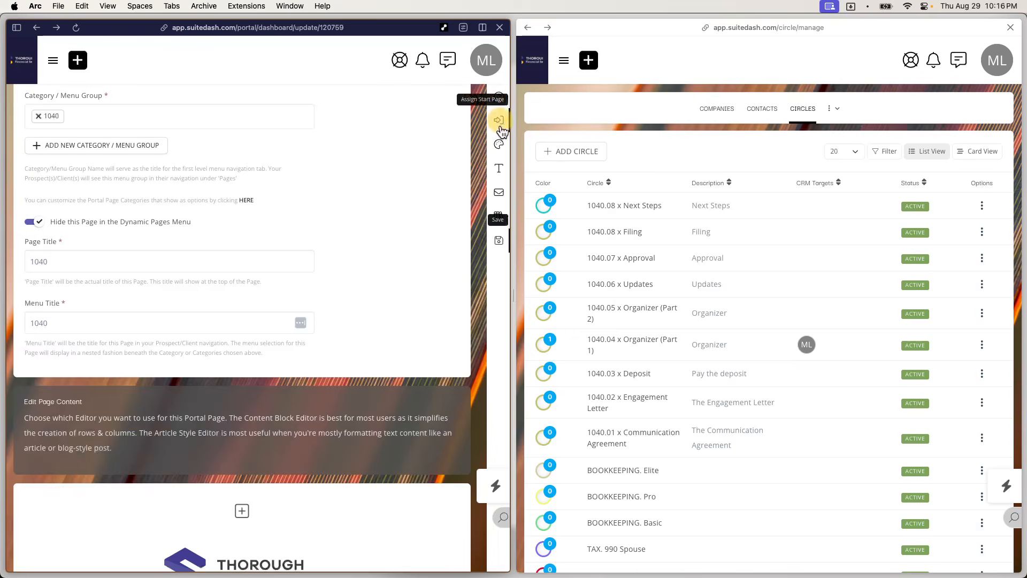
Step: Check which circles use this page as their start page and save the start page settings
{"action": "left_click", "coordinate": [499, 122]}
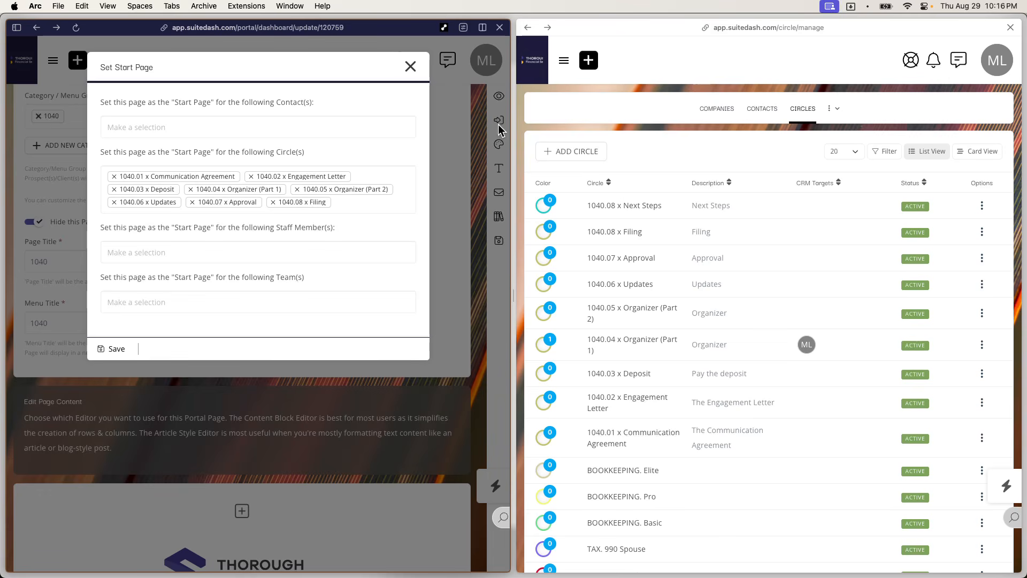
{"action": "left_click", "coordinate": [326, 206]}
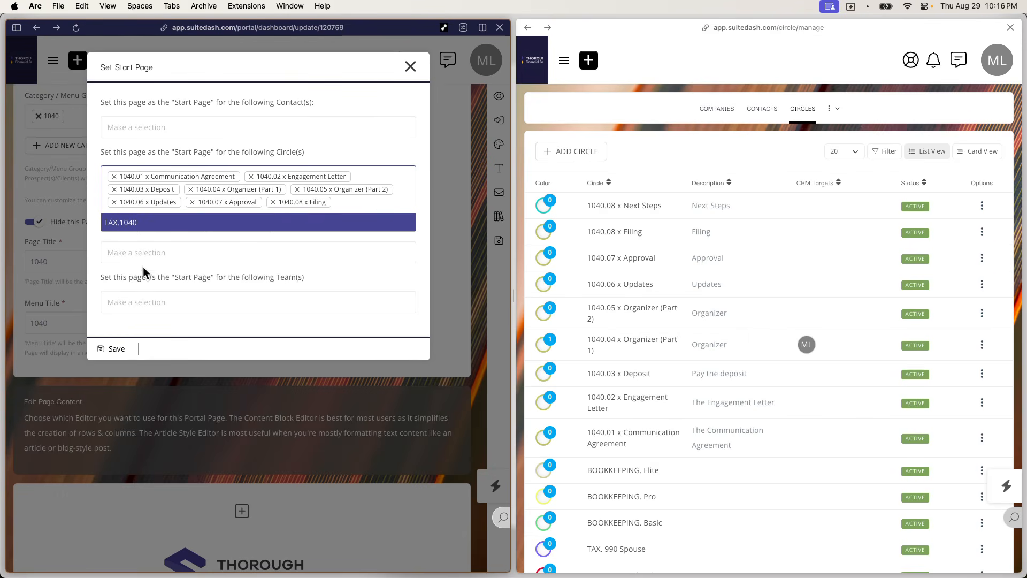
{"action": "left_click", "coordinate": [166, 239]}
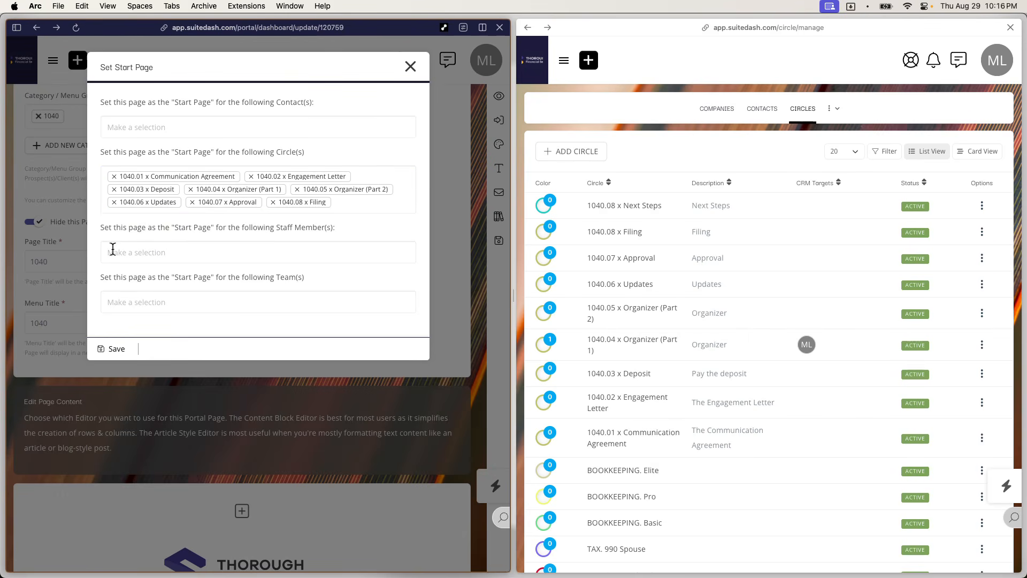
{"action": "left_click", "coordinate": [110, 351]}
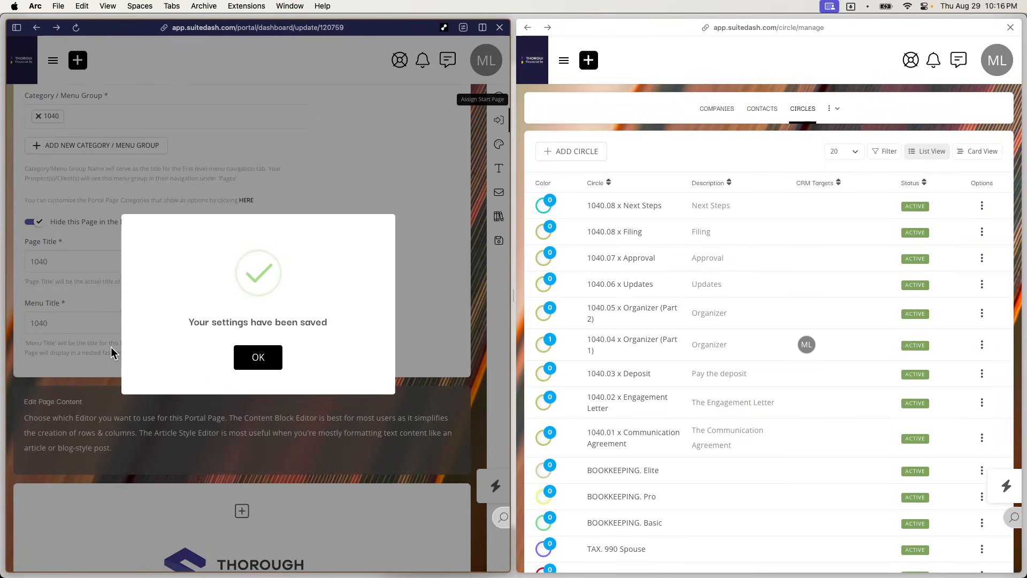
{"action": "scroll", "coordinate": [111, 347], "scroll_direction": "down", "scroll_amount": 2}
{"action": "left_click", "coordinate": [257, 357]}
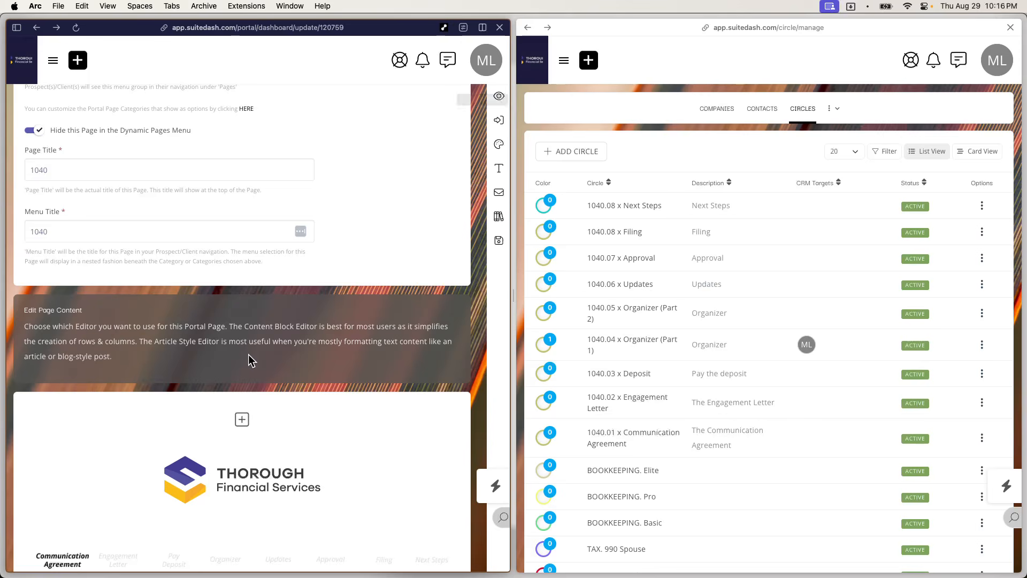
Step: Close the circles list pane and look through the 1040 page's content rows for each stage
{"action": "scroll", "coordinate": [249, 357], "scroll_direction": "down", "scroll_amount": 1}
{"action": "left_click", "coordinate": [1011, 27]}
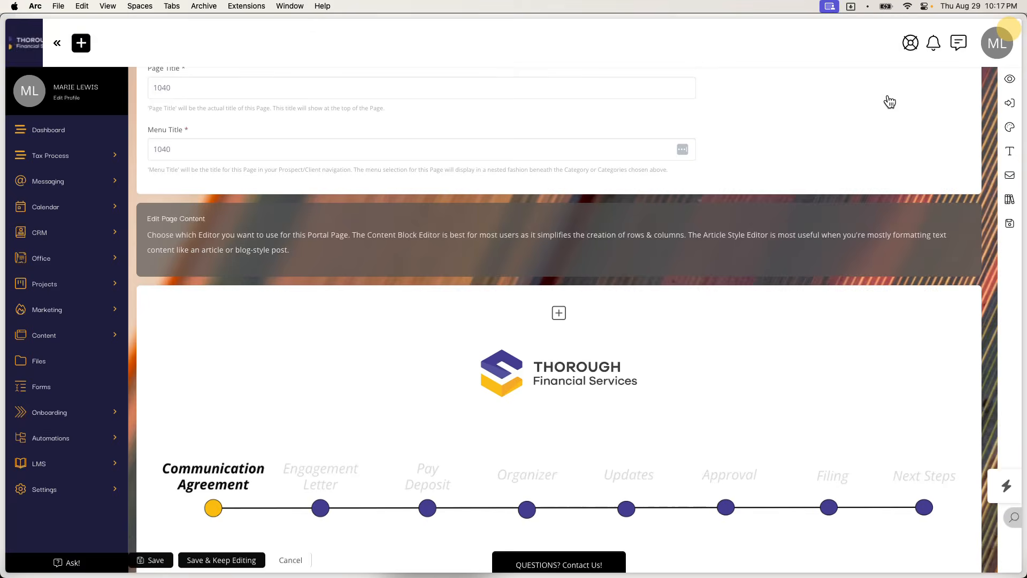
{"action": "scroll", "coordinate": [648, 352], "scroll_direction": "down", "scroll_amount": 3}
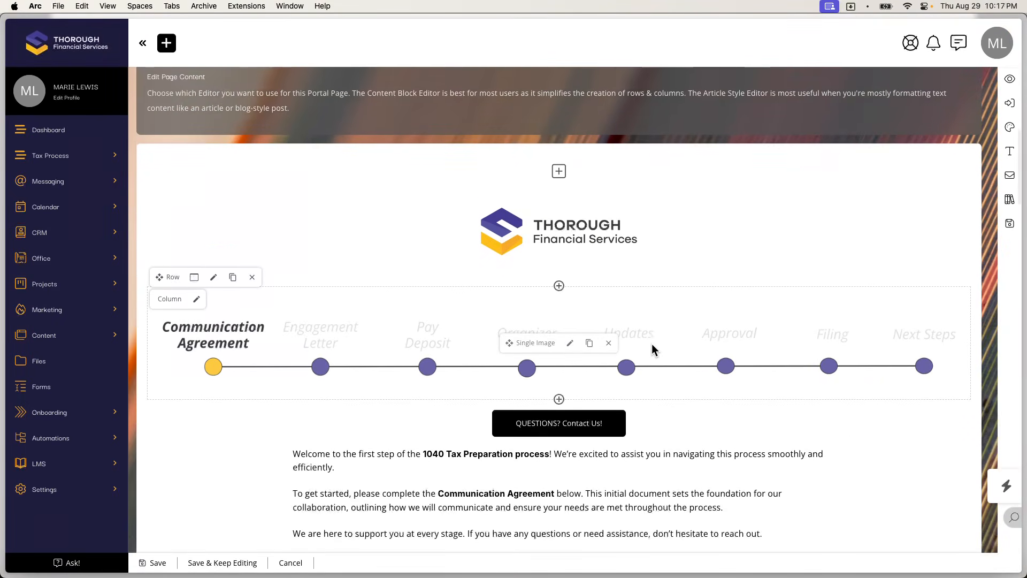
{"action": "scroll", "coordinate": [665, 301], "scroll_direction": "down", "scroll_amount": 10}
{"action": "scroll", "coordinate": [666, 303], "scroll_direction": "down", "scroll_amount": 20}
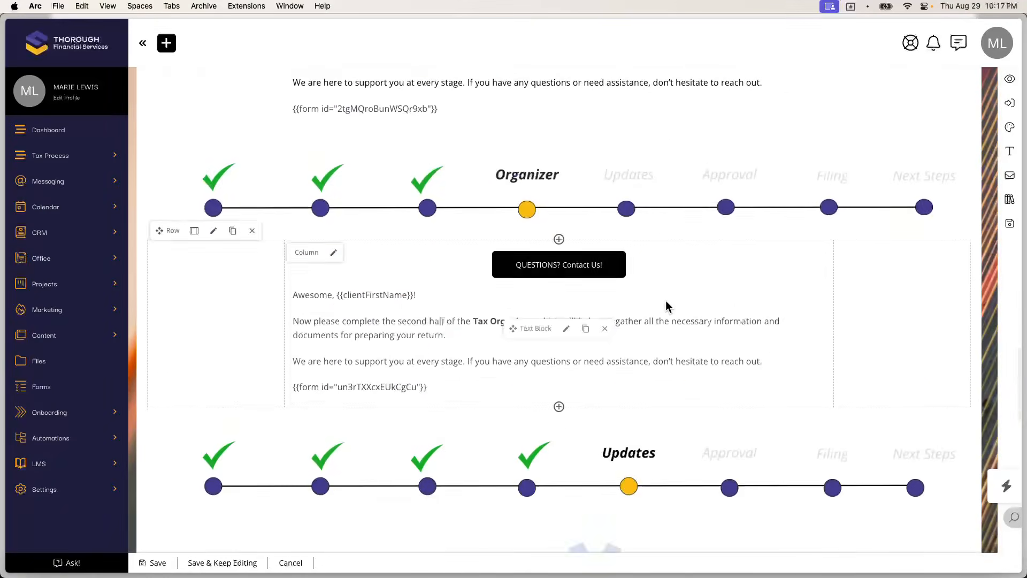
{"action": "scroll", "coordinate": [665, 302], "scroll_direction": "down", "scroll_amount": 15}
{"action": "scroll", "coordinate": [667, 306], "scroll_direction": "down", "scroll_amount": 5}
{"action": "scroll", "coordinate": [667, 306], "scroll_direction": "up", "scroll_amount": 12}
{"action": "scroll", "coordinate": [666, 304], "scroll_direction": "up", "scroll_amount": 15}
{"action": "scroll", "coordinate": [666, 306], "scroll_direction": "up", "scroll_amount": 15}
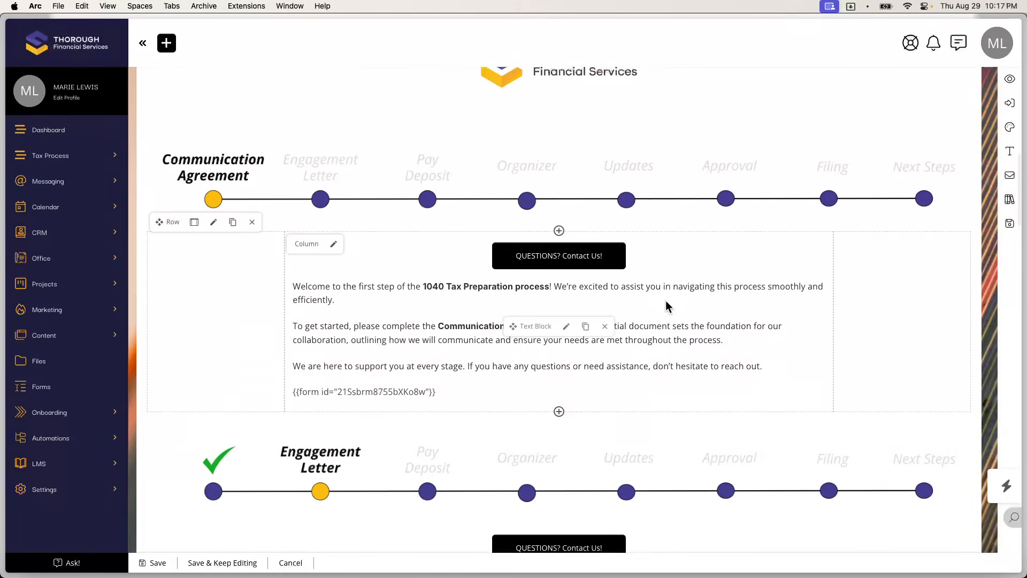
{"action": "scroll", "coordinate": [665, 300], "scroll_direction": "up", "scroll_amount": 3}
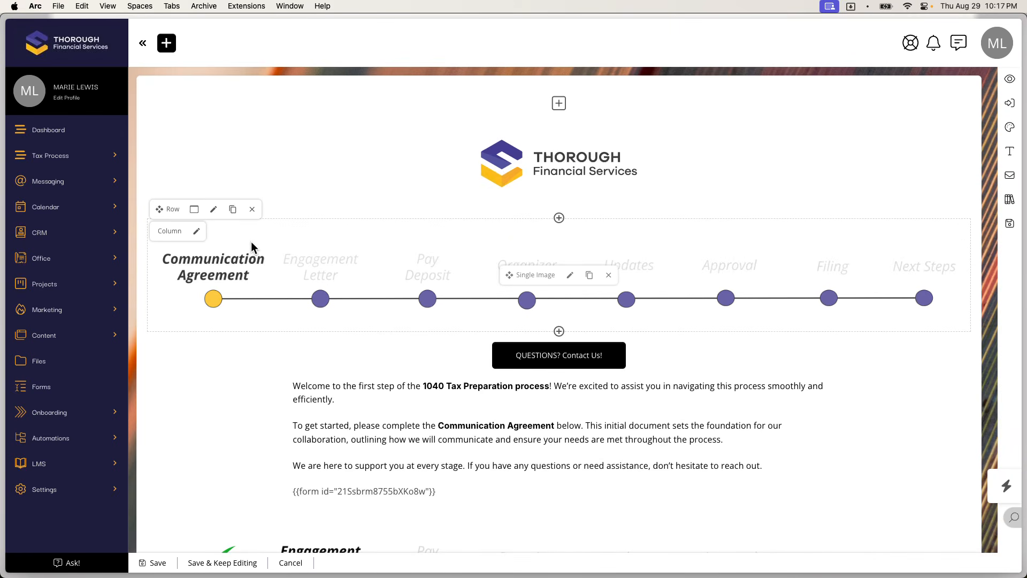
Step: Check the circle access options of the Communication Agreement progress image row and the instruction row beneath it
{"action": "left_click", "coordinate": [214, 210]}
{"action": "left_click", "coordinate": [348, 90]}
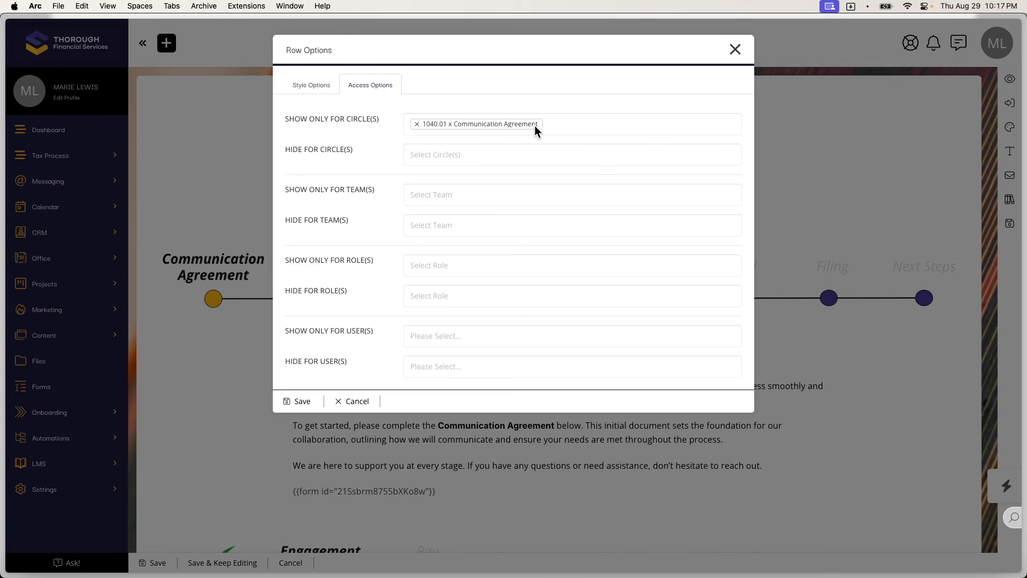
{"action": "left_click", "coordinate": [291, 401]}
{"action": "scroll", "coordinate": [357, 313], "scroll_direction": "down", "scroll_amount": 3}
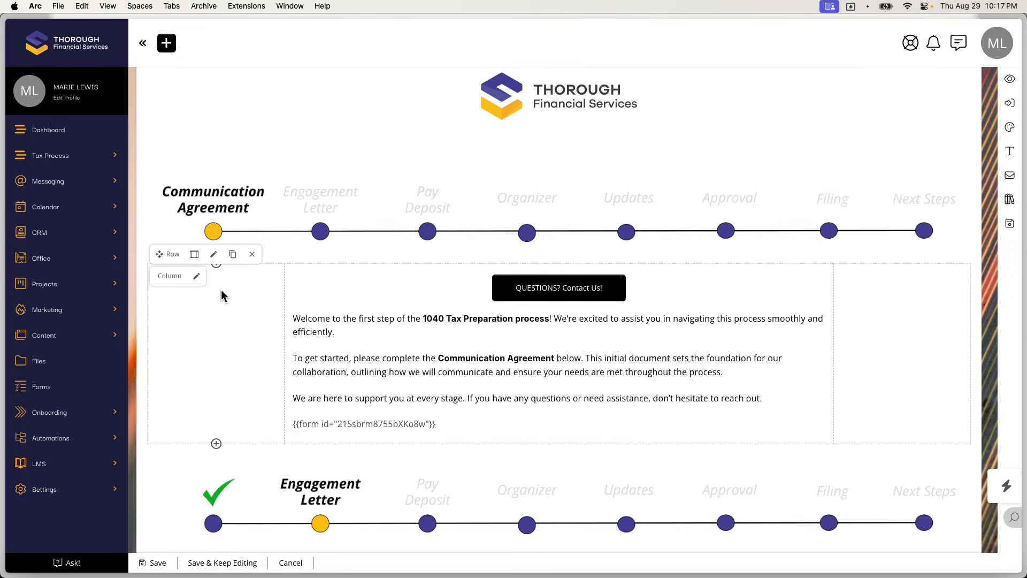
{"action": "left_click", "coordinate": [214, 255]}
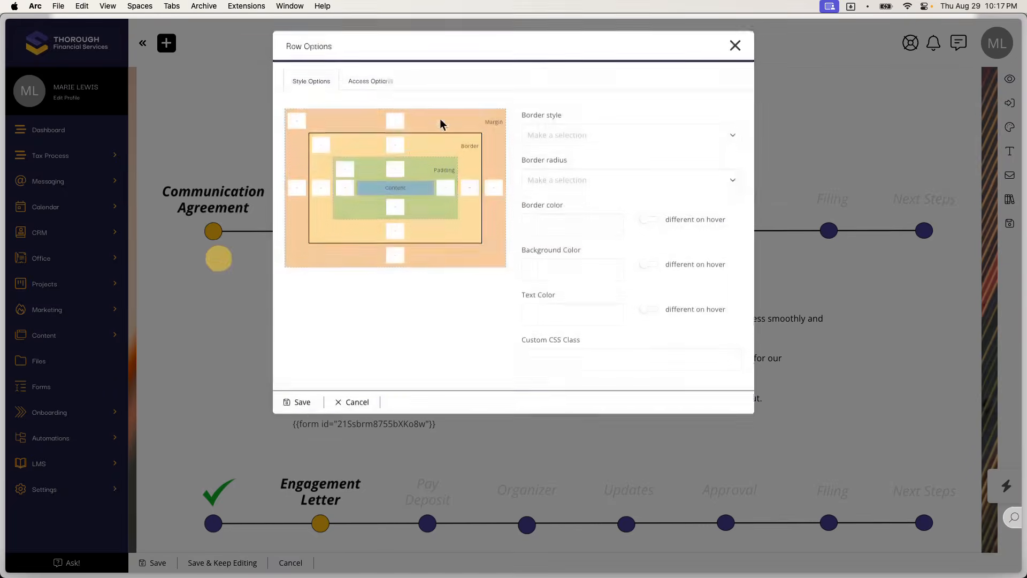
{"action": "left_click", "coordinate": [379, 90]}
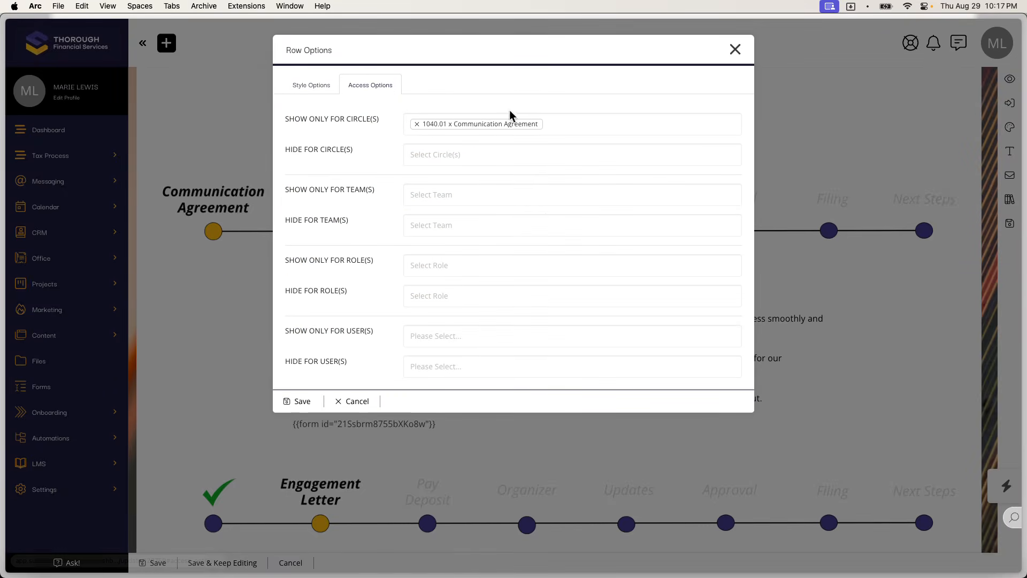
{"action": "left_click", "coordinate": [298, 402]}
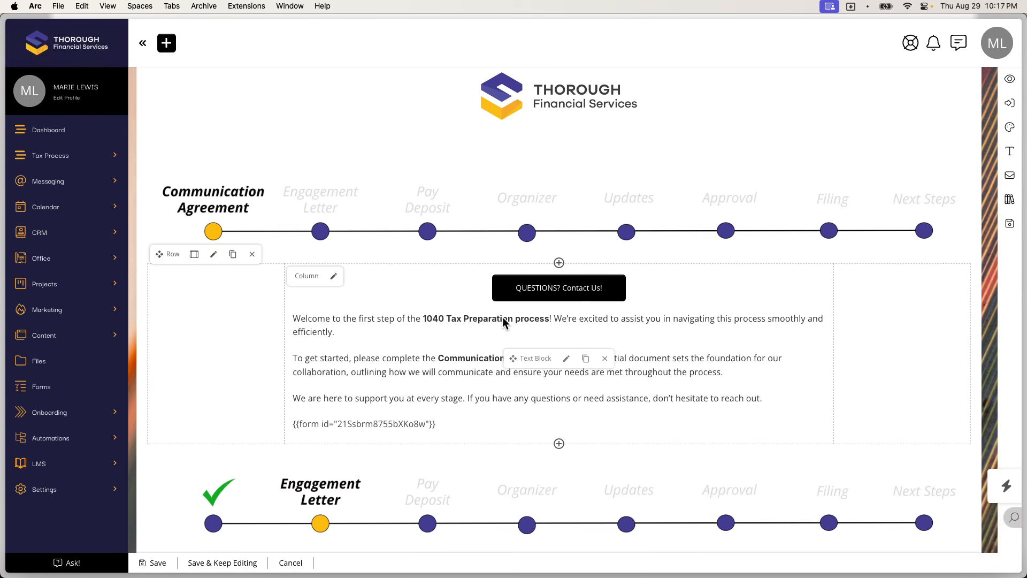
Step: Inspect the block and access options of the Communication Agreement section's "QUESTIONS? Contact Us!" button, leaving without saving
{"action": "mouse_move", "coordinate": [589, 299]}
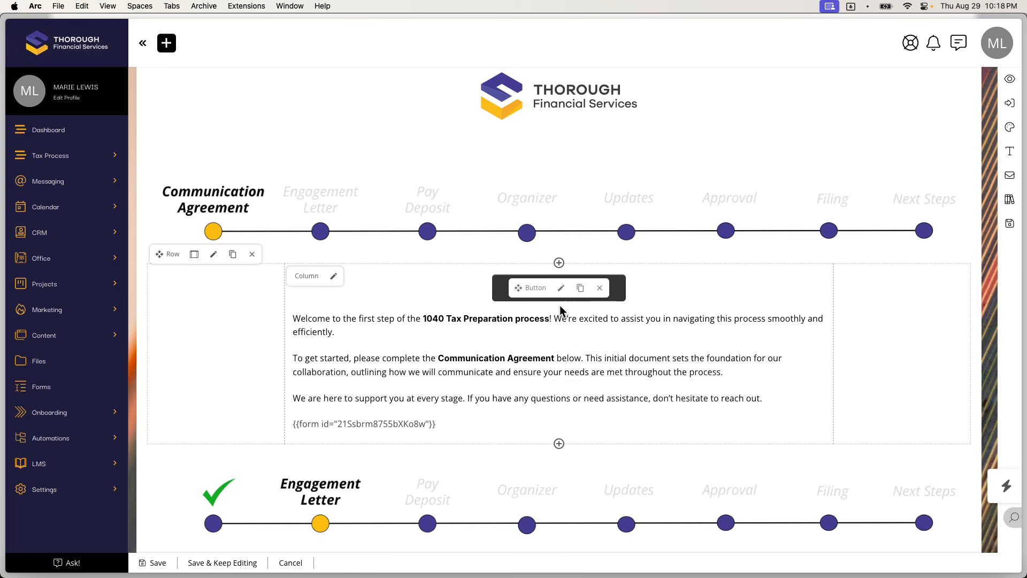
{"action": "left_click", "coordinate": [560, 290]}
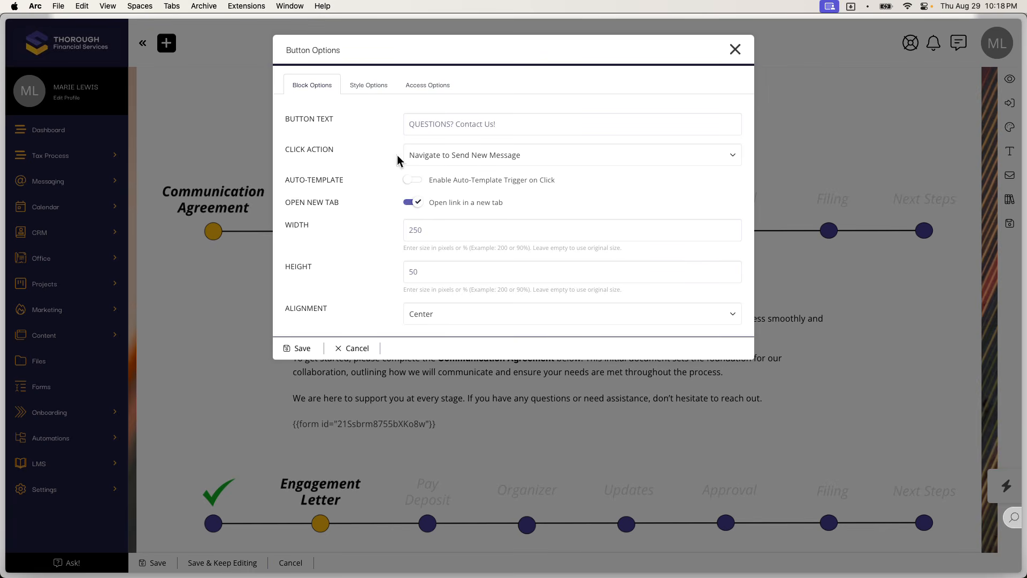
{"action": "left_click", "coordinate": [426, 89]}
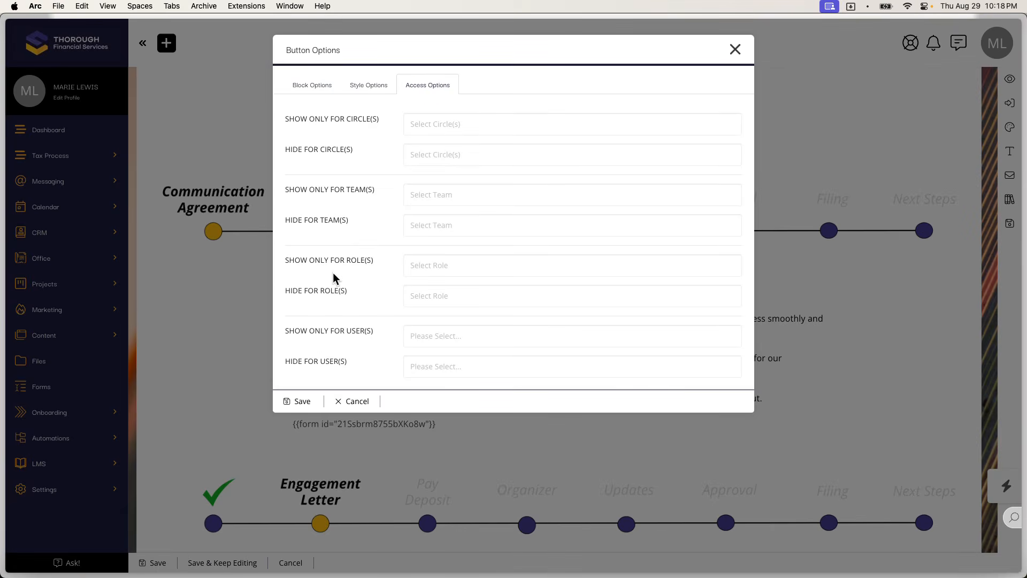
{"action": "left_click", "coordinate": [350, 401]}
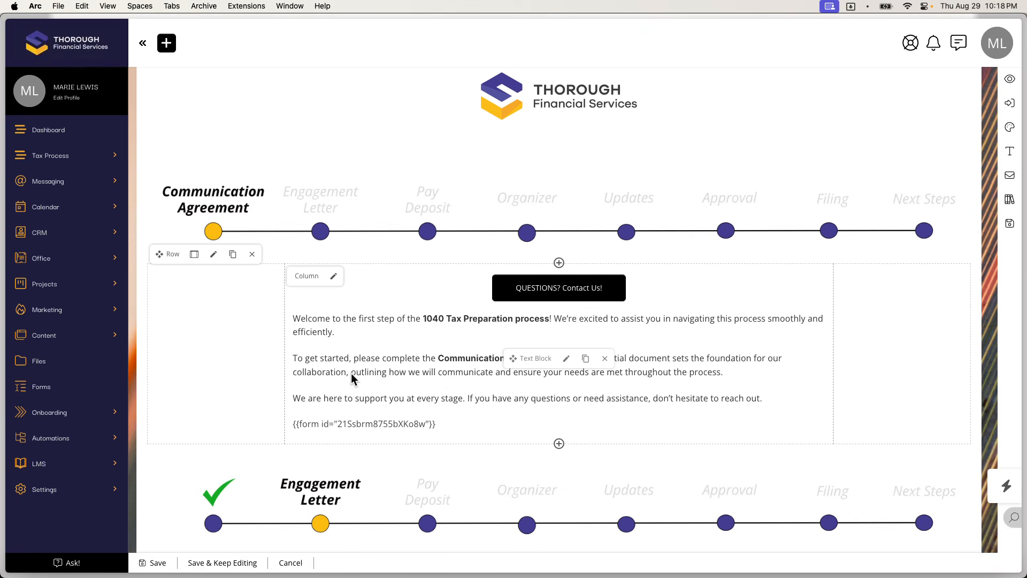
Step: Inspect the welcome text block in the Communication Agreement section and save it as is
{"action": "scroll", "coordinate": [351, 373], "scroll_direction": "down", "scroll_amount": 2}
{"action": "scroll", "coordinate": [352, 373], "scroll_direction": "down", "scroll_amount": 2}
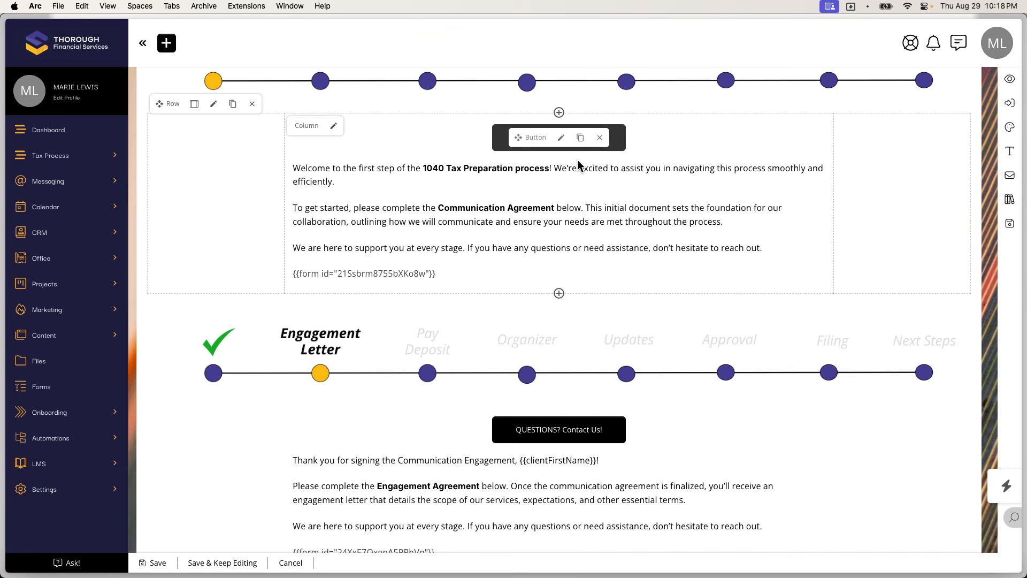
{"action": "left_click", "coordinate": [560, 210]}
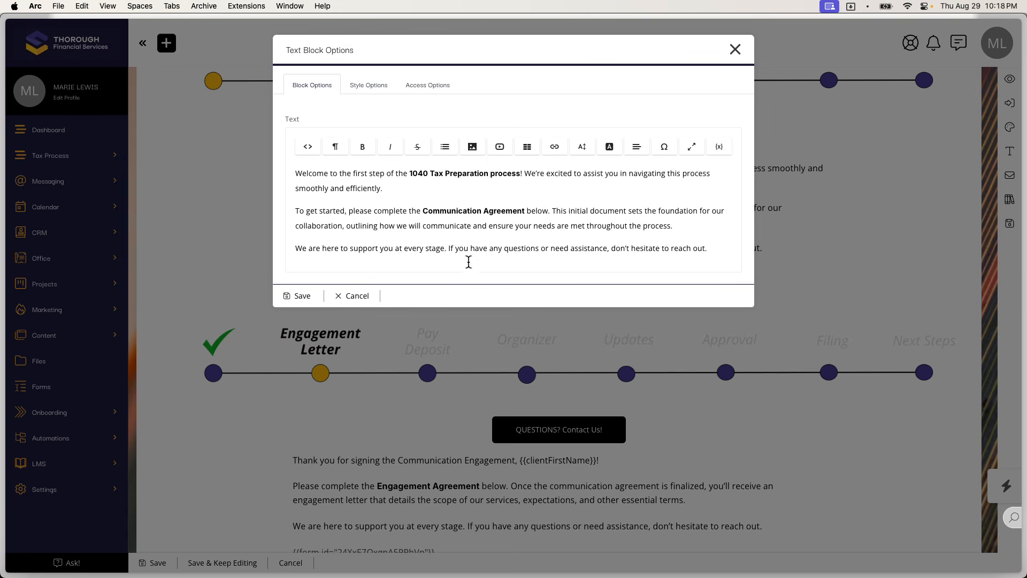
{"action": "left_click", "coordinate": [299, 296]}
Step: Inspect the form selection and access options of the Communication Agreement section's form block and save it as is
{"action": "mouse_move", "coordinate": [493, 275]}
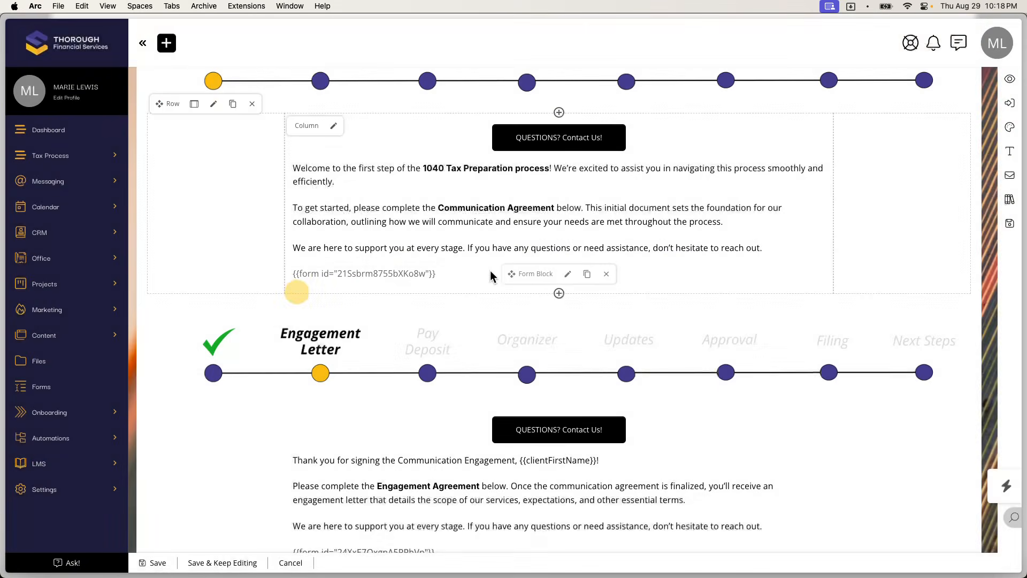
{"action": "left_click", "coordinate": [568, 276]}
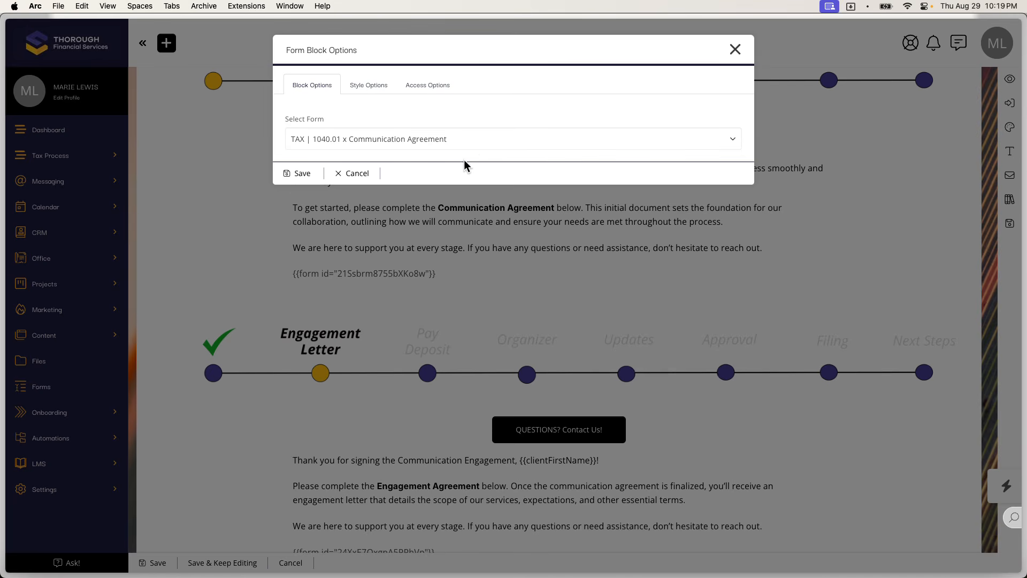
{"action": "left_click", "coordinate": [414, 143]}
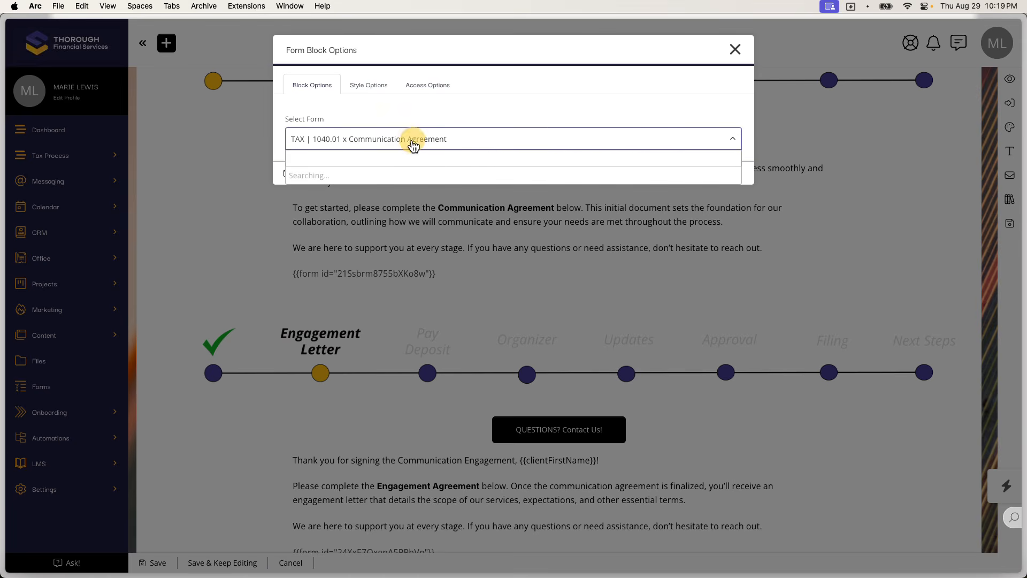
{"action": "left_click", "coordinate": [428, 115]}
{"action": "left_click", "coordinate": [428, 114]}
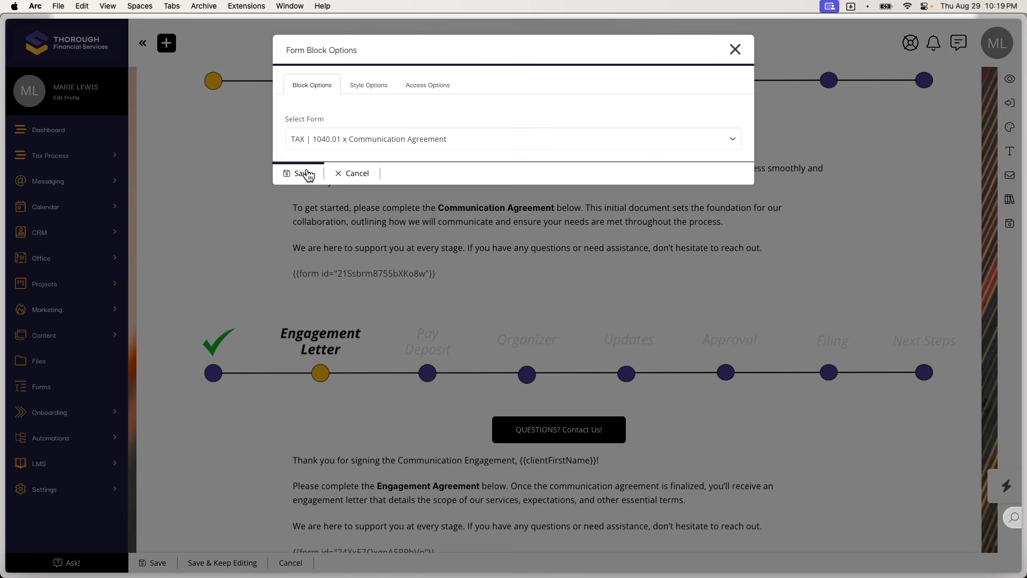
{"action": "left_click", "coordinate": [431, 86]}
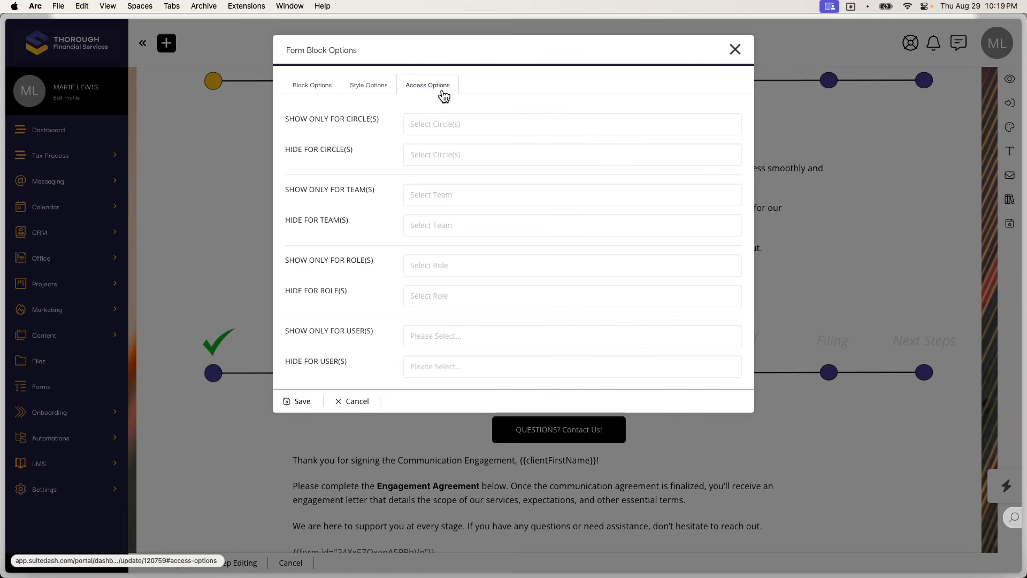
{"action": "left_click", "coordinate": [299, 401]}
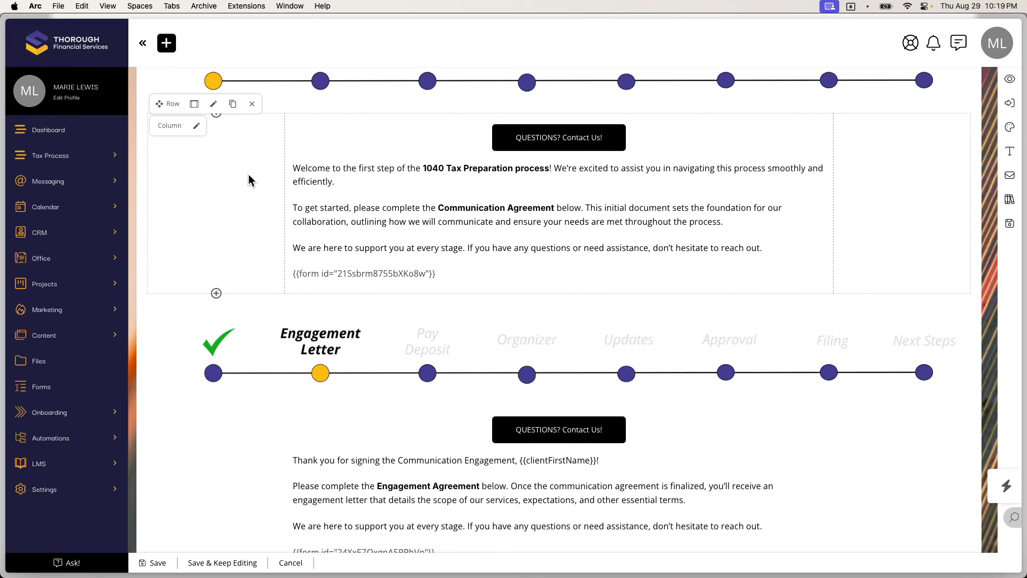
Step: Check the circle access options of the Engagement Letter progress image row and the instruction row beneath it, saving both as is
{"action": "scroll", "coordinate": [229, 168], "scroll_direction": "down", "scroll_amount": 5}
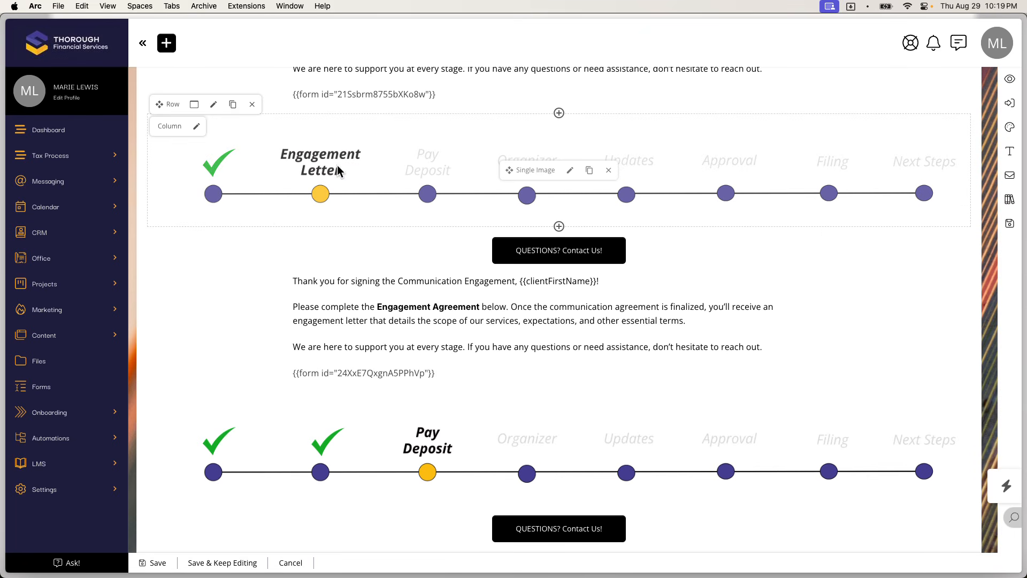
{"action": "left_click", "coordinate": [214, 104]}
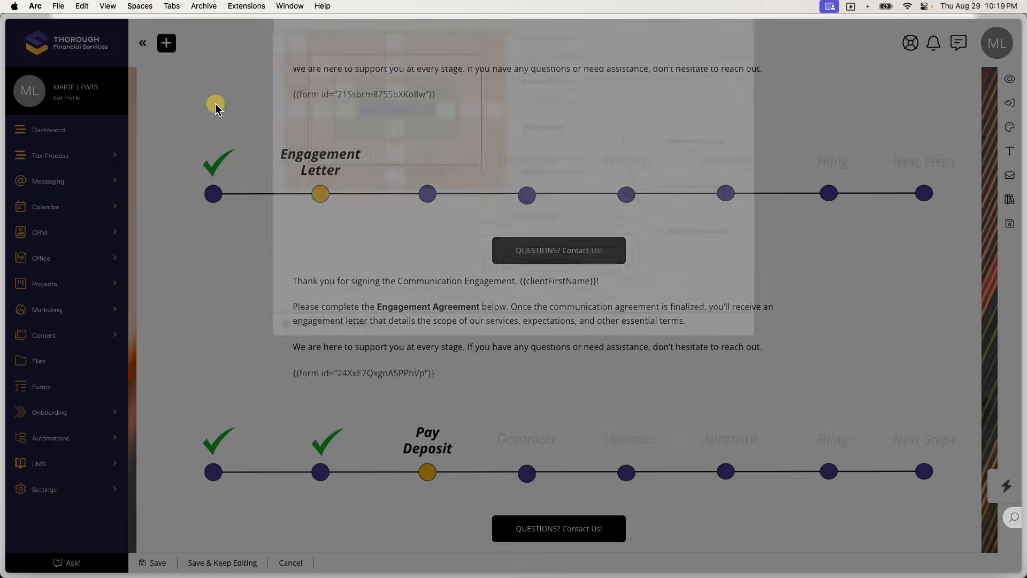
{"action": "left_click", "coordinate": [383, 91]}
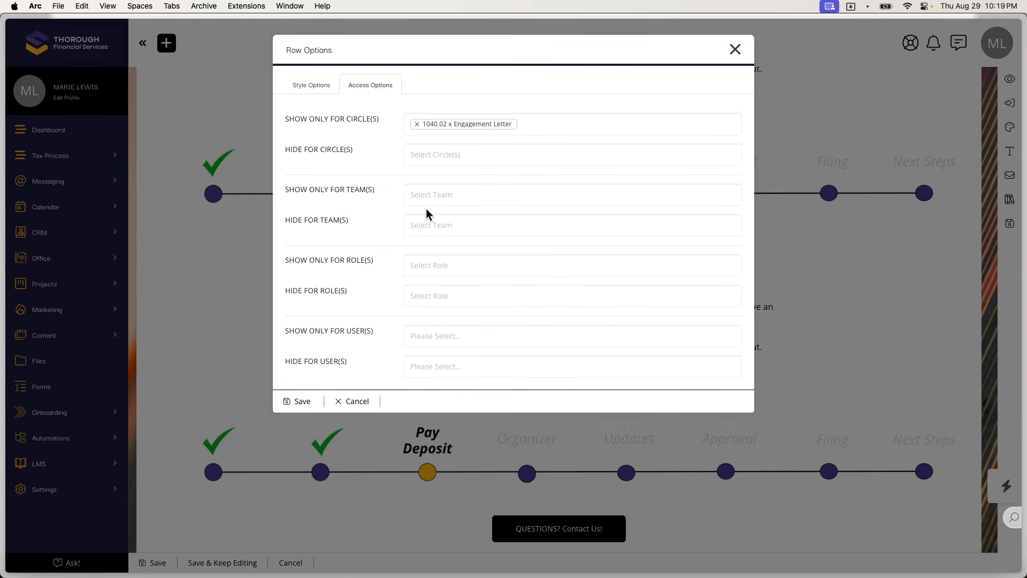
{"action": "left_click", "coordinate": [304, 401]}
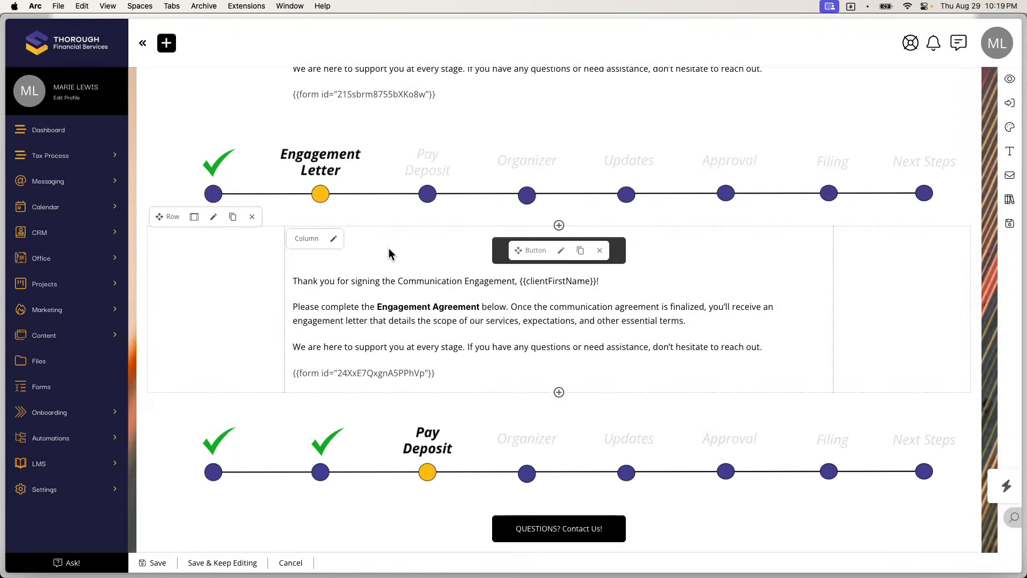
{"action": "left_click", "coordinate": [212, 219]}
{"action": "left_click", "coordinate": [364, 85]}
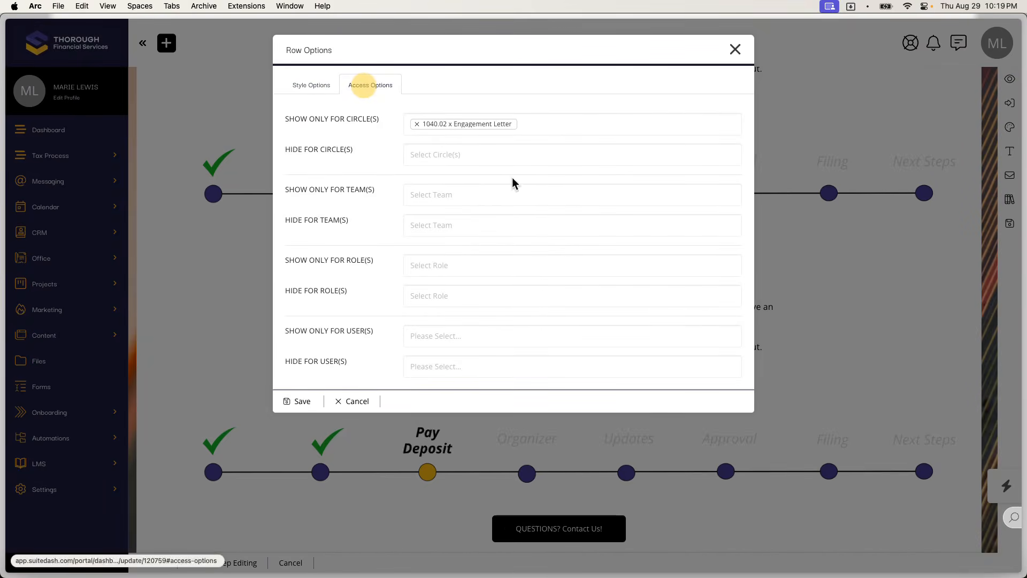
{"action": "left_click", "coordinate": [305, 402]}
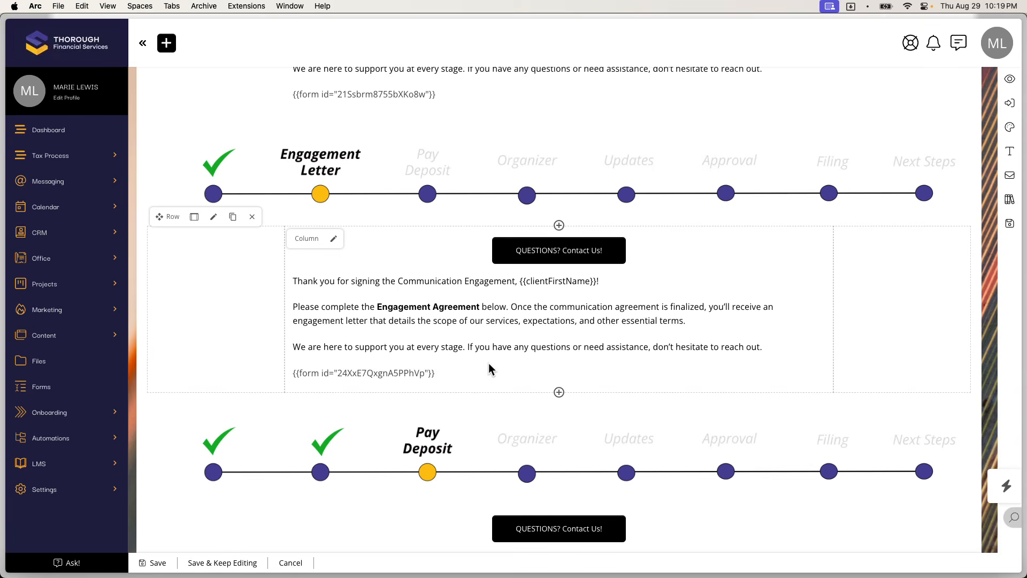
Step: Look over the Pay Deposit section, including its progress image, invoice text and My Invoices block
{"action": "scroll", "coordinate": [489, 366], "scroll_direction": "down", "scroll_amount": 3}
{"action": "scroll", "coordinate": [489, 369], "scroll_direction": "down", "scroll_amount": 7}
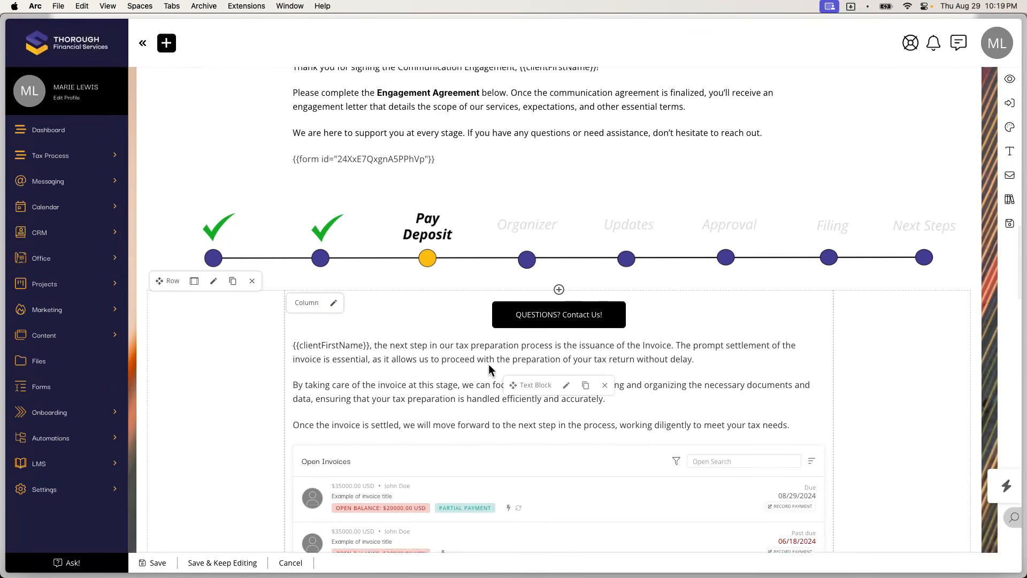
{"action": "scroll", "coordinate": [489, 370], "scroll_direction": "down", "scroll_amount": 1}
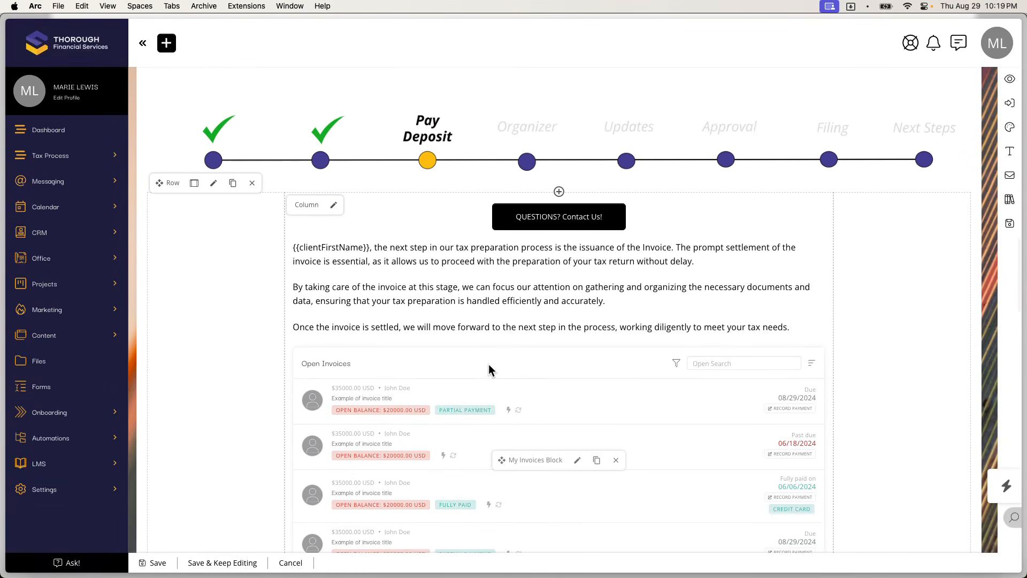
{"action": "scroll", "coordinate": [489, 370], "scroll_direction": "down", "scroll_amount": 1}
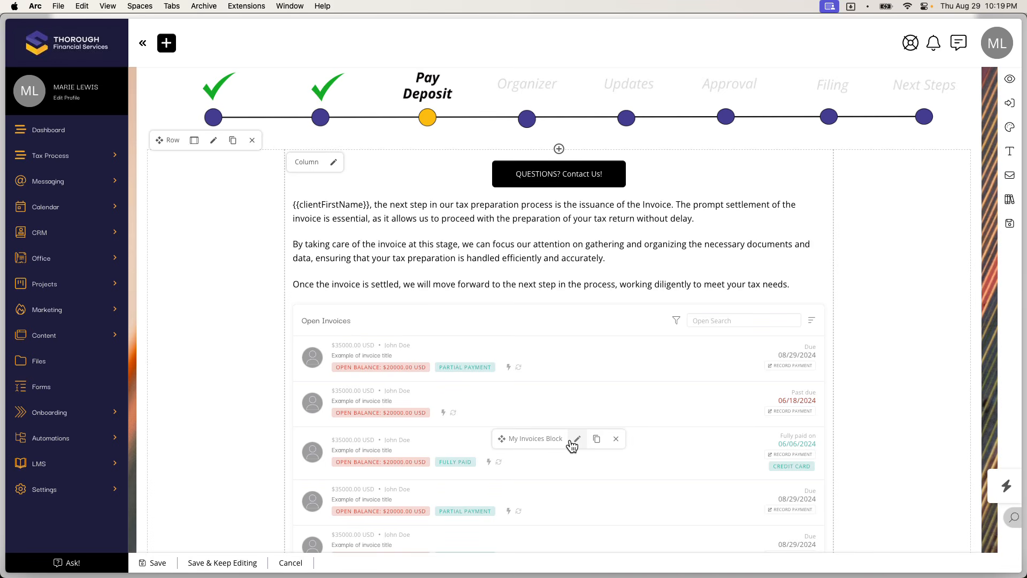
{"action": "scroll", "coordinate": [572, 444], "scroll_direction": "down", "scroll_amount": 3}
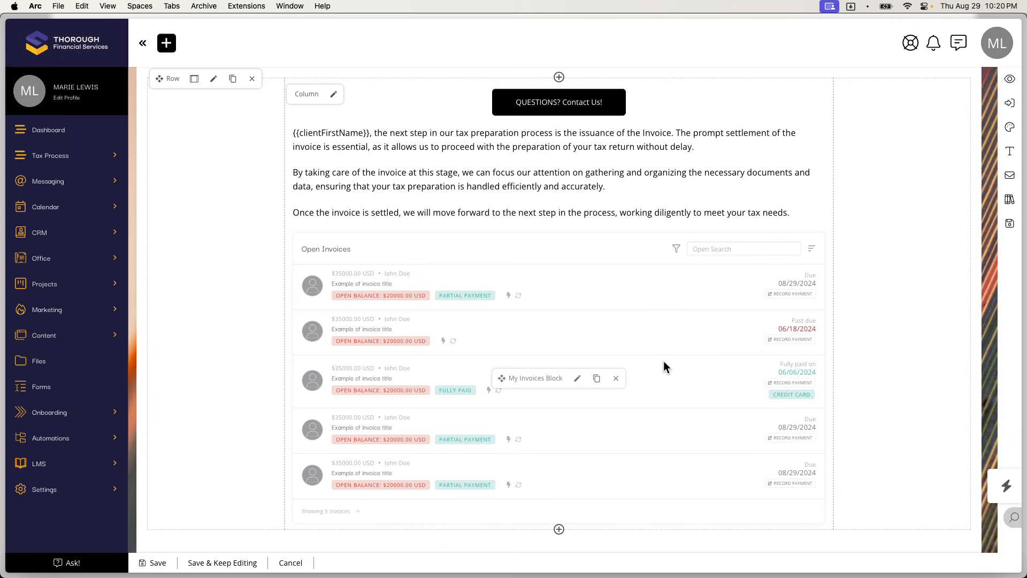
{"action": "scroll", "coordinate": [664, 359], "scroll_direction": "down", "scroll_amount": 2}
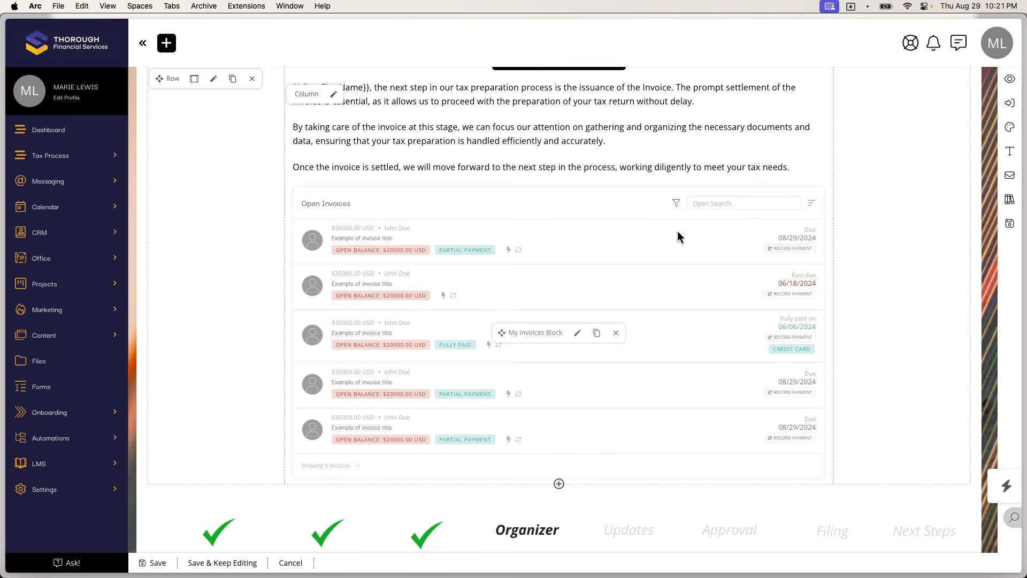
Step: Check the circle access options of the first Organizer section's progress image row and the instruction row beneath it
{"action": "scroll", "coordinate": [658, 364], "scroll_direction": "down", "scroll_amount": 6}
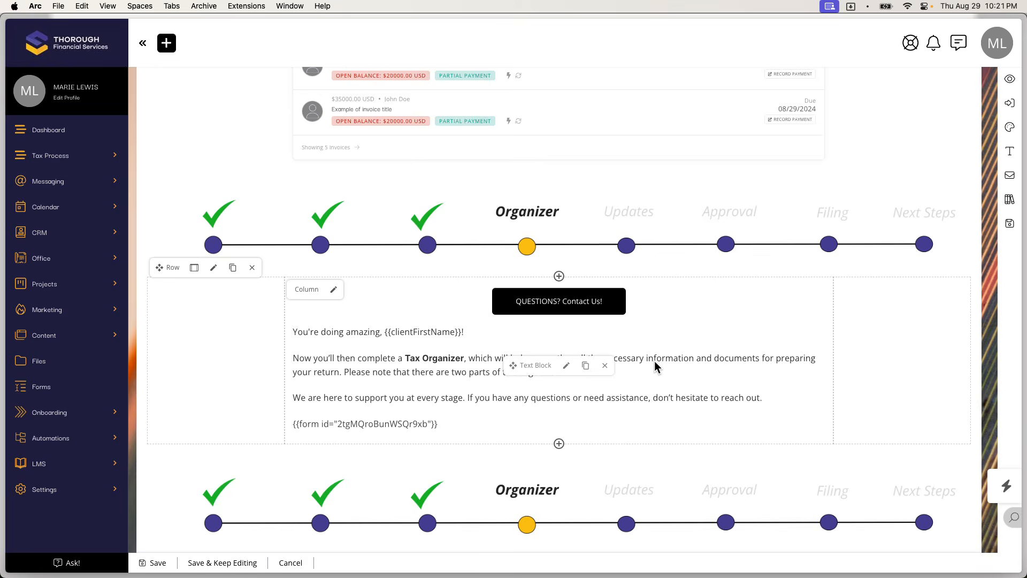
{"action": "scroll", "coordinate": [654, 361], "scroll_direction": "down", "scroll_amount": 10}
{"action": "scroll", "coordinate": [654, 361], "scroll_direction": "up", "scroll_amount": 2}
{"action": "scroll", "coordinate": [723, 351], "scroll_direction": "down", "scroll_amount": 8}
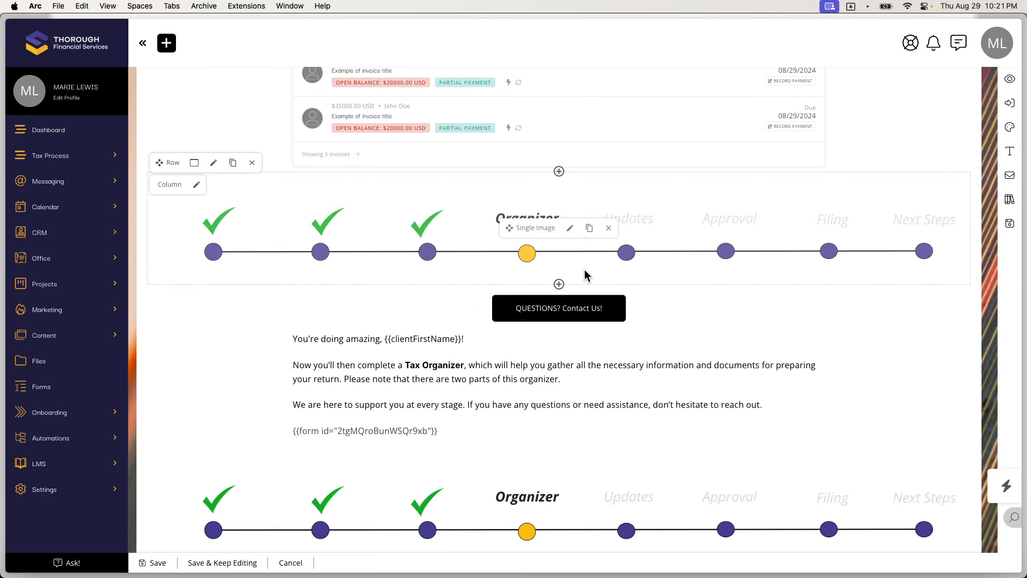
{"action": "left_click", "coordinate": [214, 162]}
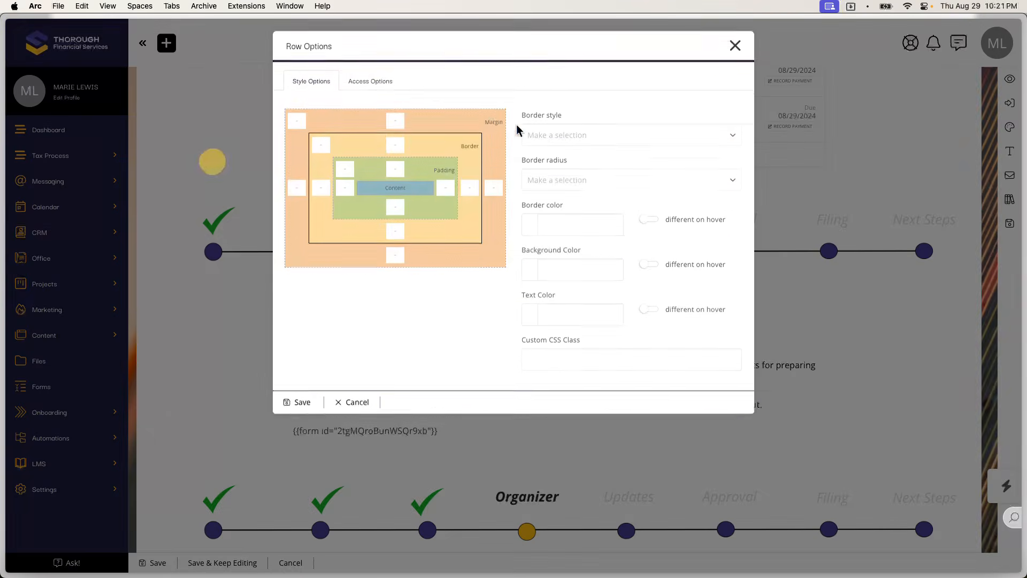
{"action": "left_click", "coordinate": [377, 82]}
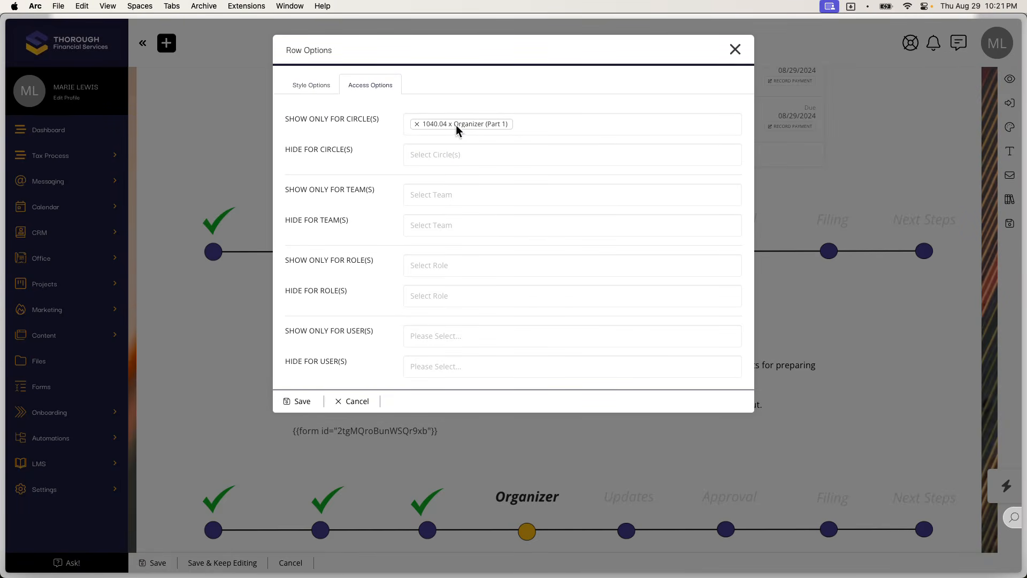
{"action": "left_click", "coordinate": [300, 401]}
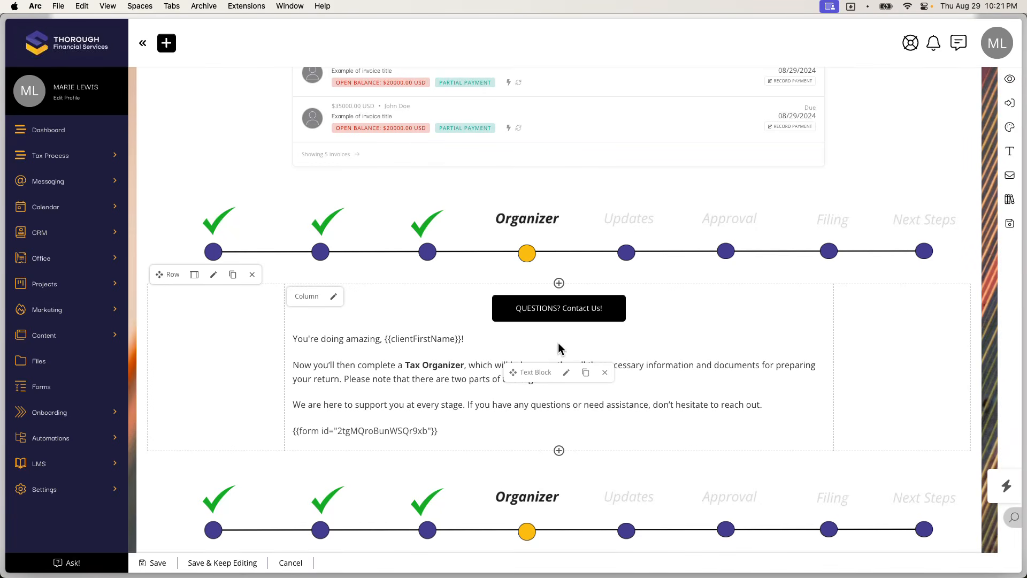
{"action": "left_click", "coordinate": [214, 274]}
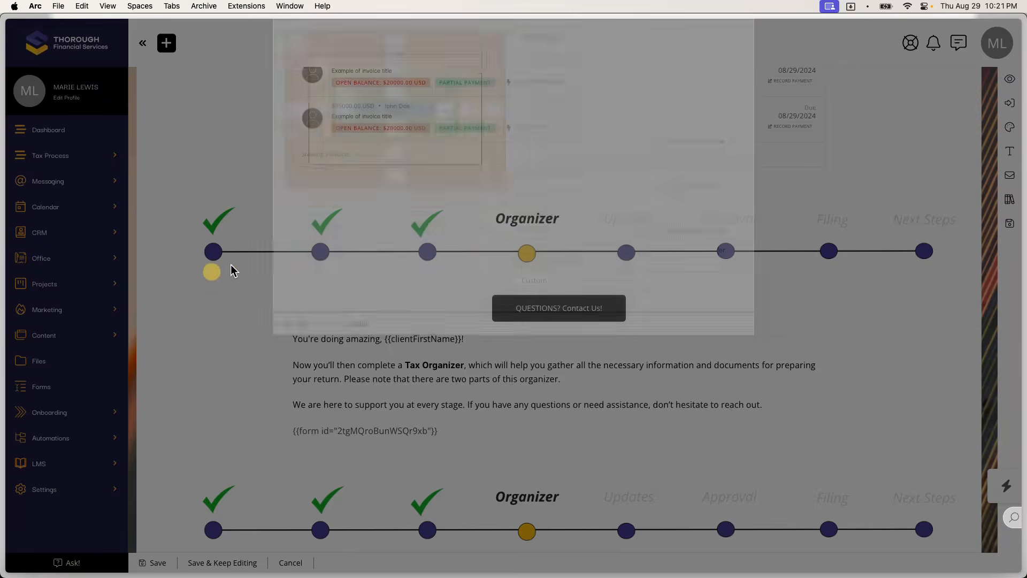
{"action": "left_click", "coordinate": [379, 89]}
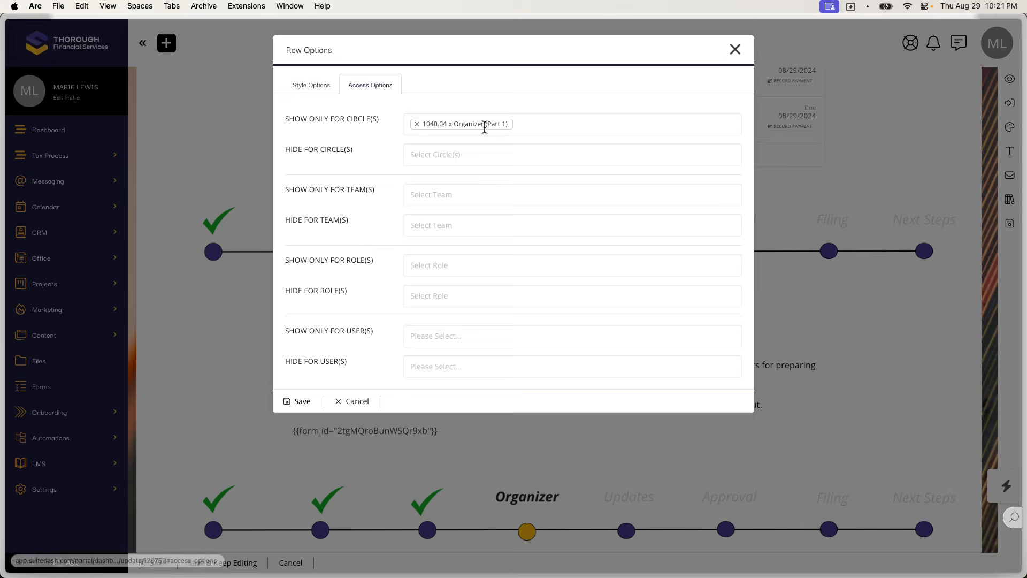
{"action": "left_click", "coordinate": [353, 401]}
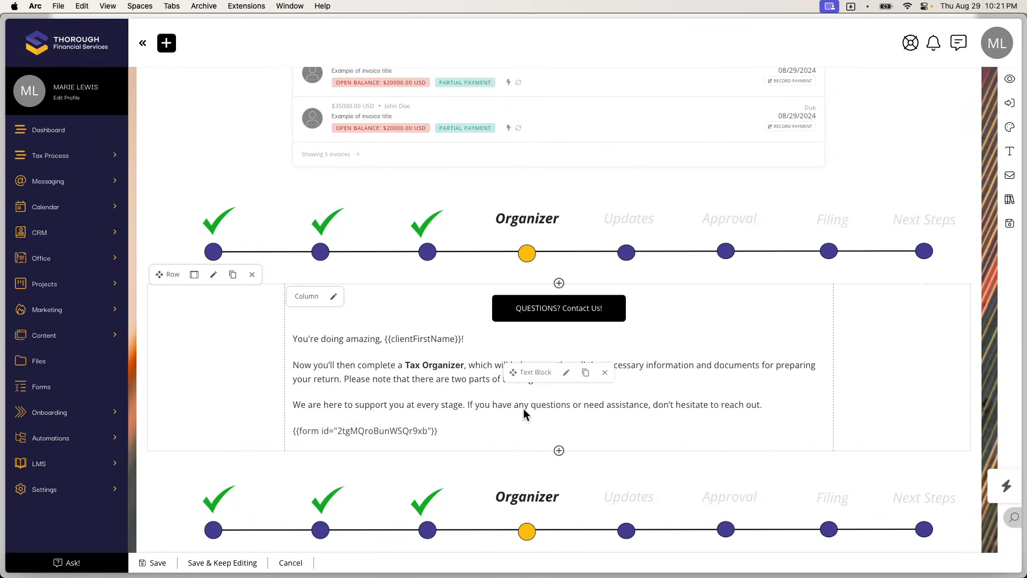
Step: Check the circle access options of the second Organizer section's progress image row and save it as is
{"action": "scroll", "coordinate": [524, 409], "scroll_direction": "down", "scroll_amount": 5}
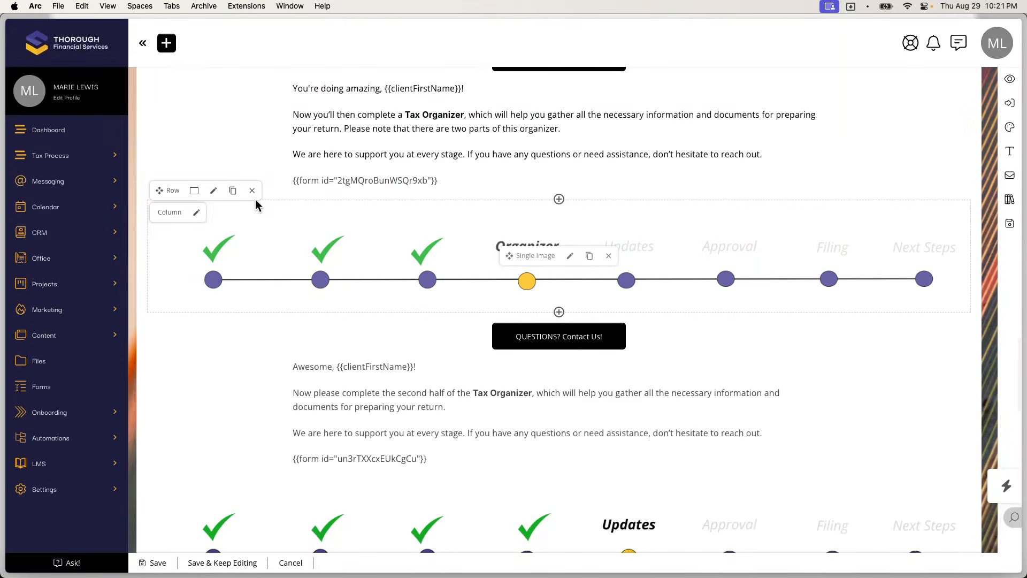
{"action": "left_click", "coordinate": [214, 190]}
{"action": "left_click", "coordinate": [374, 88]}
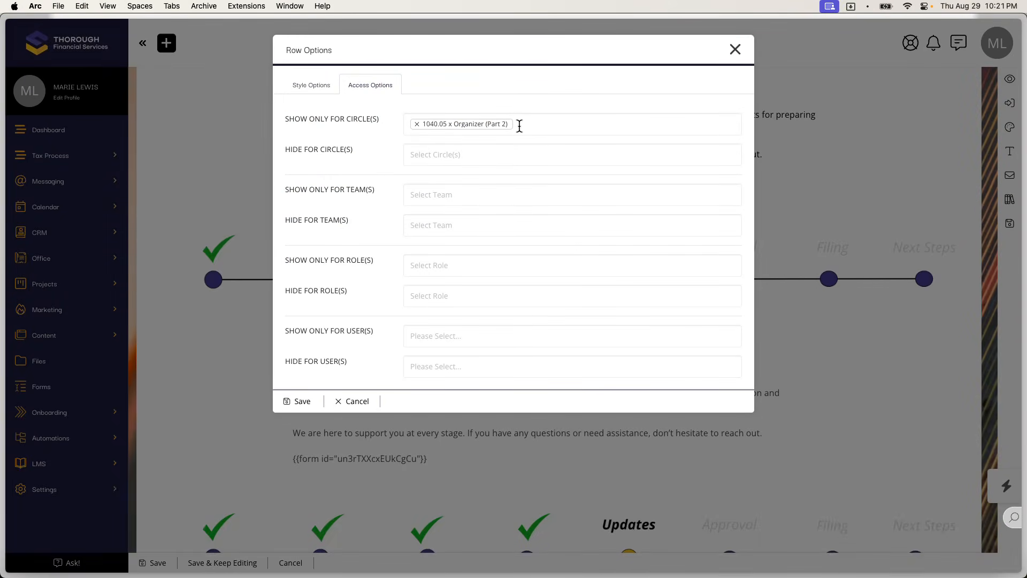
{"action": "left_click", "coordinate": [301, 402]}
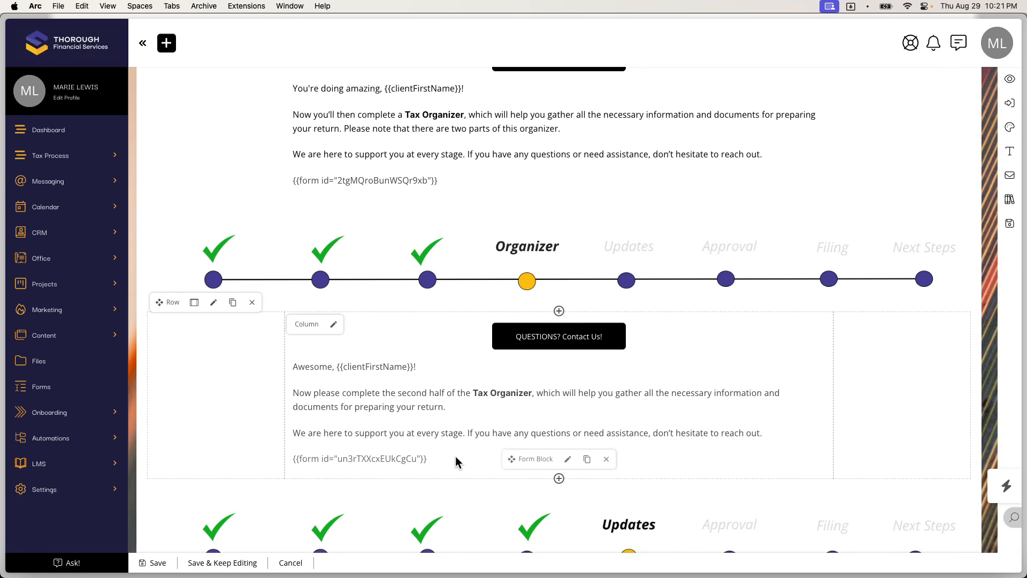
Step: Examine the second Organizer section's instructions and form, and the Updates progress image and illustration below it
{"action": "scroll", "coordinate": [464, 449], "scroll_direction": "down", "scroll_amount": 1}
{"action": "scroll", "coordinate": [464, 449], "scroll_direction": "down", "scroll_amount": 2}
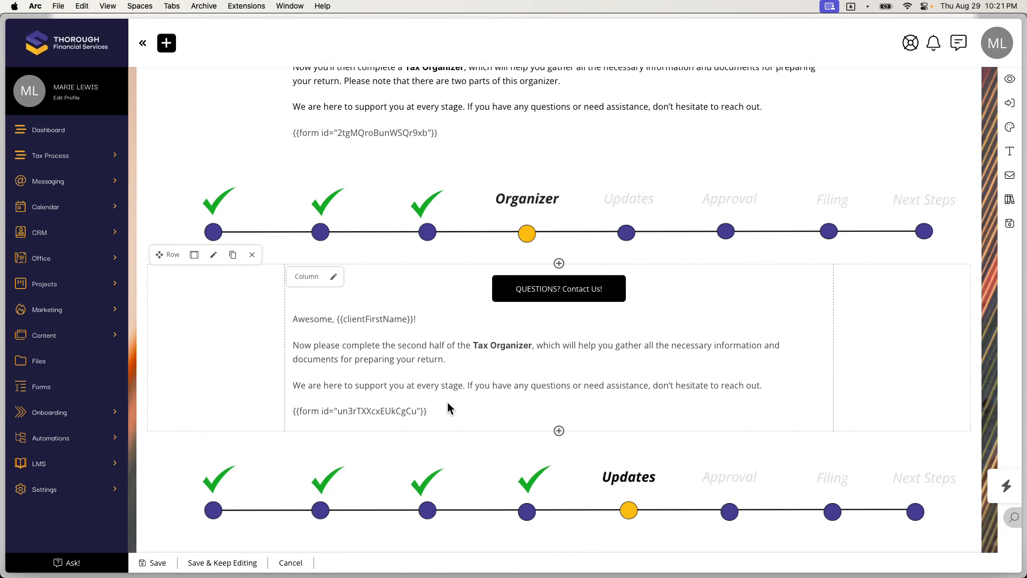
{"action": "scroll", "coordinate": [448, 403], "scroll_direction": "down", "scroll_amount": 8}
{"action": "scroll", "coordinate": [447, 408], "scroll_direction": "down", "scroll_amount": 2}
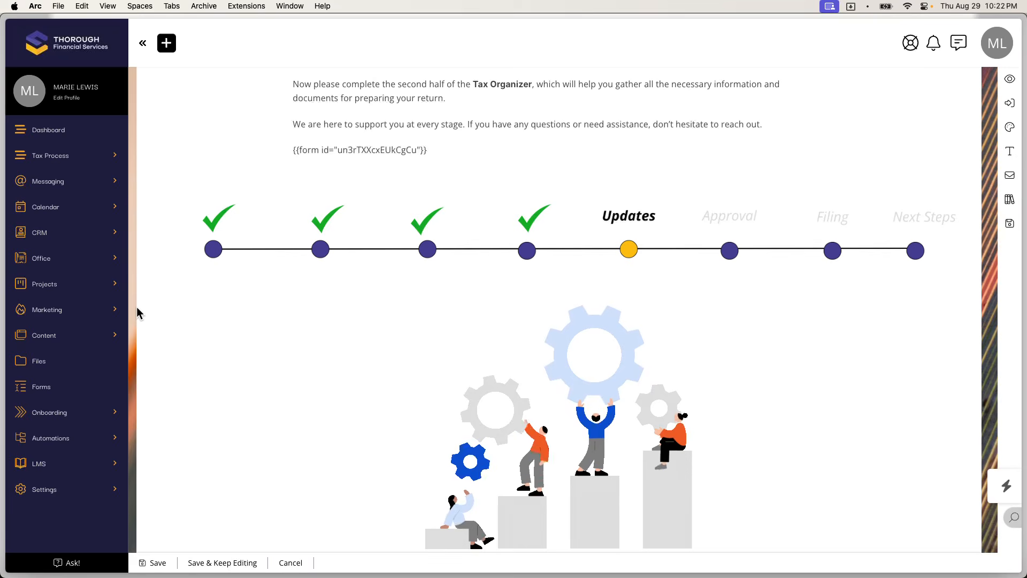
{"action": "left_click", "coordinate": [78, 289]}
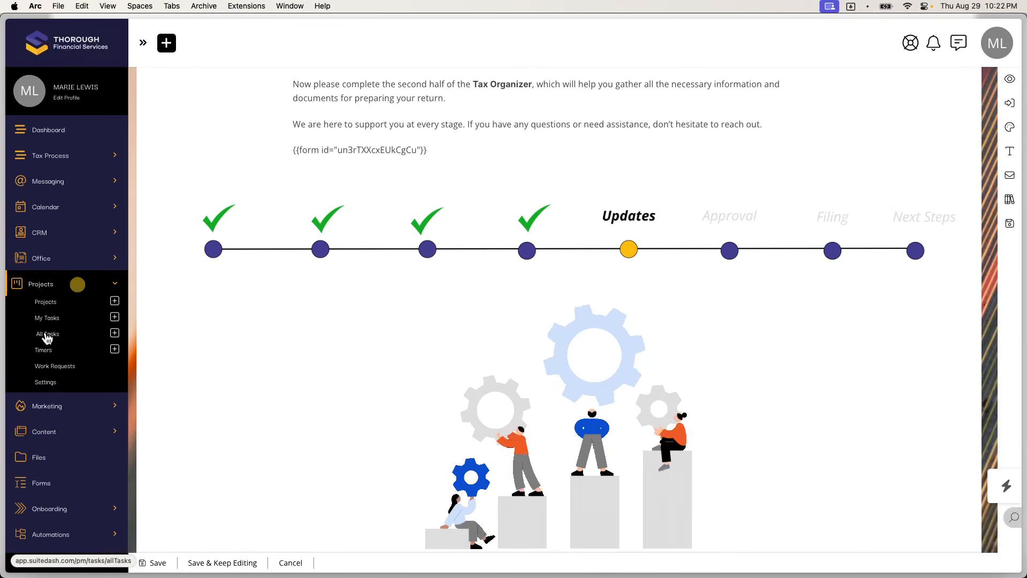
{"action": "right_click", "coordinate": [50, 308]}
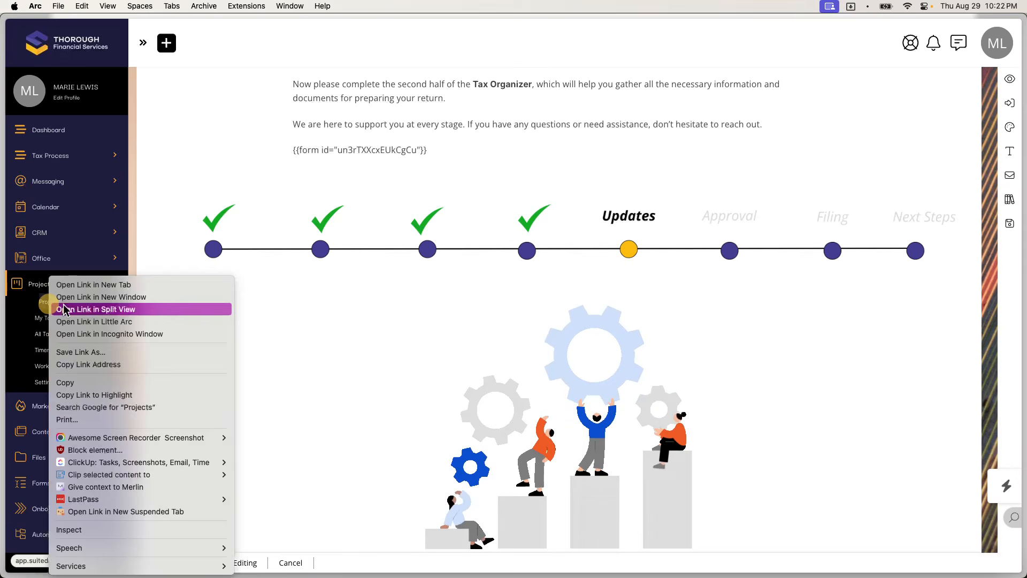
{"action": "left_click", "coordinate": [112, 310]}
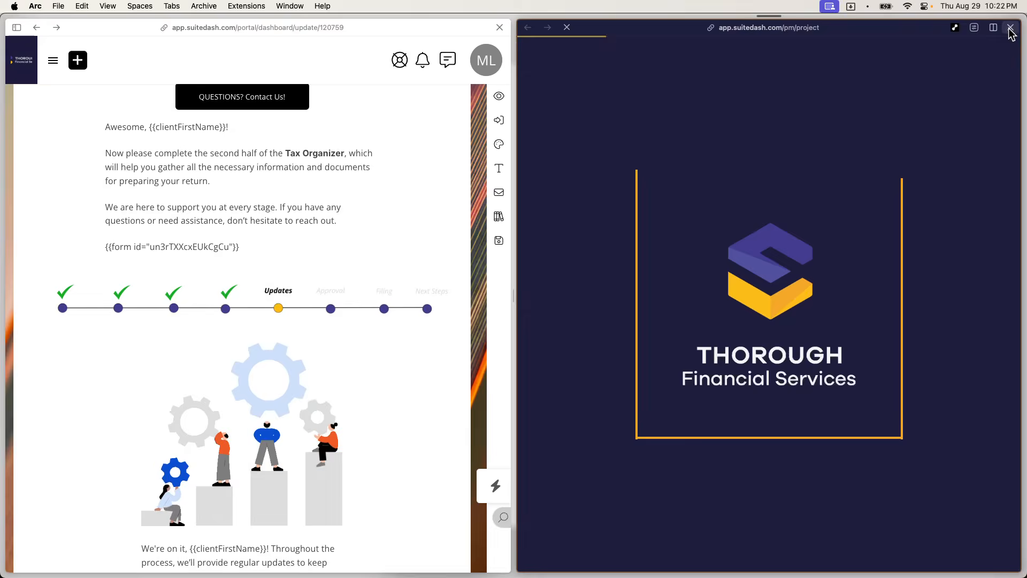
{"action": "left_click", "coordinate": [1011, 28]}
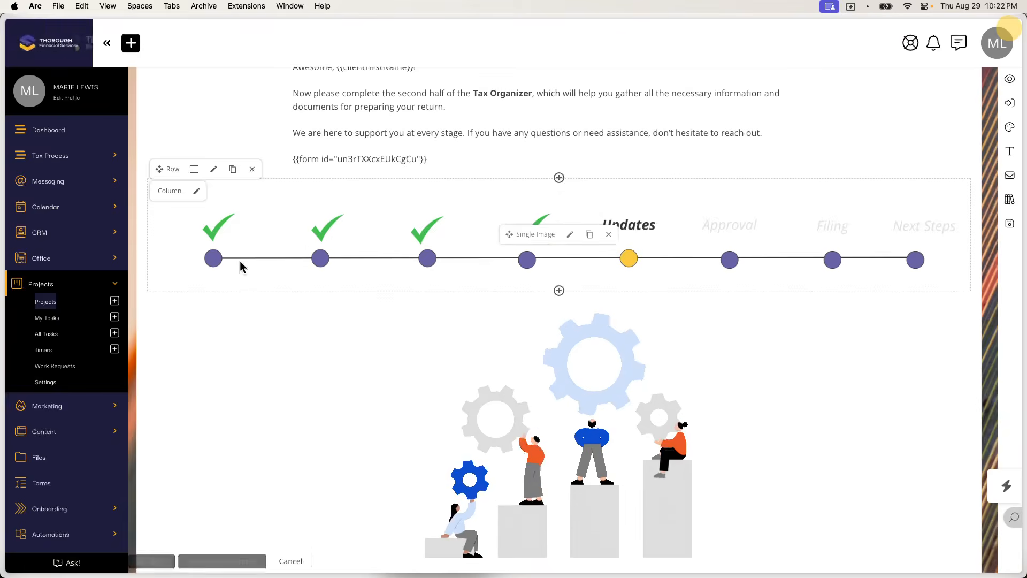
Step: Open the projects list separately from the portal editor and check the project details form of the June 2024 1040 tax return
{"action": "right_click", "coordinate": [52, 303]}
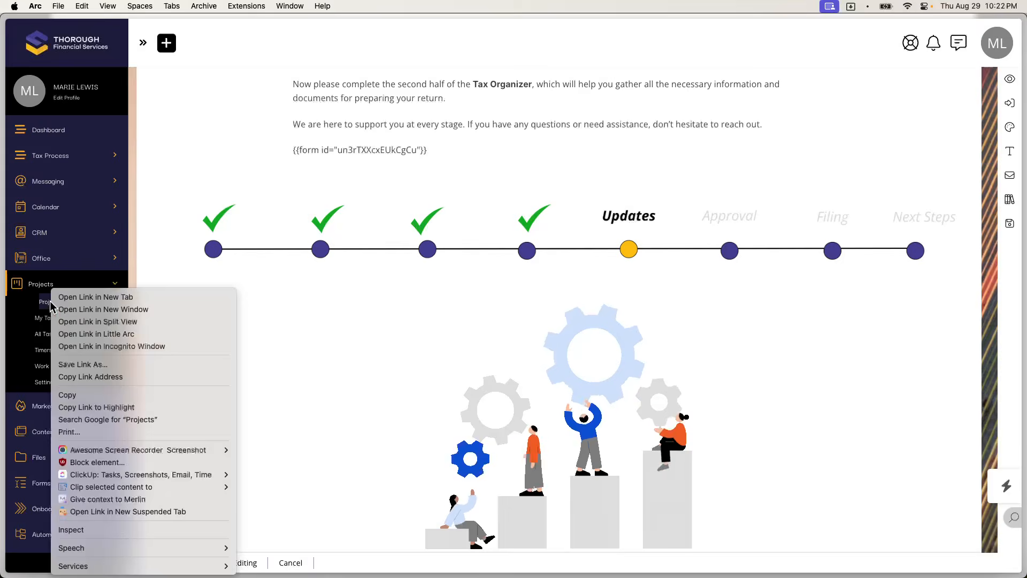
{"action": "left_click", "coordinate": [141, 310]}
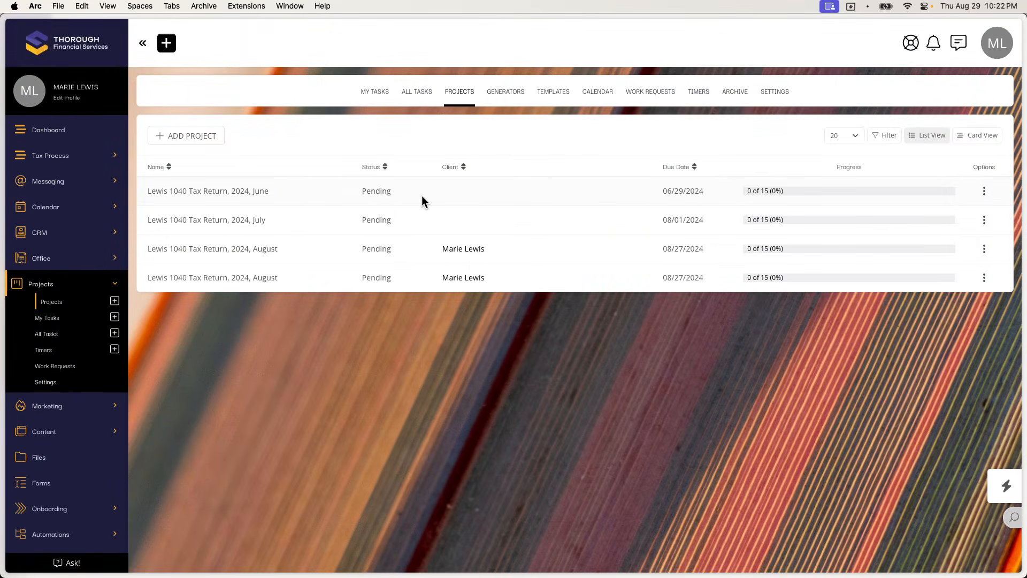
{"action": "left_click", "coordinate": [984, 192]}
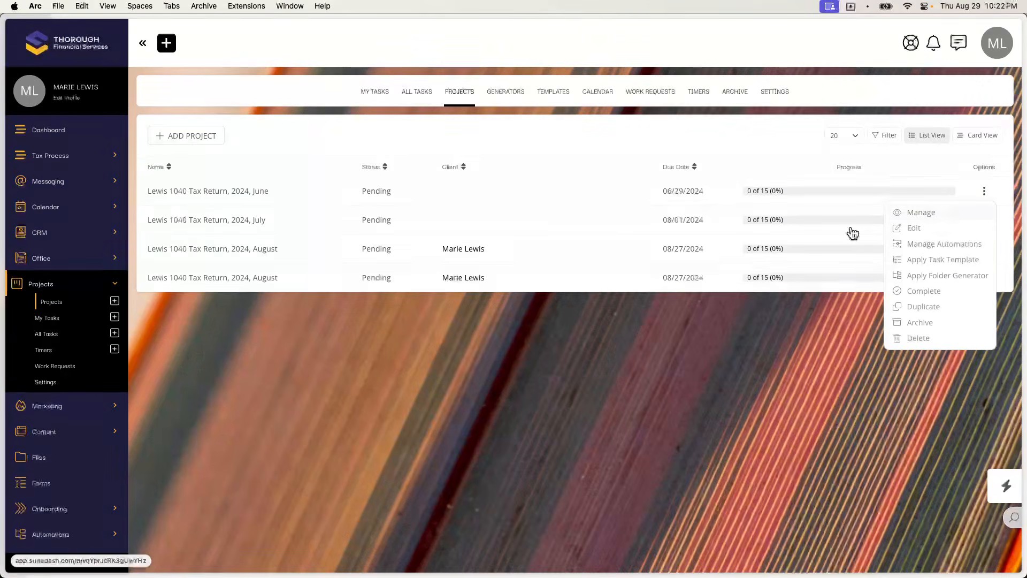
{"action": "left_click", "coordinate": [721, 315]}
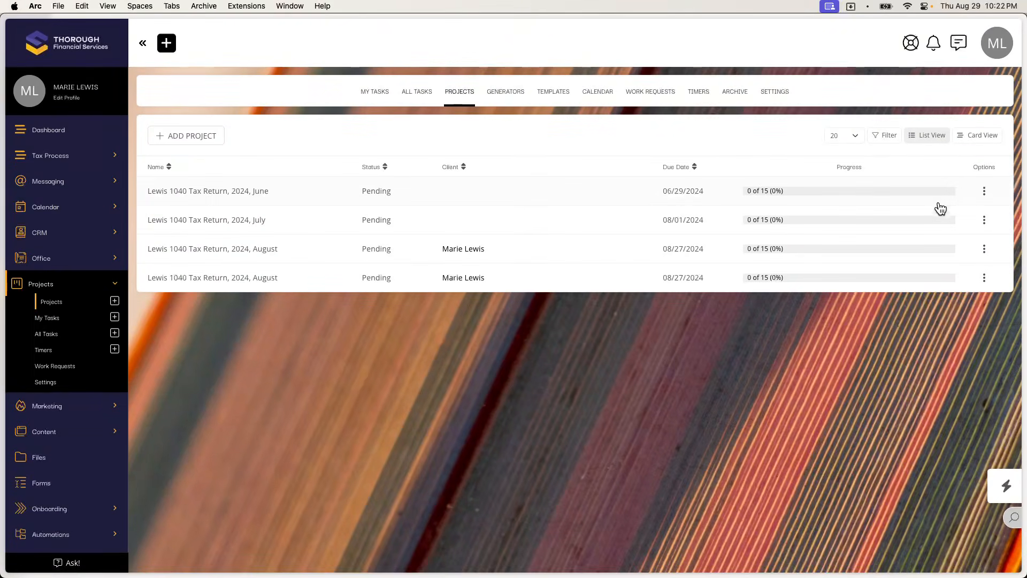
{"action": "left_click", "coordinate": [988, 191]}
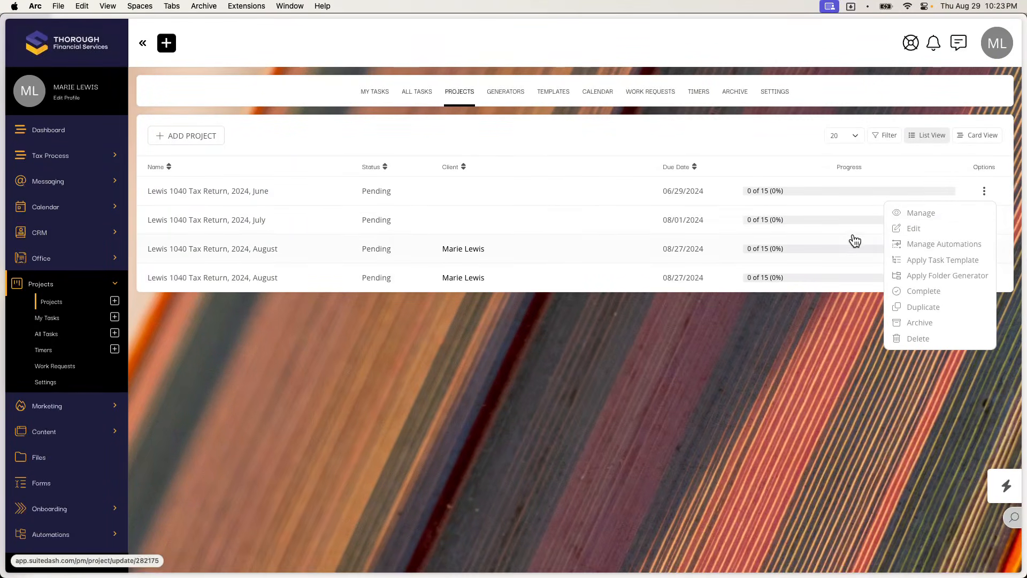
{"action": "left_click", "coordinate": [914, 230]}
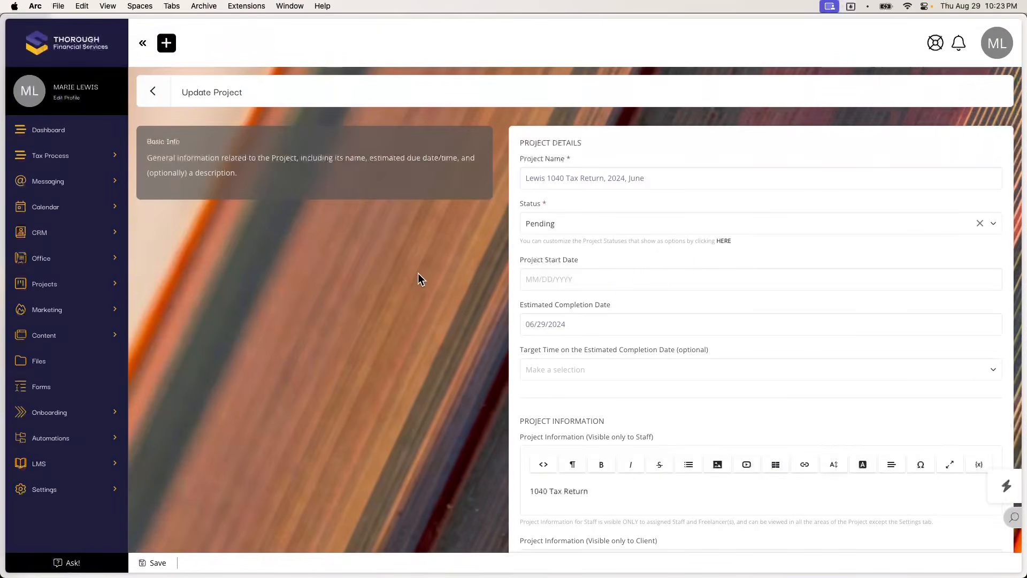
{"action": "key", "text": "super+bracketleft"}
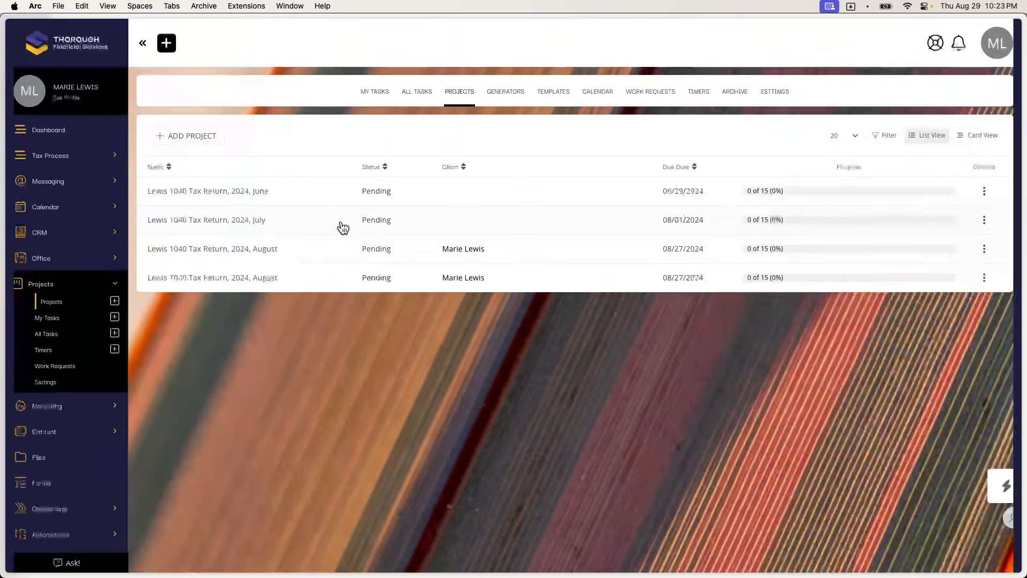
Step: Open the June 2024 1040 tax return project and look over its task list and the phase of each task
{"action": "left_click", "coordinate": [311, 191]}
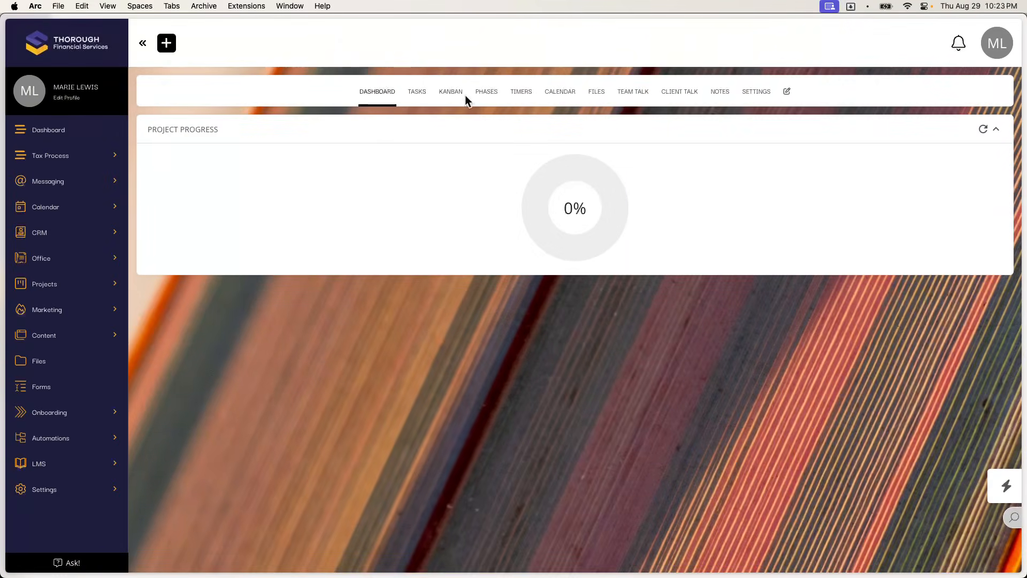
{"action": "left_click", "coordinate": [416, 92]}
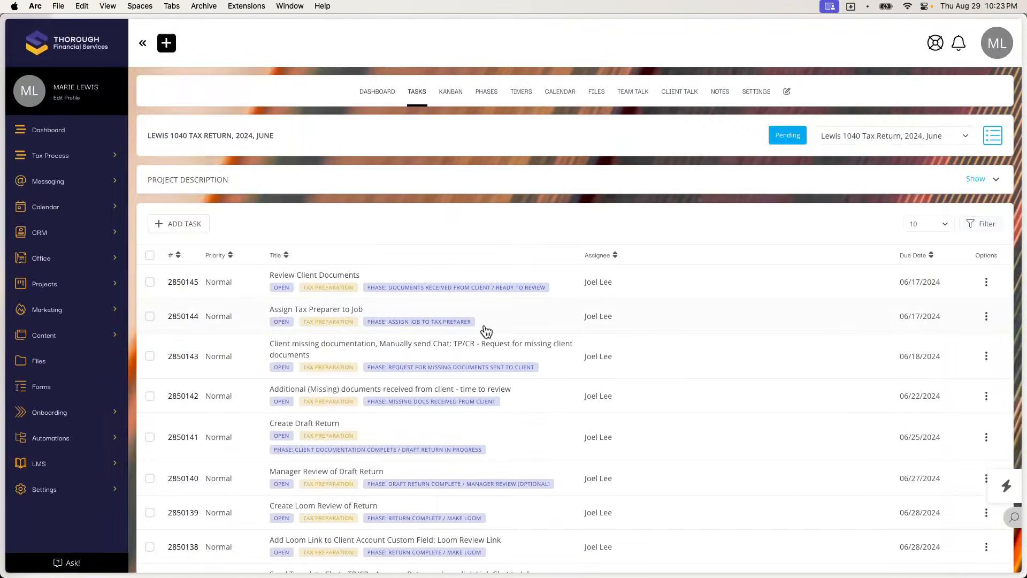
{"action": "scroll", "coordinate": [484, 268], "scroll_direction": "down", "scroll_amount": 3}
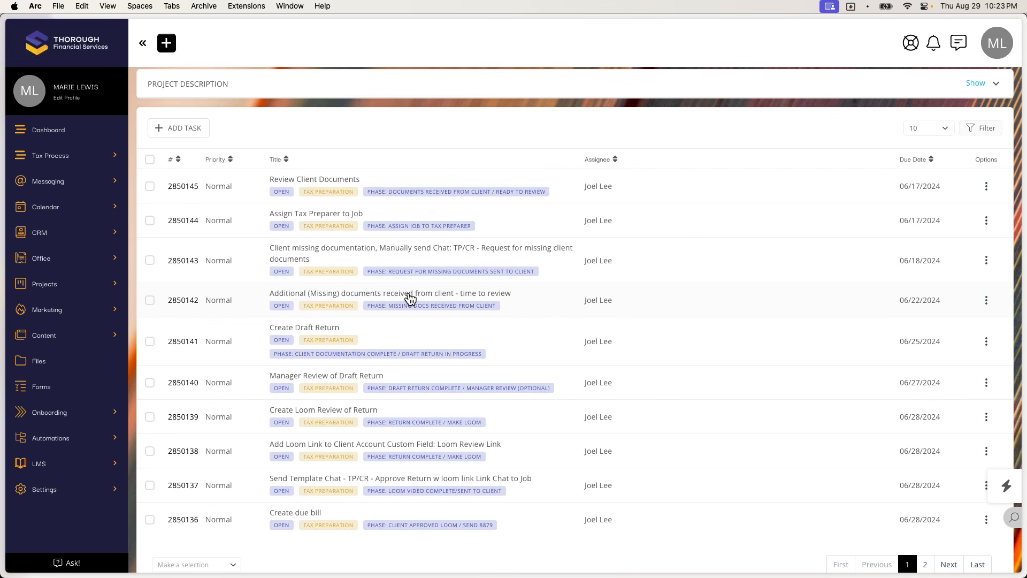
{"action": "scroll", "coordinate": [409, 298], "scroll_direction": "up", "scroll_amount": 3}
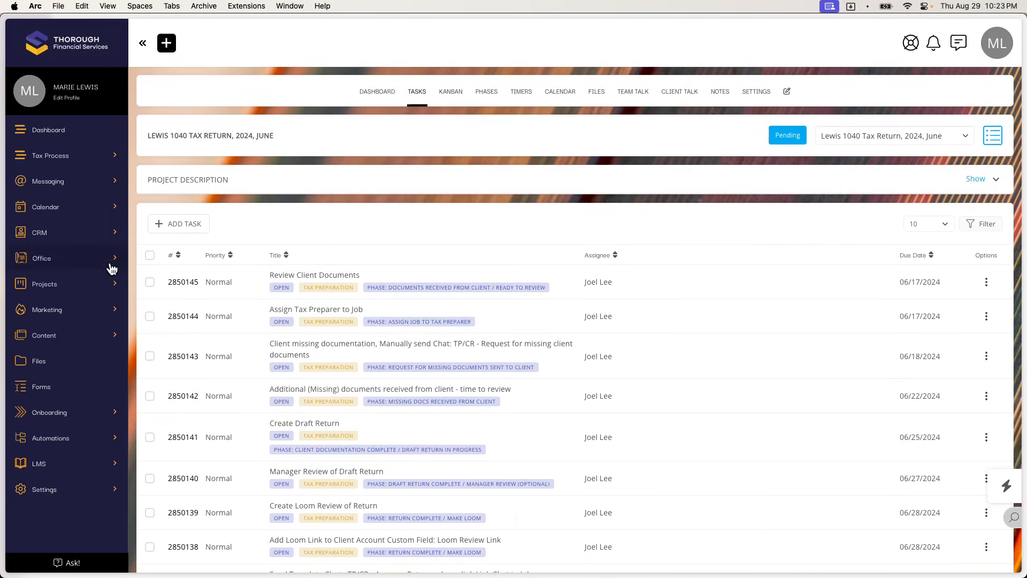
Step: Return to the portal page editor and examine the Updates section's illustration, client message, progress bar and contact button
{"action": "mouse_move", "coordinate": [3, 307]}
{"action": "left_click", "coordinate": [60, 330]}
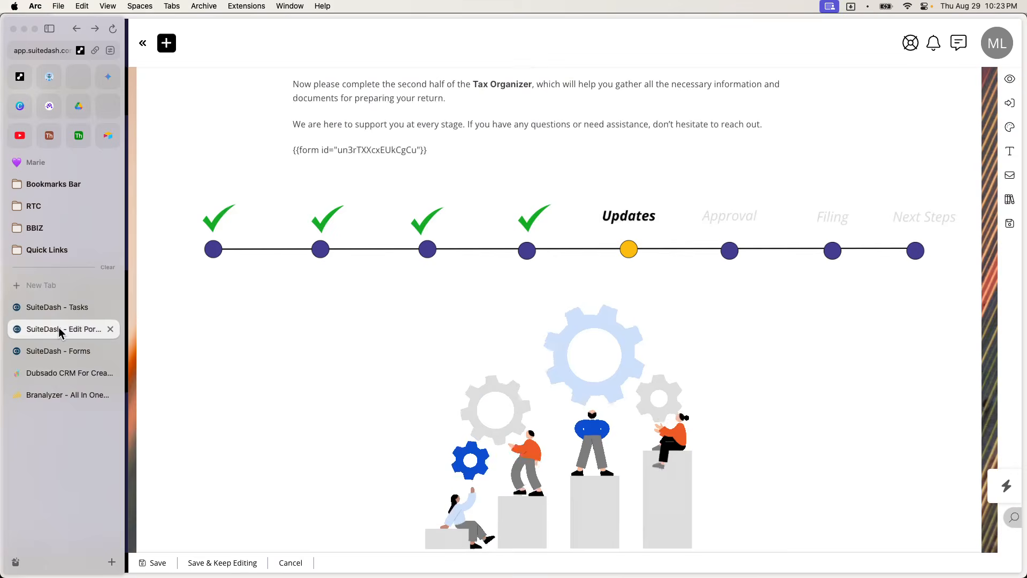
{"action": "scroll", "coordinate": [403, 239], "scroll_direction": "up", "scroll_amount": 2}
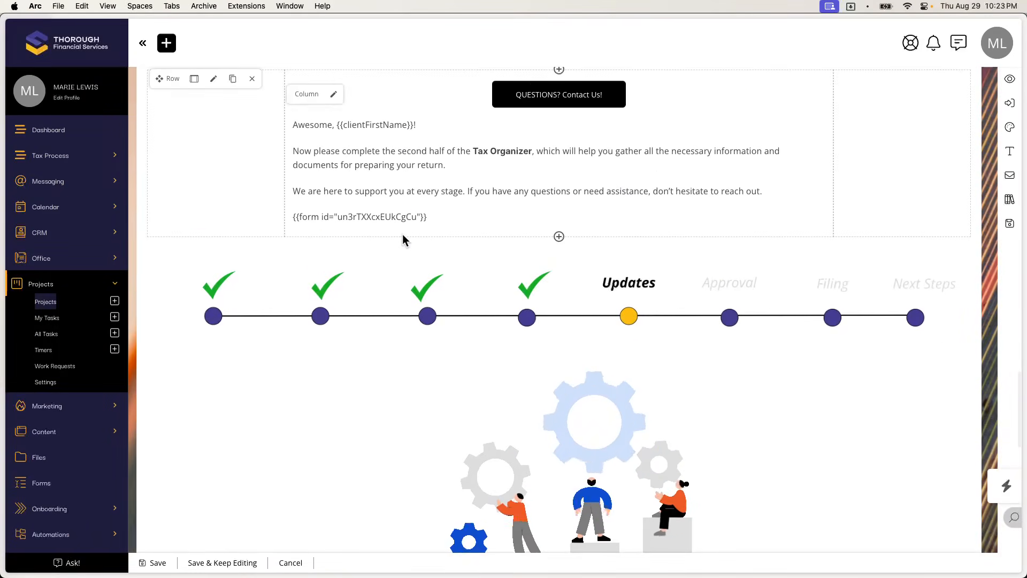
{"action": "scroll", "coordinate": [403, 236], "scroll_direction": "down", "scroll_amount": 4}
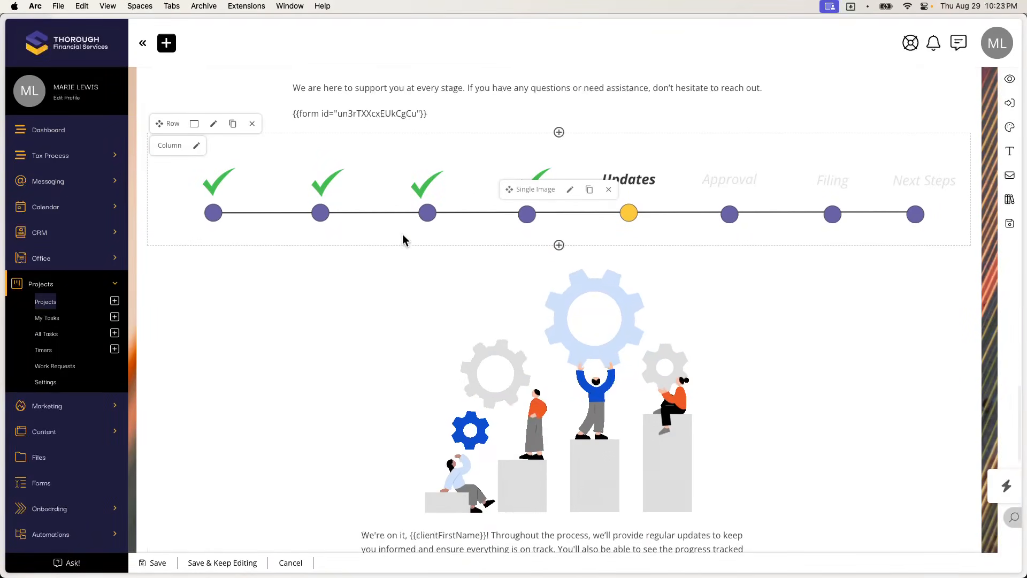
{"action": "scroll", "coordinate": [403, 238], "scroll_direction": "down", "scroll_amount": 6}
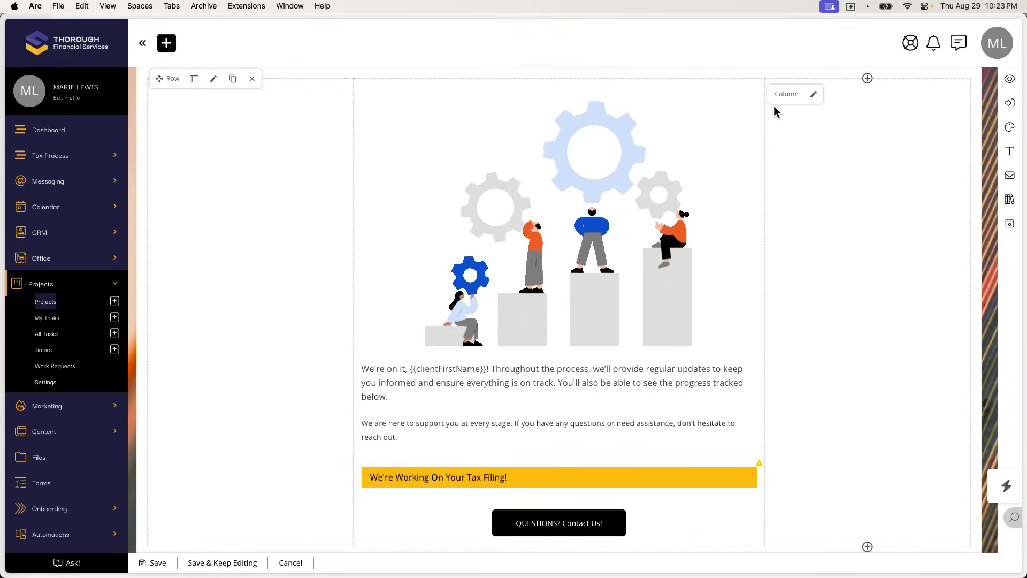
{"action": "scroll", "coordinate": [449, 412], "scroll_direction": "down", "scroll_amount": 1}
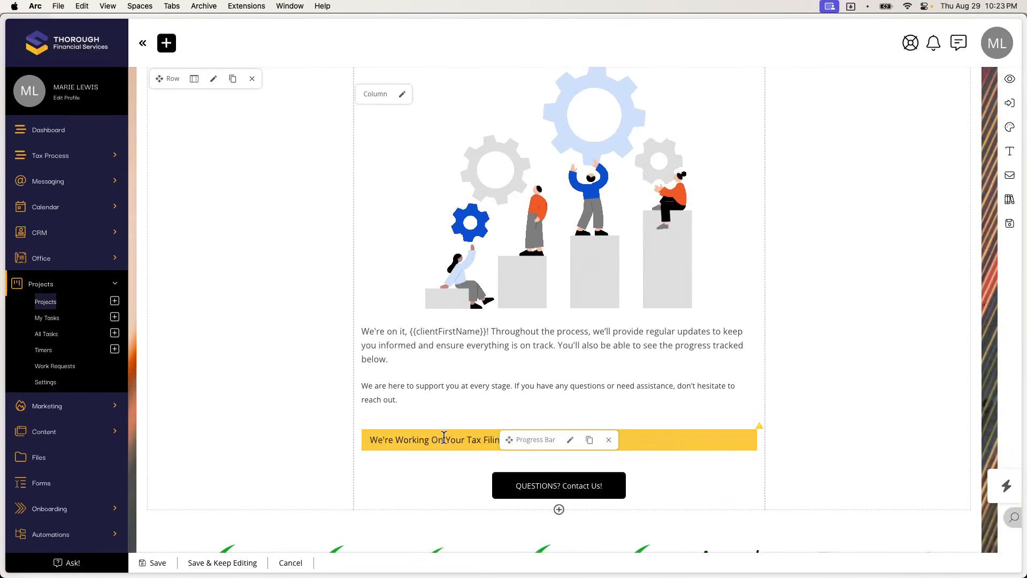
{"action": "scroll", "coordinate": [504, 440], "scroll_direction": "up", "scroll_amount": 2}
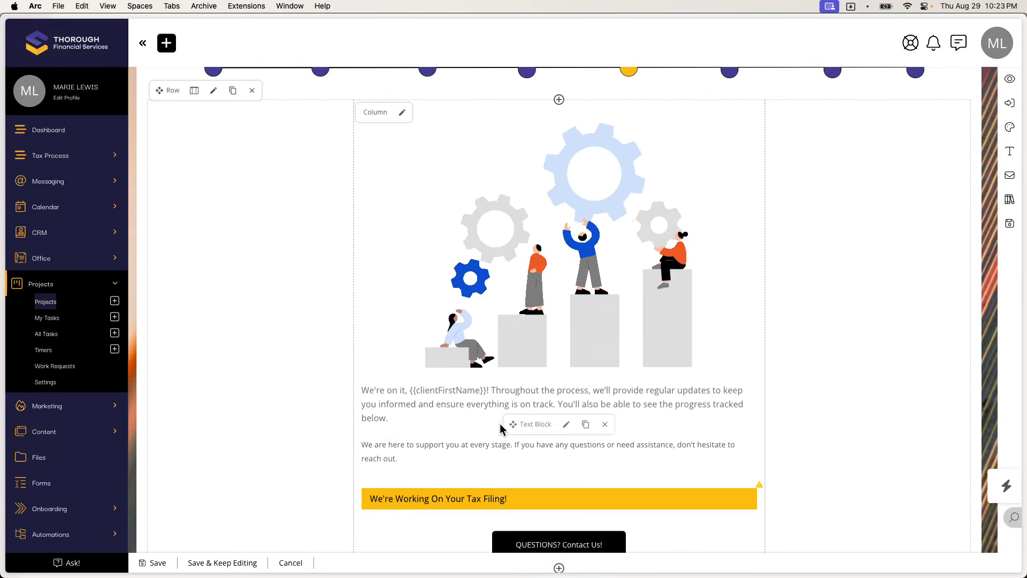
Step: Check the automations triggered on completion of the Review Client Documents task in the June 2024 1040 project
{"action": "mouse_move", "coordinate": [3, 380]}
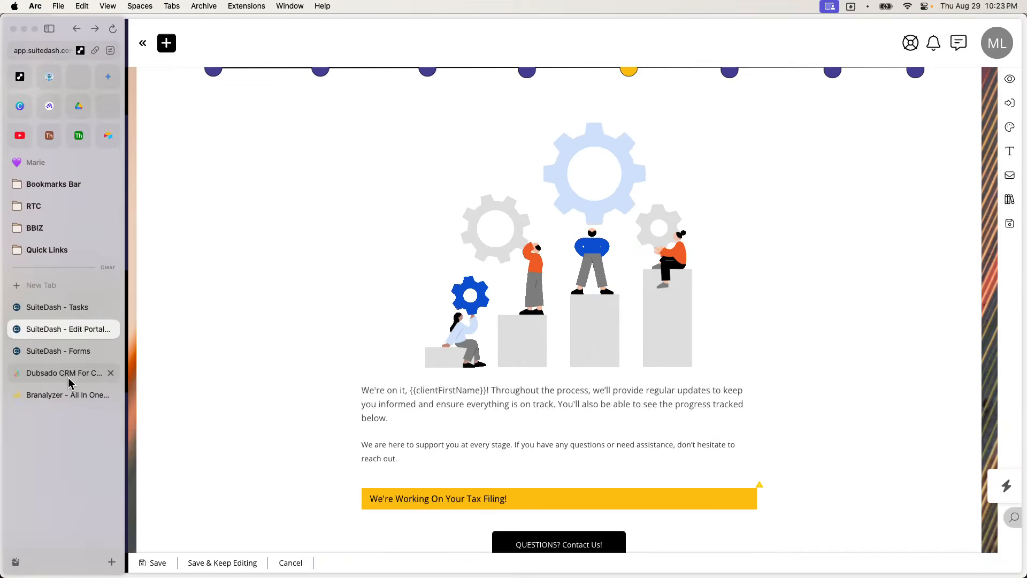
{"action": "left_click", "coordinate": [48, 351]}
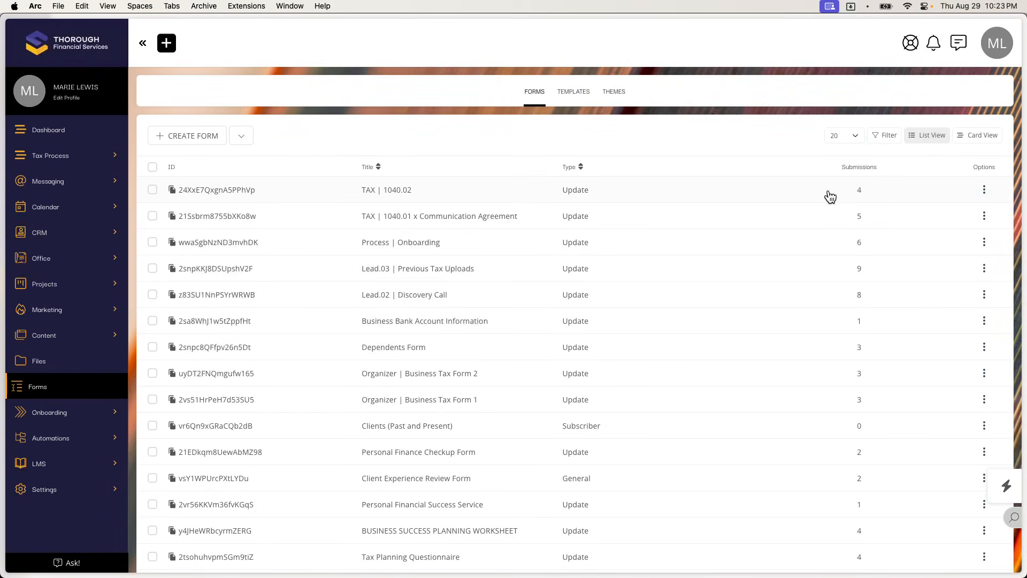
{"action": "left_click", "coordinate": [59, 285]}
{"action": "left_click", "coordinate": [52, 305]}
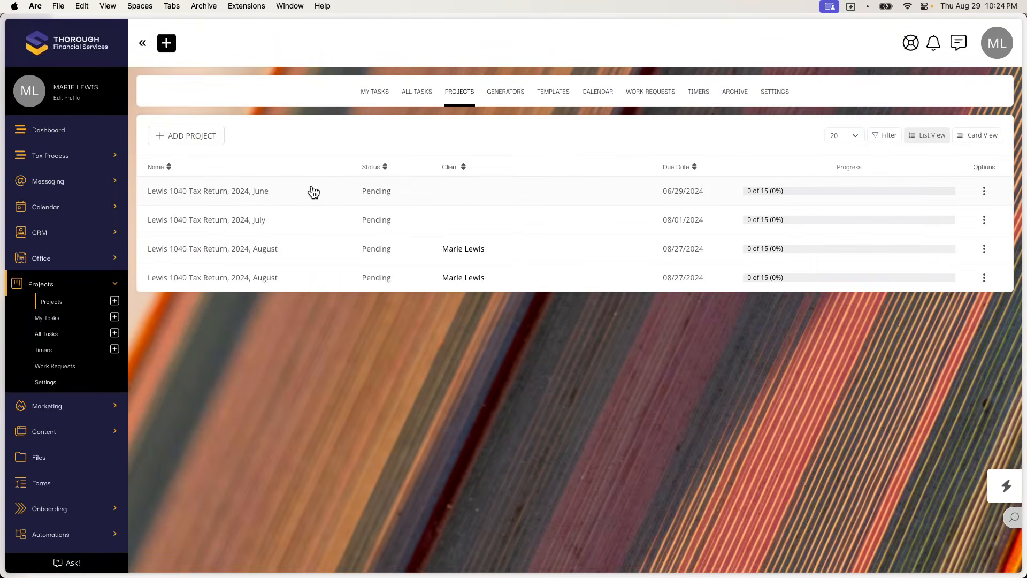
{"action": "left_click", "coordinate": [314, 192]}
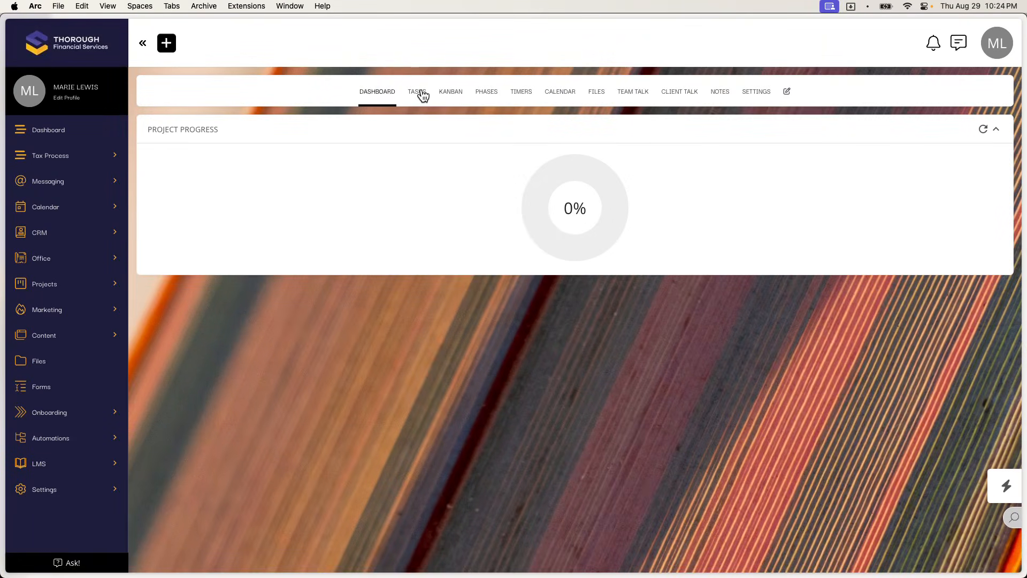
{"action": "left_click", "coordinate": [422, 91]}
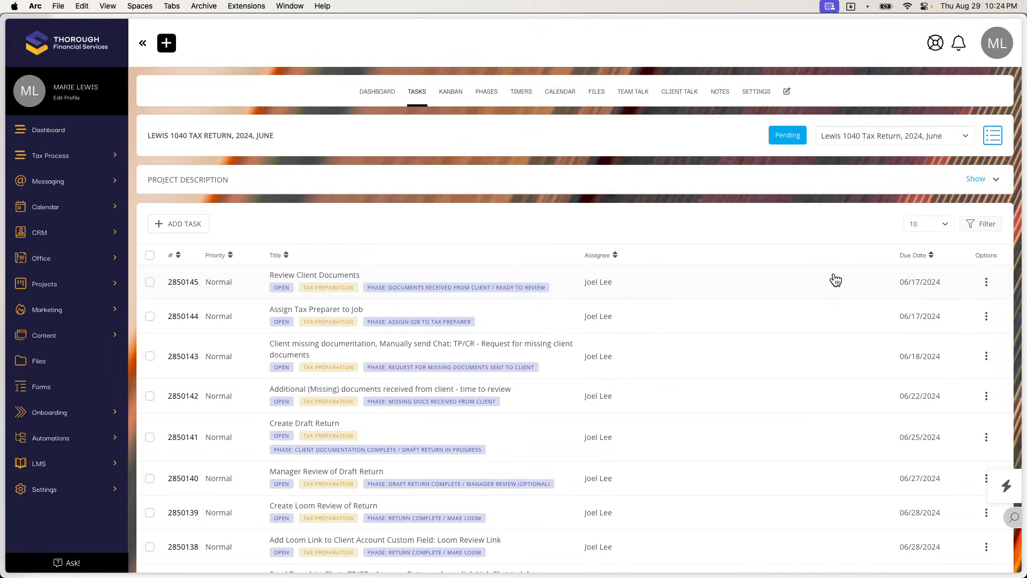
{"action": "left_click", "coordinate": [984, 282]}
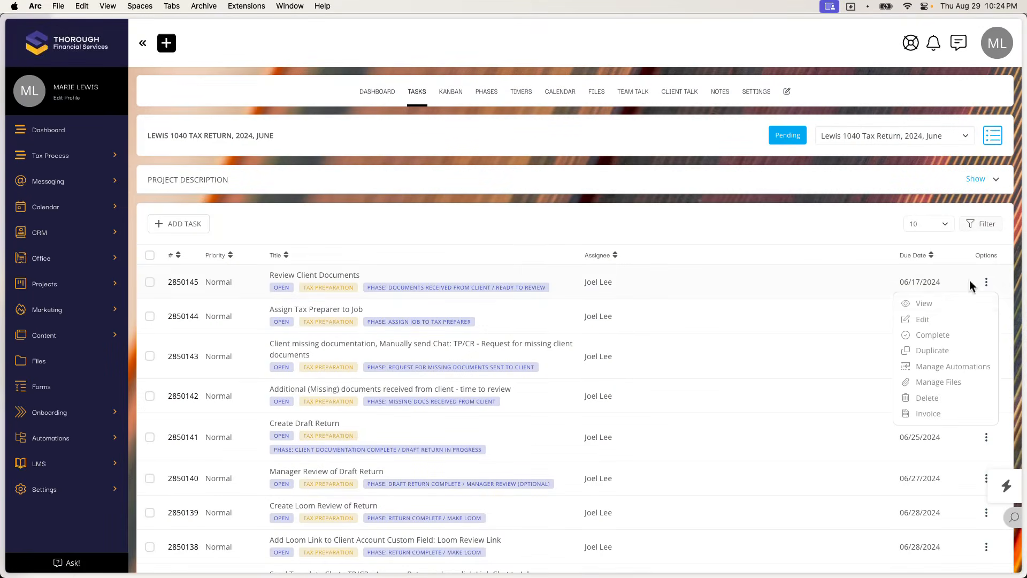
{"action": "left_click", "coordinate": [932, 368]}
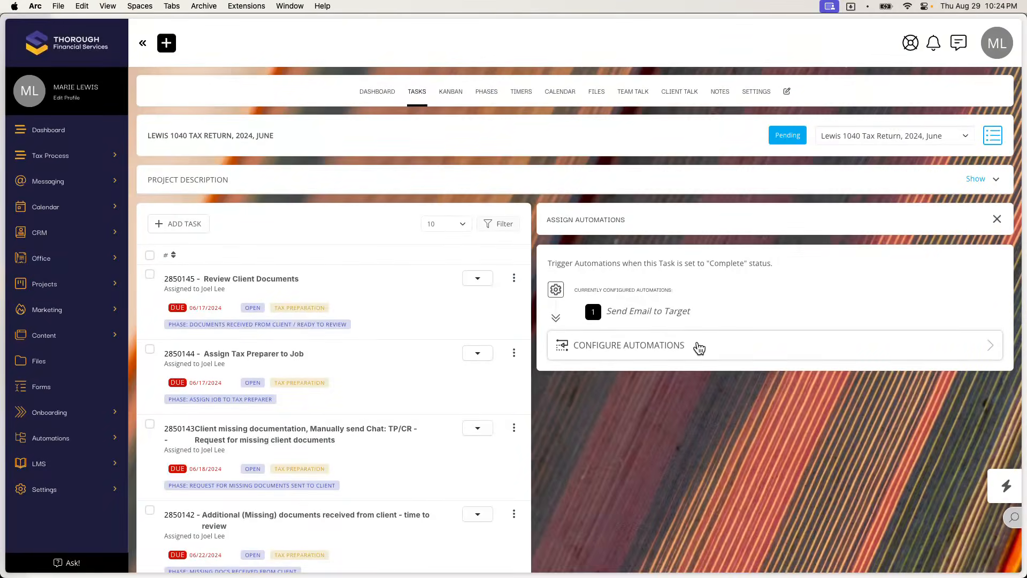
{"action": "left_click", "coordinate": [699, 348]}
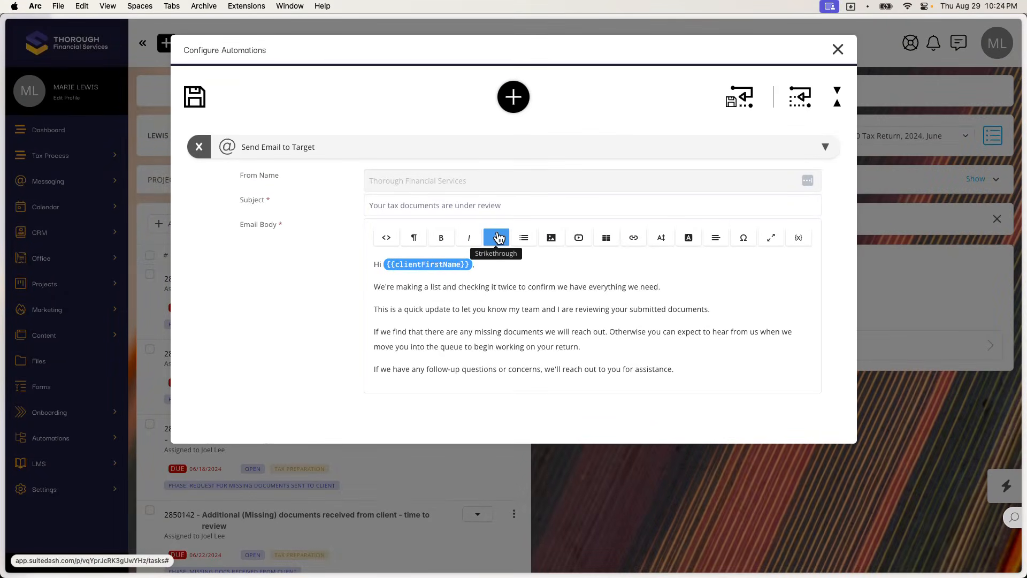
Step: Try adding a Set Custom Field Value automation to the Review Client Documents task, view its custom field choices and close without saving
{"action": "left_click", "coordinate": [512, 104]}
{"action": "left_click", "coordinate": [549, 83]}
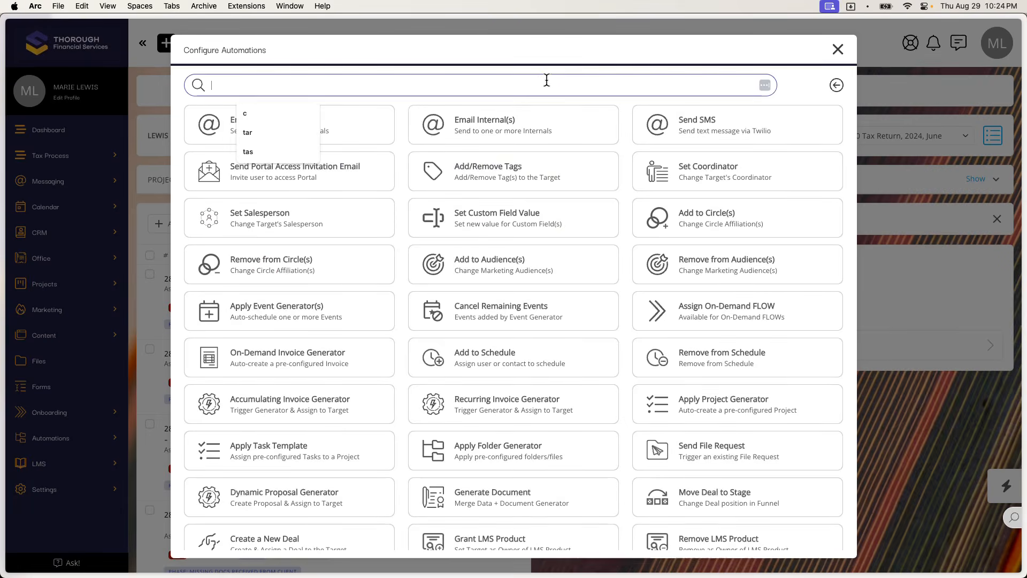
{"action": "type", "text": "cu"}
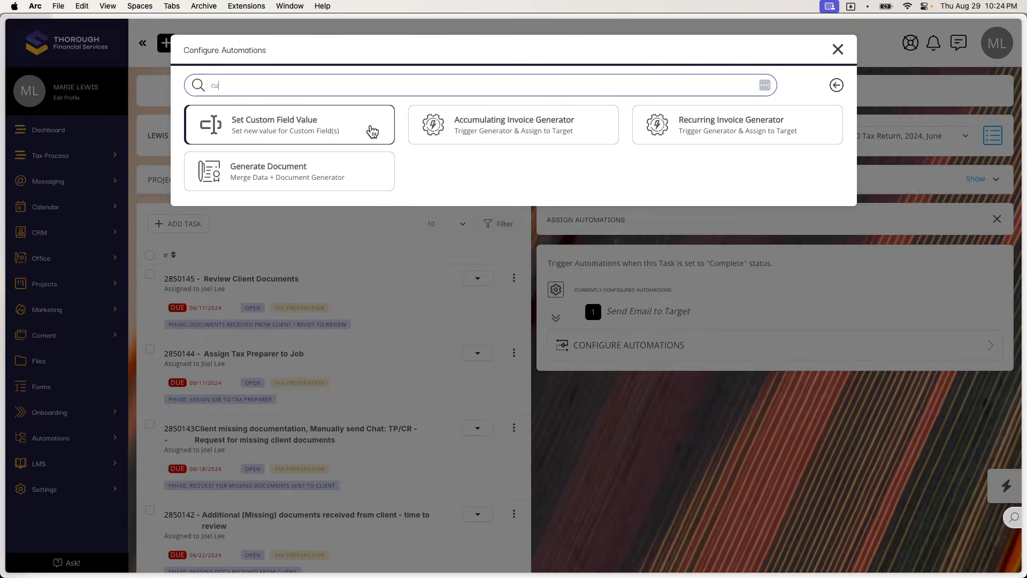
{"action": "left_click", "coordinate": [373, 131]}
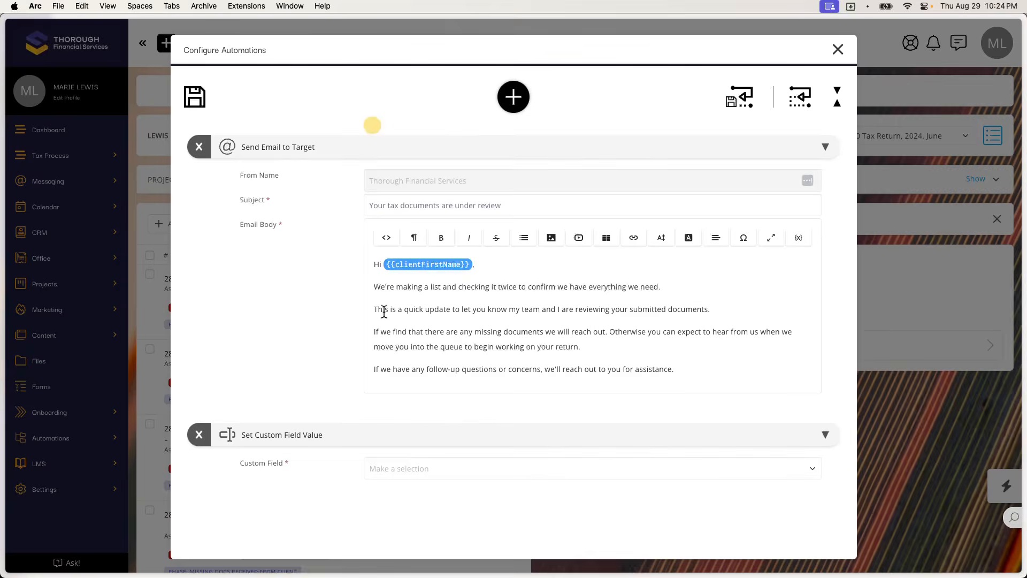
{"action": "left_click", "coordinate": [391, 466]}
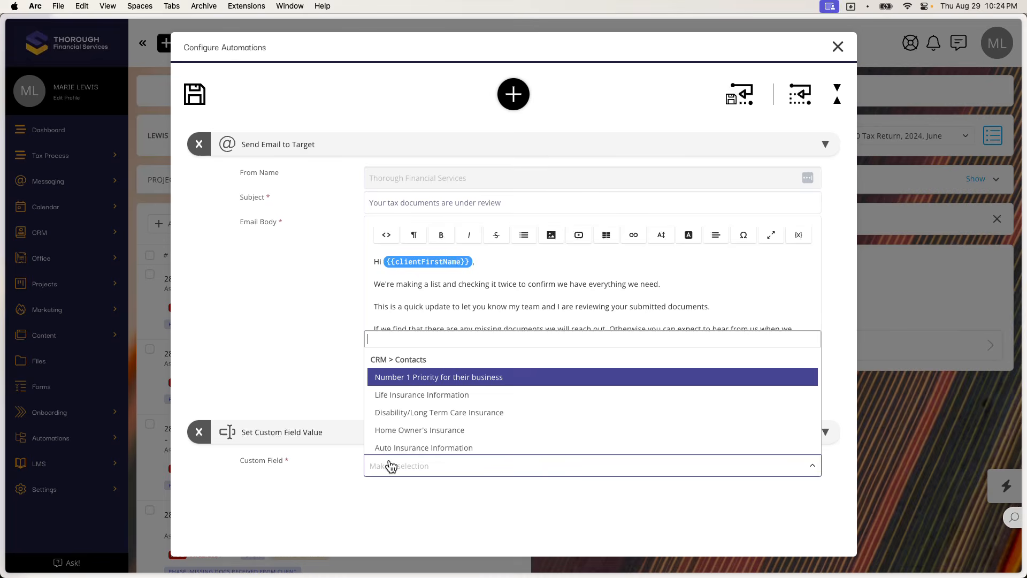
{"action": "left_click", "coordinate": [345, 468]}
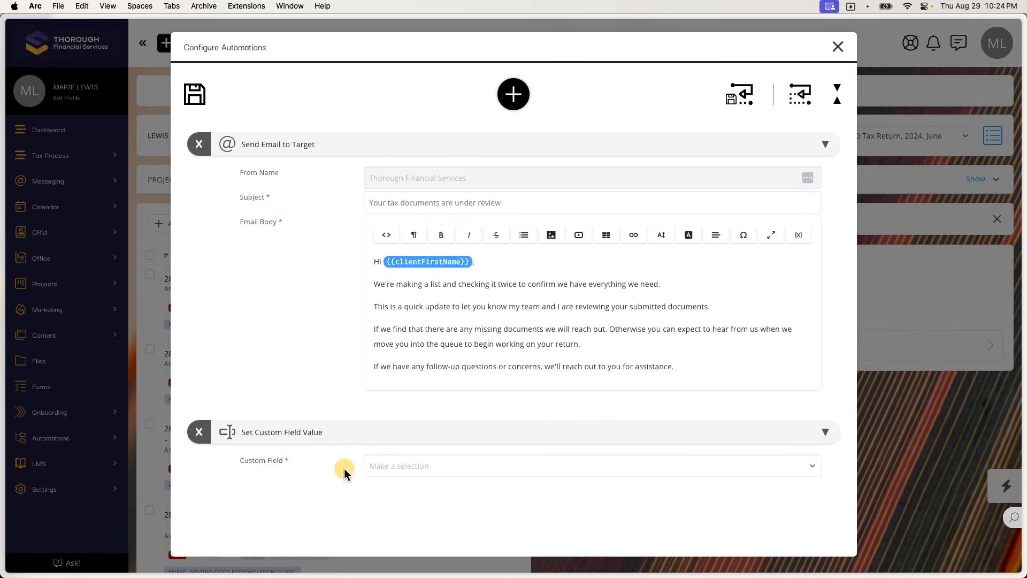
{"action": "left_click", "coordinate": [839, 47]}
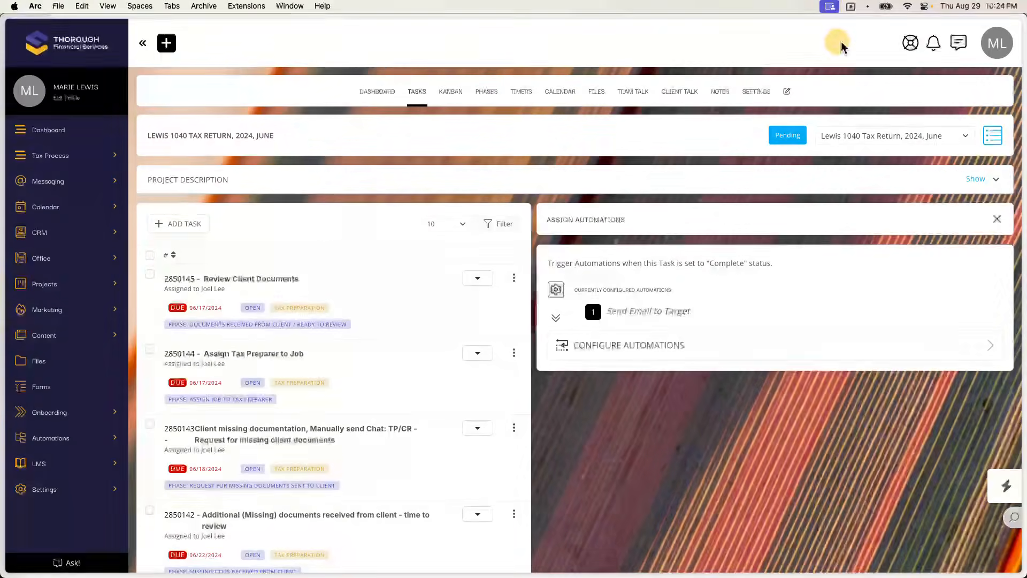
Step: Look through the remaining tasks and phases of the June project, down to Create due bill
{"action": "scroll", "coordinate": [541, 378], "scroll_direction": "down", "scroll_amount": 2}
{"action": "scroll", "coordinate": [540, 379], "scroll_direction": "down", "scroll_amount": 10}
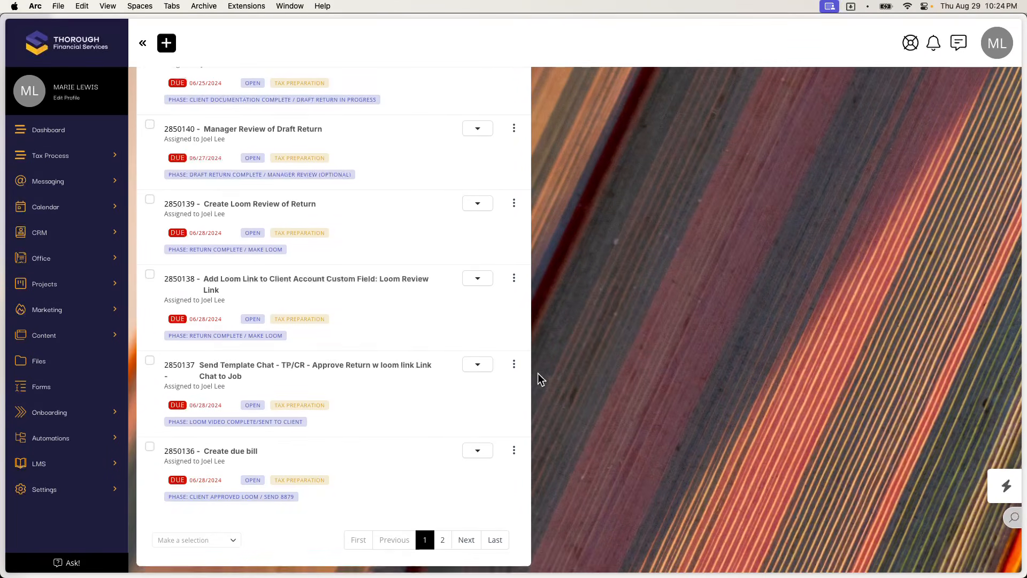
{"action": "scroll", "coordinate": [538, 375], "scroll_direction": "up", "scroll_amount": 2}
Step: Return to the portal page editor and review the Updates section's client message and We're Working On Your Tax Filing! progress bar
{"action": "mouse_move", "coordinate": [2, 369]}
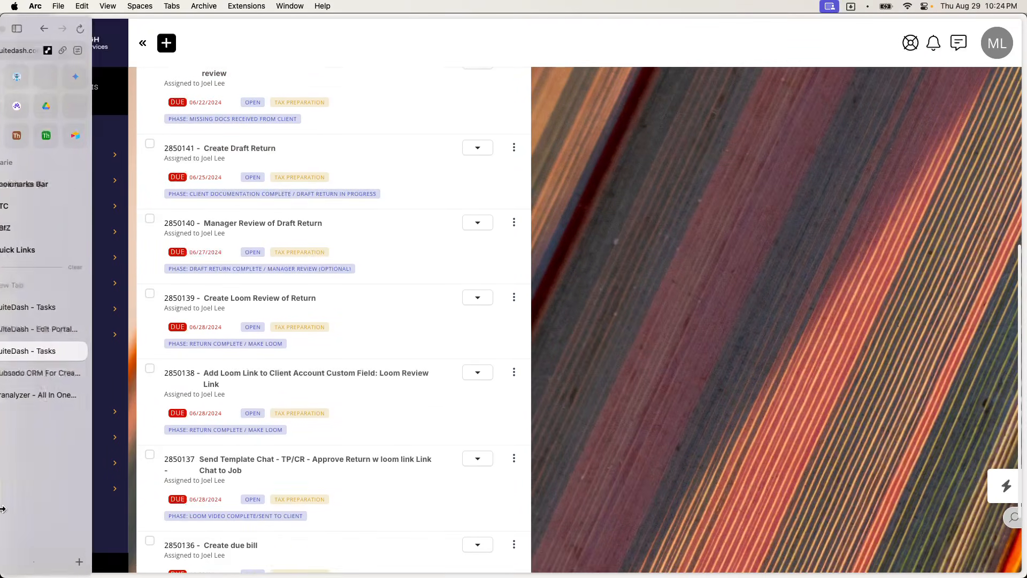
{"action": "left_click", "coordinate": [75, 330]}
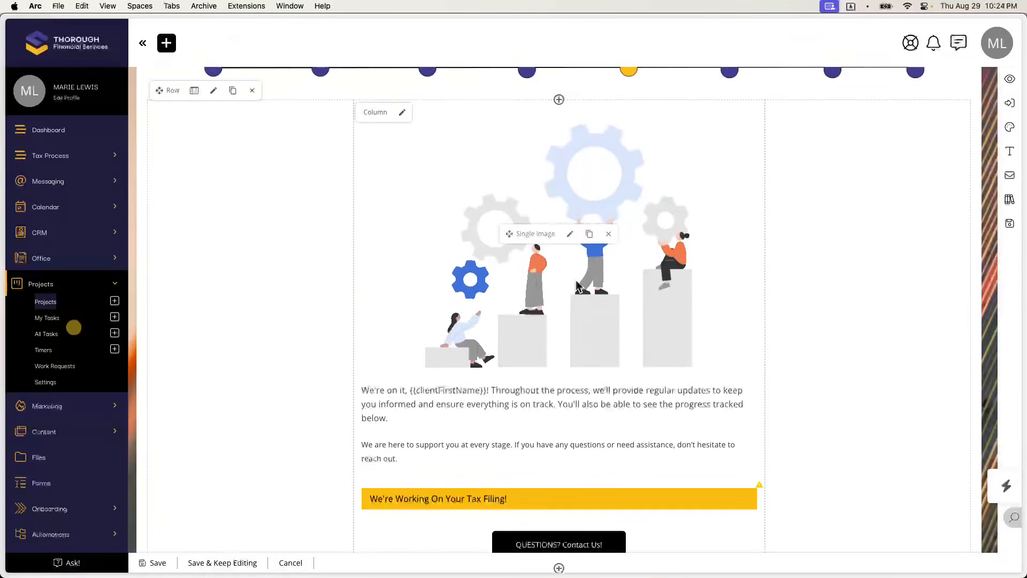
{"action": "scroll", "coordinate": [578, 286], "scroll_direction": "down", "scroll_amount": 1}
{"action": "scroll", "coordinate": [577, 286], "scroll_direction": "down", "scroll_amount": 1}
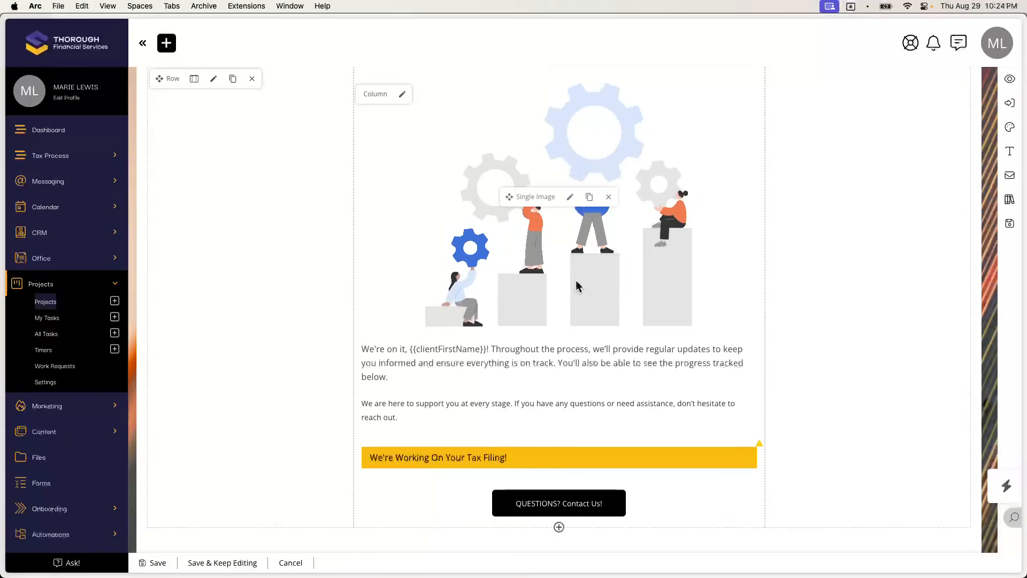
{"action": "scroll", "coordinate": [576, 284], "scroll_direction": "down", "scroll_amount": 3}
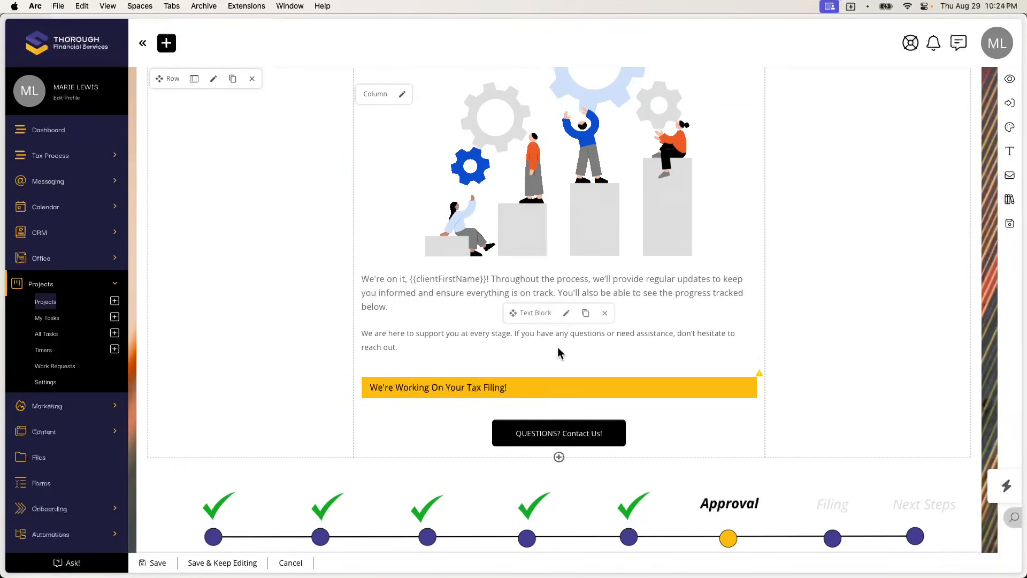
{"action": "scroll", "coordinate": [558, 349], "scroll_direction": "up", "scroll_amount": 3}
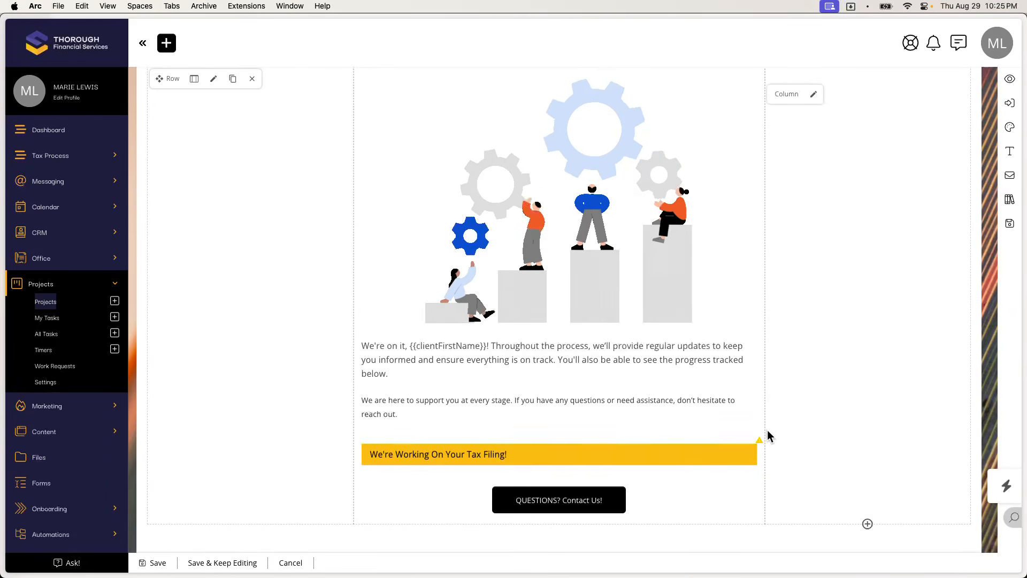
{"action": "mouse_move", "coordinate": [759, 441]}
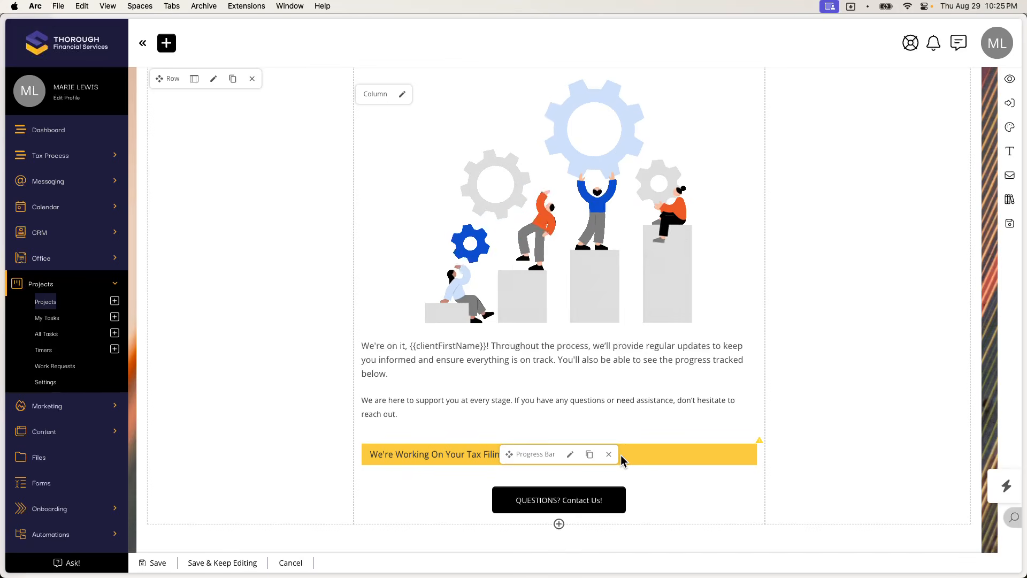
Step: Examine the Approval and Filing sections below Updates, including their stage trackers and file download blocks
{"action": "scroll", "coordinate": [605, 490], "scroll_direction": "down", "scroll_amount": 2}
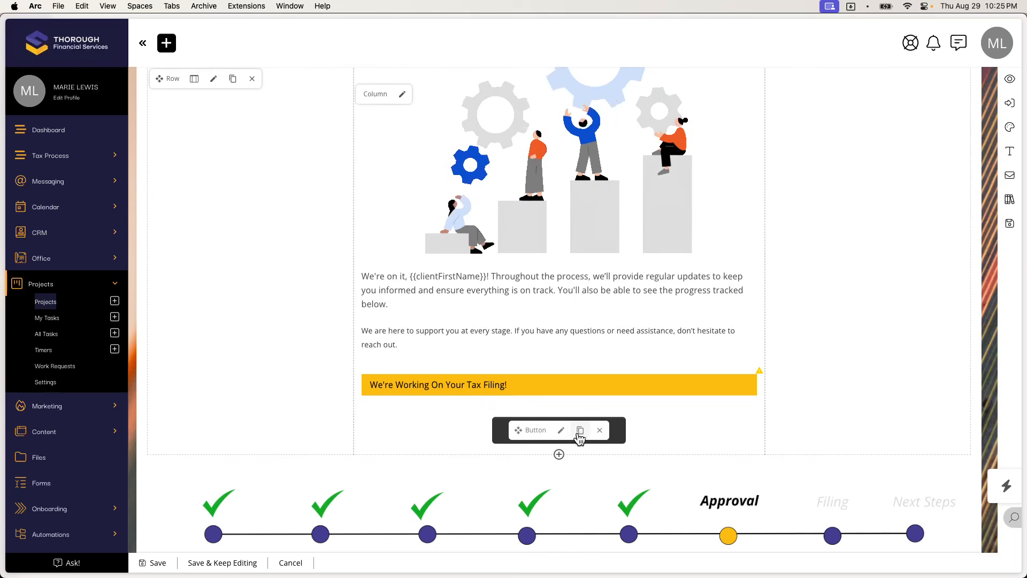
{"action": "scroll", "coordinate": [578, 437], "scroll_direction": "down", "scroll_amount": 3}
{"action": "scroll", "coordinate": [578, 439], "scroll_direction": "down", "scroll_amount": 3}
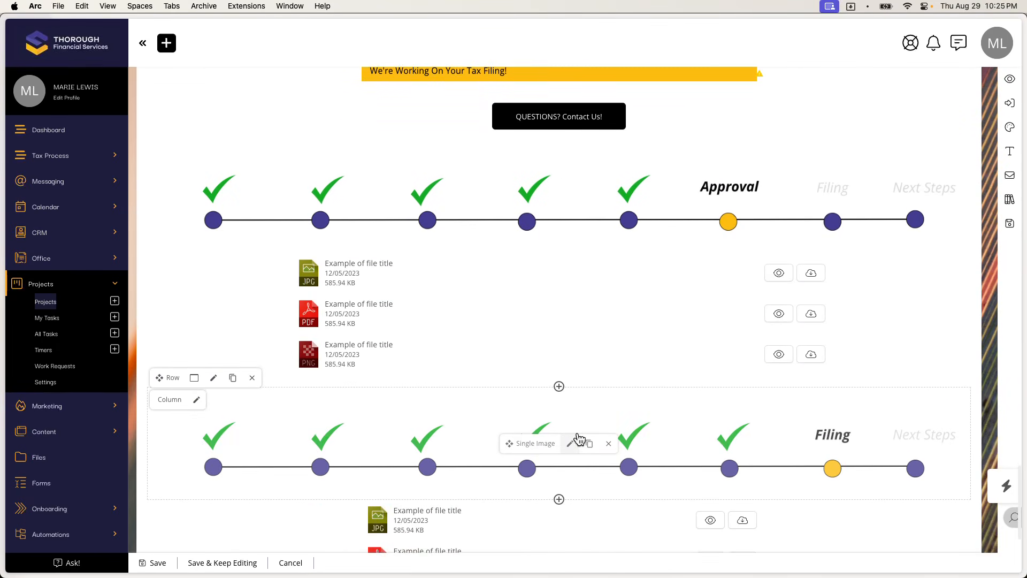
{"action": "scroll", "coordinate": [578, 434], "scroll_direction": "down", "scroll_amount": 3}
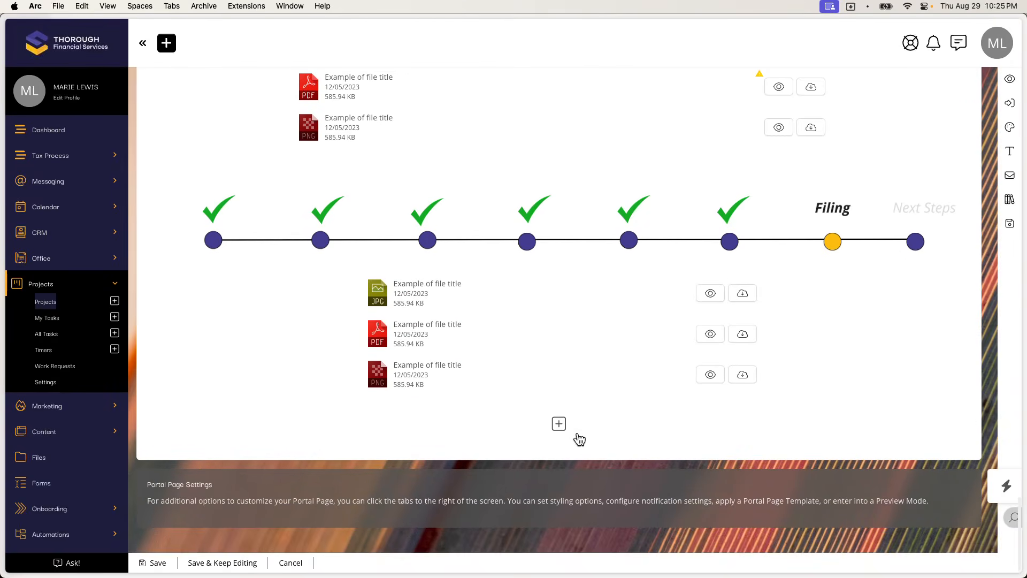
{"action": "scroll", "coordinate": [579, 438], "scroll_direction": "up", "scroll_amount": 4}
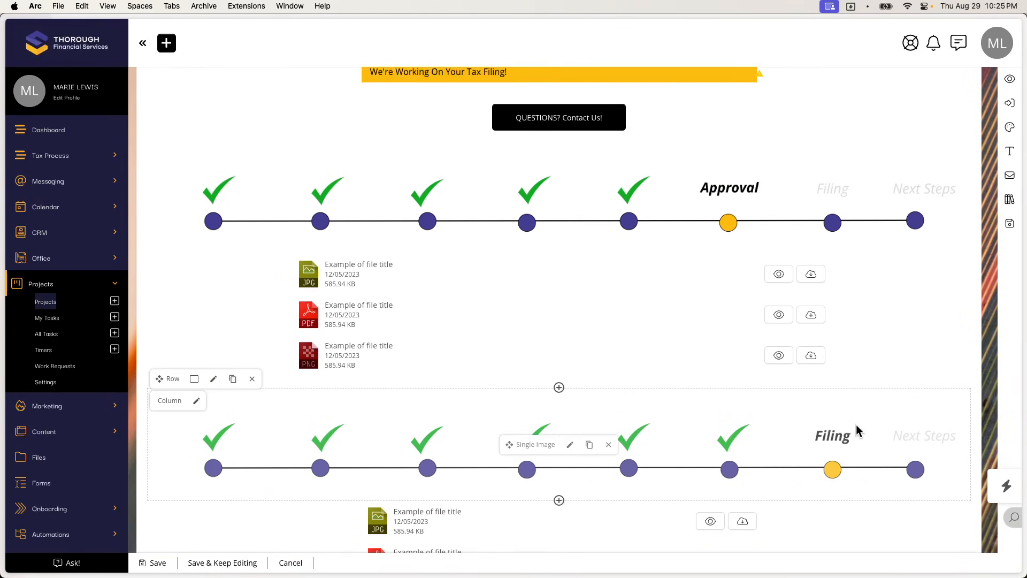
{"action": "scroll", "coordinate": [856, 425], "scroll_direction": "down", "scroll_amount": 4}
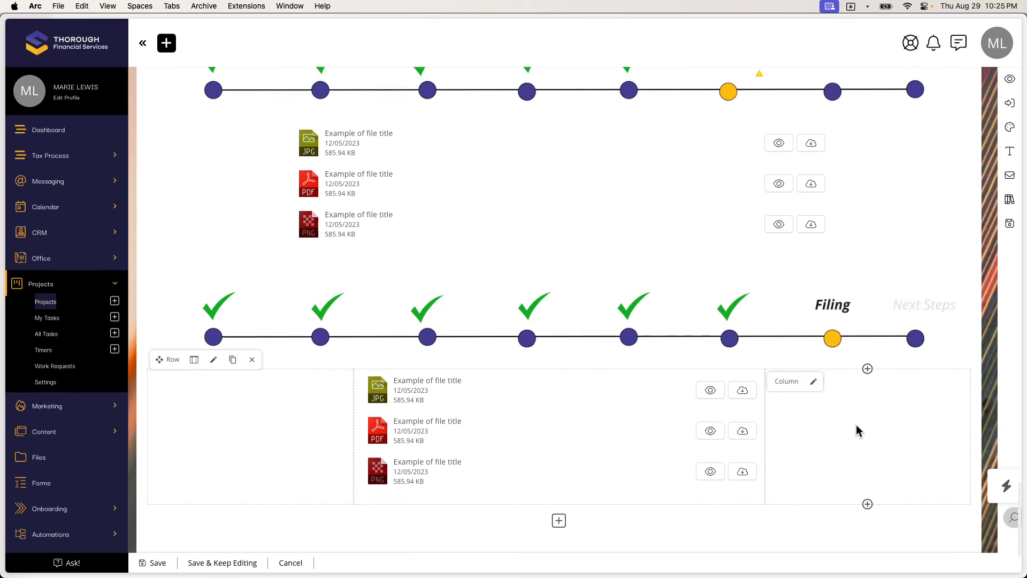
{"action": "scroll", "coordinate": [699, 394], "scroll_direction": "up", "scroll_amount": 12}
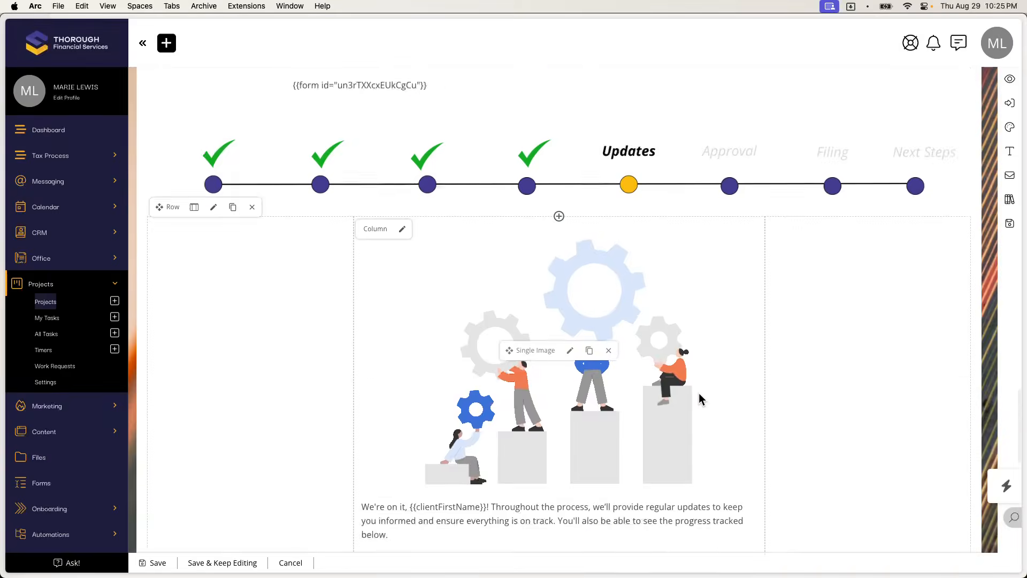
{"action": "scroll", "coordinate": [699, 393], "scroll_direction": "down", "scroll_amount": 9}
{"action": "scroll", "coordinate": [700, 400], "scroll_direction": "down", "scroll_amount": 1}
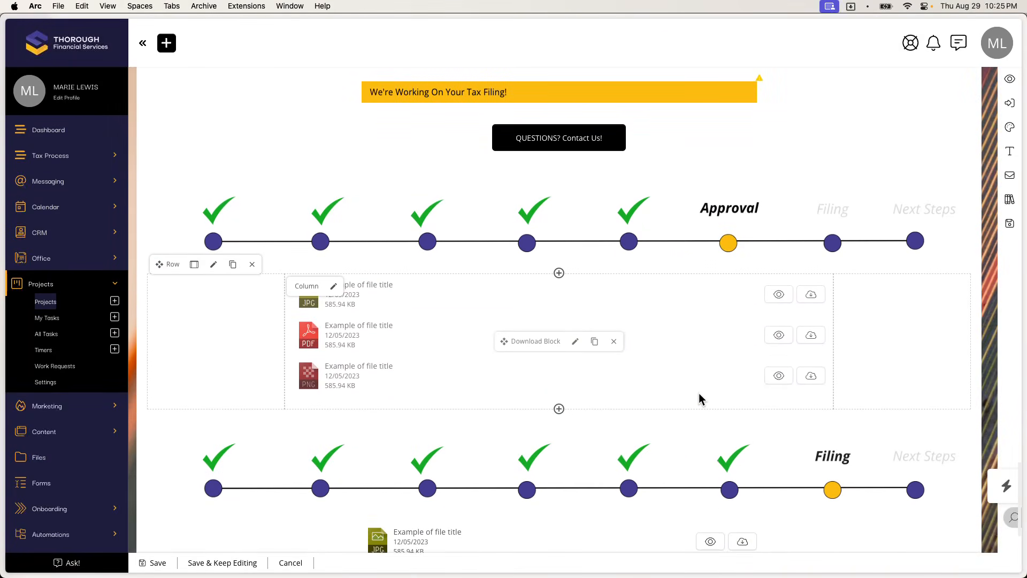
{"action": "scroll", "coordinate": [699, 393], "scroll_direction": "down", "scroll_amount": 4}
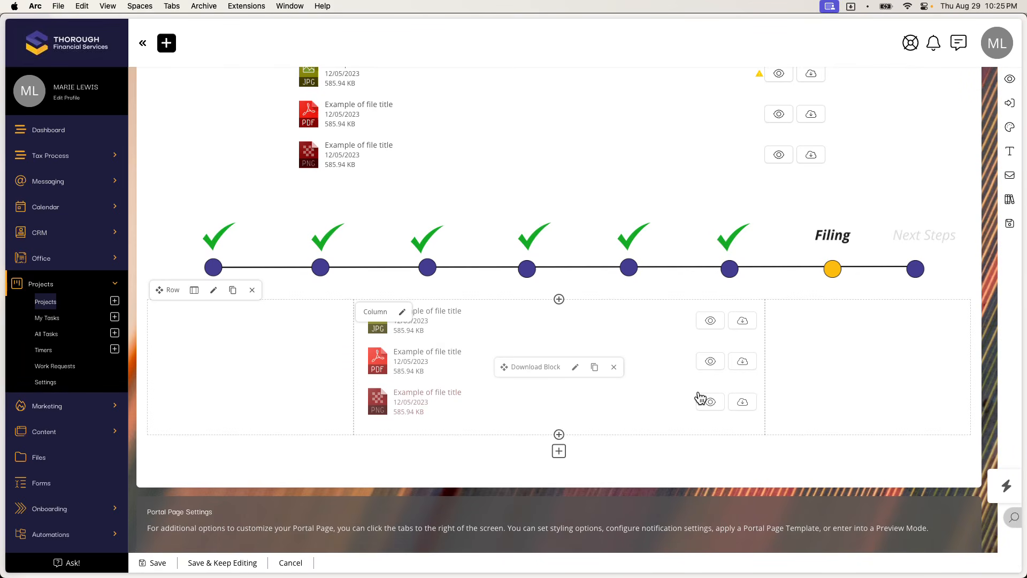
{"action": "scroll", "coordinate": [700, 399], "scroll_direction": "up", "scroll_amount": 2}
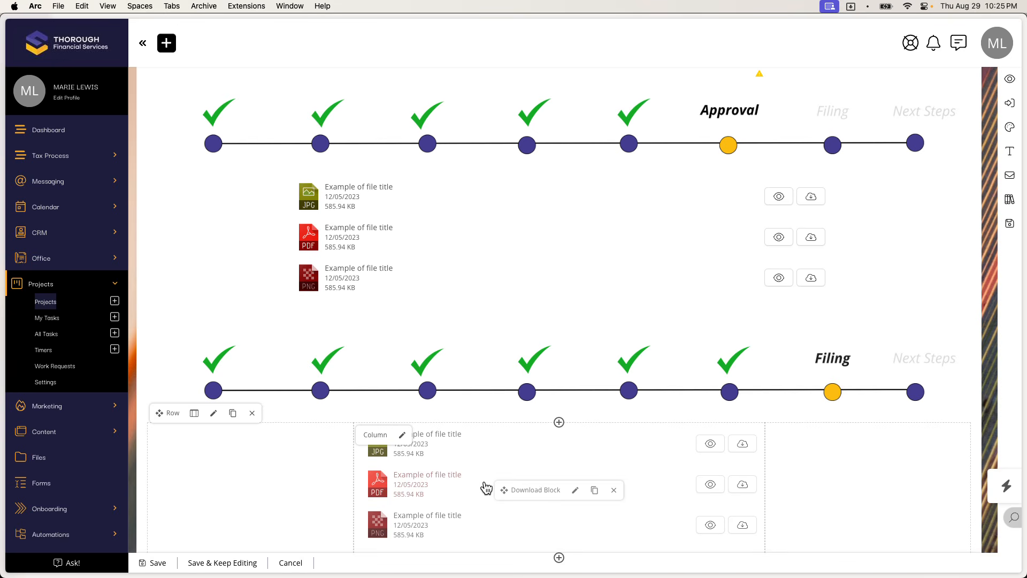
Step: Go back through the earlier stages to the Communication Agreement section at the start of the portal page
{"action": "left_click", "coordinate": [159, 564]}
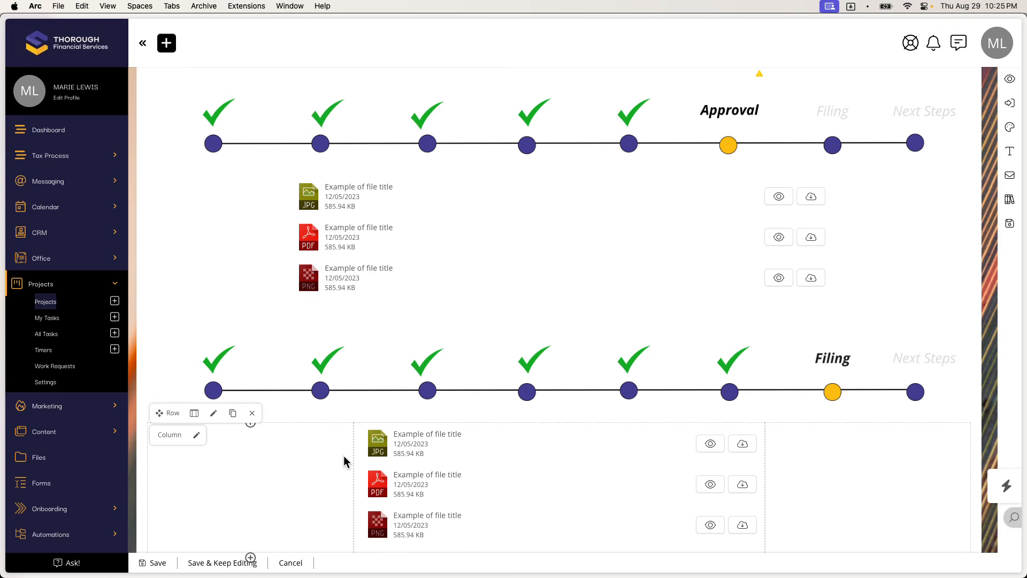
{"action": "scroll", "coordinate": [344, 455], "scroll_direction": "up", "scroll_amount": 15}
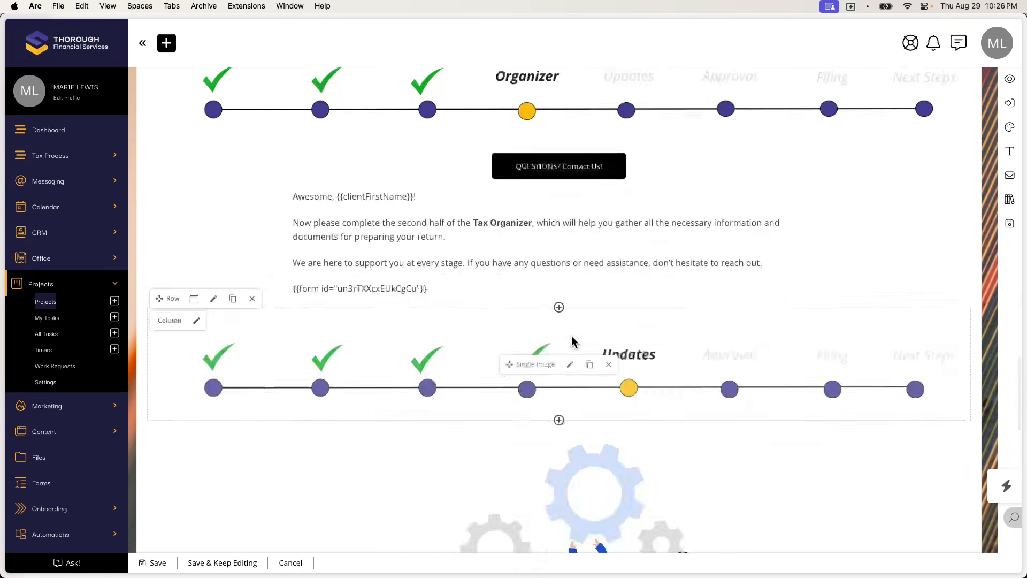
{"action": "scroll", "coordinate": [572, 341], "scroll_direction": "up", "scroll_amount": 15}
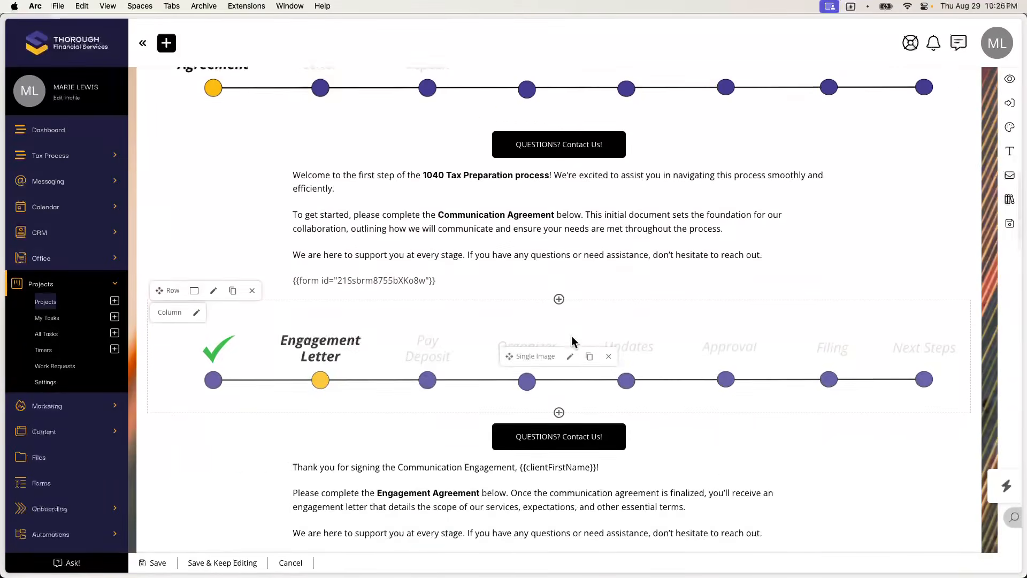
{"action": "scroll", "coordinate": [572, 335], "scroll_direction": "down", "scroll_amount": 2}
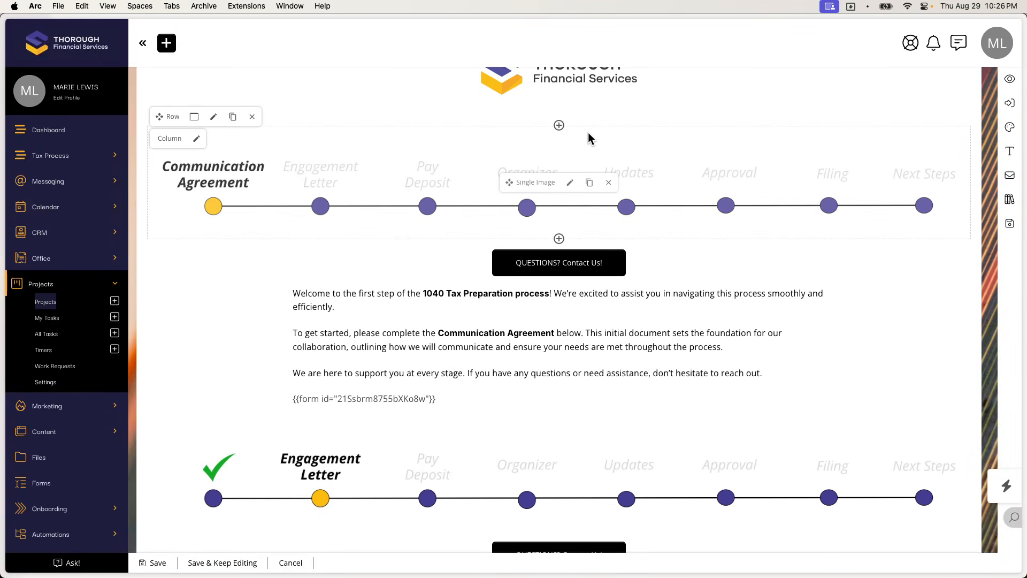
Step: Open the Forms list in a split view beside the portal page and compare it with the page's Communication Agreement and Engagement Letter form blocks
{"action": "mouse_move", "coordinate": [2, 326]}
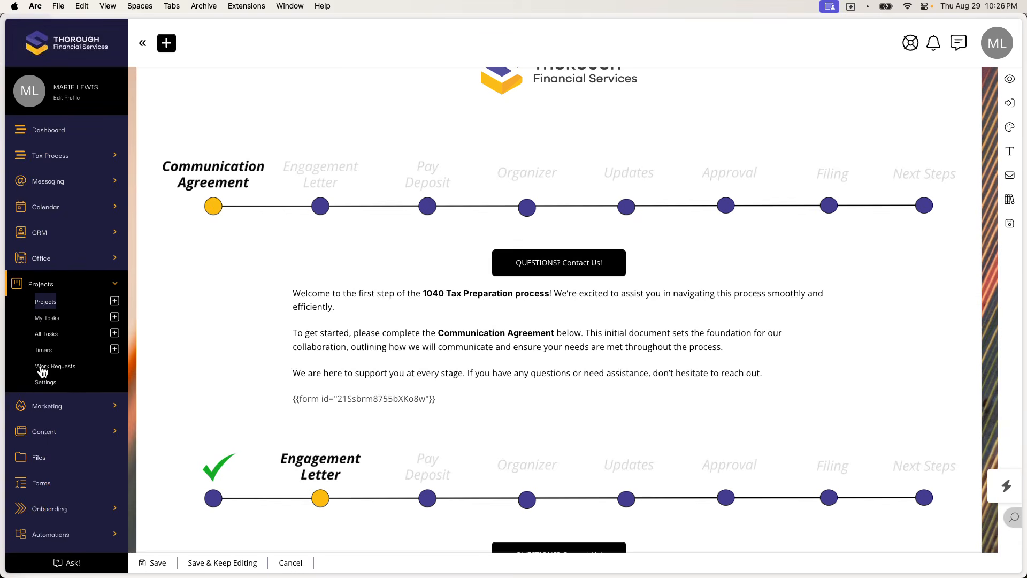
{"action": "right_click", "coordinate": [50, 479]}
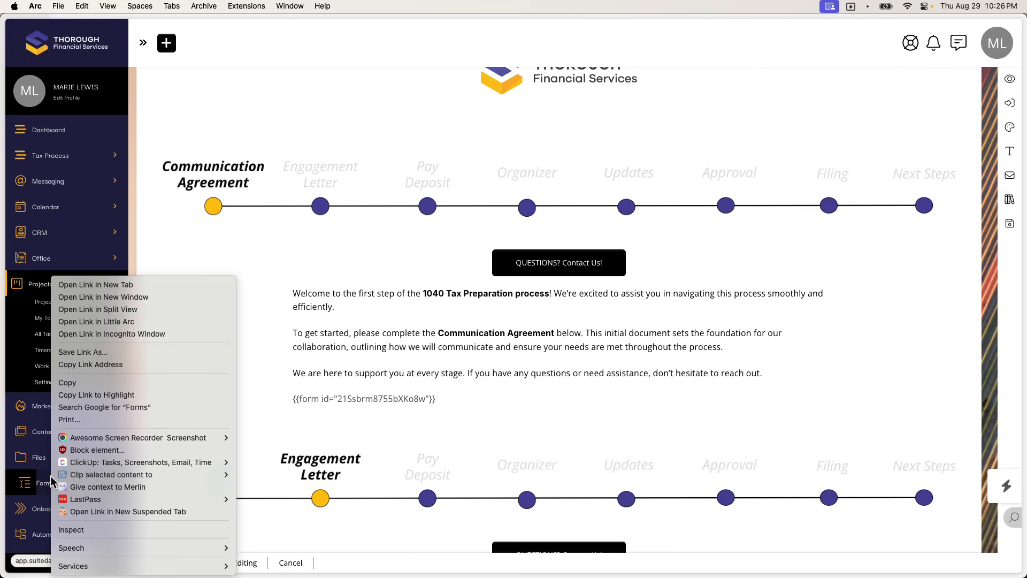
{"action": "left_click", "coordinate": [127, 309]}
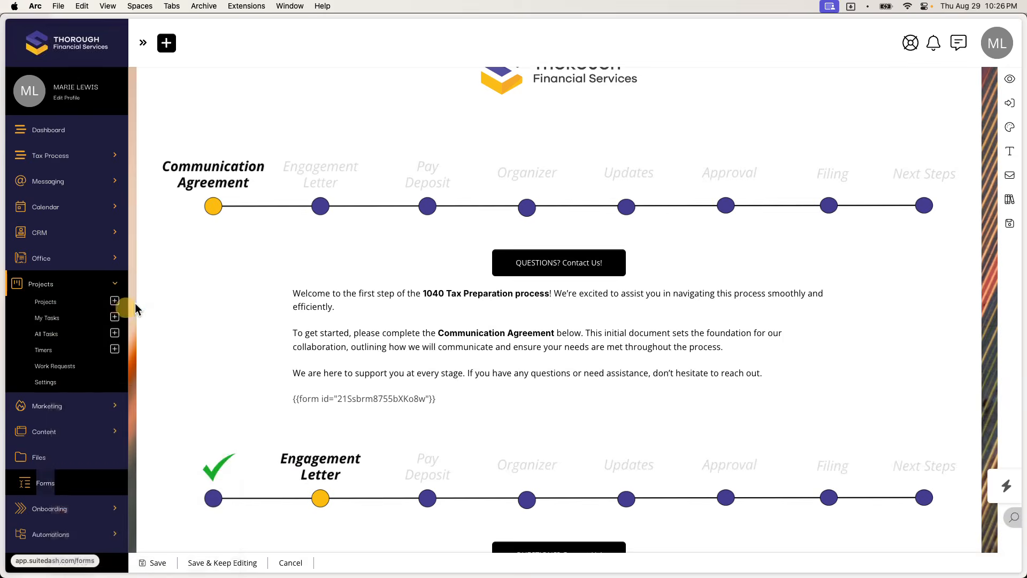
{"action": "scroll", "coordinate": [314, 371], "scroll_direction": "down", "scroll_amount": 3}
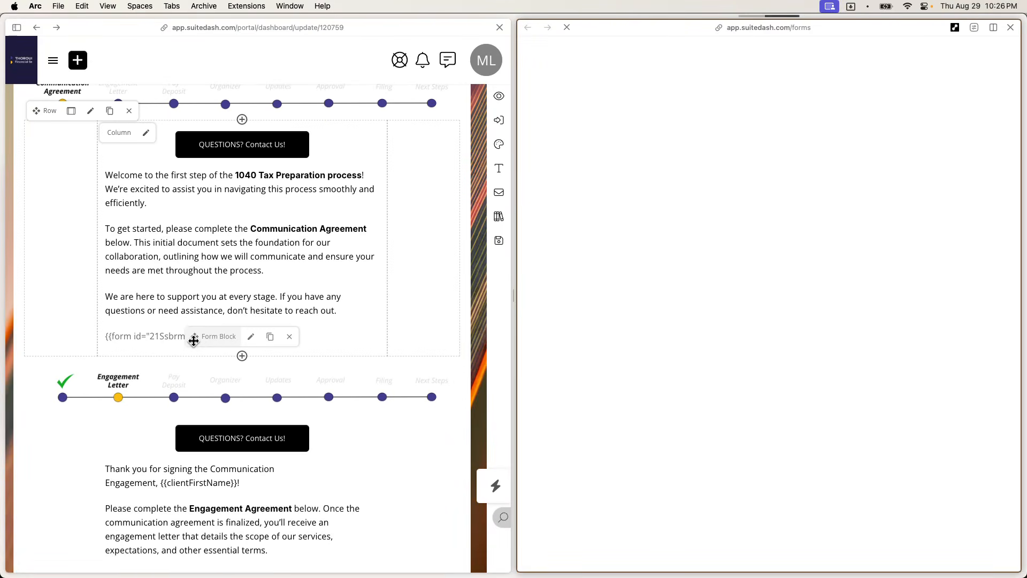
{"action": "scroll", "coordinate": [304, 345], "scroll_direction": "down", "scroll_amount": 3}
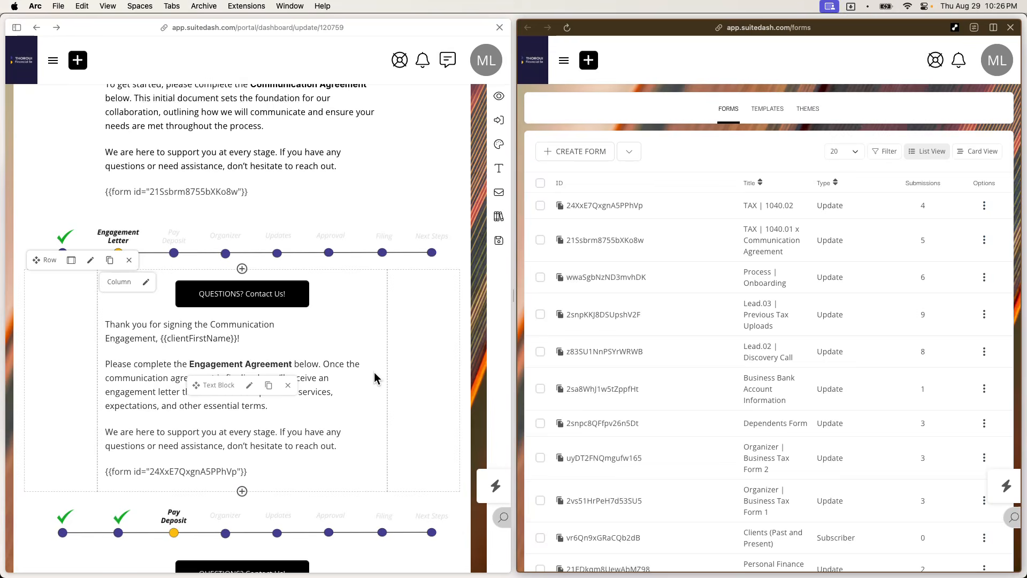
{"action": "scroll", "coordinate": [374, 373], "scroll_direction": "up", "scroll_amount": 1}
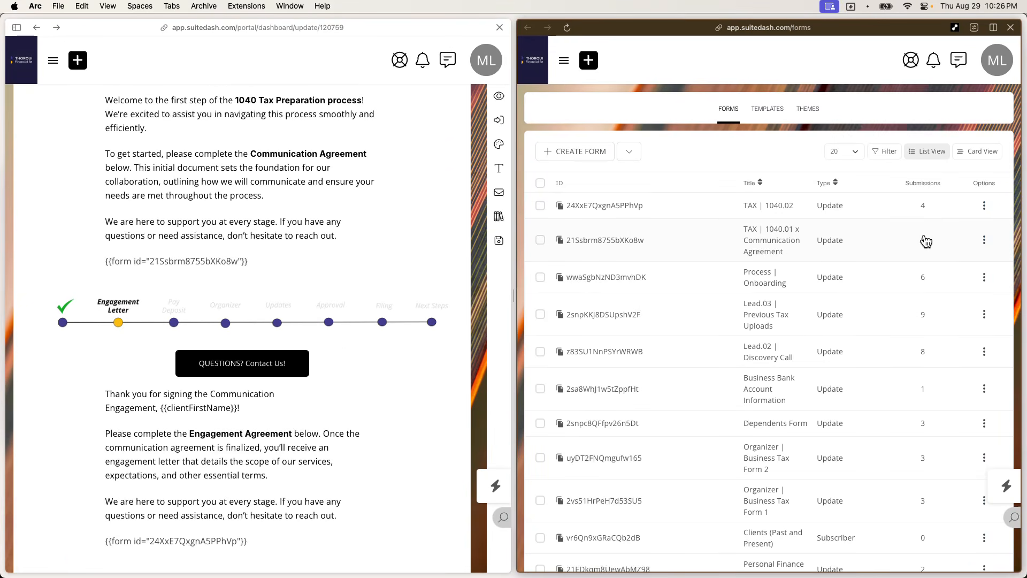
Step: Open the TAX | 1040.01 x Communication Agreement form for editing and look through its settings and form blocks
{"action": "left_click", "coordinate": [985, 242]}
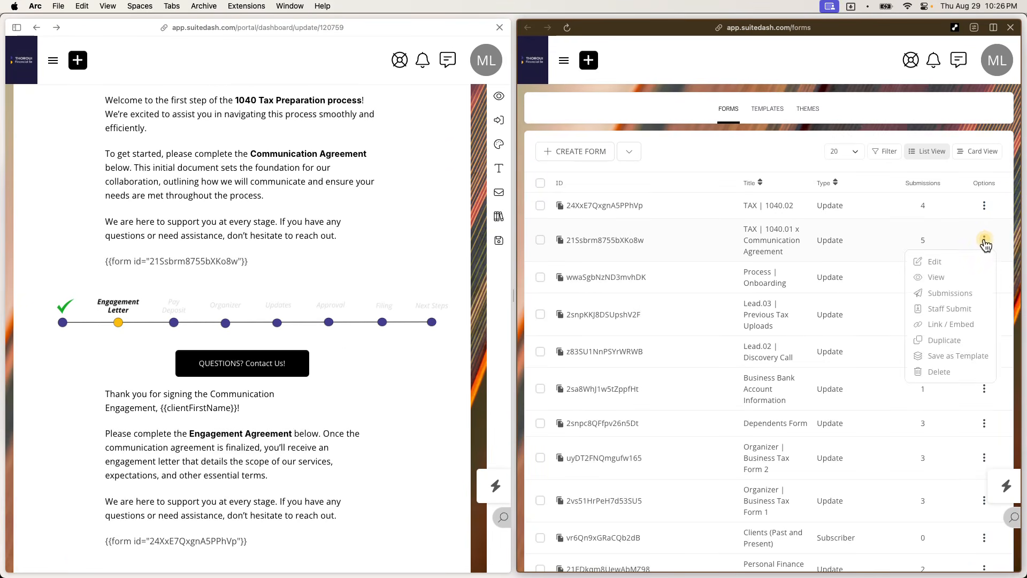
{"action": "left_click", "coordinate": [949, 266]}
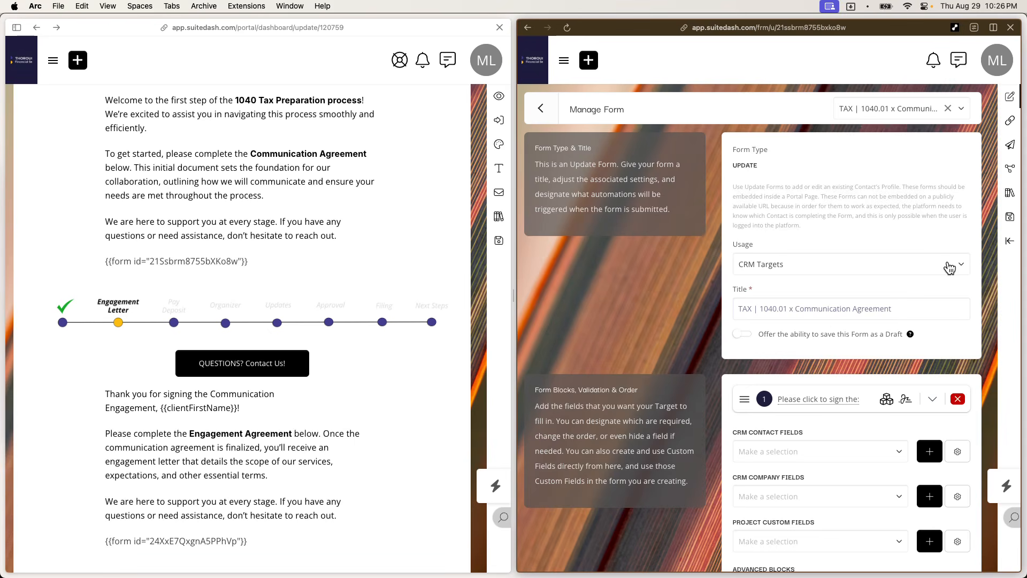
{"action": "scroll", "coordinate": [950, 268], "scroll_direction": "down", "scroll_amount": 5}
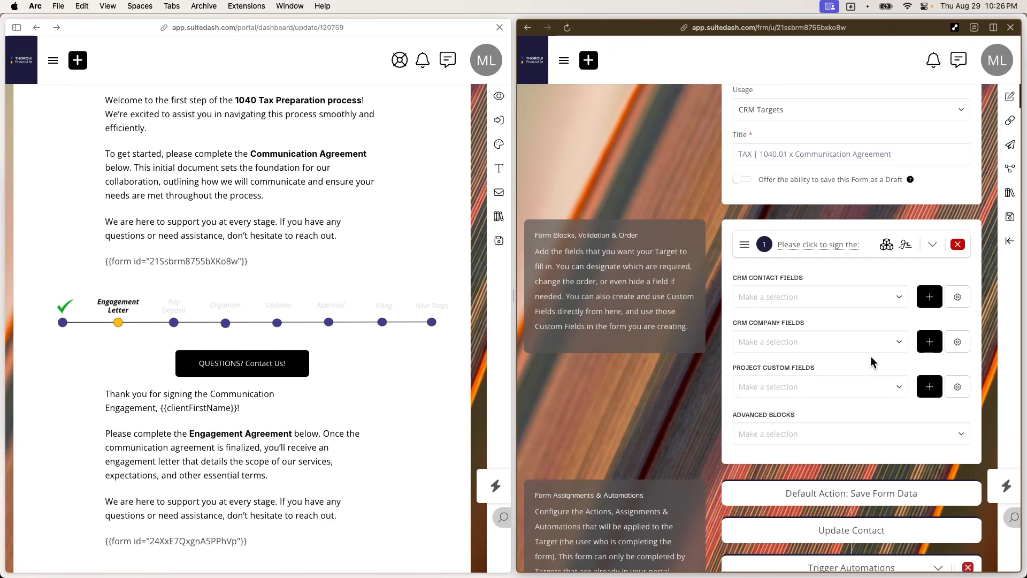
{"action": "scroll", "coordinate": [872, 358], "scroll_direction": "down", "scroll_amount": 5}
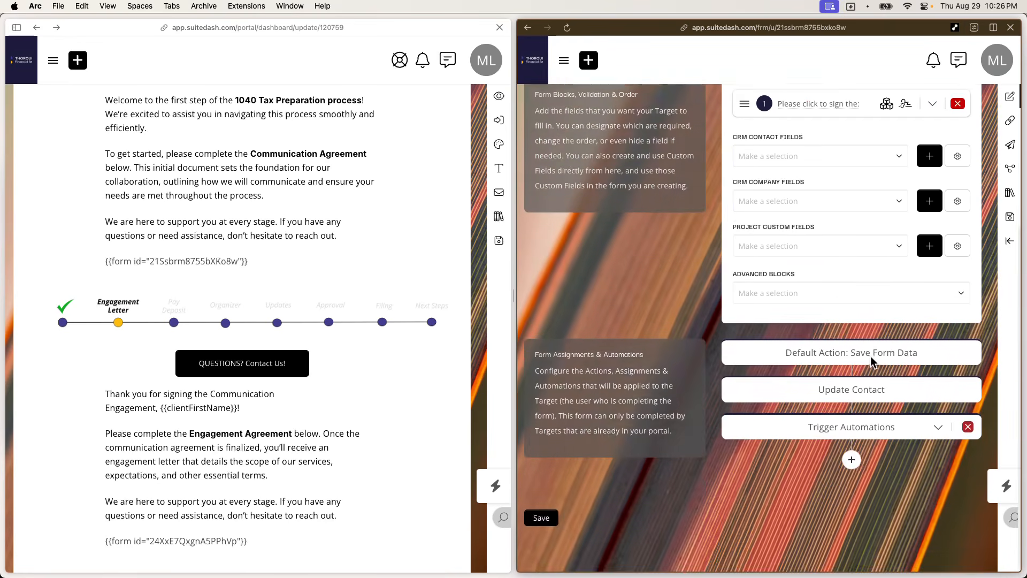
Step: Expand the form's Trigger Automations action and check the automations configured for form completion
{"action": "left_click", "coordinate": [938, 428]}
{"action": "scroll", "coordinate": [936, 426], "scroll_direction": "down", "scroll_amount": 3}
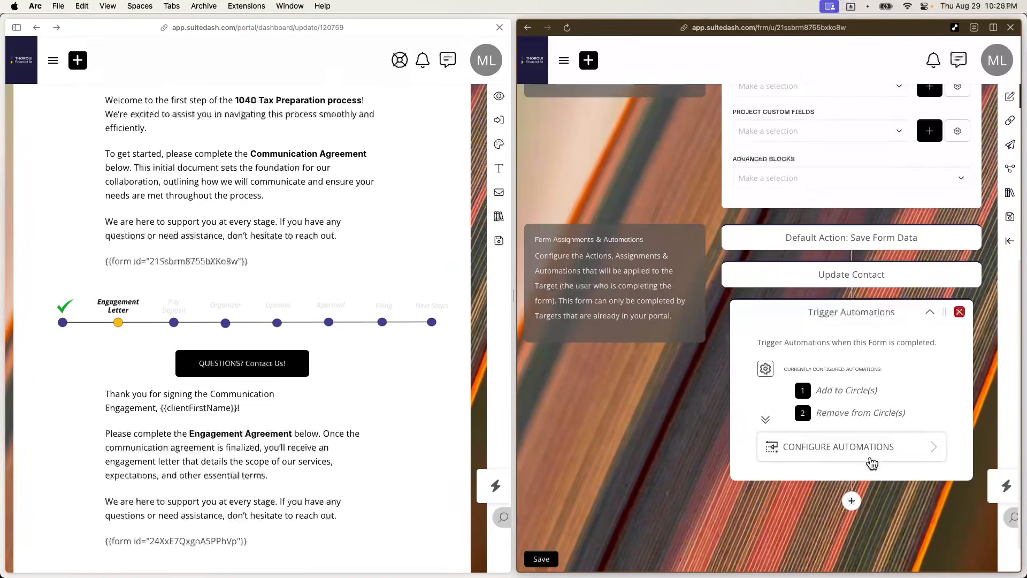
{"action": "scroll", "coordinate": [863, 414], "scroll_direction": "up", "scroll_amount": 3}
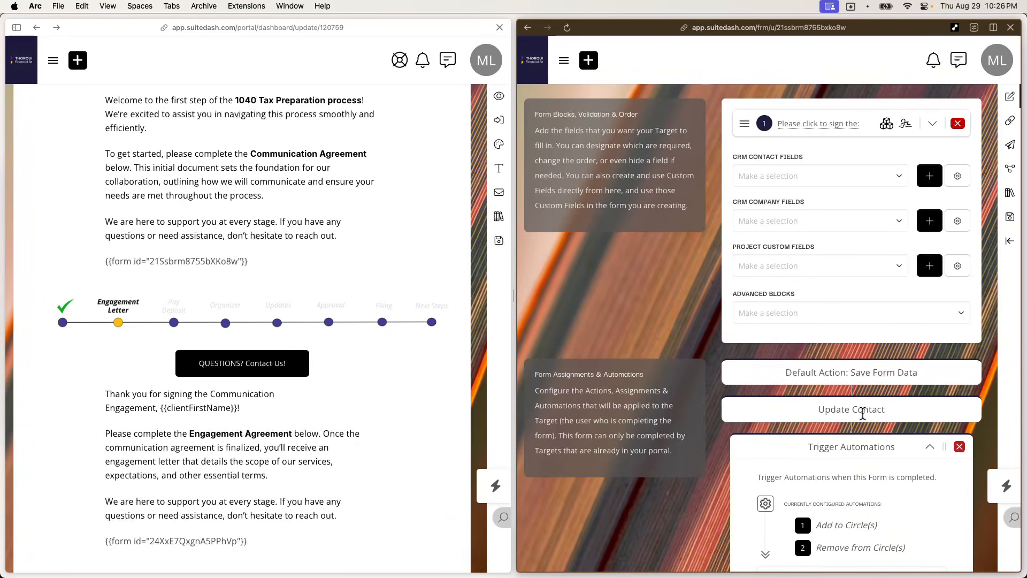
{"action": "scroll", "coordinate": [863, 413], "scroll_direction": "down", "scroll_amount": 1}
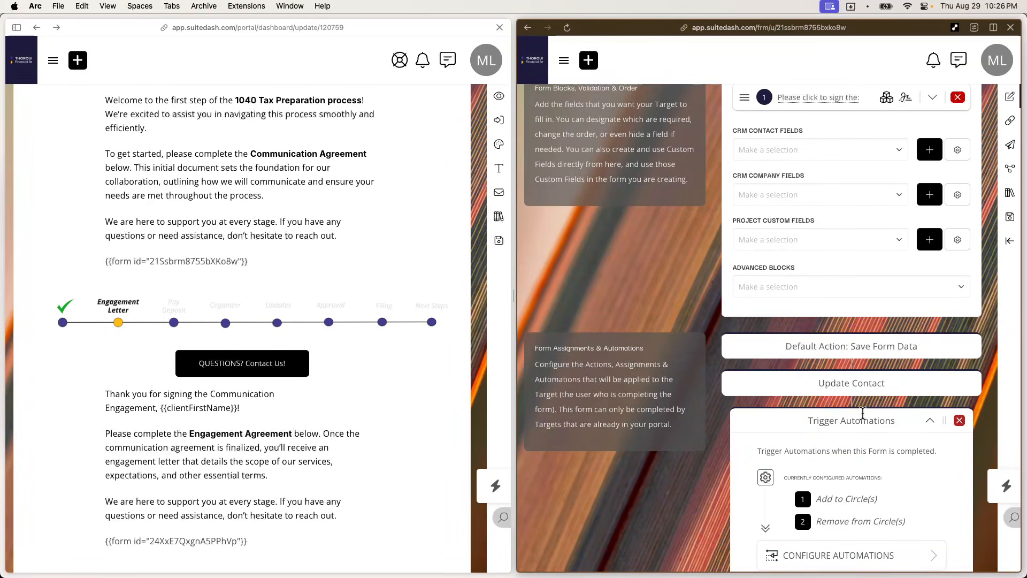
Step: Review the portal page's Communication Agreement section and its embedded form block alongside the form's automations
{"action": "scroll", "coordinate": [307, 262], "scroll_direction": "up", "scroll_amount": 5}
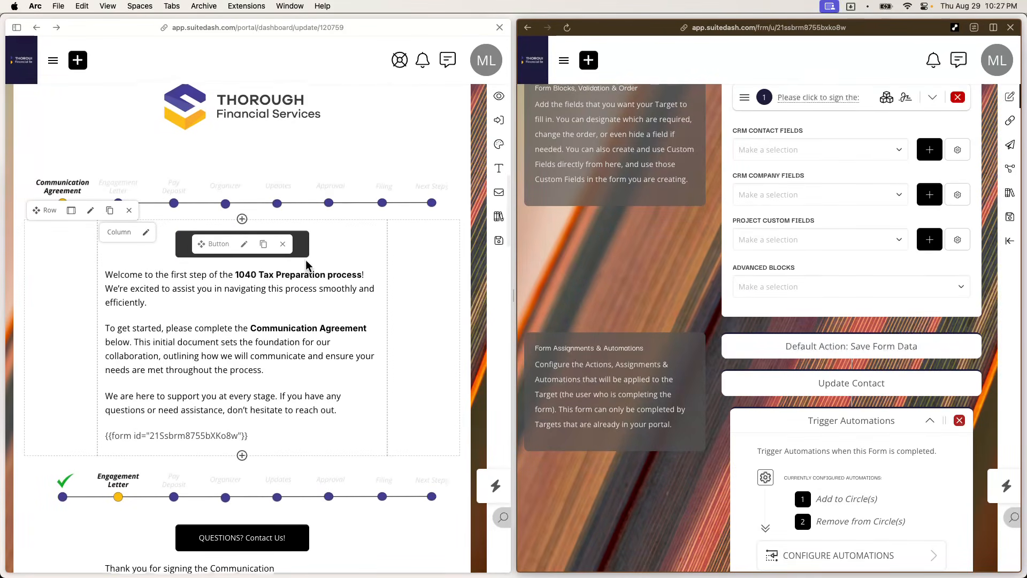
{"action": "scroll", "coordinate": [308, 262], "scroll_direction": "down", "scroll_amount": 2}
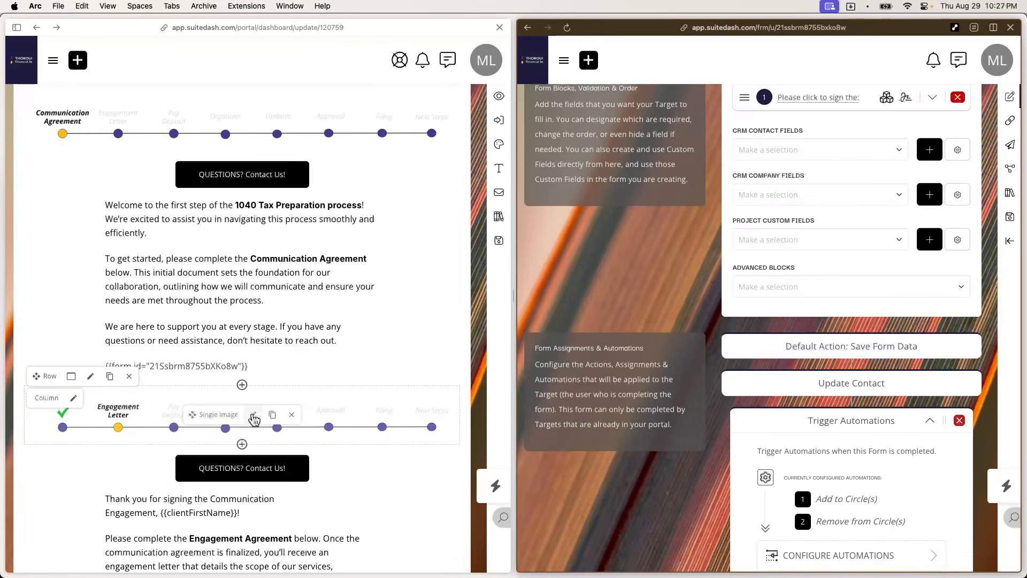
{"action": "mouse_move", "coordinate": [272, 367]}
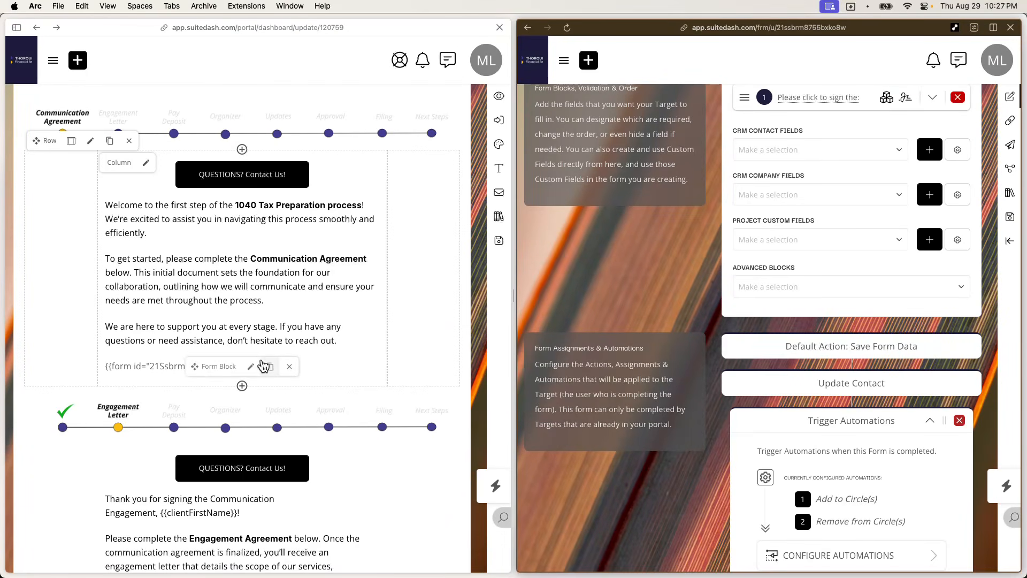
Step: Review the portal page's Communication Agreement stage and open the form's automation configuration to examine its circle changes
{"action": "mouse_move", "coordinate": [235, 272]}
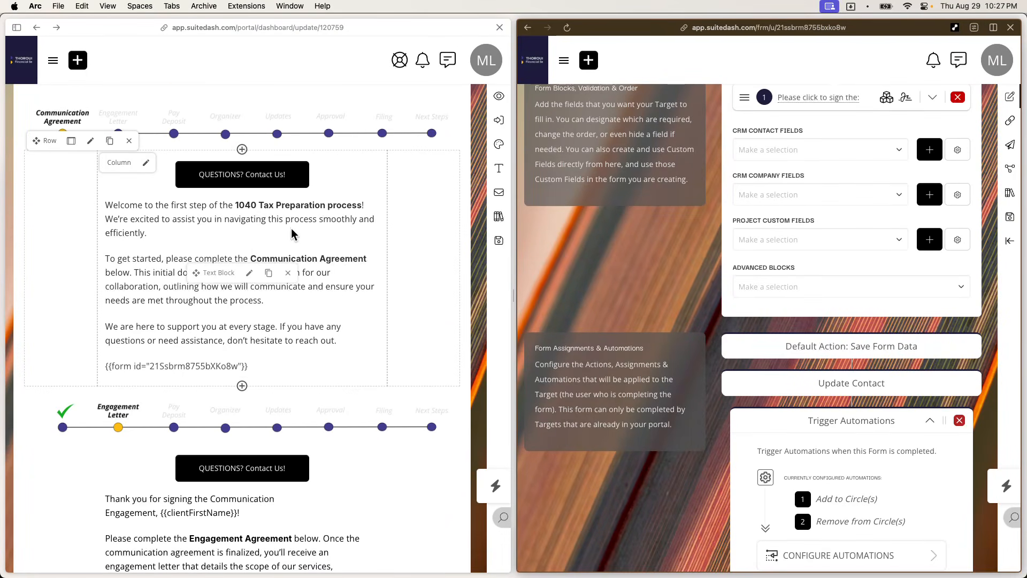
{"action": "scroll", "coordinate": [296, 236], "scroll_direction": "up", "scroll_amount": 2}
{"action": "mouse_move", "coordinate": [78, 164]}
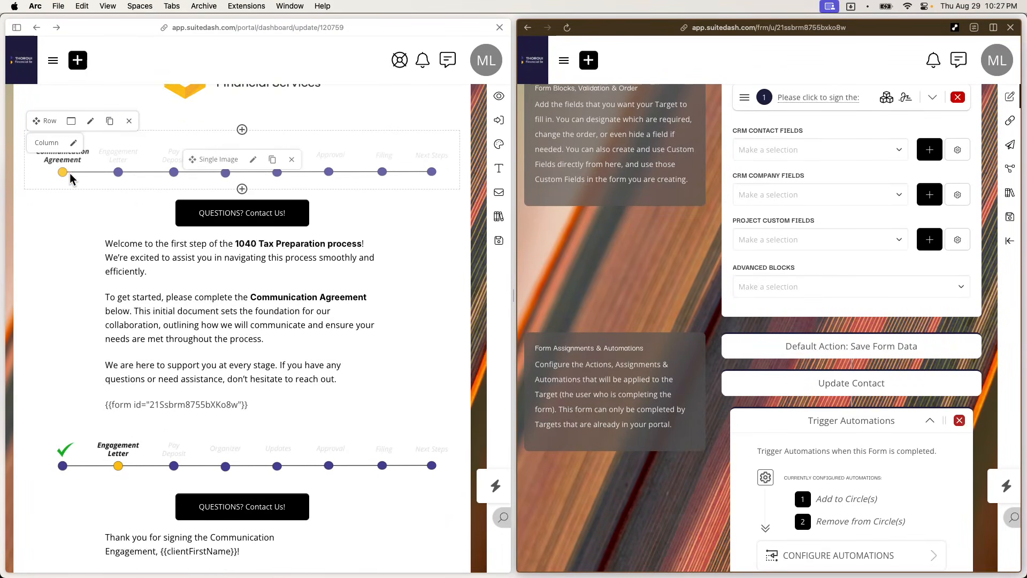
{"action": "mouse_move", "coordinate": [194, 406]}
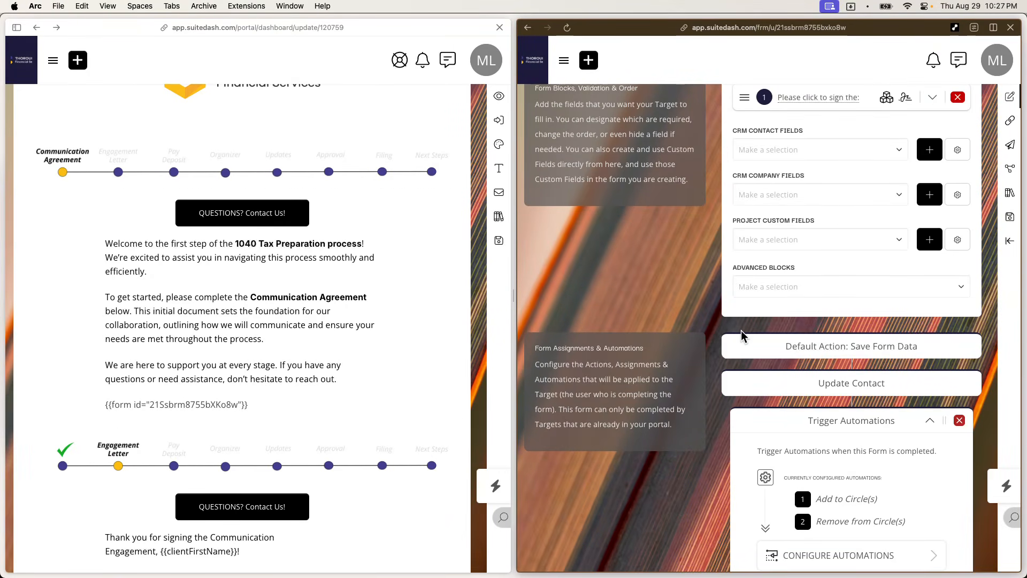
{"action": "scroll", "coordinate": [776, 374], "scroll_direction": "down", "scroll_amount": 3}
{"action": "left_click", "coordinate": [885, 462]}
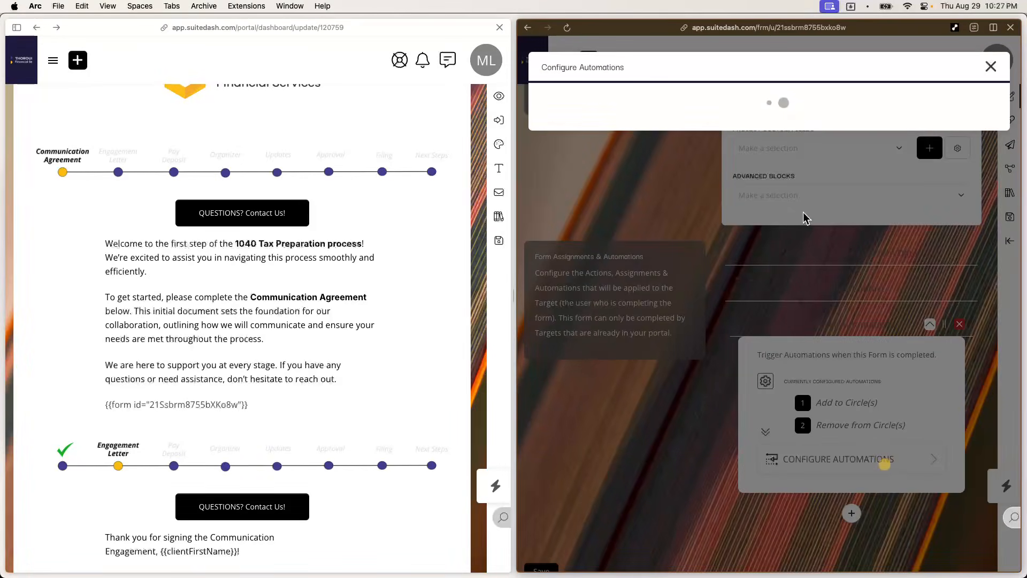
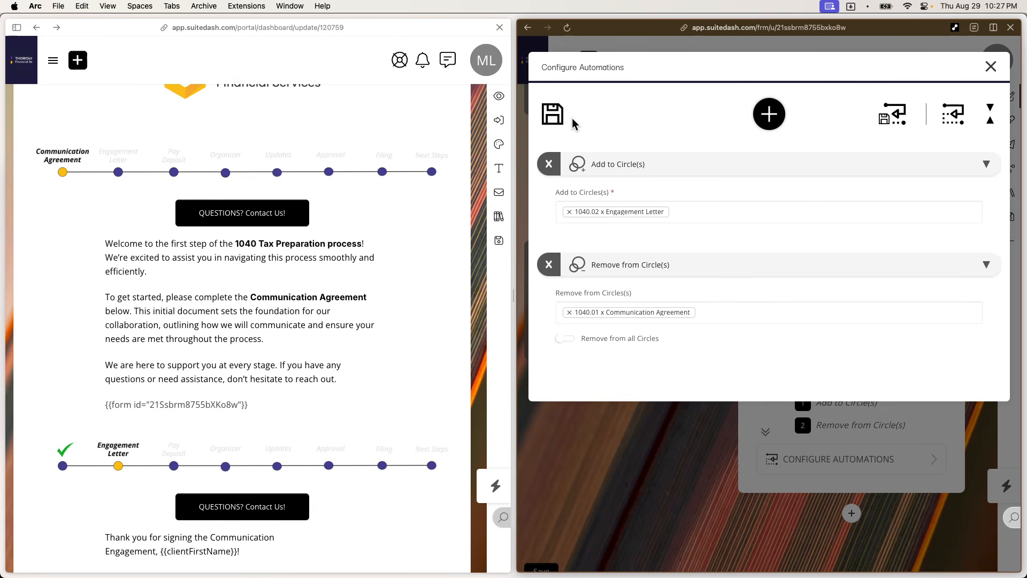
Step: Browse the automation actions that could be added to the form, and close the configuration without adding any
{"action": "left_click", "coordinate": [769, 113]}
{"action": "scroll", "coordinate": [892, 277], "scroll_direction": "down", "scroll_amount": 1}
{"action": "scroll", "coordinate": [893, 275], "scroll_direction": "down", "scroll_amount": 4}
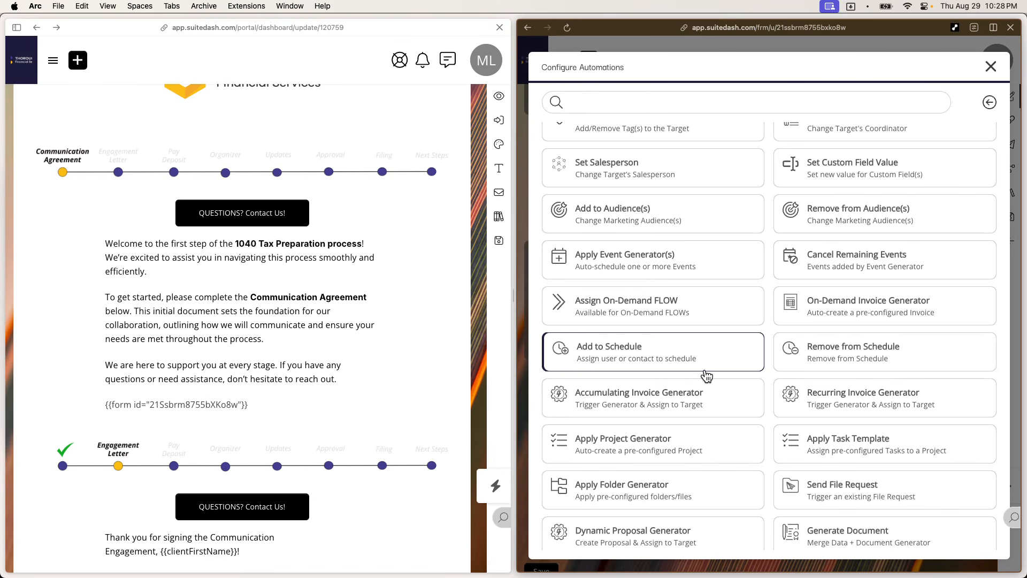
{"action": "scroll", "coordinate": [707, 377], "scroll_direction": "down", "scroll_amount": 3}
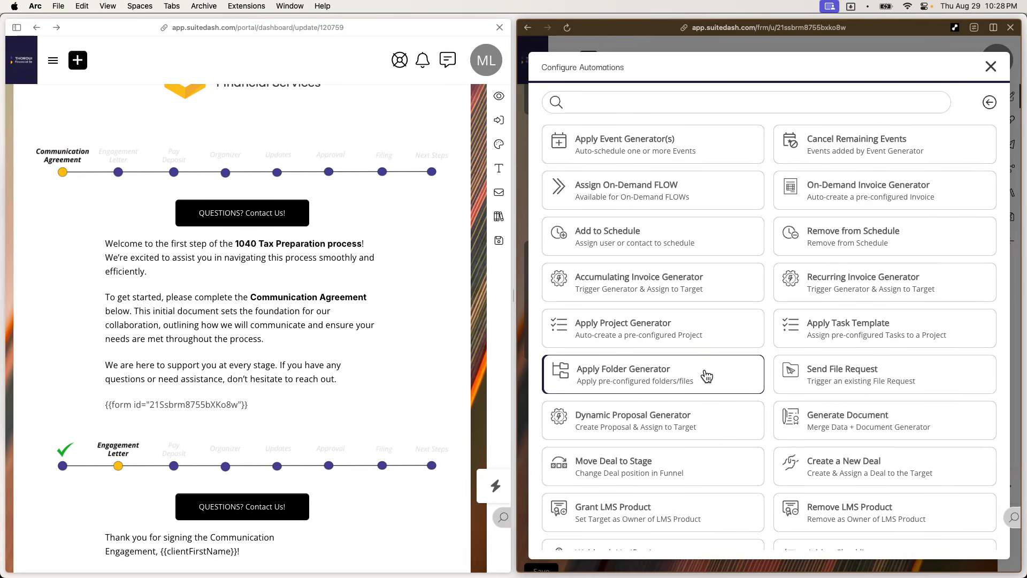
{"action": "scroll", "coordinate": [707, 376], "scroll_direction": "down", "scroll_amount": 2}
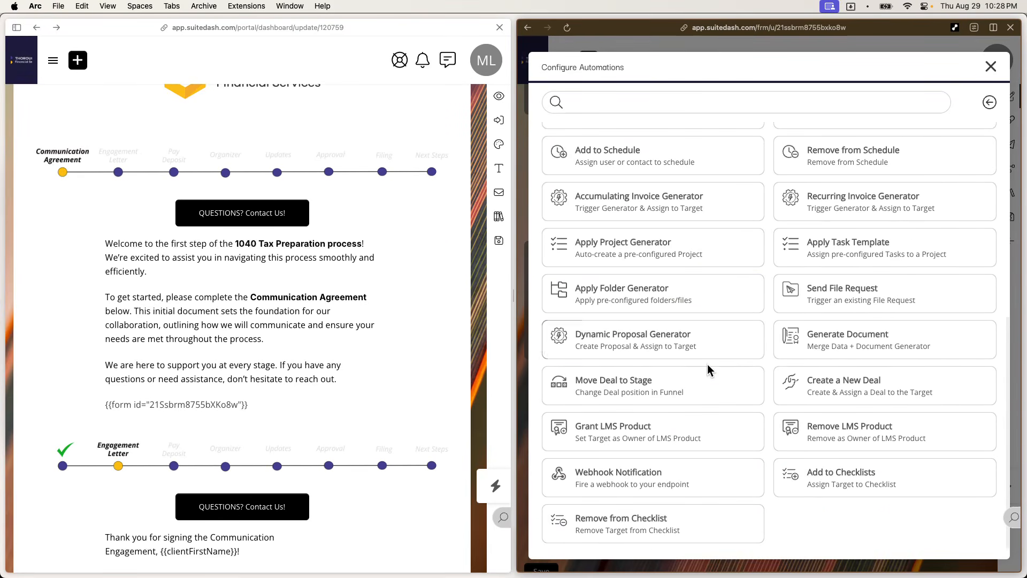
{"action": "left_click", "coordinate": [991, 67]}
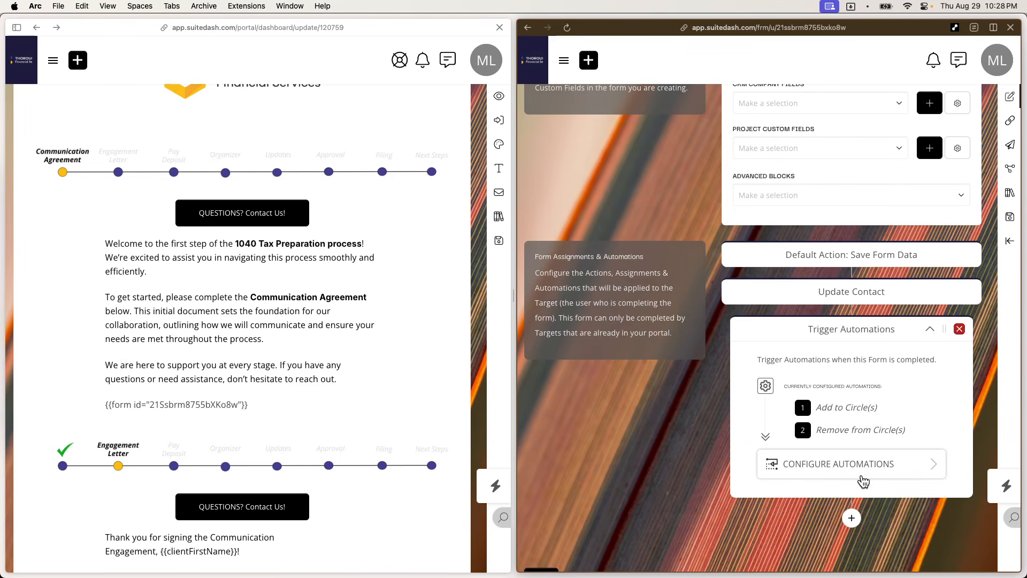
Step: Save the Communication Agreement form while keeping it open for editing
{"action": "scroll", "coordinate": [865, 481], "scroll_direction": "up", "scroll_amount": 3}
{"action": "left_click", "coordinate": [1010, 216]}
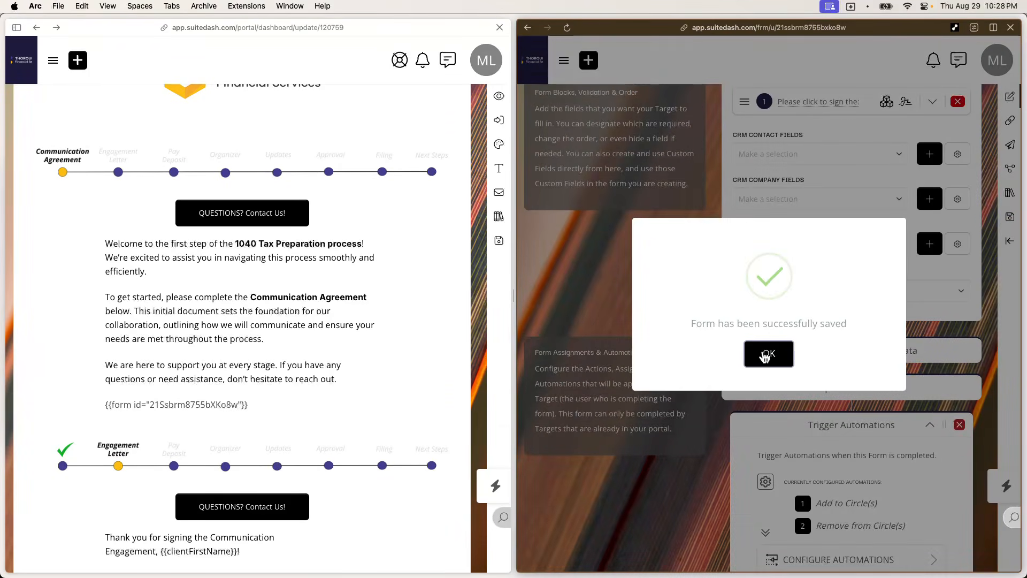
{"action": "left_click", "coordinate": [769, 353]}
Step: Bring the portal page to its Engagement Letter section and switch the form editor to the TAX | 1040.02 form
{"action": "scroll", "coordinate": [393, 373], "scroll_direction": "down", "scroll_amount": 4}
{"action": "scroll", "coordinate": [392, 373], "scroll_direction": "down", "scroll_amount": 2}
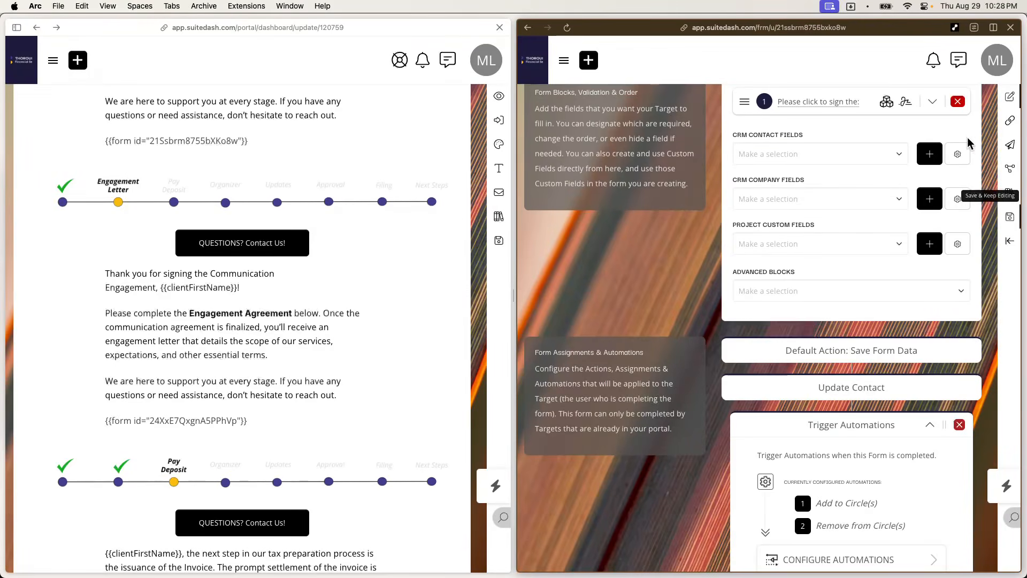
{"action": "scroll", "coordinate": [967, 137], "scroll_direction": "up", "scroll_amount": 6}
{"action": "left_click", "coordinate": [895, 114]}
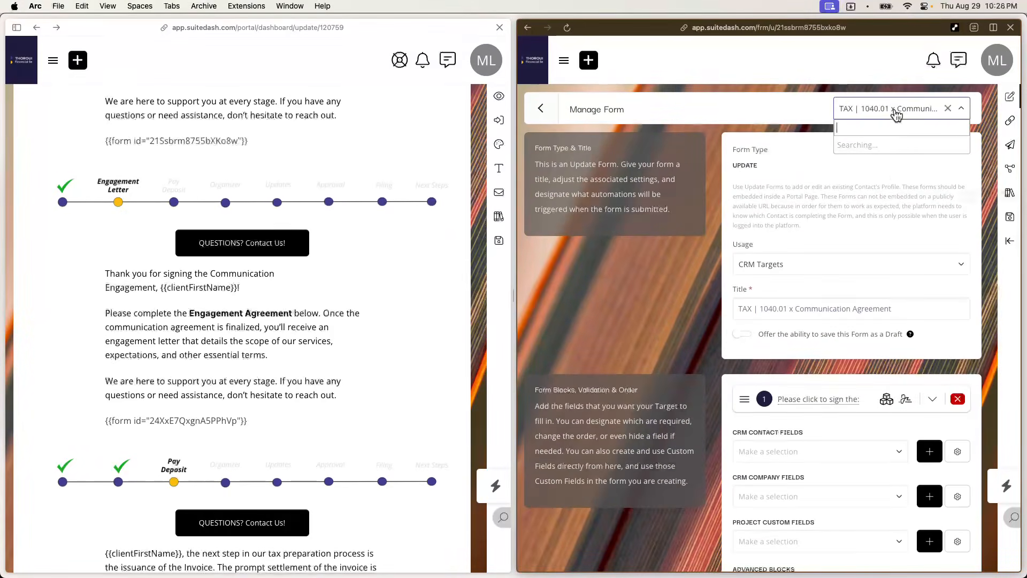
{"action": "scroll", "coordinate": [876, 171], "scroll_direction": "down", "scroll_amount": 5}
{"action": "scroll", "coordinate": [876, 178], "scroll_direction": "down", "scroll_amount": 5}
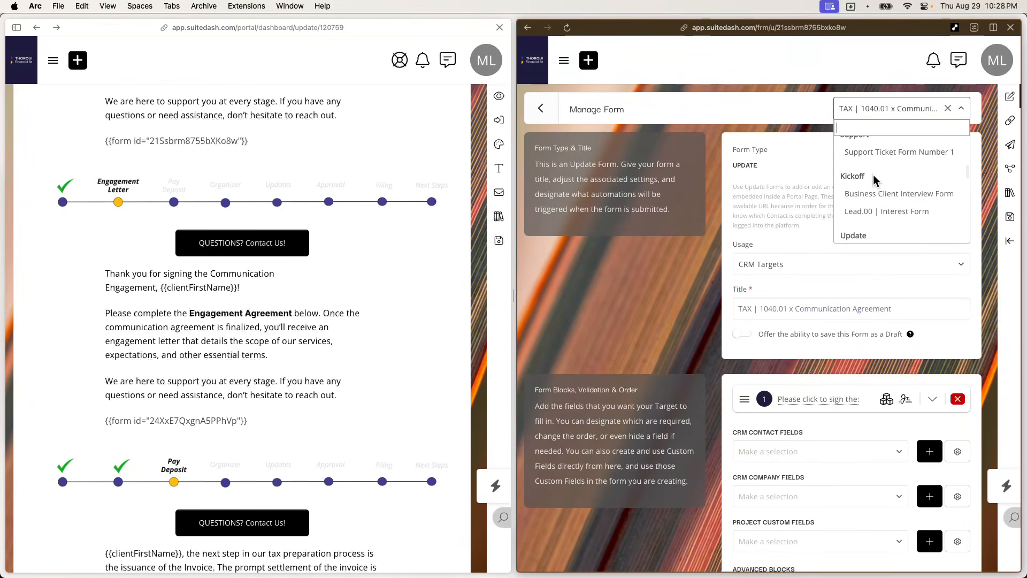
{"action": "left_click", "coordinate": [890, 145]}
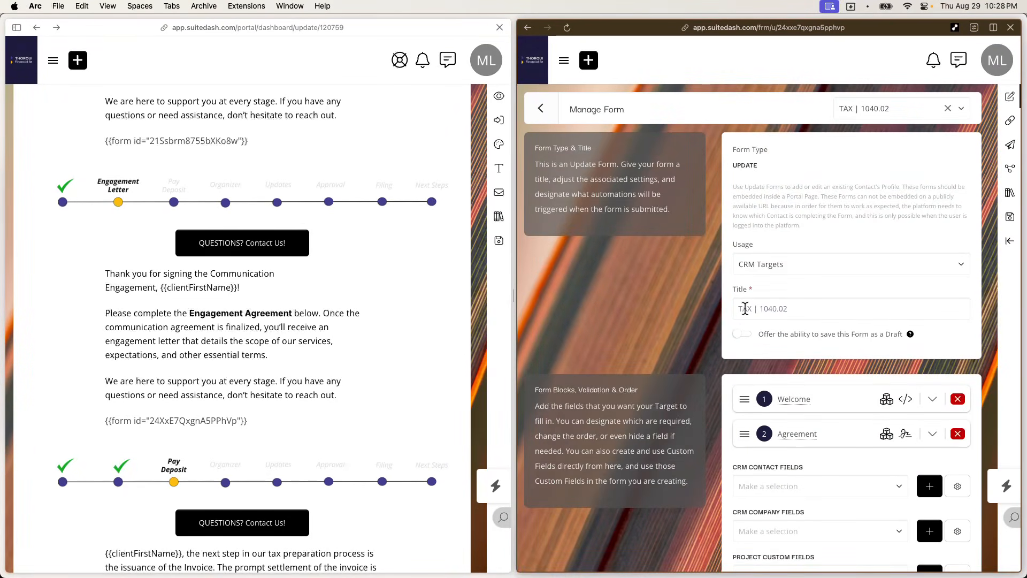
Step: Rename the form's title as "TAX | 1040.02 x Engagement Letter"
{"action": "left_click", "coordinate": [806, 305]}
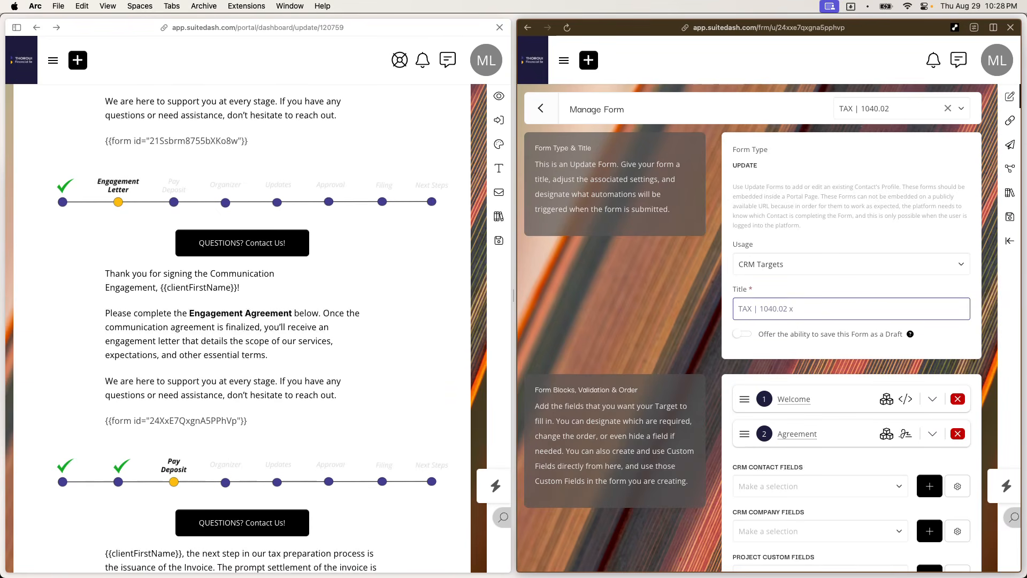
{"action": "type", "text": "x Em"}
{"action": "type", "text": "gag"}
{"action": "type", "text": "ement Letter"}
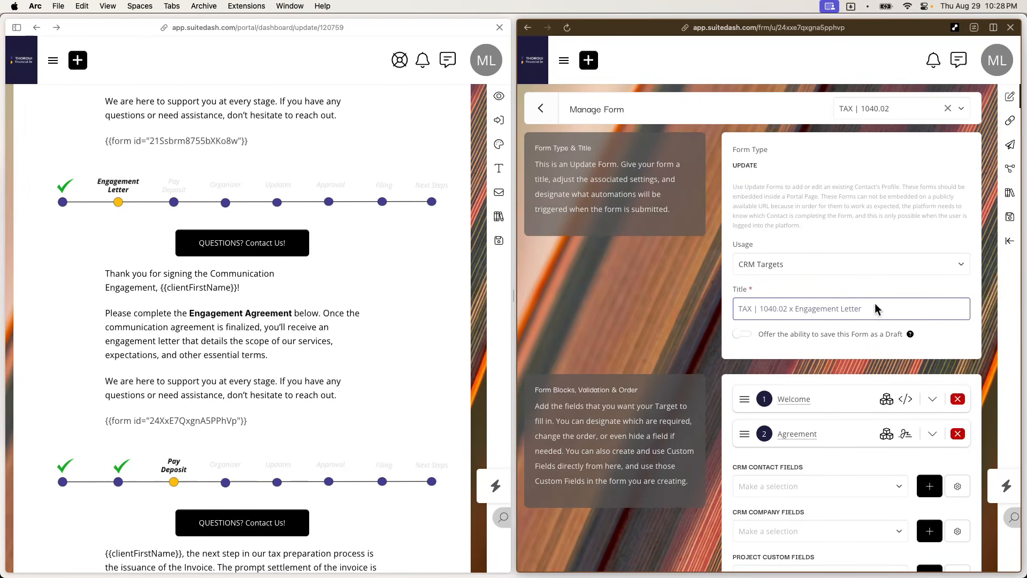
Step: Delete the form's Welcome block and rename the Agreement block as "Please click here to sign:"
{"action": "scroll", "coordinate": [855, 379], "scroll_direction": "down", "scroll_amount": 1}
{"action": "scroll", "coordinate": [855, 379], "scroll_direction": "down", "scroll_amount": 3}
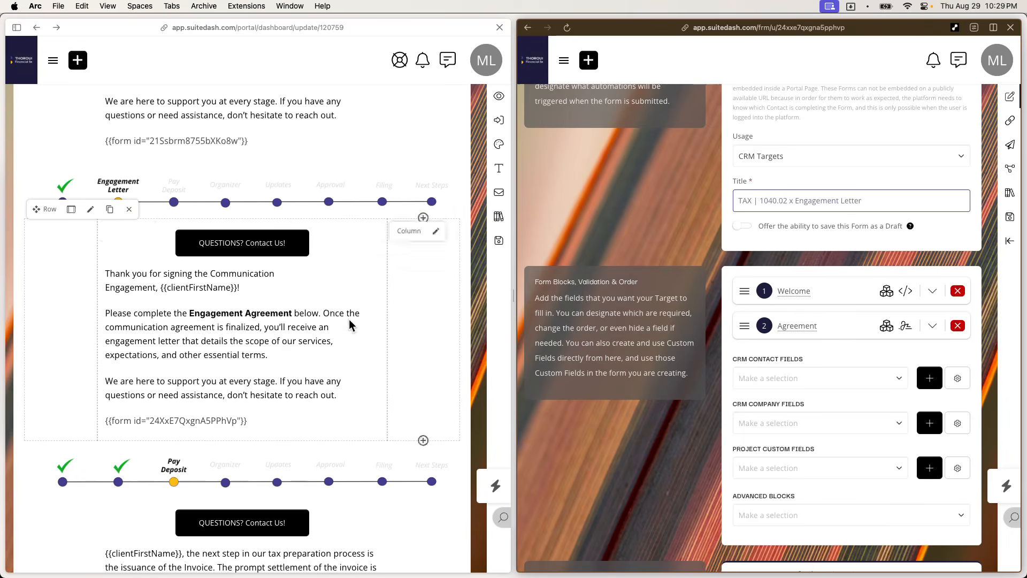
{"action": "left_click", "coordinate": [958, 291]}
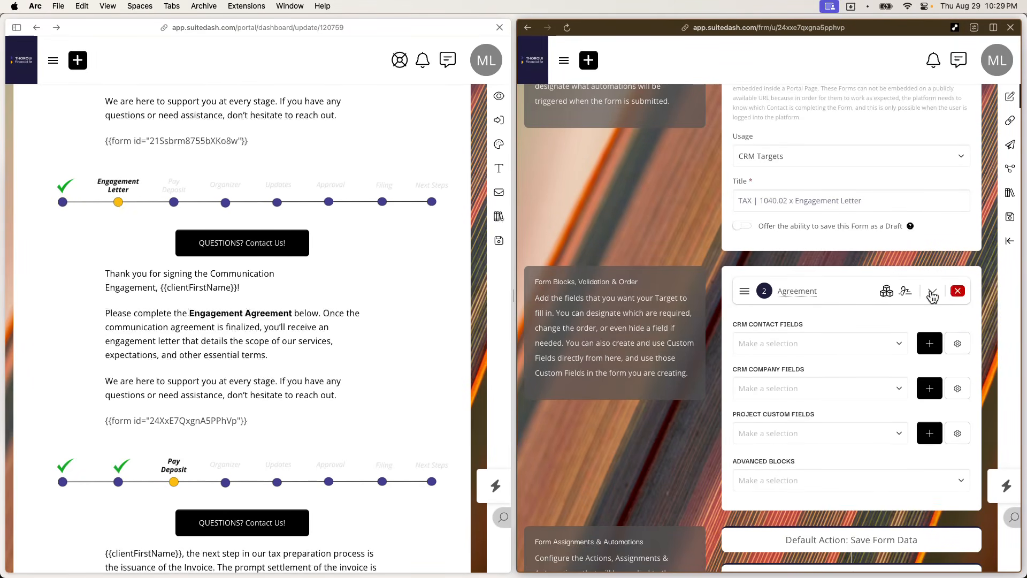
{"action": "left_click", "coordinate": [812, 291]}
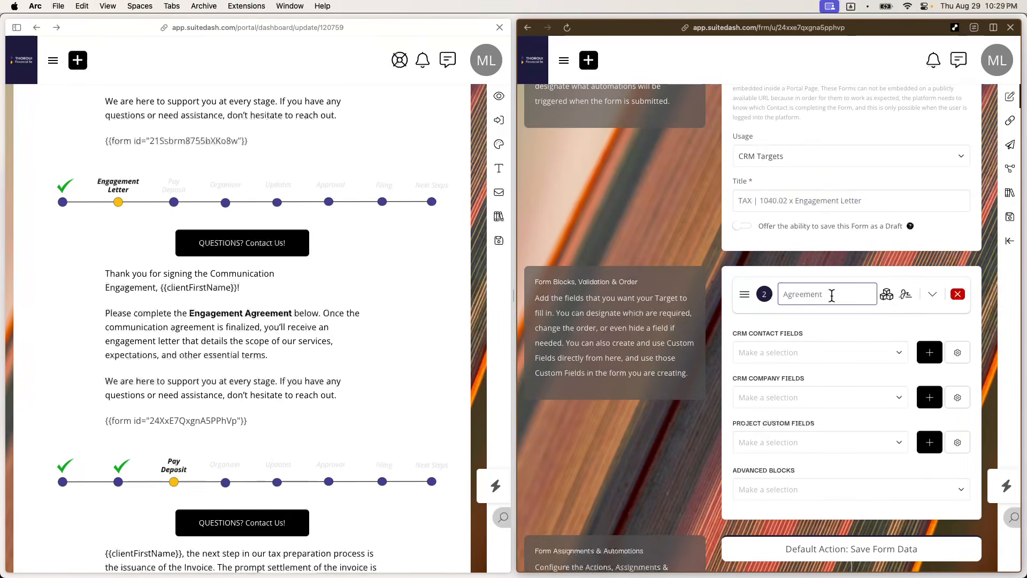
{"action": "type", "text": "P"}
{"action": "type", "text": "lease click her t"}
{"action": "type", "text": "e"}
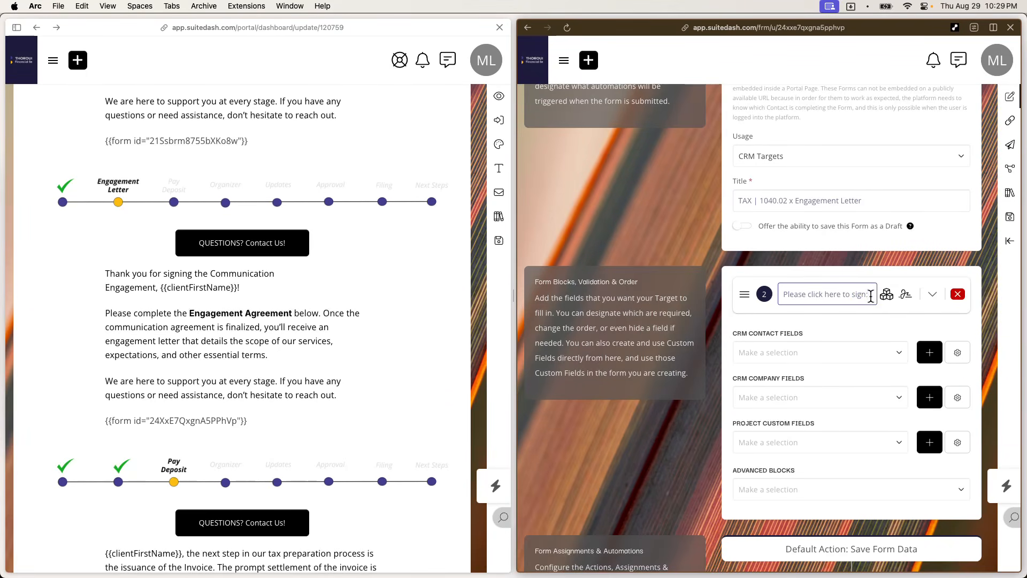
Step: Expand the signature block to check its sub-title, button label and signature statement, and save the form
{"action": "left_click", "coordinate": [932, 294]}
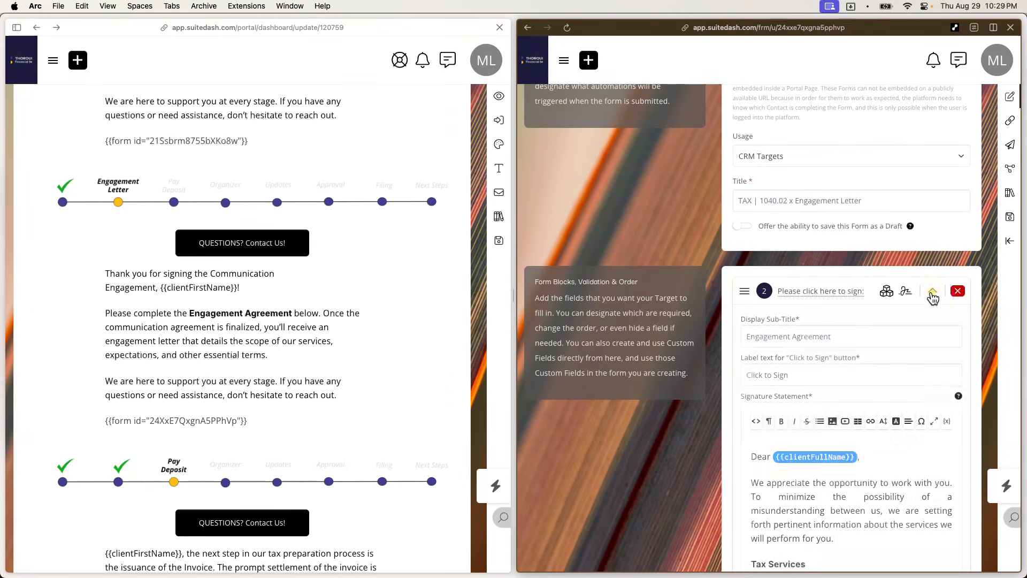
{"action": "scroll", "coordinate": [823, 363], "scroll_direction": "down", "scroll_amount": 2}
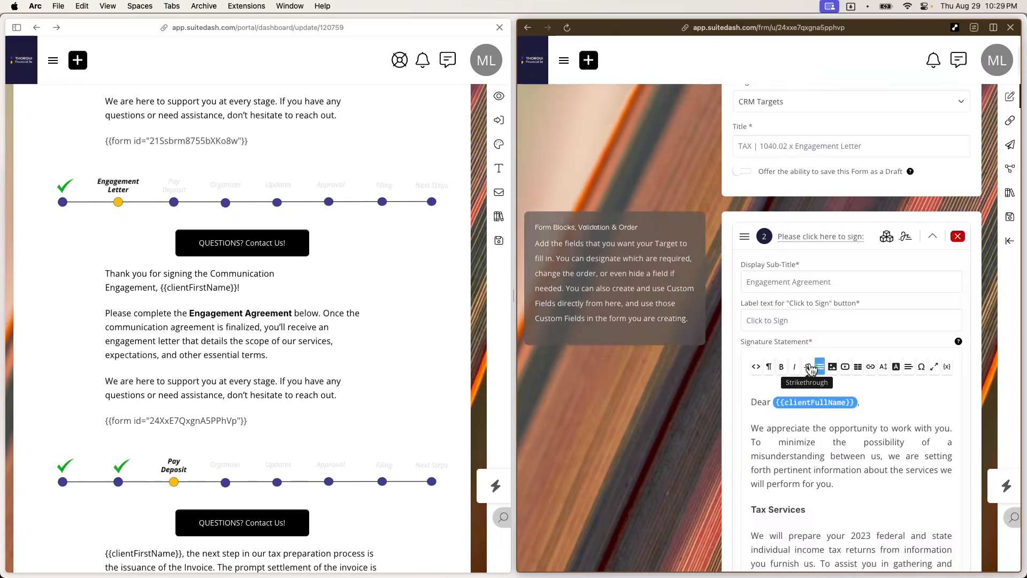
{"action": "scroll", "coordinate": [852, 428], "scroll_direction": "up", "scroll_amount": 4}
{"action": "scroll", "coordinate": [851, 428], "scroll_direction": "down", "scroll_amount": 2}
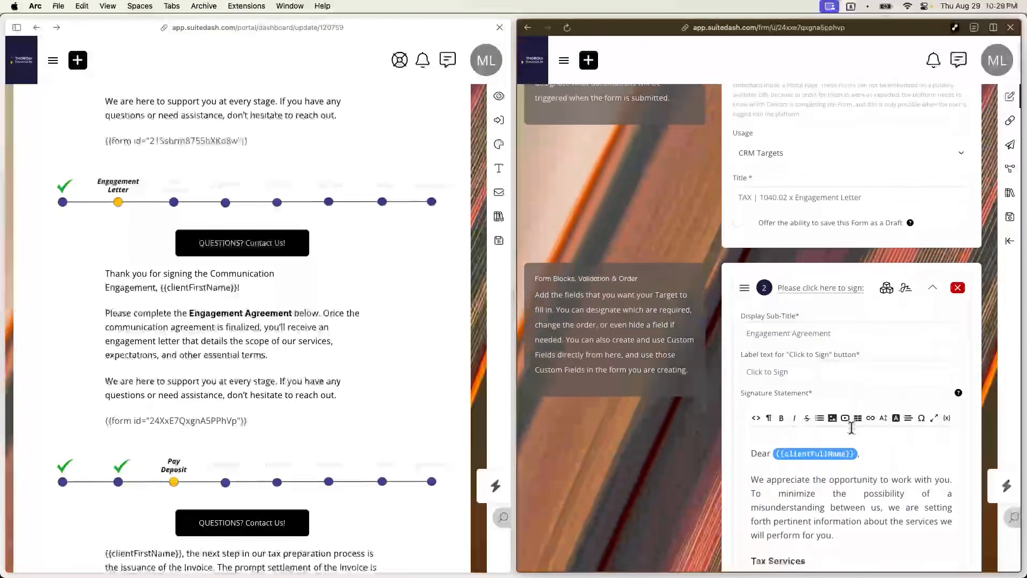
{"action": "scroll", "coordinate": [851, 428], "scroll_direction": "up", "scroll_amount": 2}
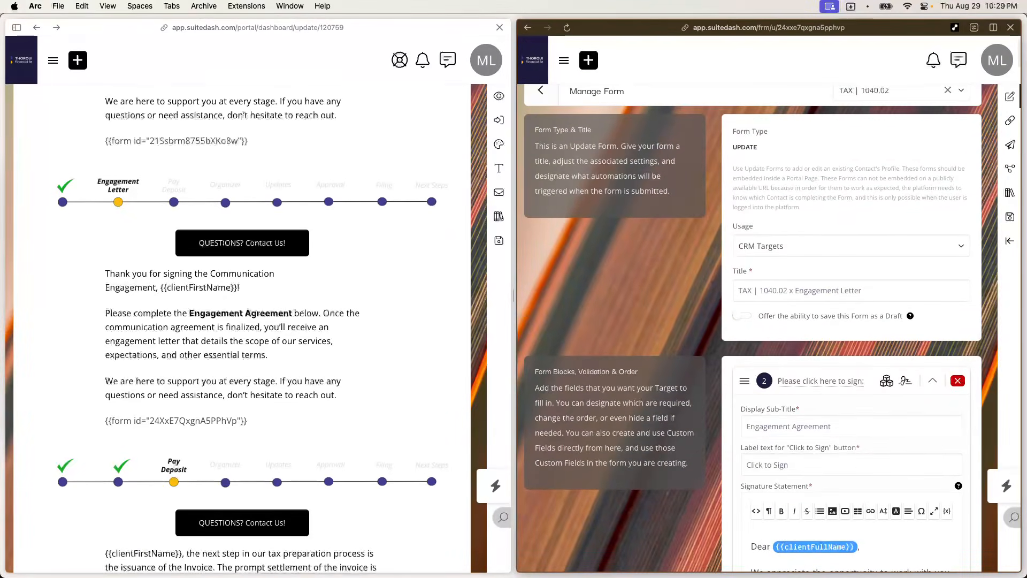
{"action": "left_click", "coordinate": [1011, 223]}
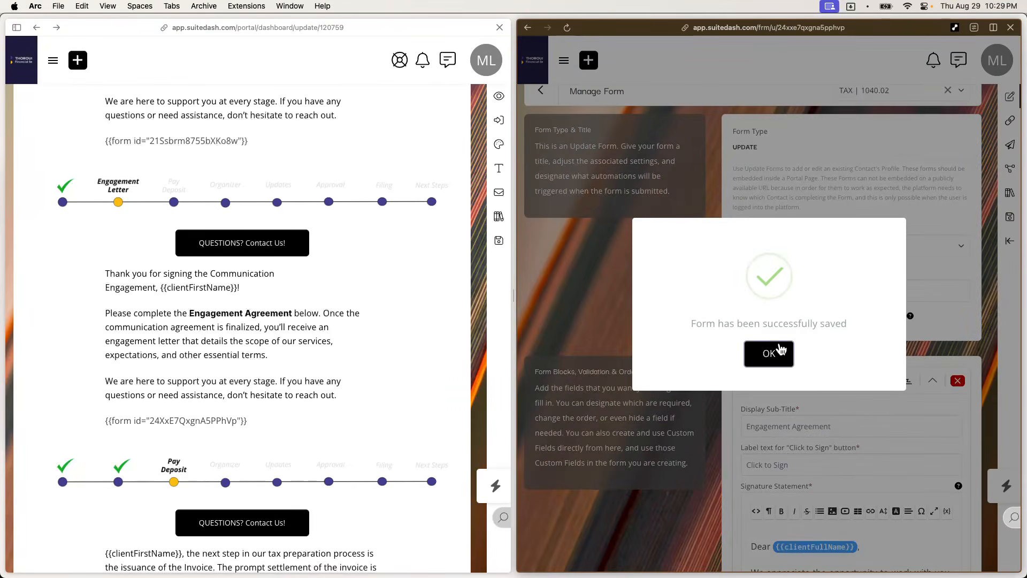
{"action": "left_click", "coordinate": [780, 349]}
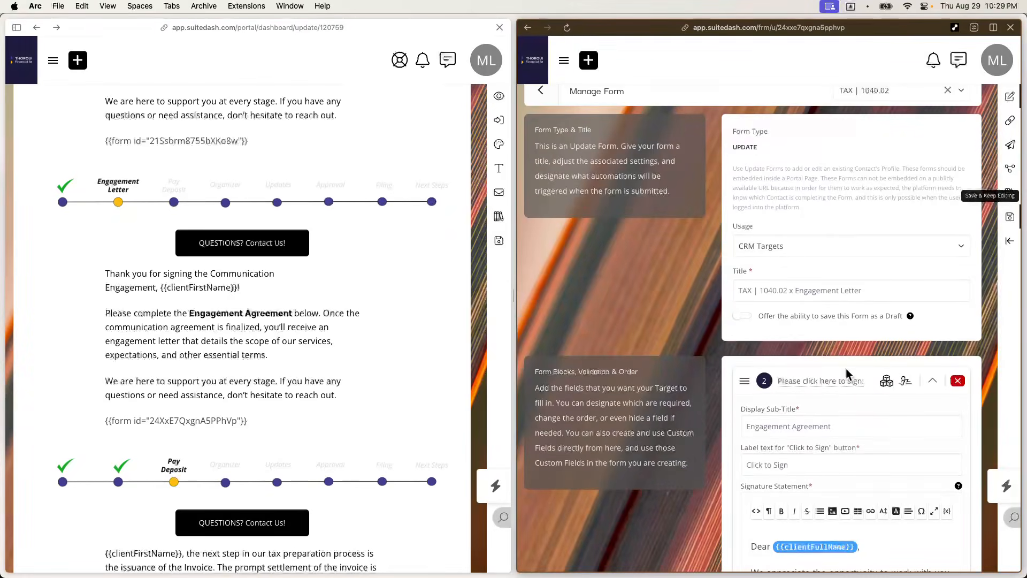
Step: Preview the Engagement Letter form's Link / Embed page in a separate tab, close it, and return to the split view
{"action": "right_click", "coordinate": [1010, 120]}
{"action": "left_click", "coordinate": [945, 138]}
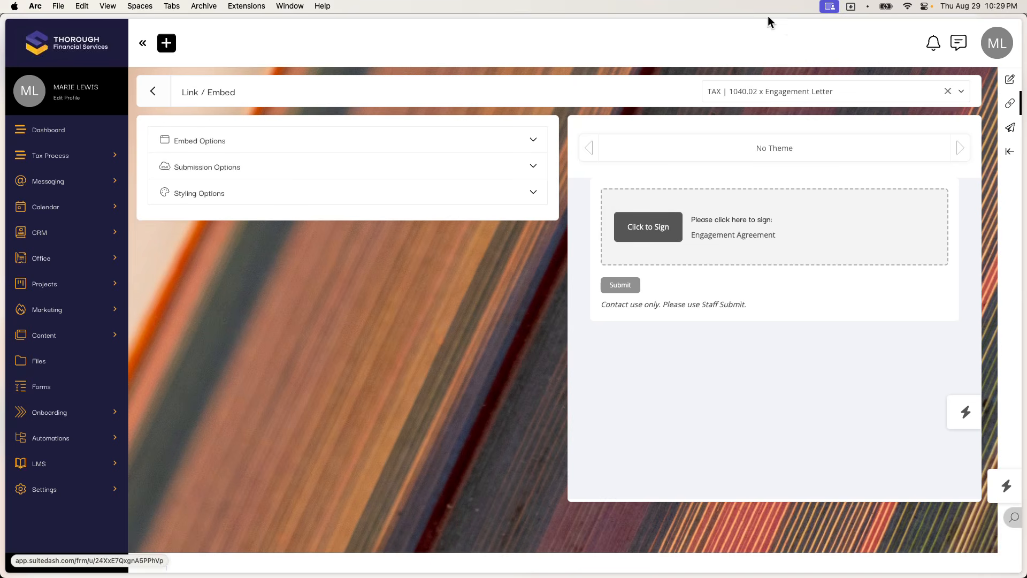
{"action": "mouse_move", "coordinate": [2, 246]}
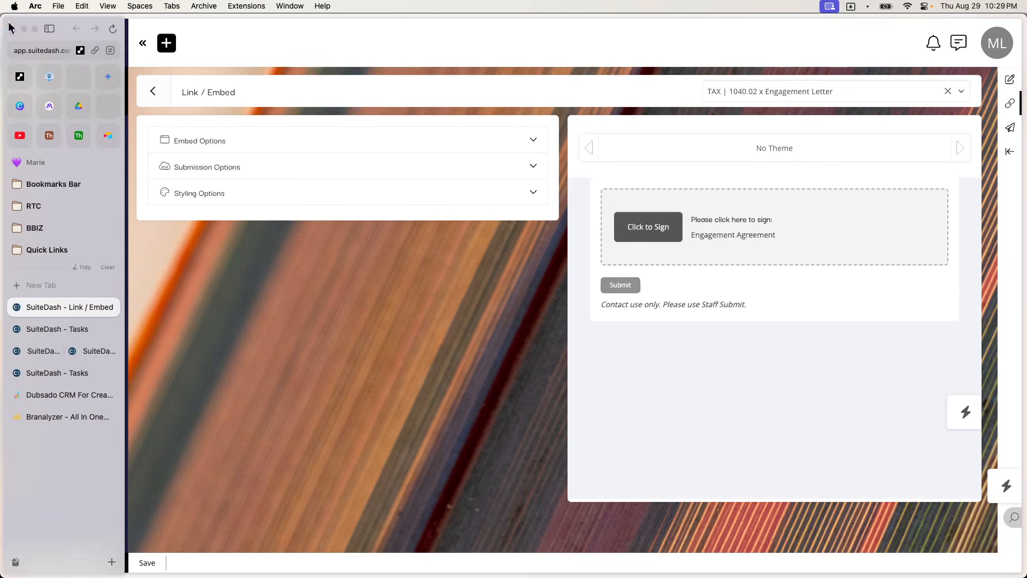
{"action": "left_click", "coordinate": [111, 308]}
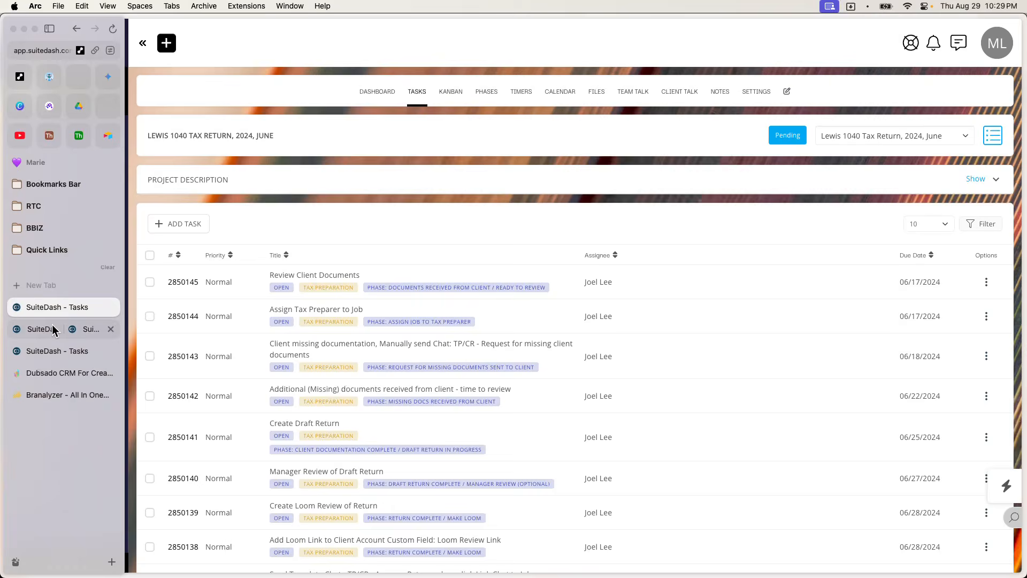
{"action": "left_click", "coordinate": [52, 331]}
Step: Expand the Engagement Letter form's Trigger Automations action and open its configuration to examine the circle and invoice automations
{"action": "scroll", "coordinate": [862, 306], "scroll_direction": "down", "scroll_amount": 10}
{"action": "scroll", "coordinate": [862, 306], "scroll_direction": "down", "scroll_amount": 15}
{"action": "scroll", "coordinate": [862, 307], "scroll_direction": "down", "scroll_amount": 15}
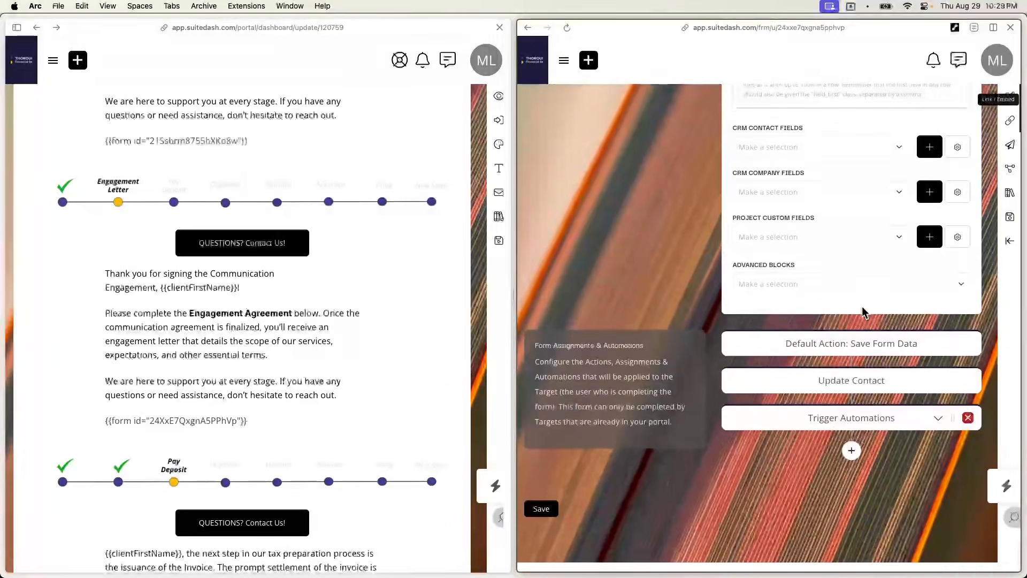
{"action": "left_click", "coordinate": [935, 427]}
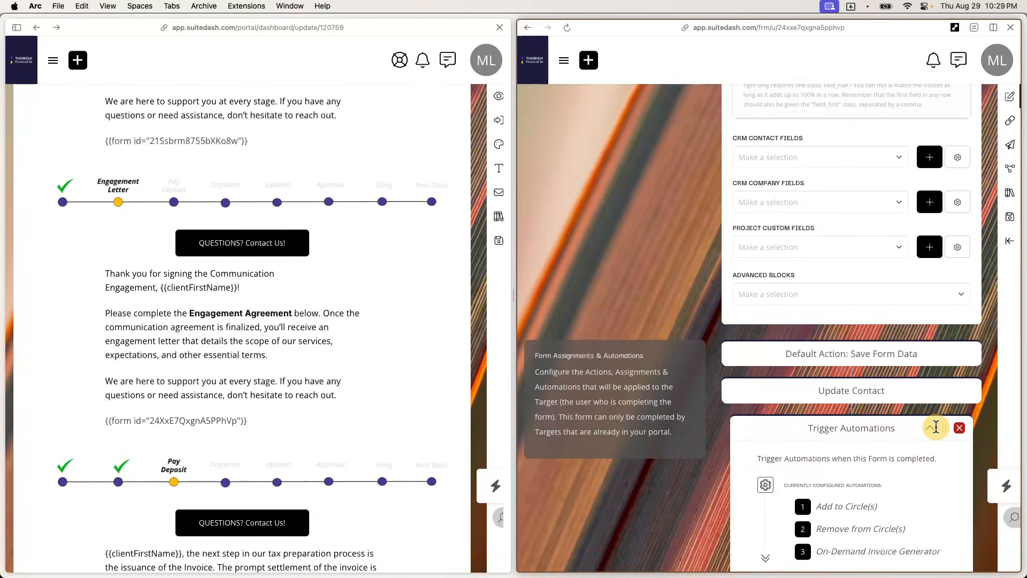
{"action": "scroll", "coordinate": [935, 427], "scroll_direction": "down", "scroll_amount": 3}
{"action": "left_click", "coordinate": [886, 441]}
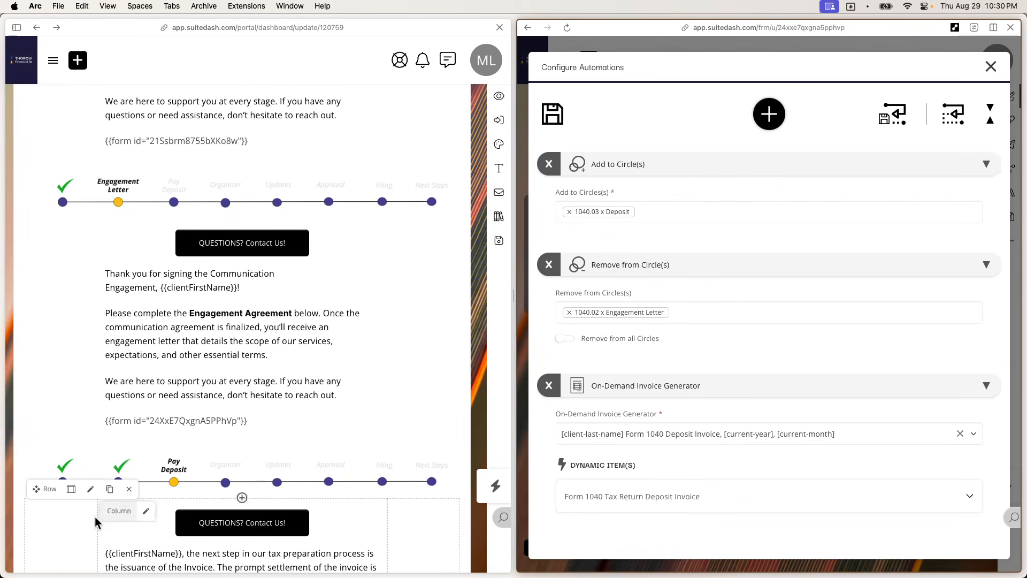
Step: Review the portal page's Pay Deposit section and expand the Form 1040 Tax Return Deposit Invoice dynamic item in the invoice automation
{"action": "scroll", "coordinate": [293, 505], "scroll_direction": "down", "scroll_amount": 7}
{"action": "scroll", "coordinate": [293, 506], "scroll_direction": "down", "scroll_amount": 1}
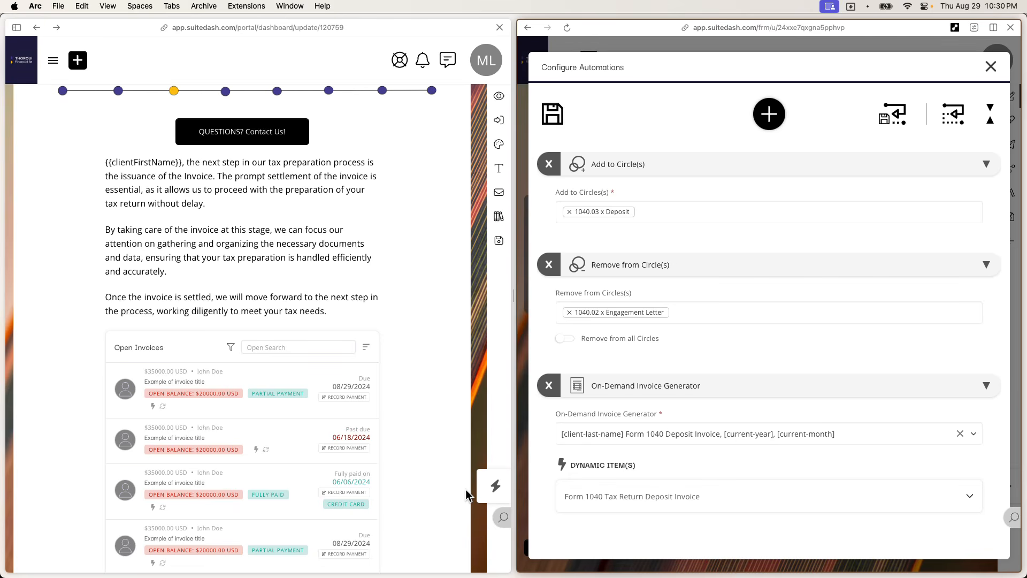
{"action": "scroll", "coordinate": [863, 437], "scroll_direction": "down", "scroll_amount": 1}
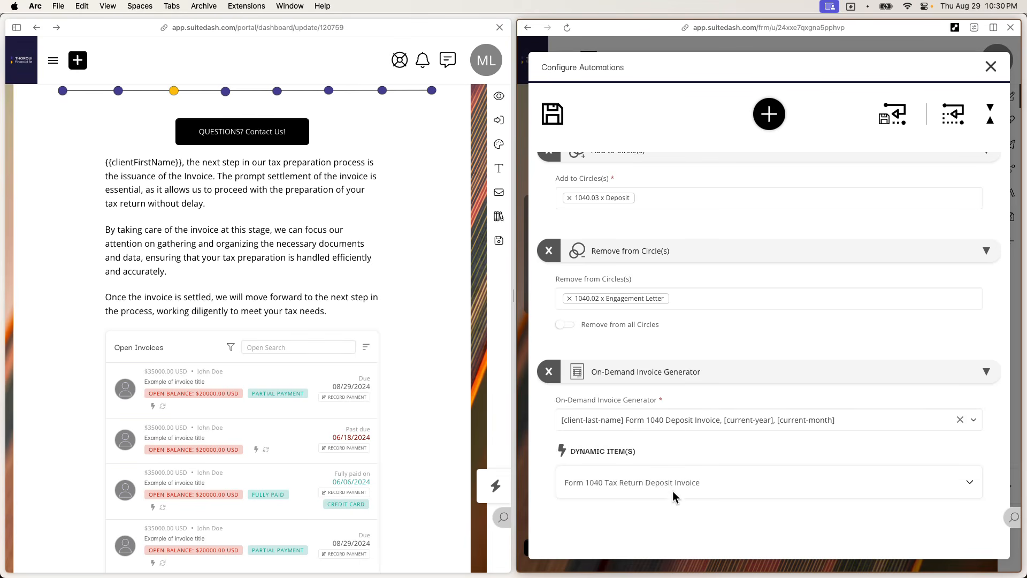
{"action": "left_click", "coordinate": [967, 483]}
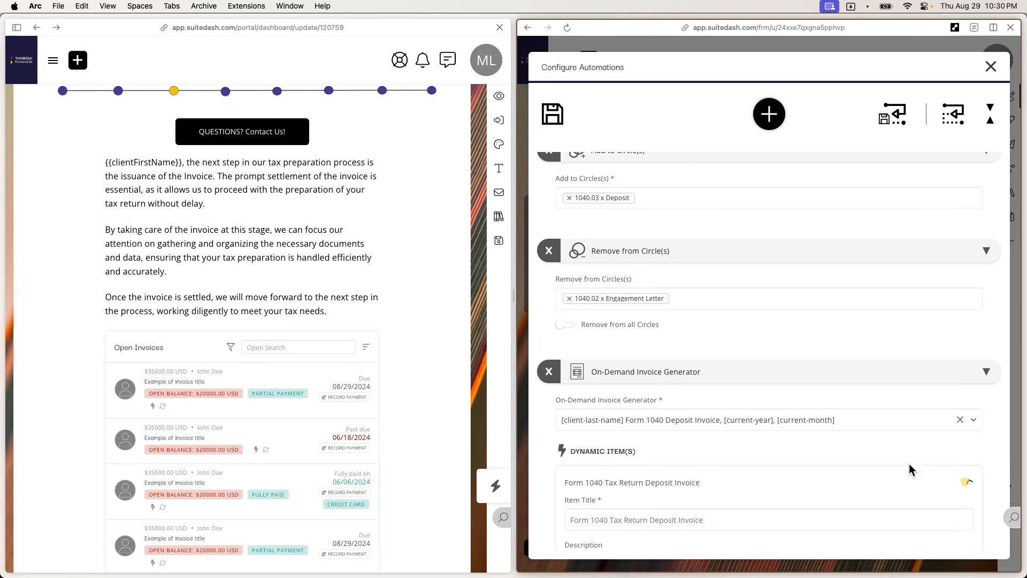
Step: Review the deposit invoice dynamic item's title, description, quantity, rate and discount settings, and return to the circle automations
{"action": "scroll", "coordinate": [840, 459], "scroll_direction": "down", "scroll_amount": 5}
{"action": "scroll", "coordinate": [839, 461], "scroll_direction": "up", "scroll_amount": 1}
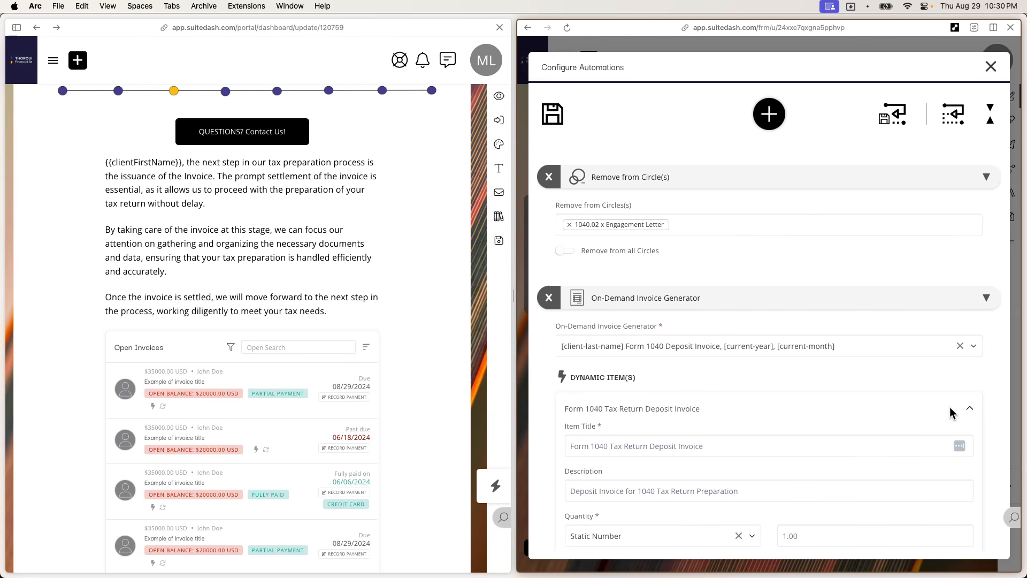
{"action": "scroll", "coordinate": [963, 479], "scroll_direction": "down", "scroll_amount": 6}
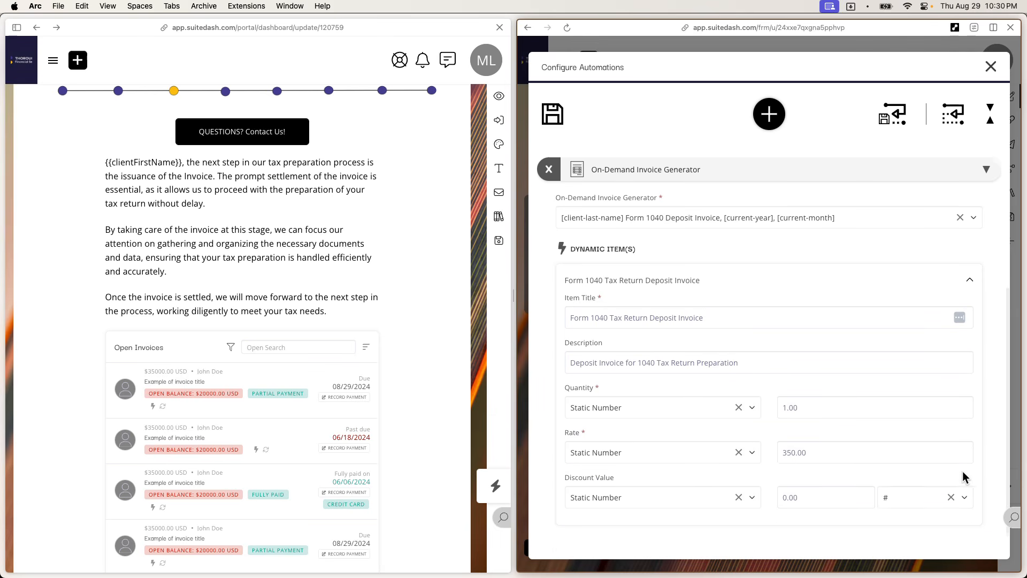
{"action": "scroll", "coordinate": [945, 441], "scroll_direction": "up", "scroll_amount": 10}
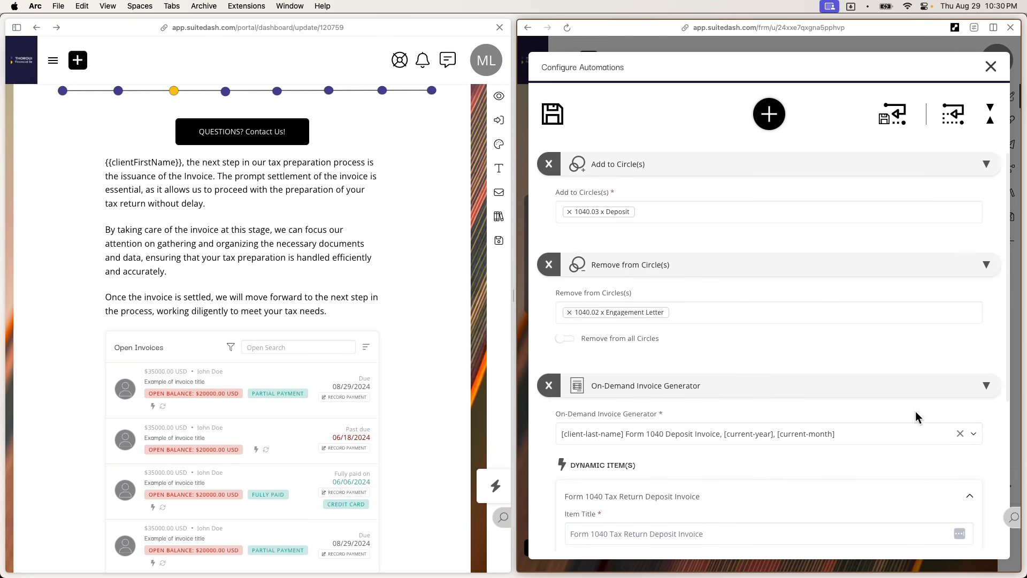
Step: Collapse the On-Demand Invoice Generator automation, save the automation configuration, and save the Engagement Letter form
{"action": "left_click", "coordinate": [987, 385]}
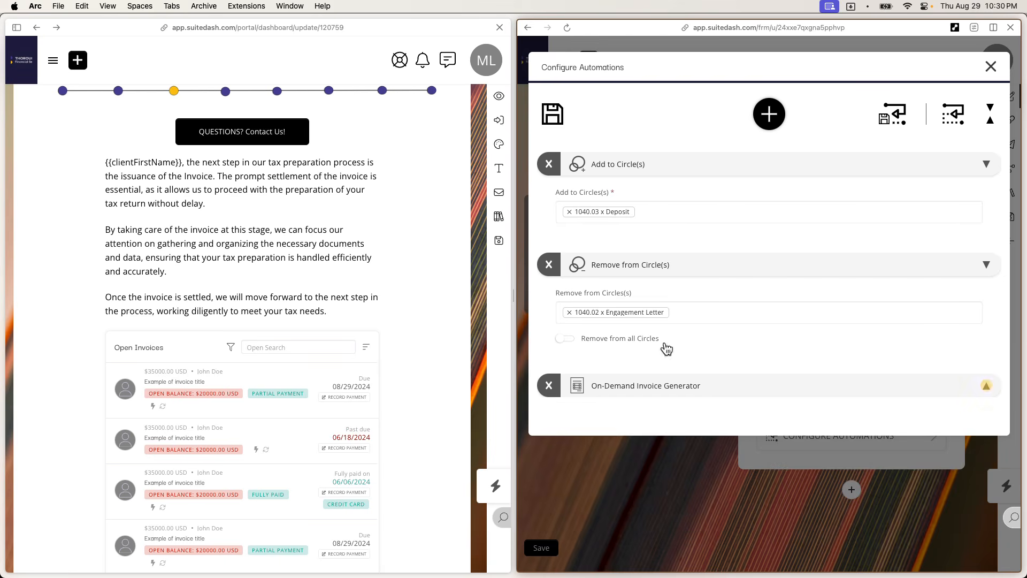
{"action": "left_click", "coordinate": [555, 116]}
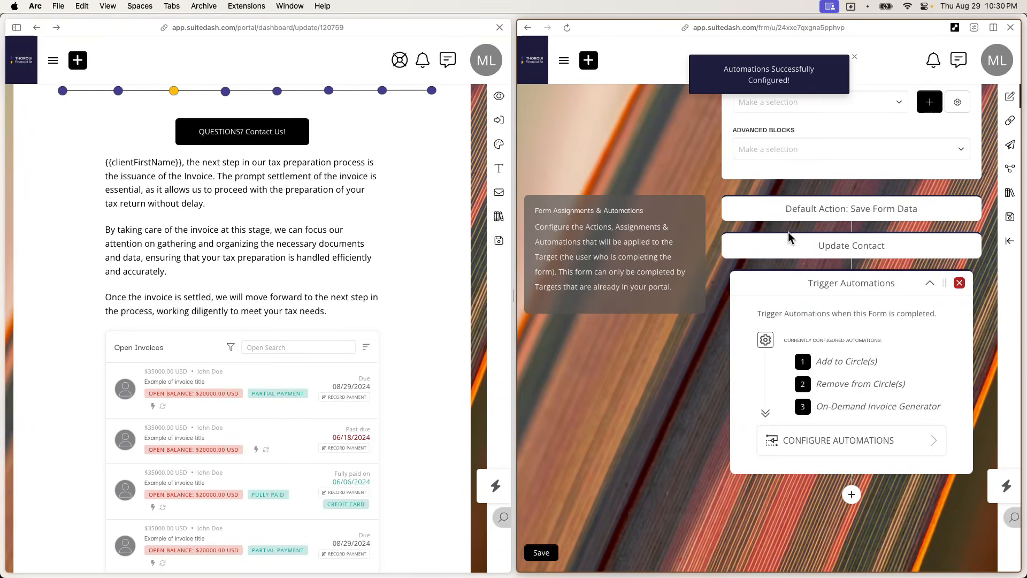
{"action": "left_click", "coordinate": [1010, 217]}
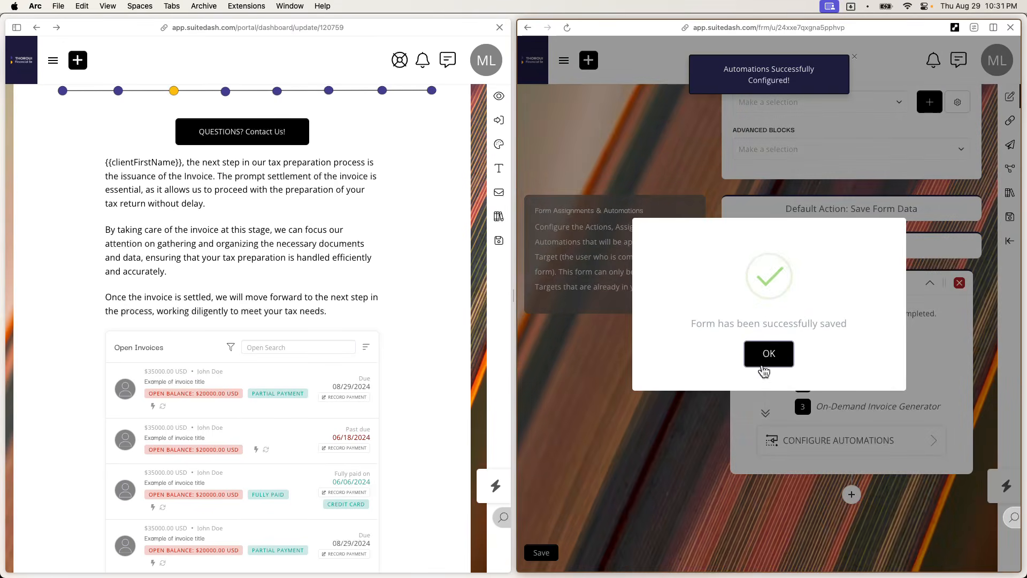
Step: Review the portal page's process stages from Communication Agreement and Engagement Letter through Pay Deposit to Organizer
{"action": "left_click", "coordinate": [768, 354]}
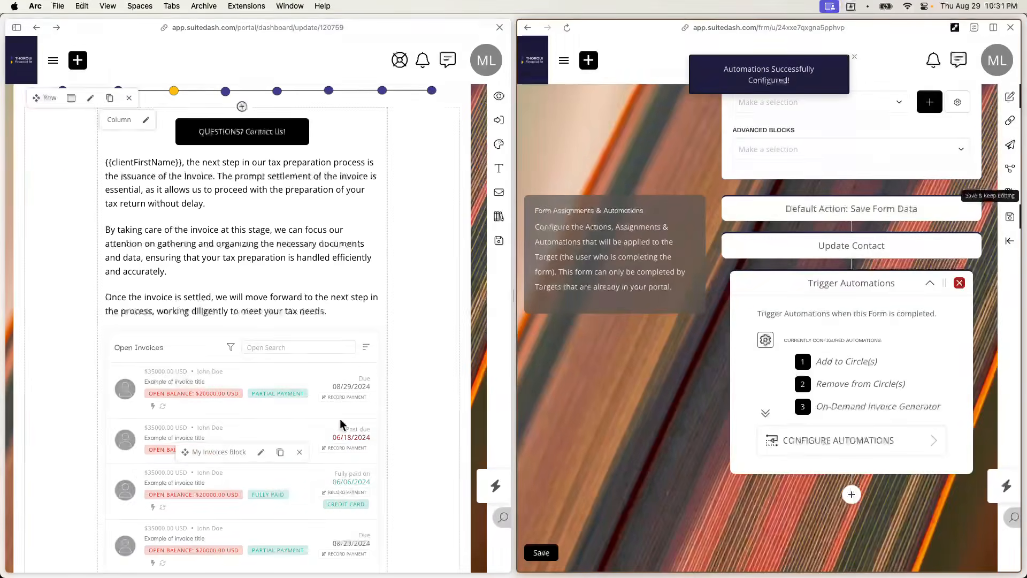
{"action": "scroll", "coordinate": [340, 428], "scroll_direction": "up", "scroll_amount": 10}
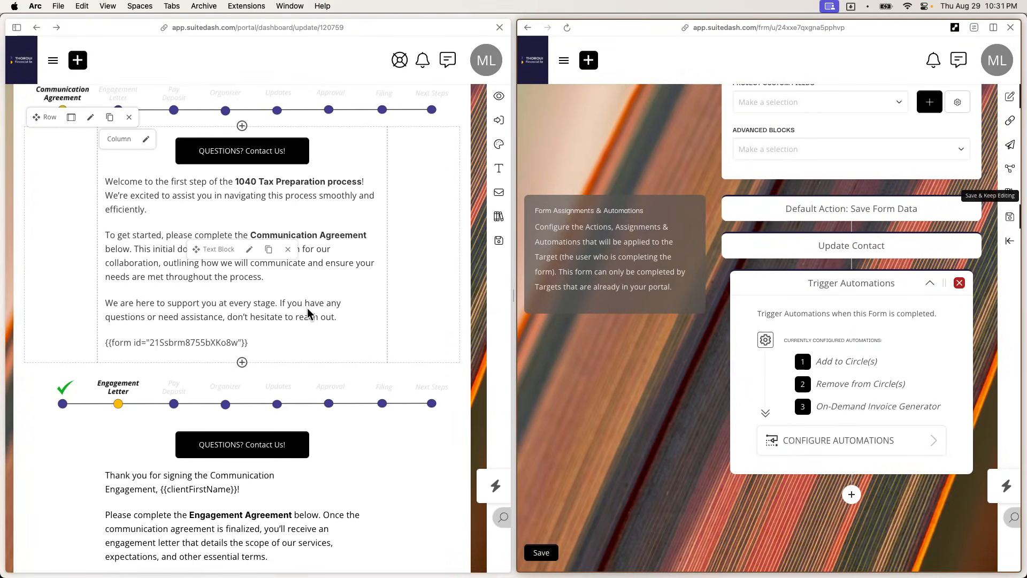
{"action": "scroll", "coordinate": [308, 313], "scroll_direction": "down", "scroll_amount": 5}
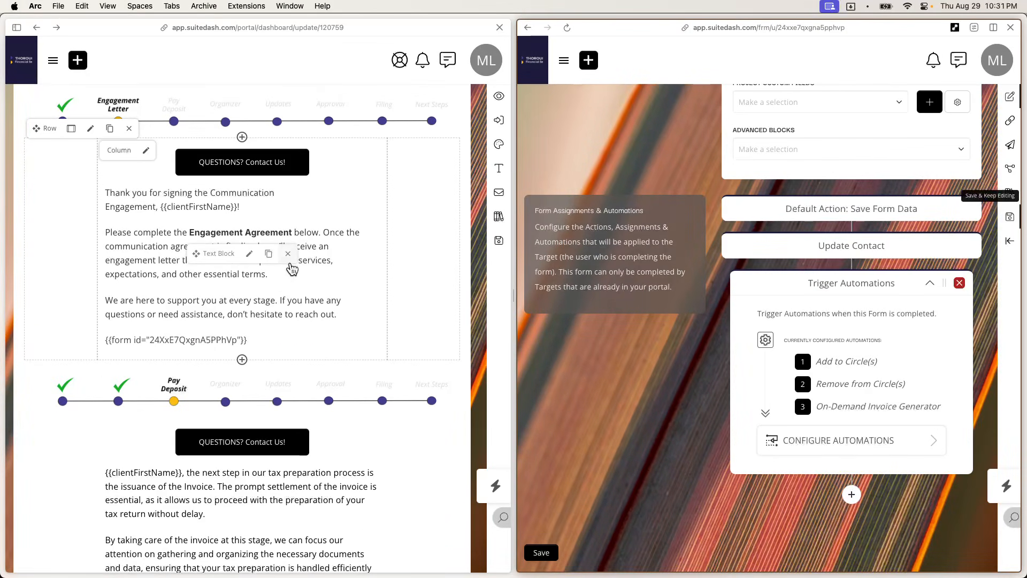
{"action": "scroll", "coordinate": [289, 317], "scroll_direction": "down", "scroll_amount": 5}
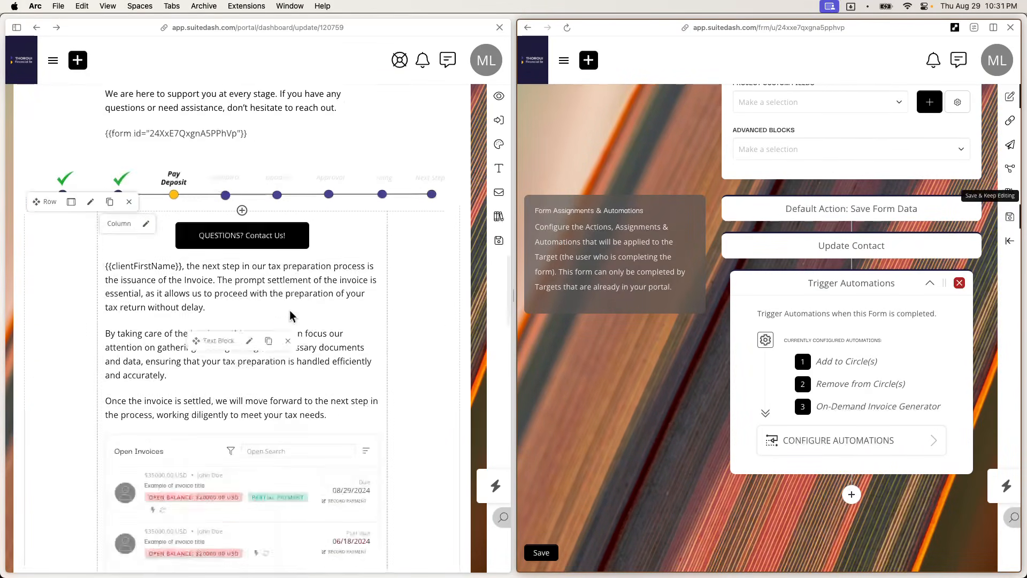
{"action": "scroll", "coordinate": [290, 315], "scroll_direction": "down", "scroll_amount": 5}
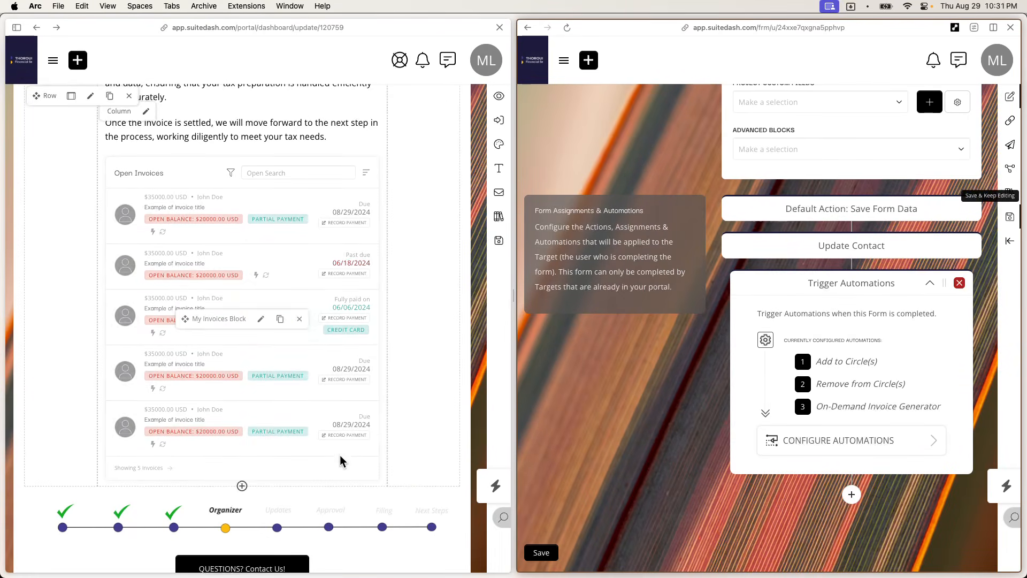
{"action": "scroll", "coordinate": [340, 459], "scroll_direction": "down", "scroll_amount": 4}
{"action": "scroll", "coordinate": [341, 459], "scroll_direction": "up", "scroll_amount": 5}
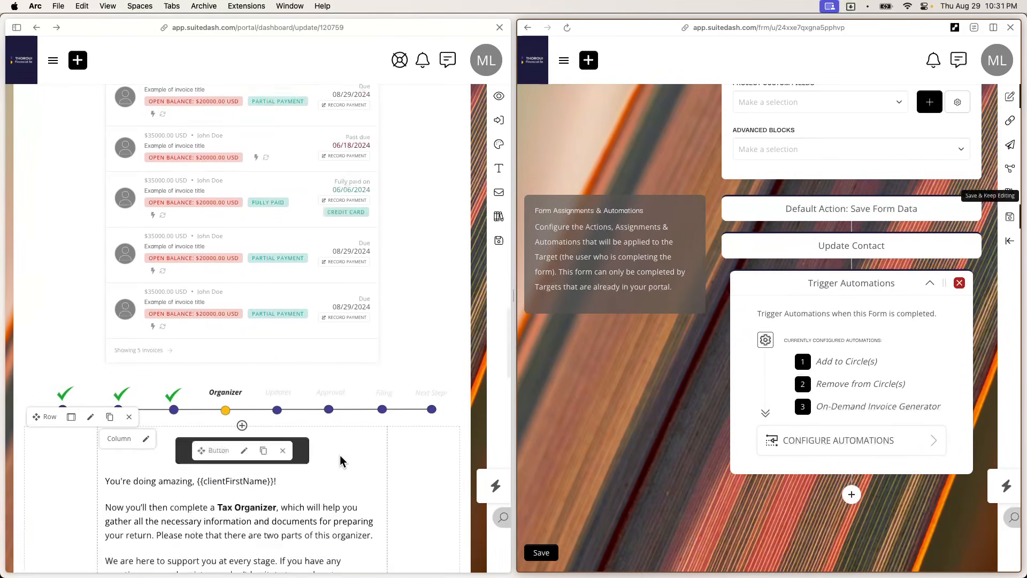
{"action": "scroll", "coordinate": [340, 459], "scroll_direction": "up", "scroll_amount": 4}
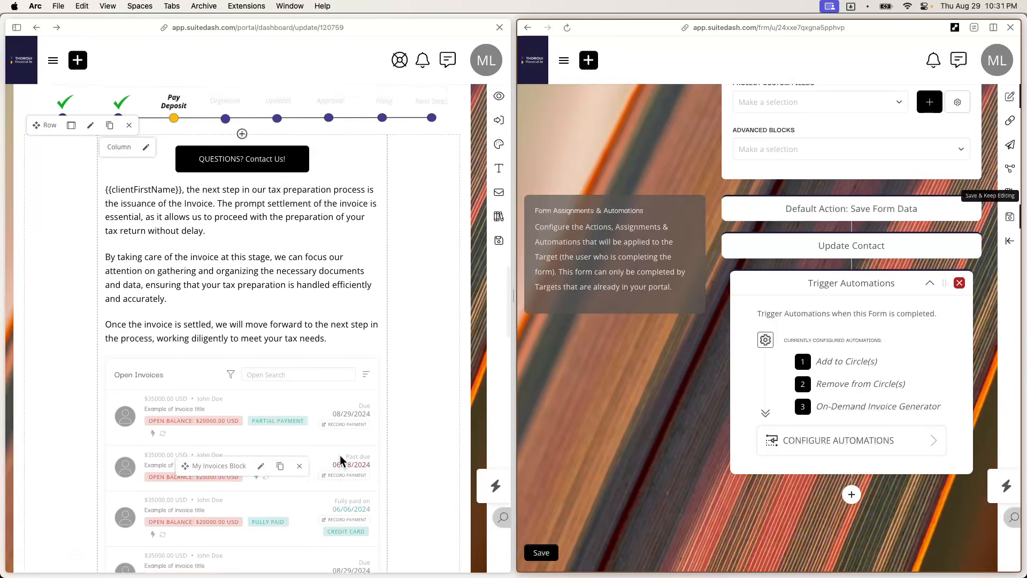
{"action": "scroll", "coordinate": [340, 459], "scroll_direction": "down", "scroll_amount": 6}
{"action": "scroll", "coordinate": [340, 459], "scroll_direction": "down", "scroll_amount": 4}
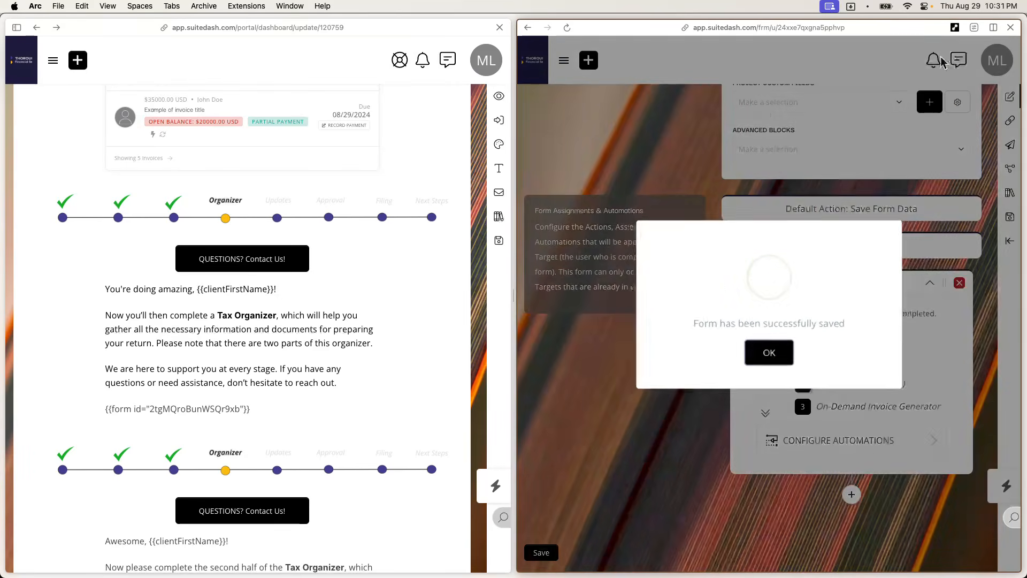
Step: Dismiss the form's save confirmation and close the form page, keeping only the portal page editor open
{"action": "left_click", "coordinate": [770, 355]}
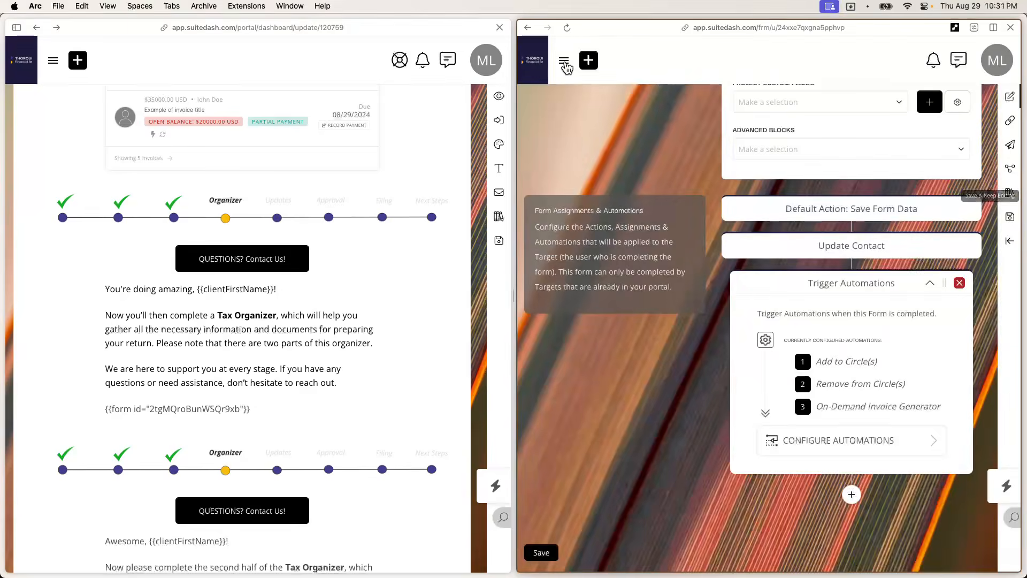
{"action": "left_click", "coordinate": [564, 60]}
{"action": "scroll", "coordinate": [576, 262], "scroll_direction": "up", "scroll_amount": 6}
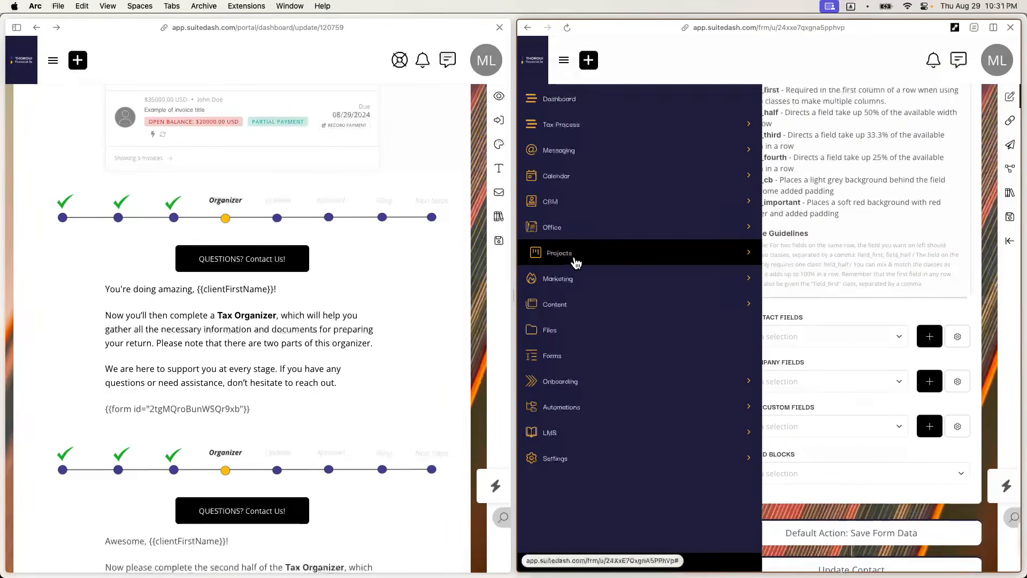
{"action": "left_click", "coordinate": [1014, 30]}
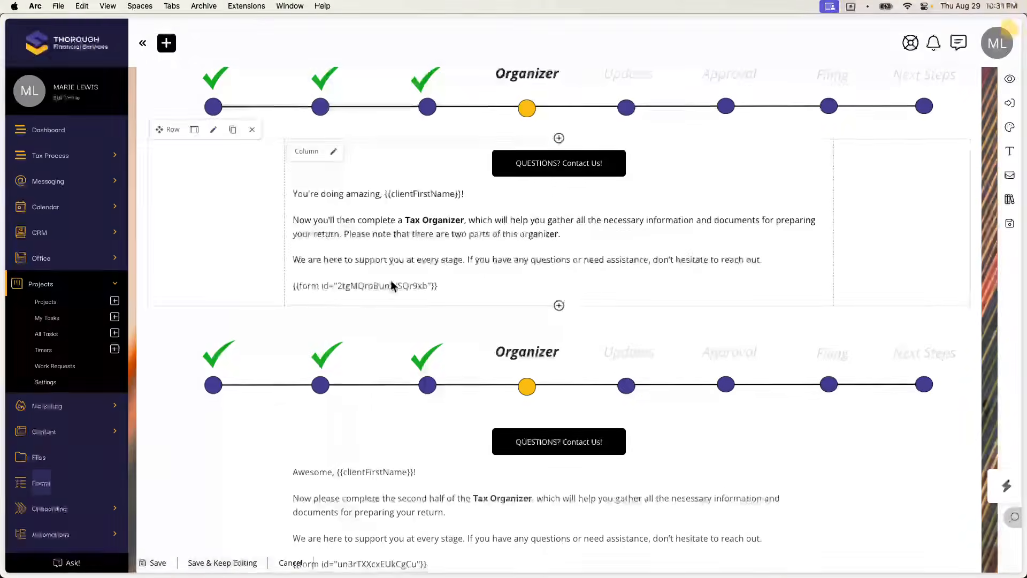
Step: Open the Office Invoices list separately, leaving the portal page editor open
{"action": "mouse_move", "coordinate": [7, 323]}
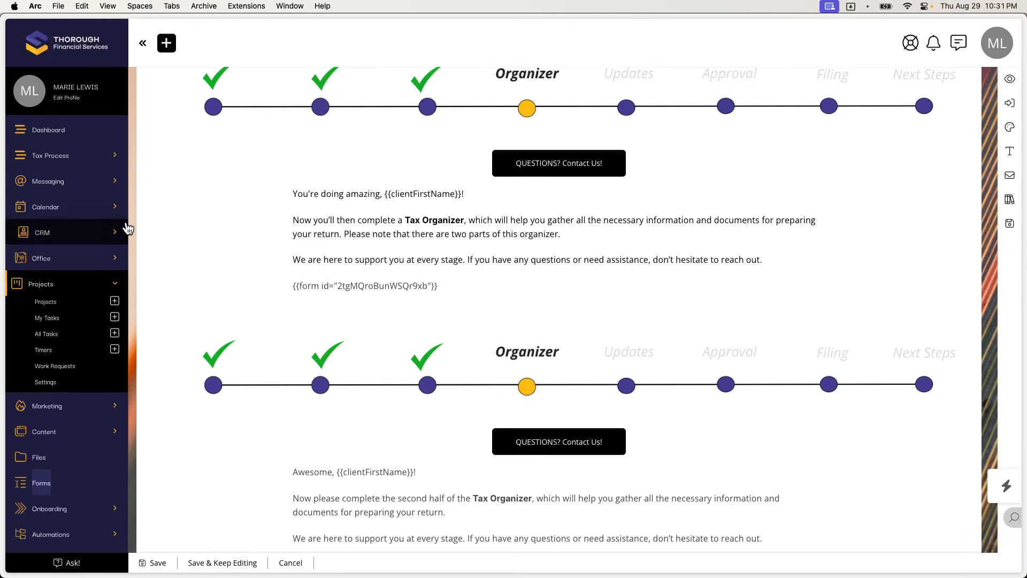
{"action": "left_click", "coordinate": [81, 241]}
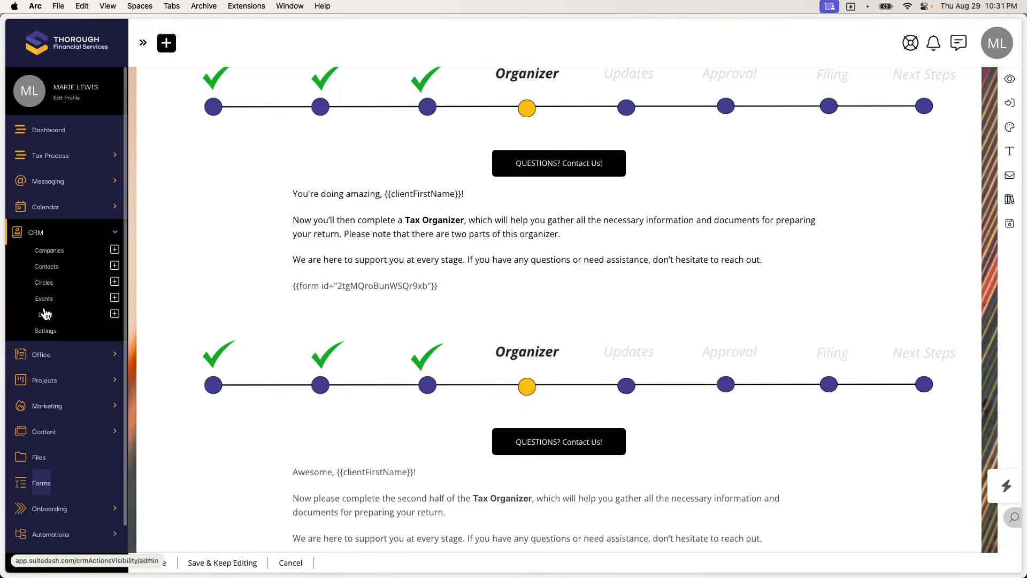
{"action": "left_click", "coordinate": [47, 360]}
{"action": "right_click", "coordinate": [58, 278]}
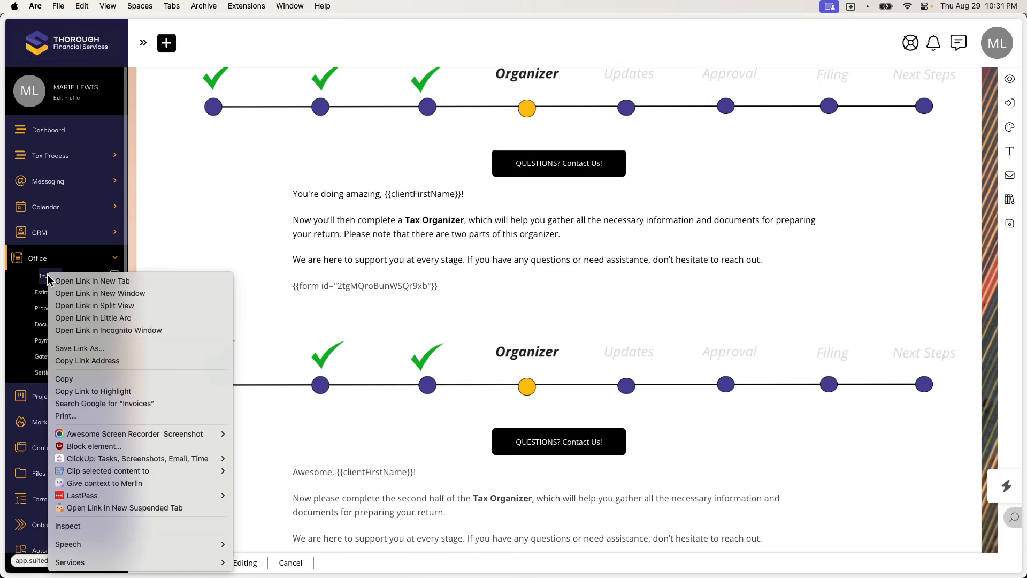
{"action": "left_click", "coordinate": [86, 292]}
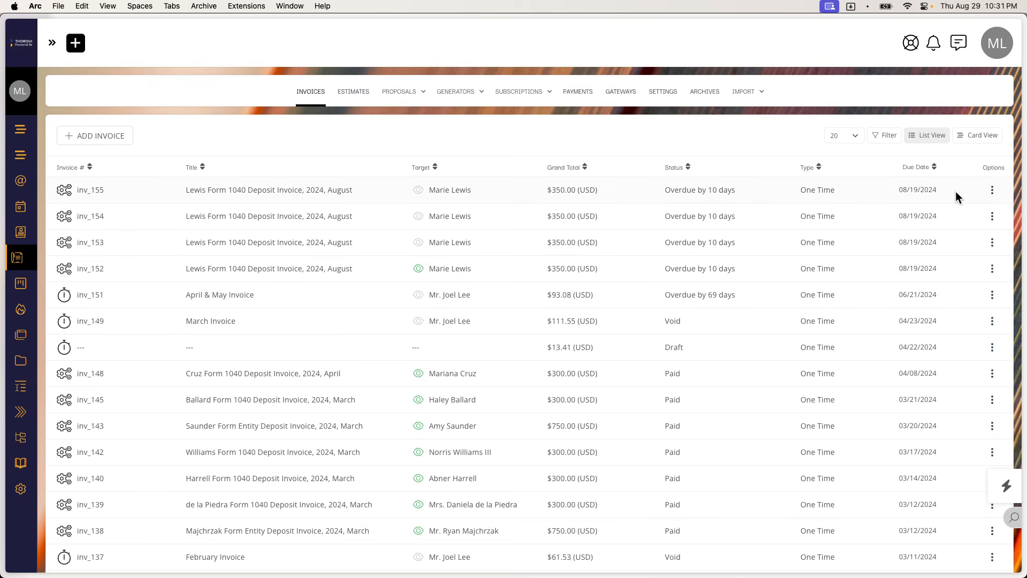
Step: Delete the first Form 1040 Deposit Invoice in the invoice list
{"action": "left_click", "coordinate": [993, 191]}
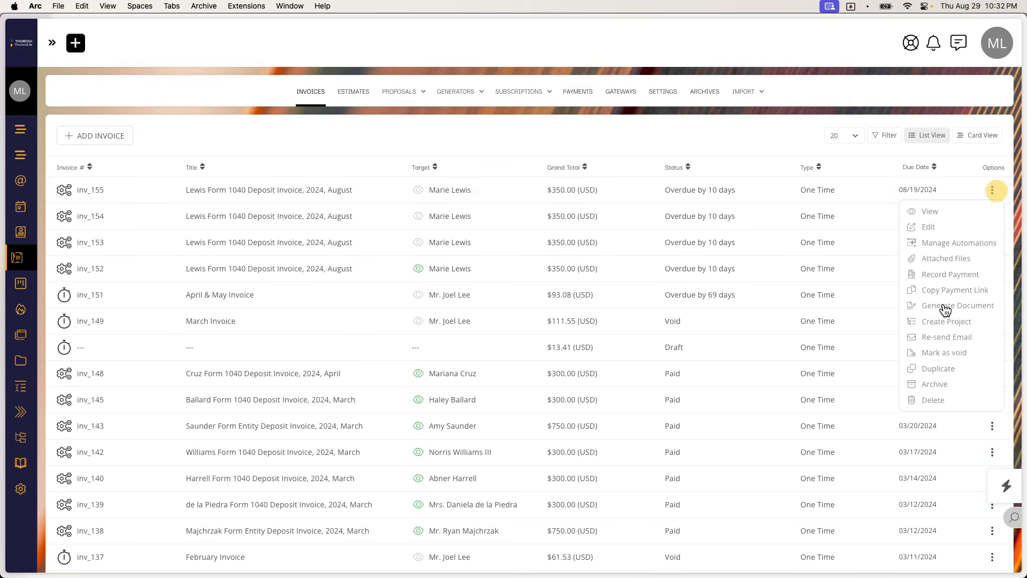
{"action": "left_click", "coordinate": [920, 406]}
{"action": "left_click", "coordinate": [484, 349]}
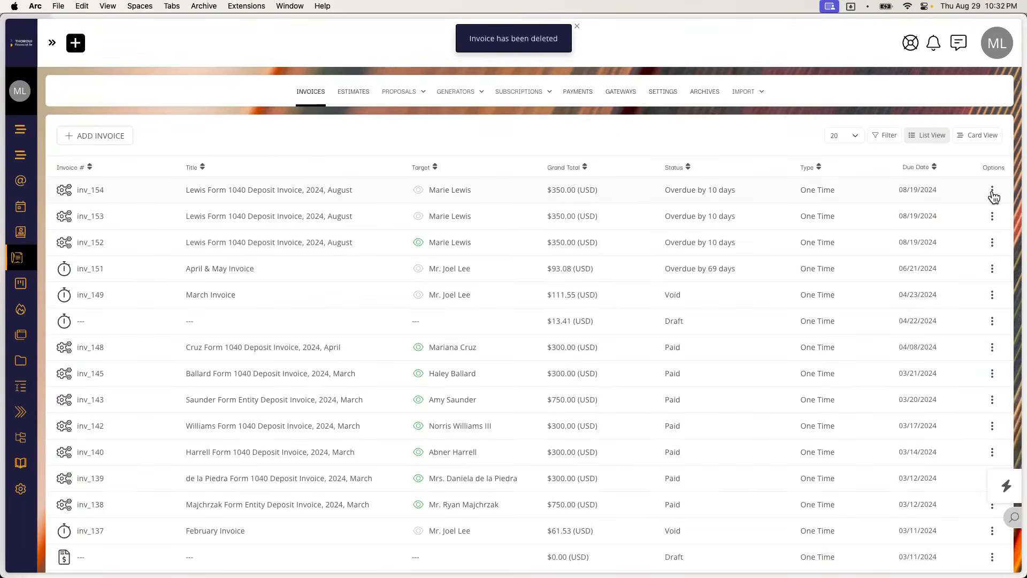
Step: Open the automation configuration of the Form 1040 Deposit Invoice on-demand generator
{"action": "left_click", "coordinate": [993, 193]}
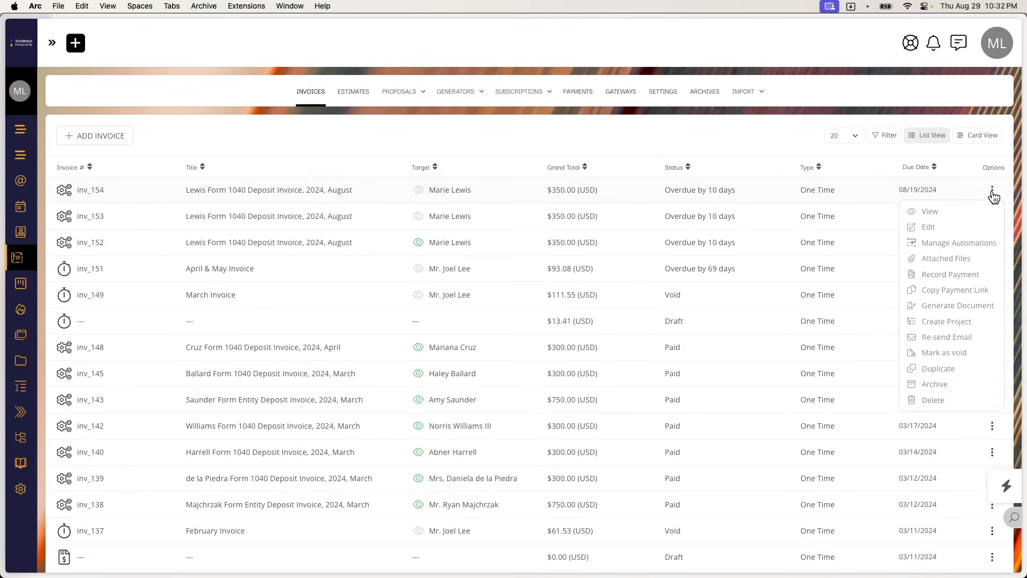
{"action": "mouse_move", "coordinate": [473, 94]}
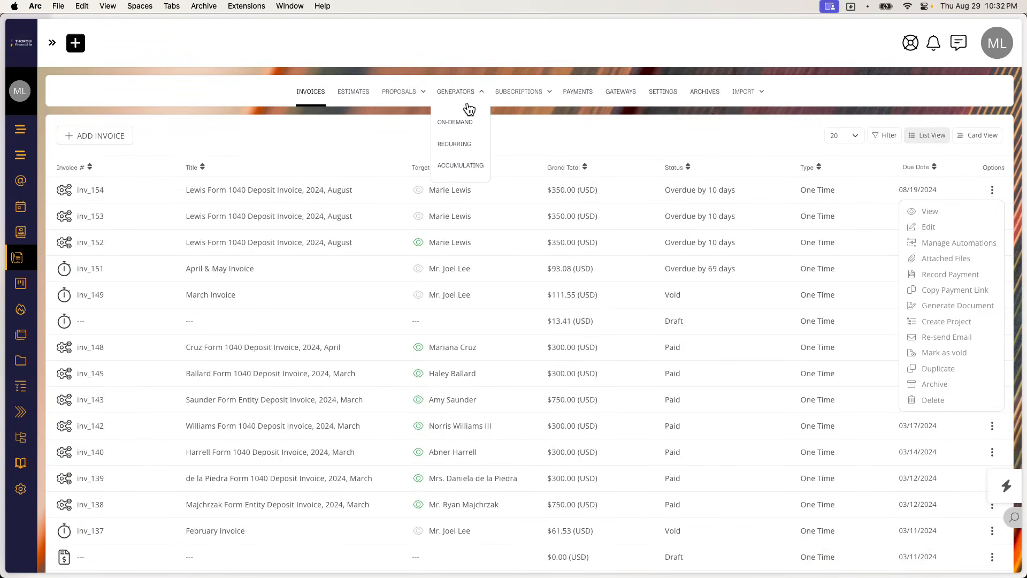
{"action": "left_click", "coordinate": [466, 123]}
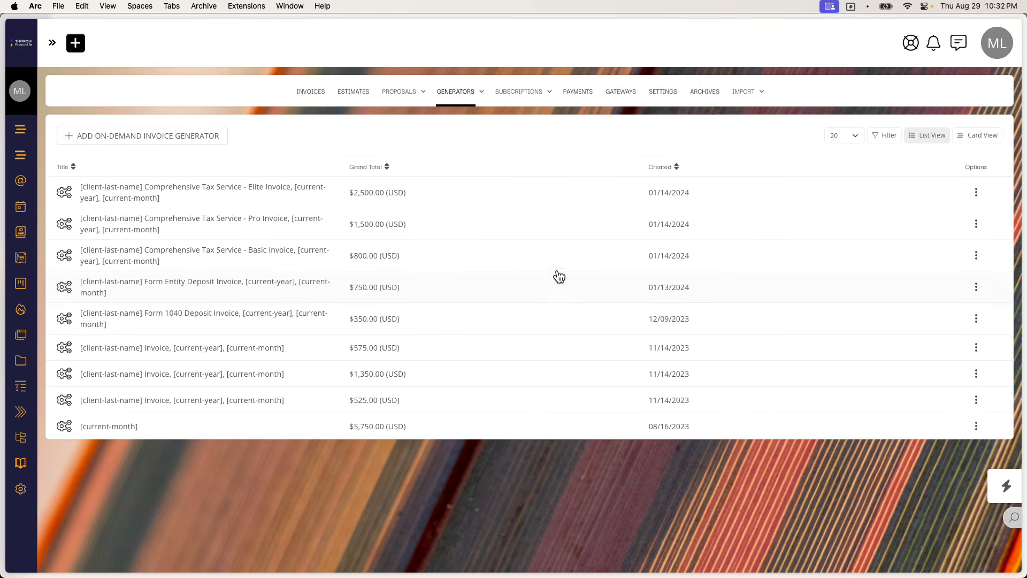
{"action": "left_click", "coordinate": [976, 318]}
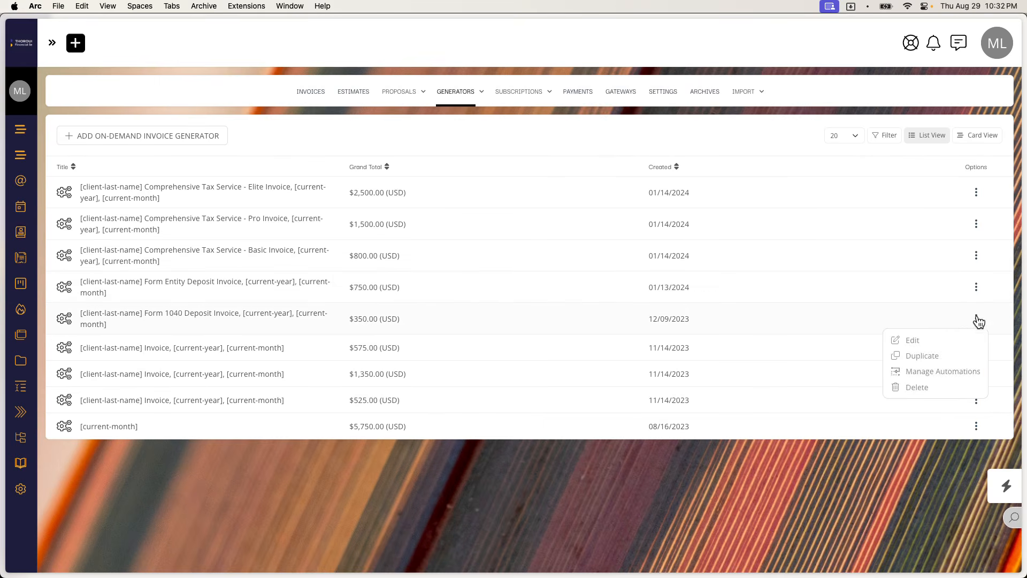
{"action": "left_click", "coordinate": [933, 369]}
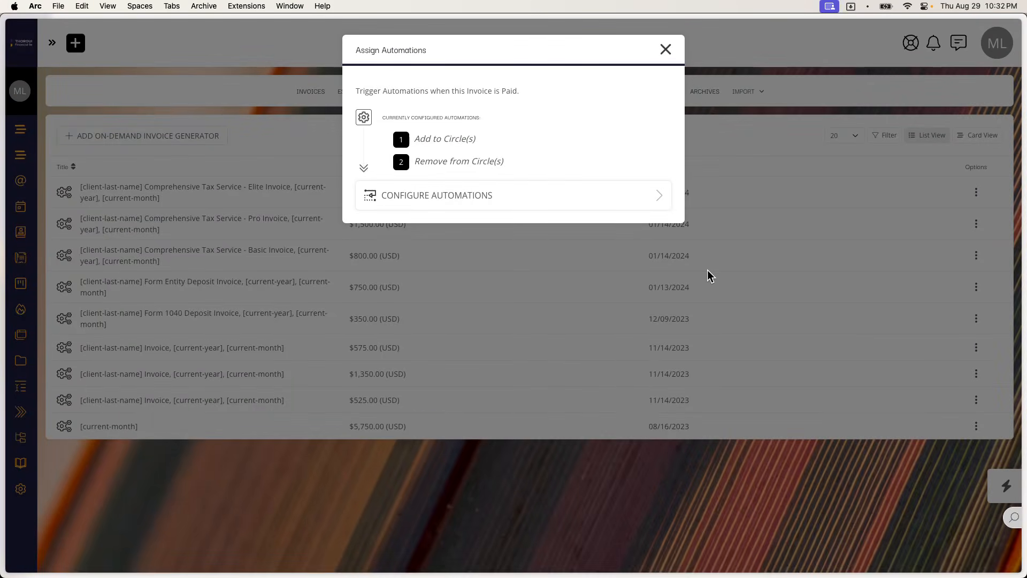
{"action": "left_click", "coordinate": [546, 202]}
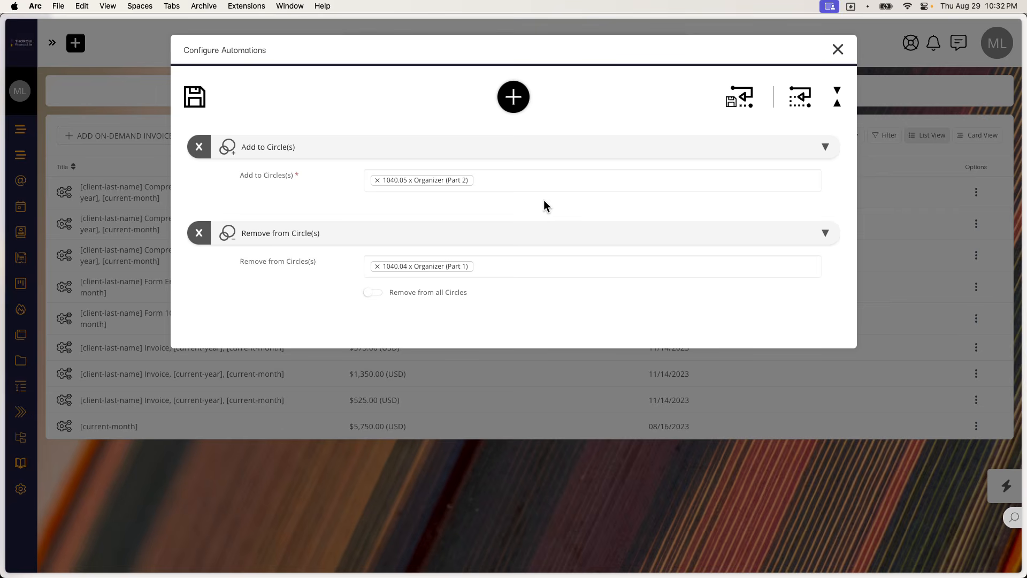
Step: Replace the circle in the Remove from Circle(s) automation with 1040.03 x Deposit
{"action": "left_click", "coordinate": [377, 267]}
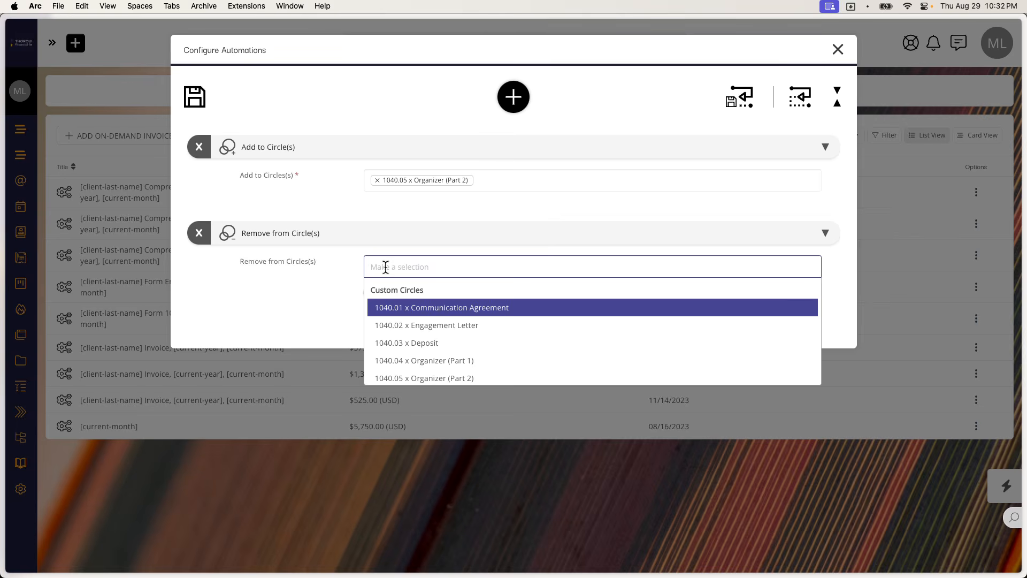
{"action": "type", "text": "in"}
{"action": "type", "text": "d"}
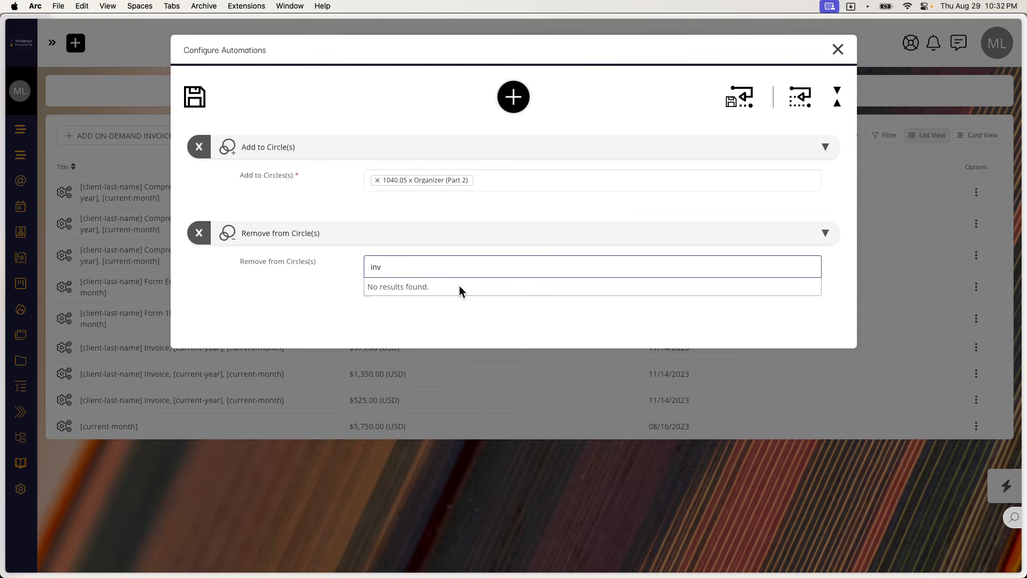
{"action": "key", "text": "BackSpace"}
{"action": "key", "text": "BackSpace"}
{"action": "key", "text": "BackSpace"}
{"action": "type", "text": "de"}
{"action": "left_click", "coordinate": [465, 306]}
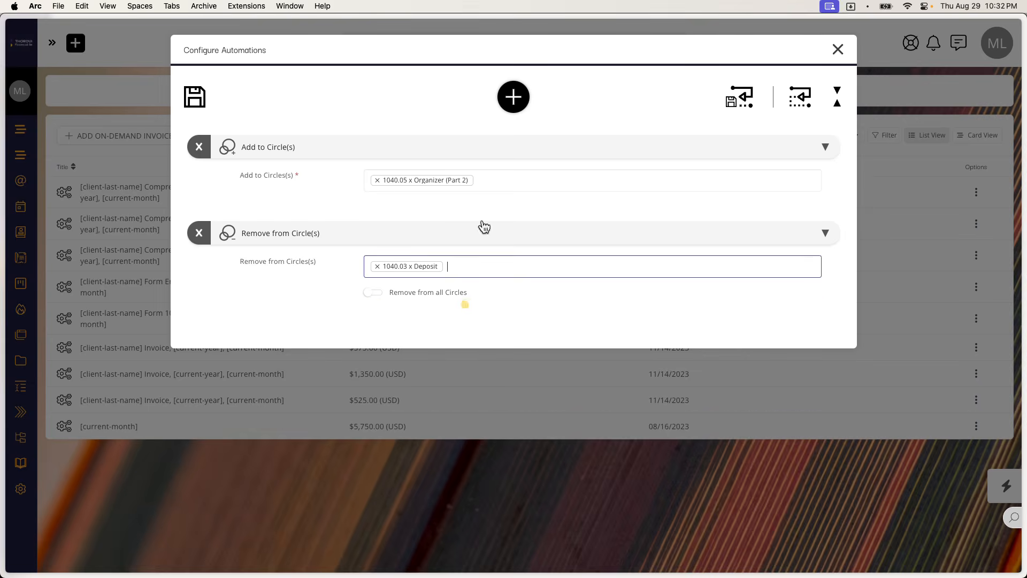
Step: Replace the circle in the Add to Circle(s) automation with 1040.04 x Organizer (Part 1)
{"action": "left_click", "coordinate": [495, 181]}
{"action": "key", "text": "BackSpace"}
{"action": "key", "text": "BackSpace"}
{"action": "key", "text": "BackSpace"}
{"action": "key", "text": "BackSpace"}
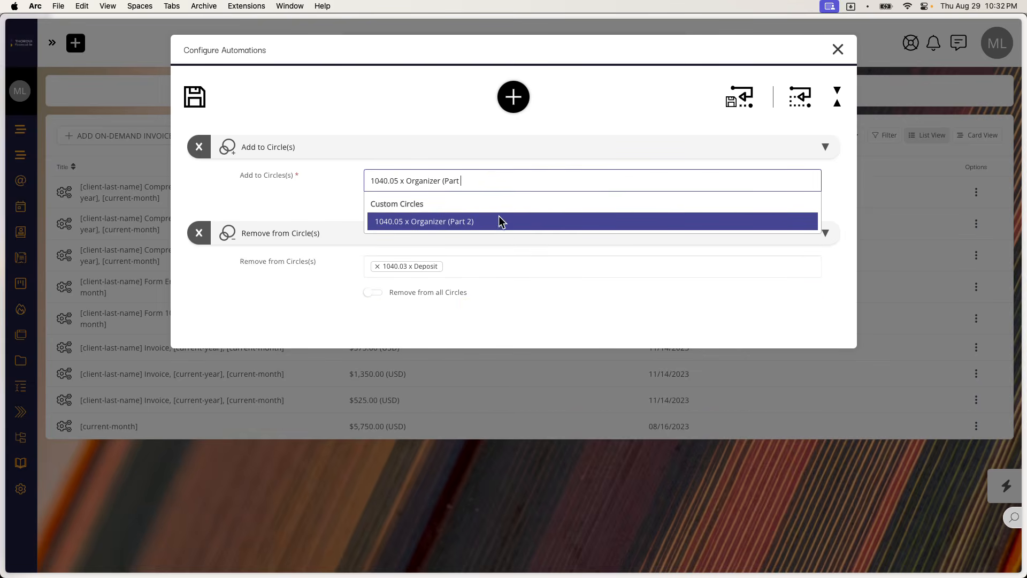
{"action": "key", "text": "super+a"}
{"action": "type", "text": "in"}
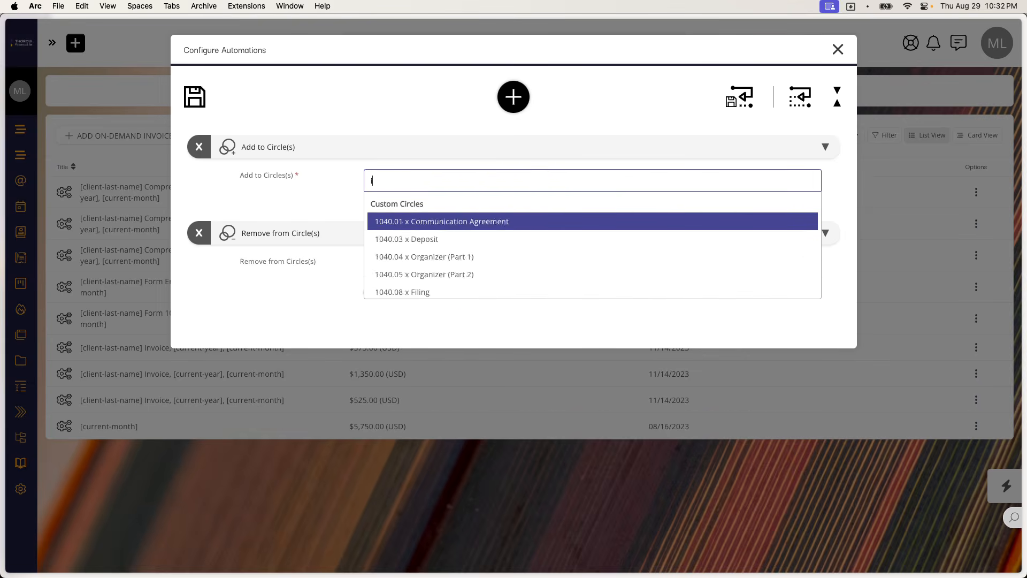
{"action": "key", "text": "BackSpace"}
{"action": "key", "text": "BackSpace"}
{"action": "type", "text": "or"}
{"action": "left_click", "coordinate": [508, 223]}
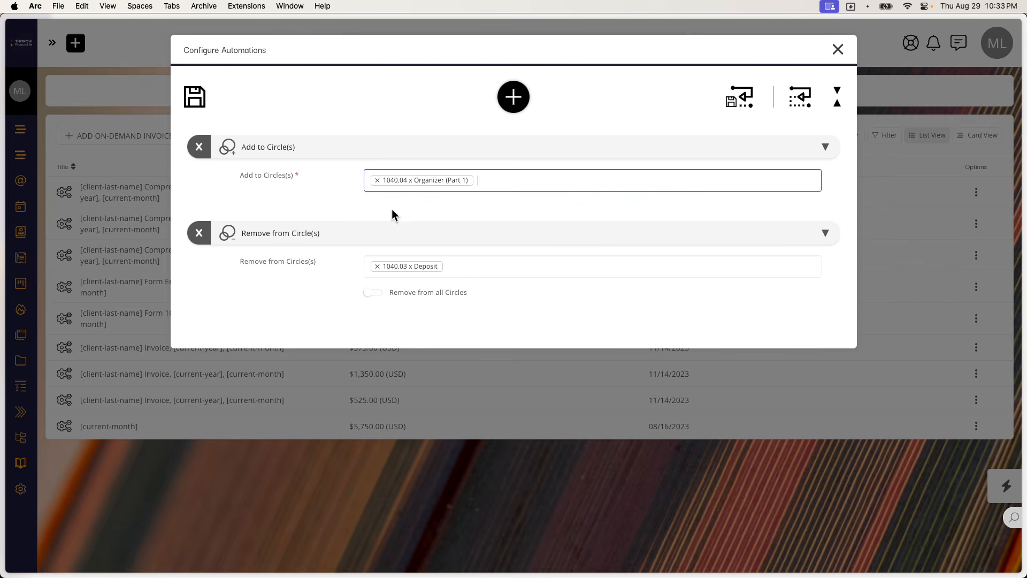
Step: Save the deposit invoice generator's automations and close the Assign Automations dialog
{"action": "left_click", "coordinate": [205, 102]}
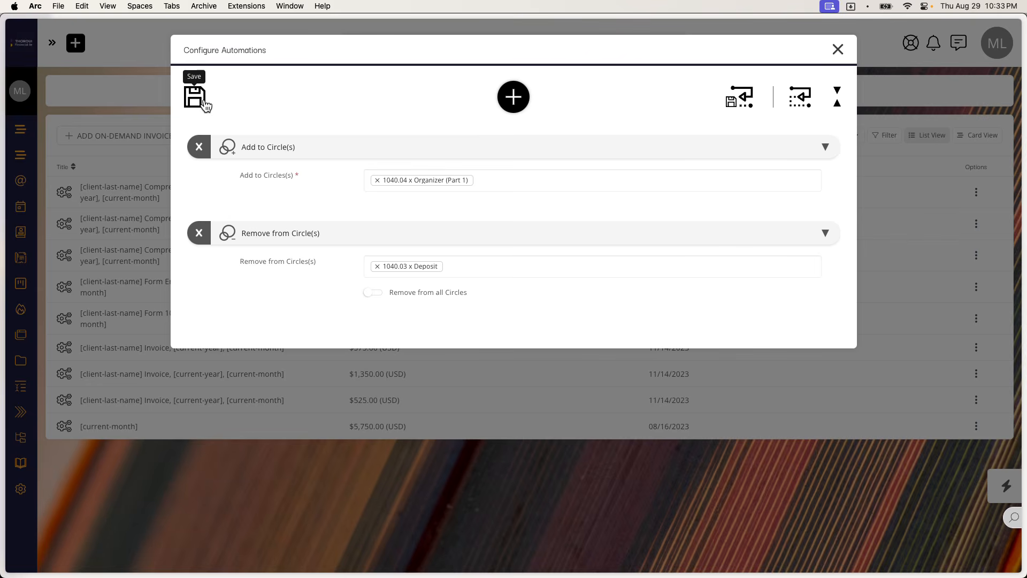
{"action": "left_click", "coordinate": [205, 103]}
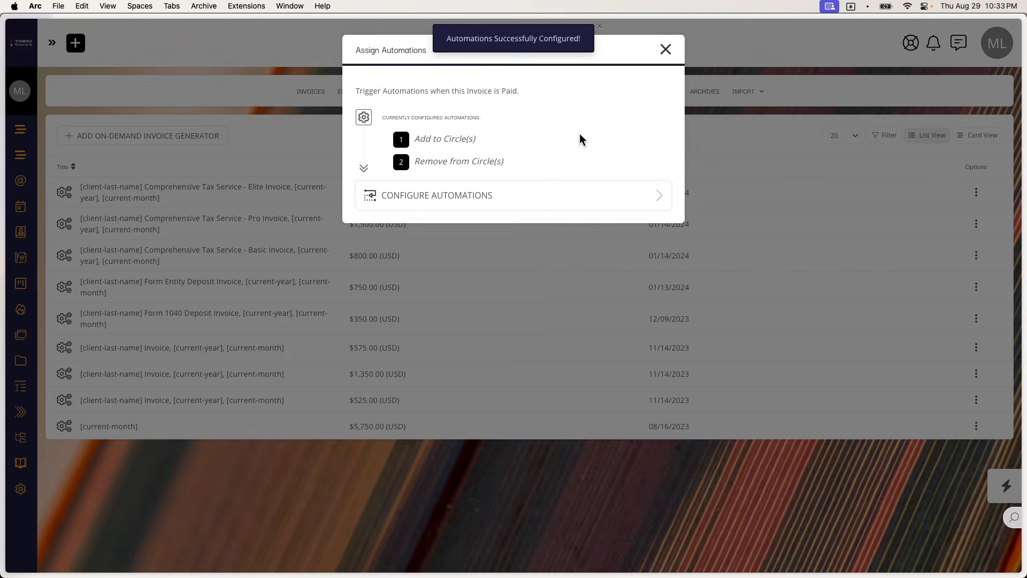
{"action": "left_click", "coordinate": [666, 49]}
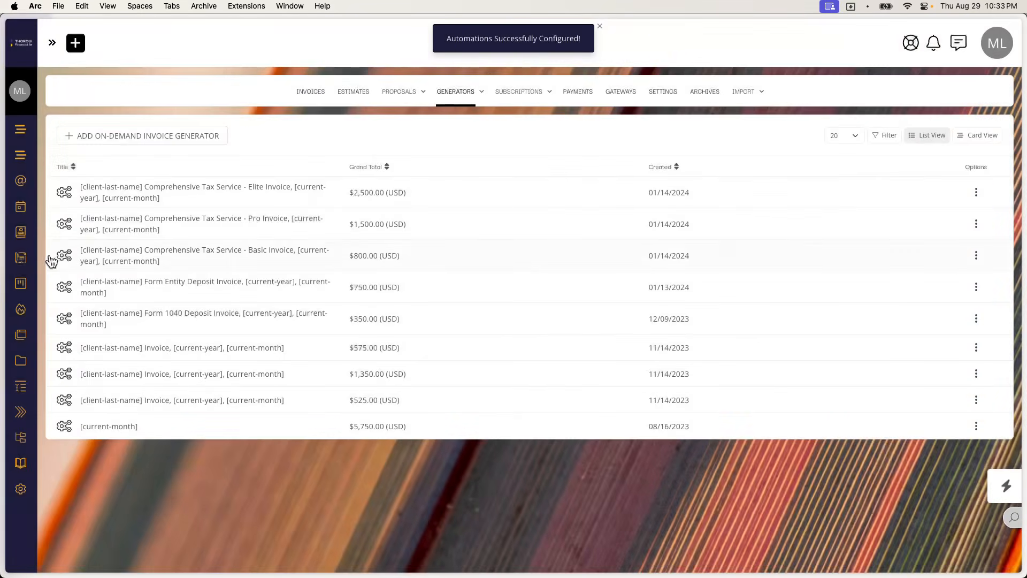
Step: Close the on-demand generators page and return to the portal page editor
{"action": "mouse_move", "coordinate": [7, 263]}
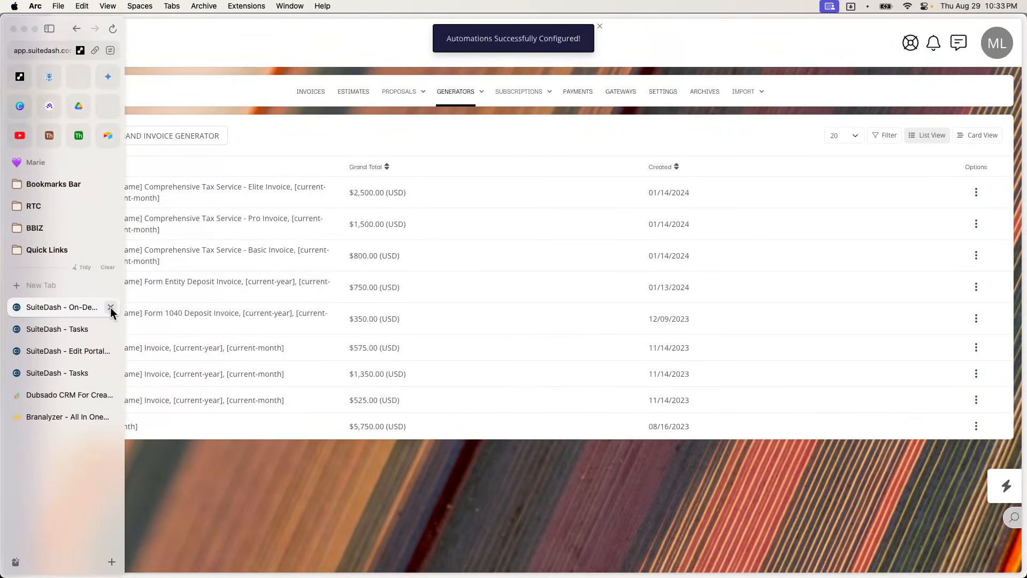
{"action": "left_click", "coordinate": [110, 307]}
{"action": "left_click", "coordinate": [79, 330]}
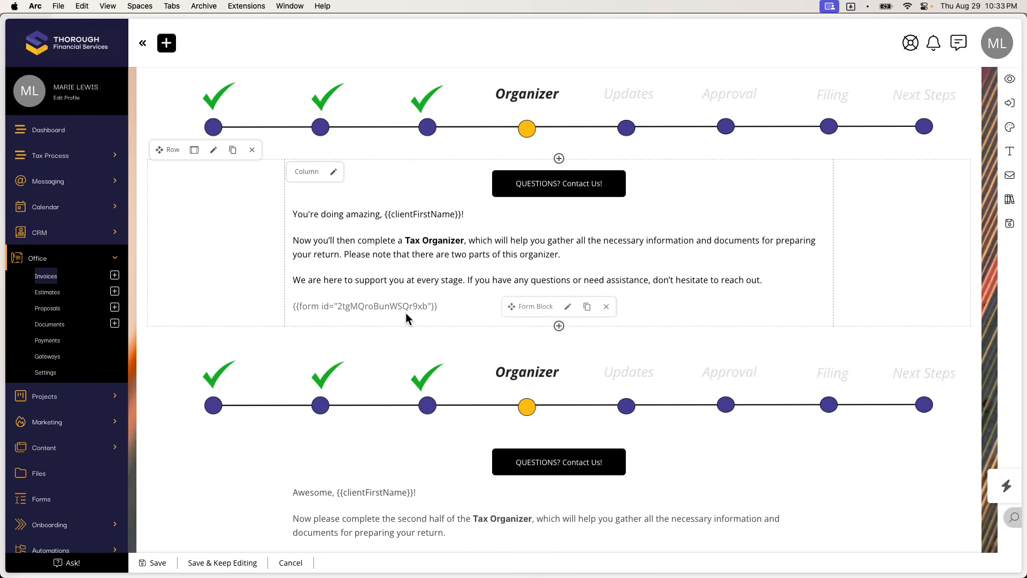
{"action": "mouse_move", "coordinate": [3, 360]}
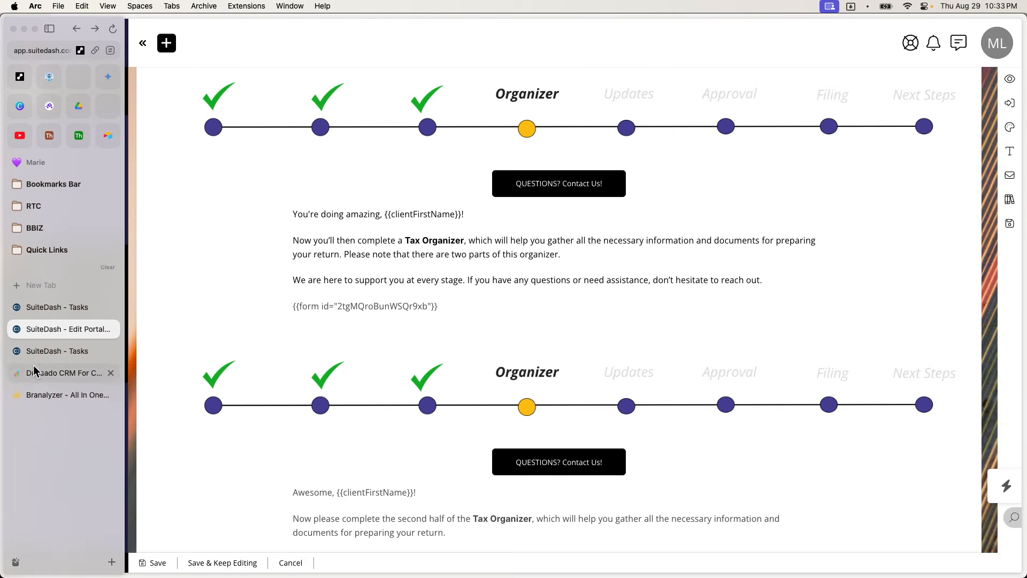
Step: Open the Forms list and show it in a split view beside the portal page editor
{"action": "left_click", "coordinate": [56, 307]}
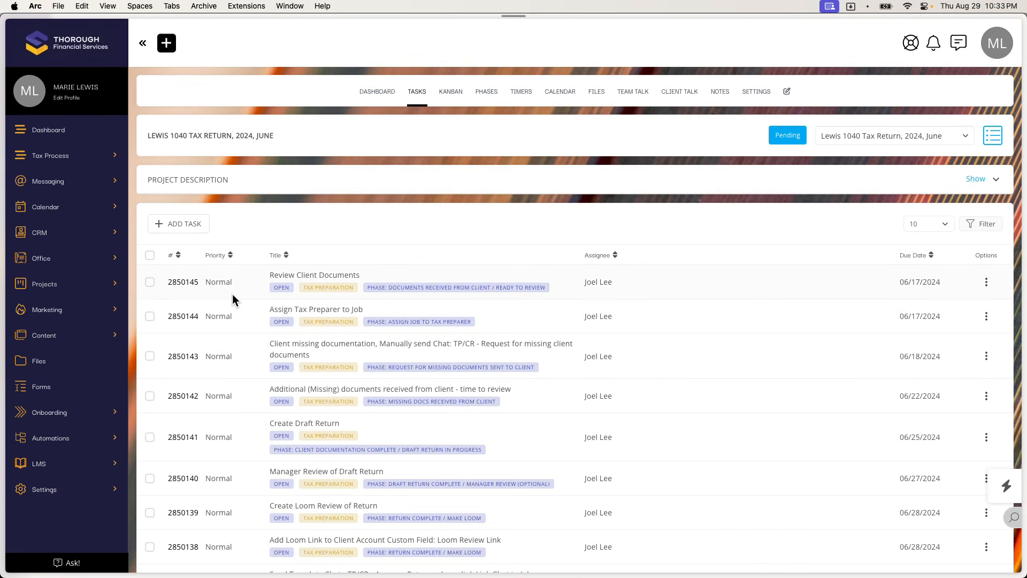
{"action": "left_click", "coordinate": [79, 387]}
{"action": "mouse_move", "coordinate": [27, 386]}
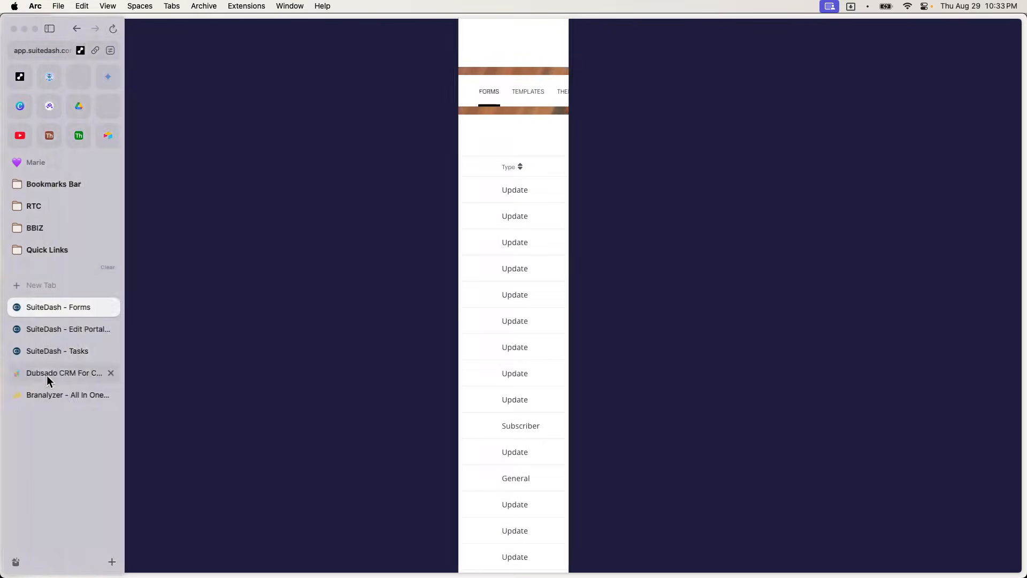
{"action": "left_click_drag", "start_coordinate": [65, 305], "coordinate": [103, 326]}
{"action": "left_click_drag", "start_coordinate": [278, 288], "coordinate": [756, 269]}
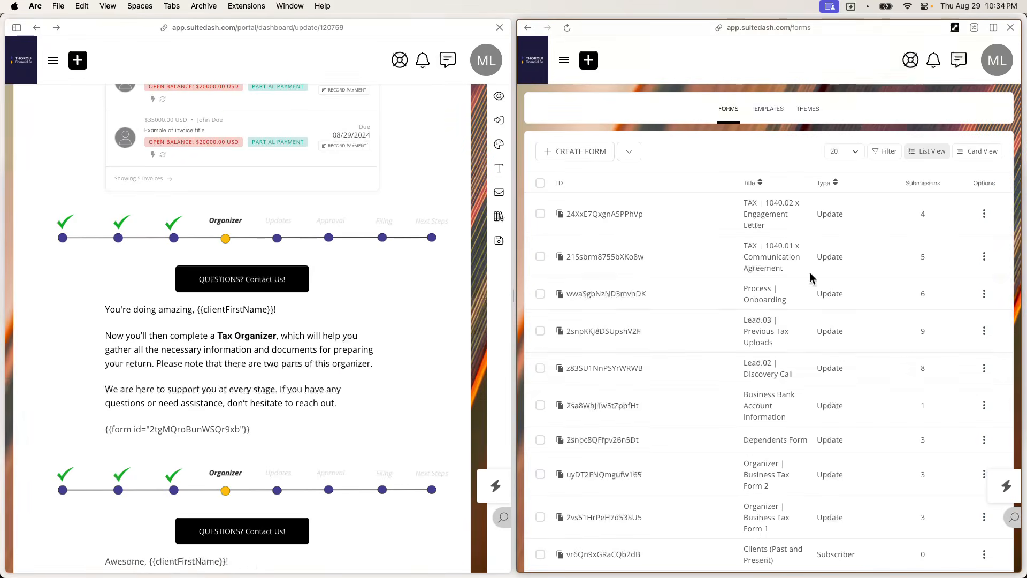
Step: Open the form "Organizer | Individual Tax Return Preparation Form 1" for editing
{"action": "scroll", "coordinate": [779, 324], "scroll_direction": "down", "scroll_amount": 5}
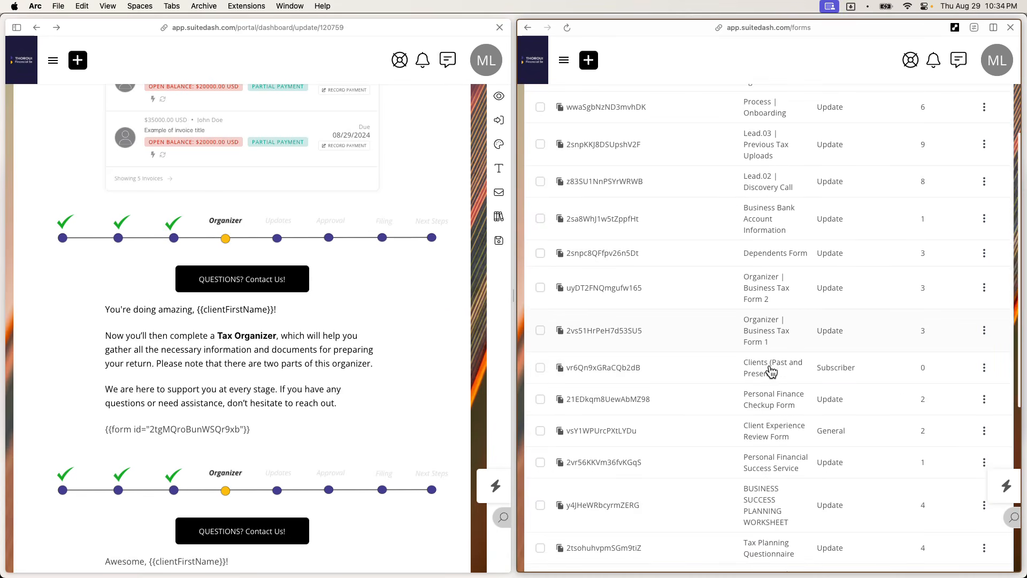
{"action": "scroll", "coordinate": [783, 351], "scroll_direction": "down", "scroll_amount": 4}
{"action": "scroll", "coordinate": [784, 349], "scroll_direction": "down", "scroll_amount": 4}
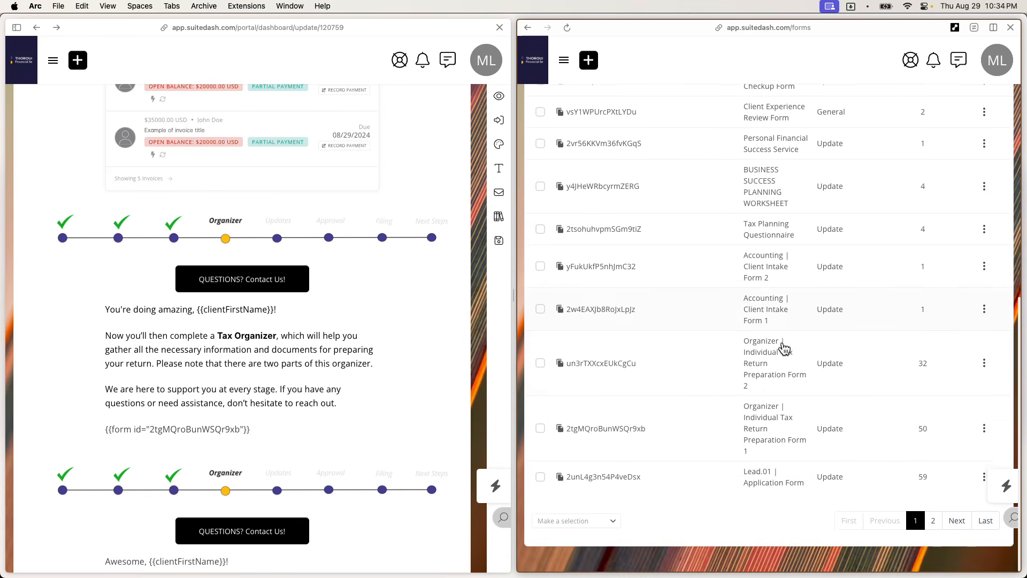
{"action": "left_click", "coordinate": [985, 430]}
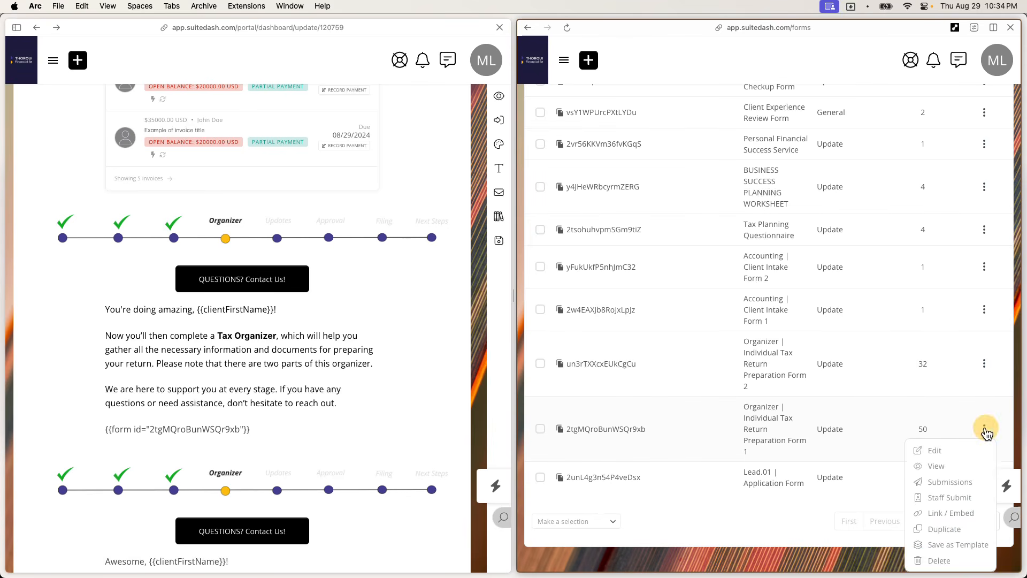
{"action": "left_click", "coordinate": [946, 452]}
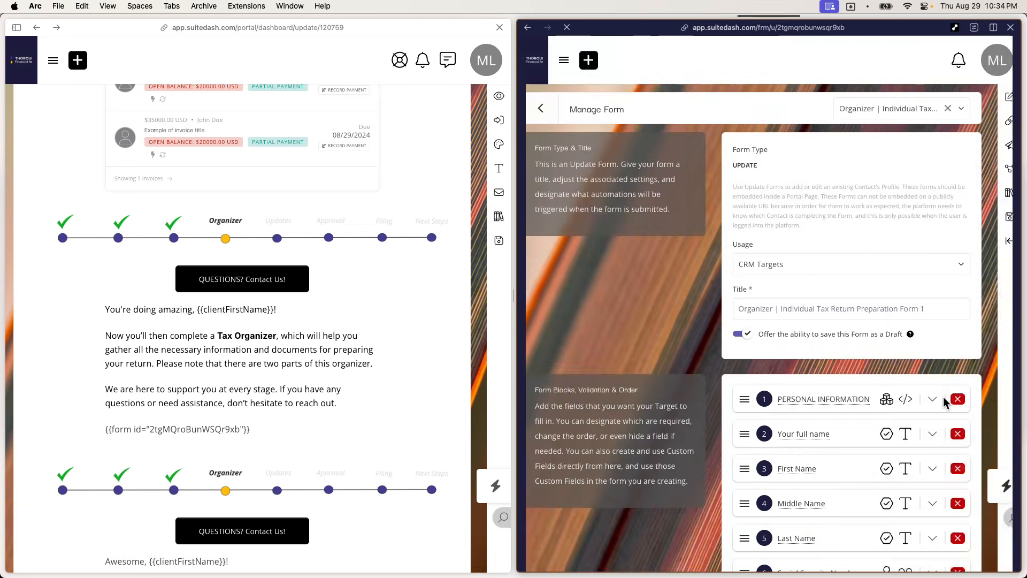
Step: Open the configuration of the automations triggered when this organizer form is completed
{"action": "scroll", "coordinate": [944, 403], "scroll_direction": "down", "scroll_amount": 20}
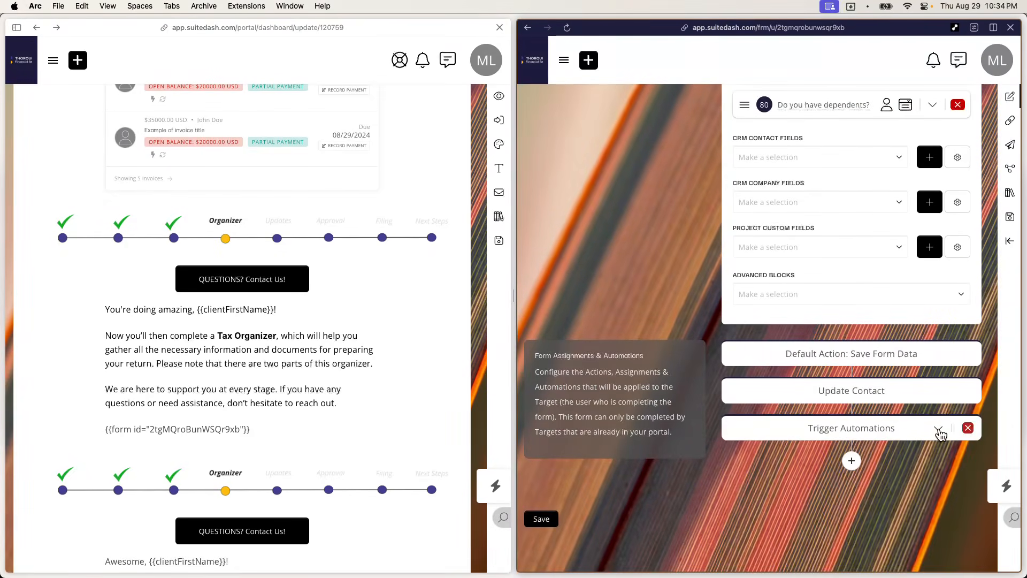
{"action": "left_click", "coordinate": [939, 430]}
{"action": "scroll", "coordinate": [910, 439], "scroll_direction": "down", "scroll_amount": 2}
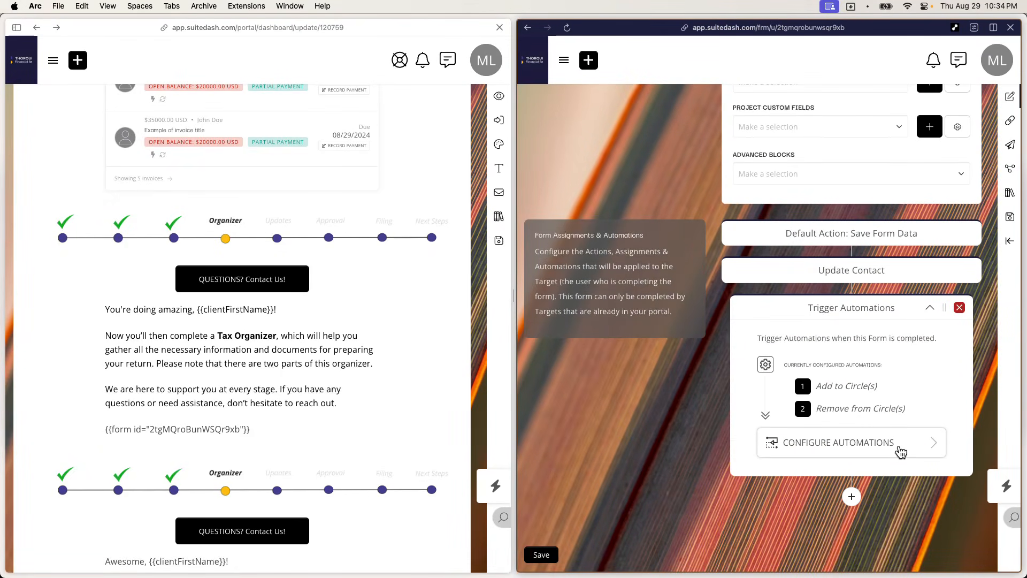
{"action": "left_click", "coordinate": [901, 447]}
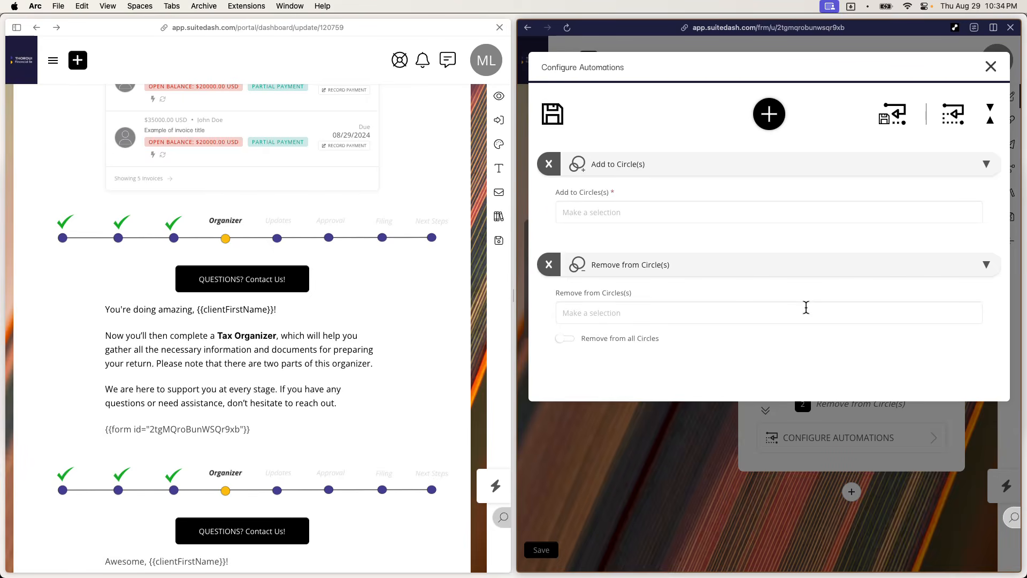
{"action": "left_click", "coordinate": [653, 312]}
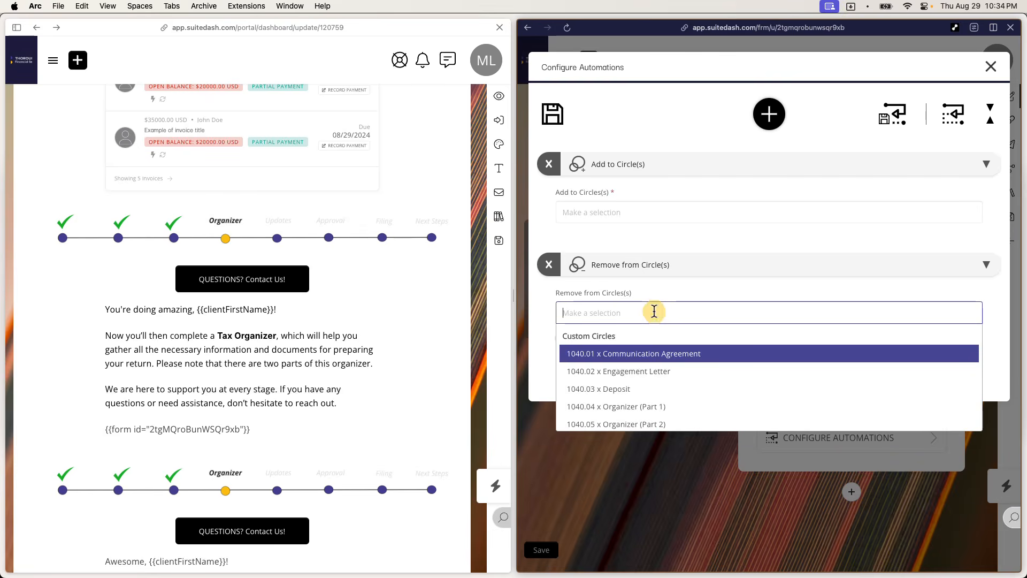
{"action": "scroll", "coordinate": [645, 404], "scroll_direction": "down", "scroll_amount": 4}
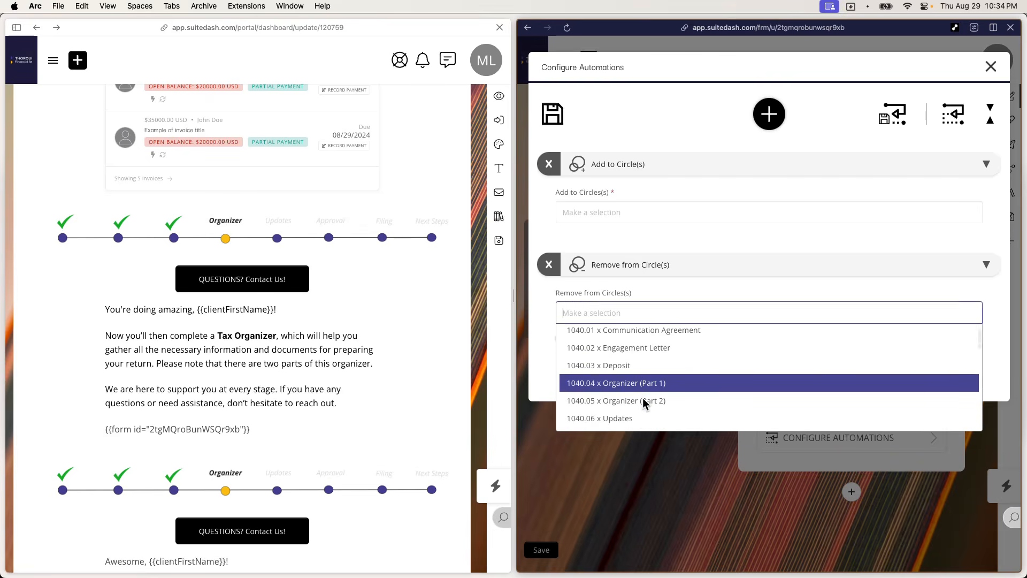
{"action": "type", "text": "in"}
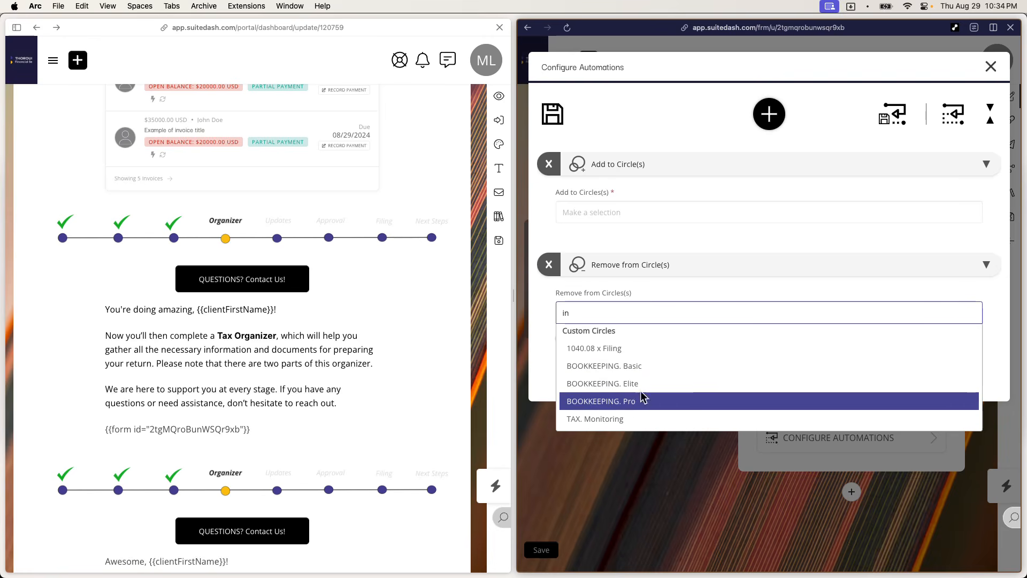
{"action": "key", "text": "BackSpace"}
{"action": "key", "text": "BackSpace"}
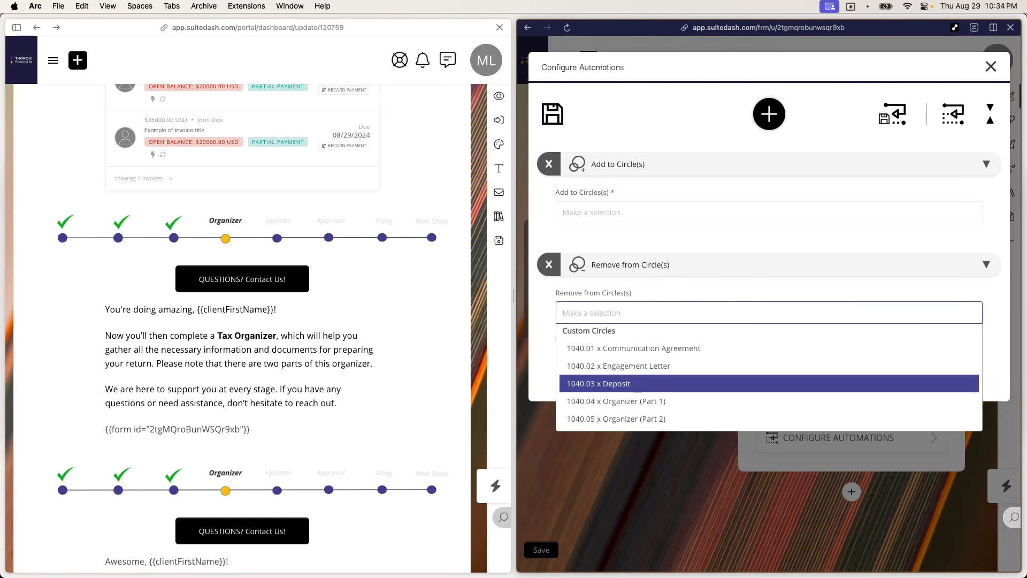
{"action": "type", "text": "org"}
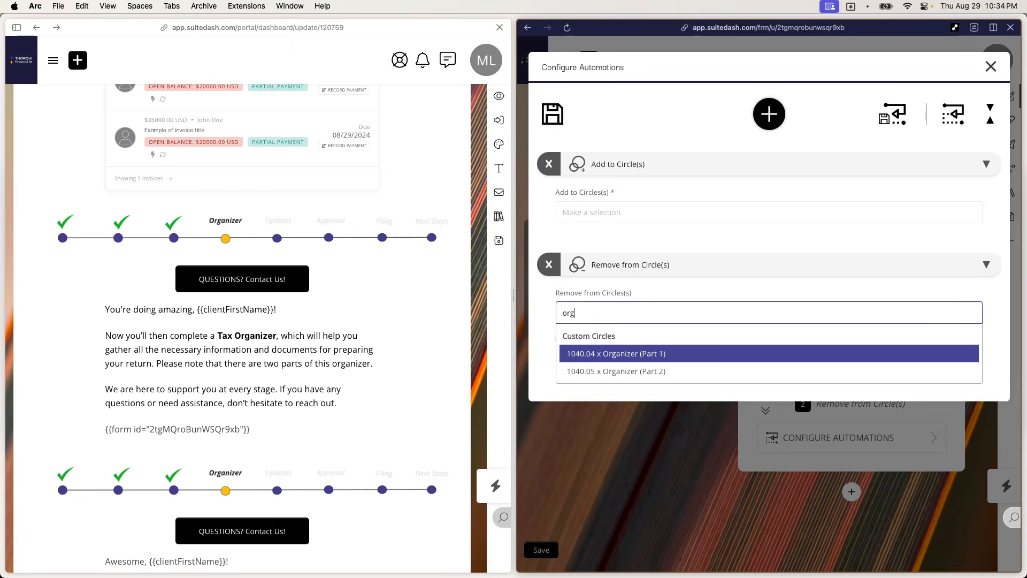
{"action": "left_click", "coordinate": [662, 377]}
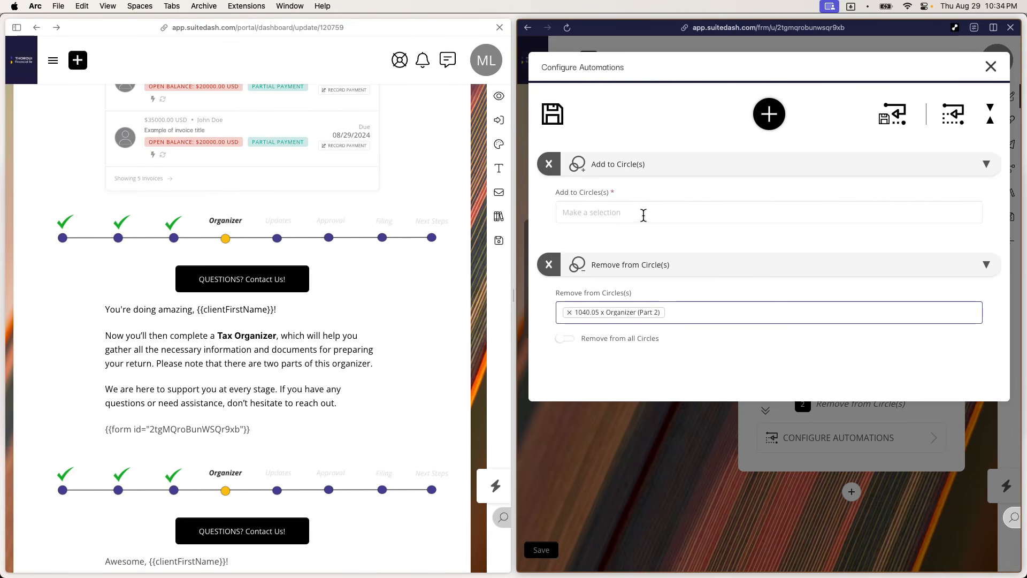
{"action": "key", "text": "BackSpace"}
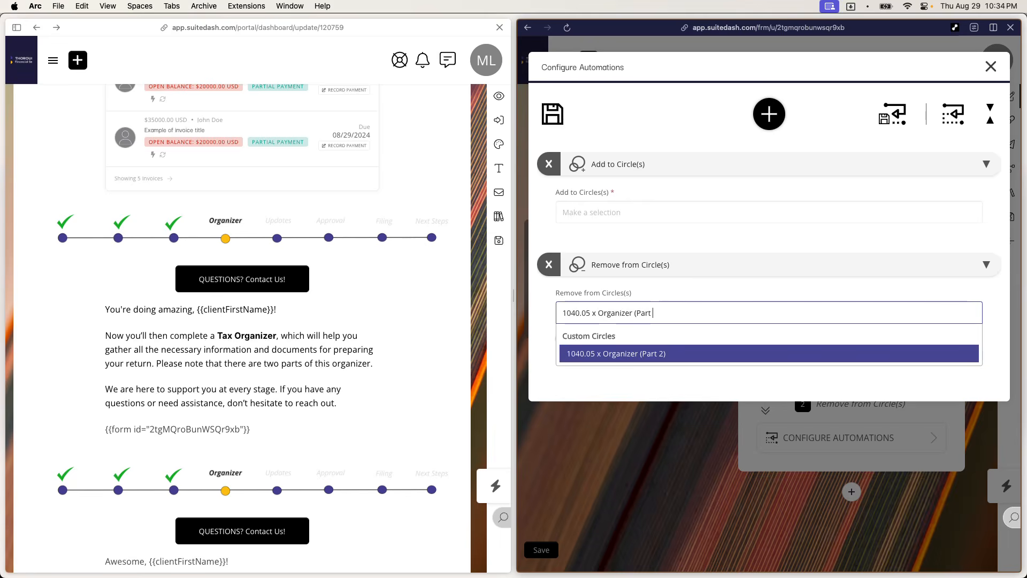
{"action": "key", "text": "super+a"}
{"action": "key", "text": "BackSpace"}
Step: Set Remove from Circle(s) to 1040.04 x Organizer (Part 1) and Add to Circle(s) to 1040.05 x Organizer (Part 2)
{"action": "type", "text": "1"}
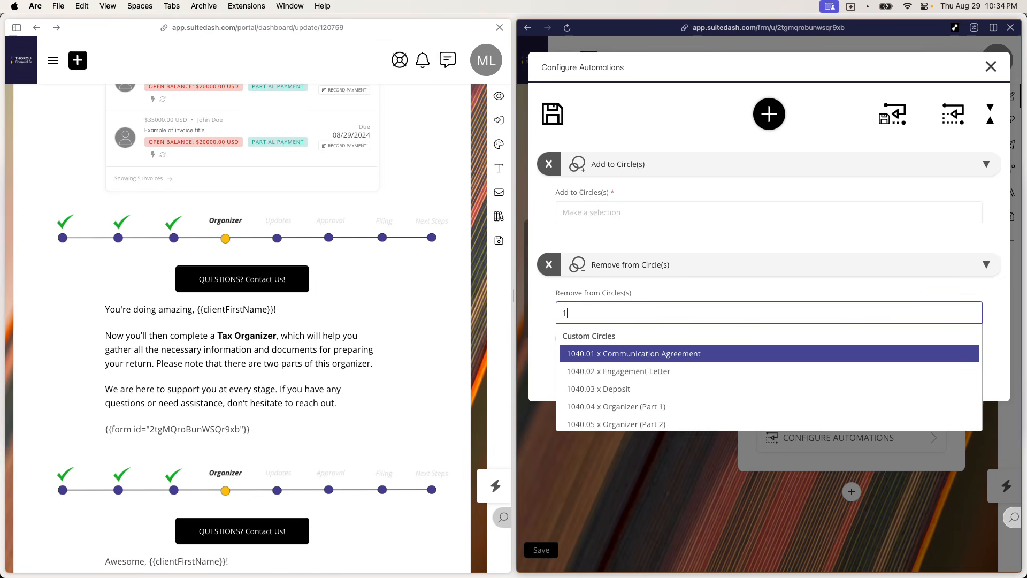
{"action": "left_click", "coordinate": [675, 407]}
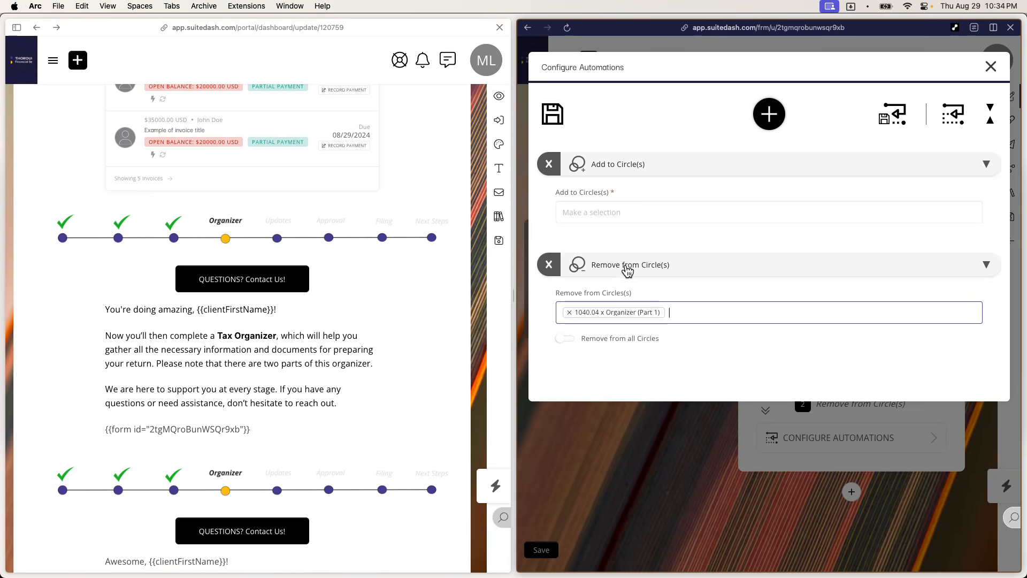
{"action": "left_click", "coordinate": [650, 209]}
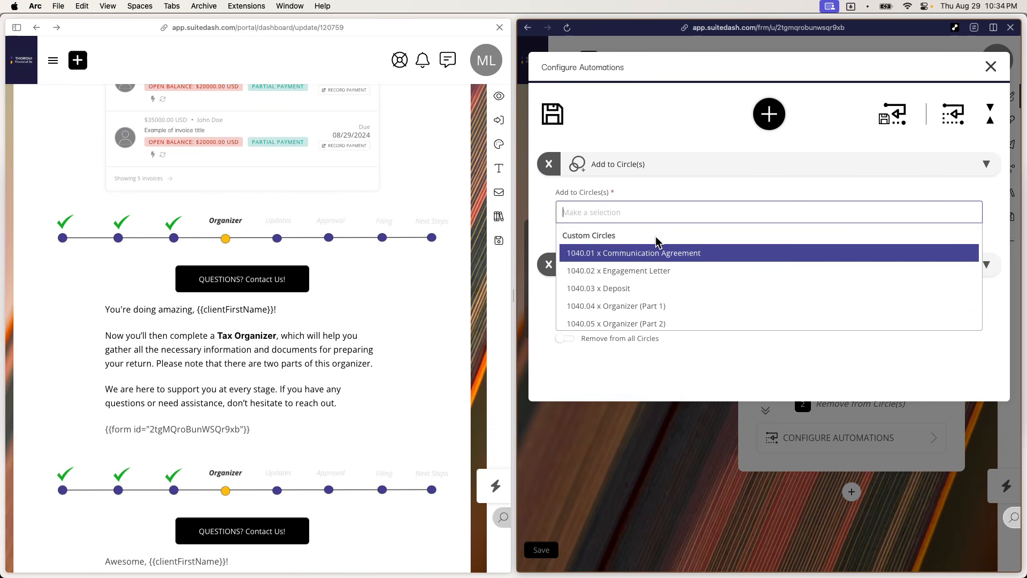
{"action": "left_click", "coordinate": [682, 324]}
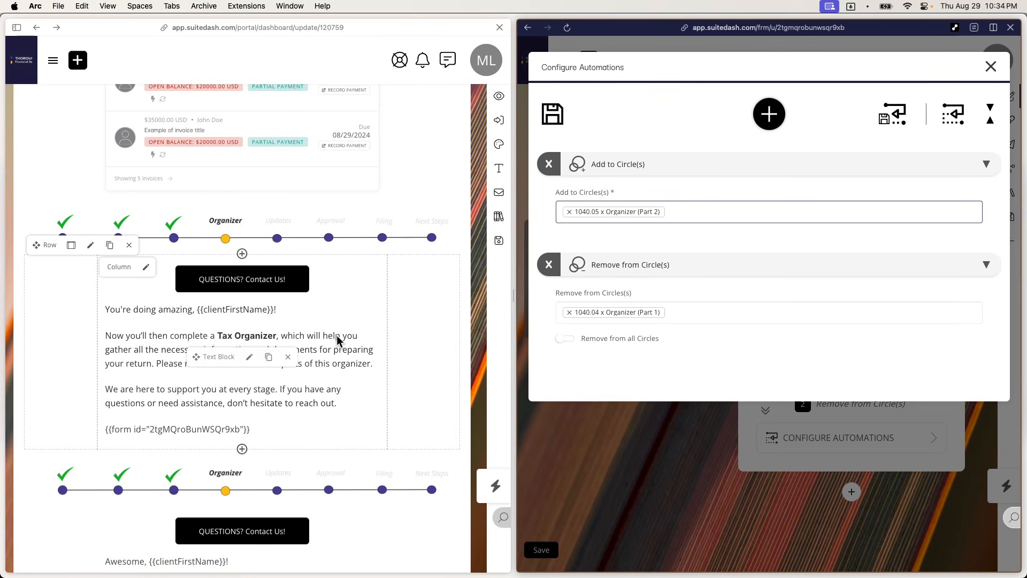
Step: Save the configured circle automations and save the first organizer form, keeping it open for editing
{"action": "scroll", "coordinate": [308, 348], "scroll_direction": "down", "scroll_amount": 1}
{"action": "scroll", "coordinate": [308, 347], "scroll_direction": "down", "scroll_amount": 5}
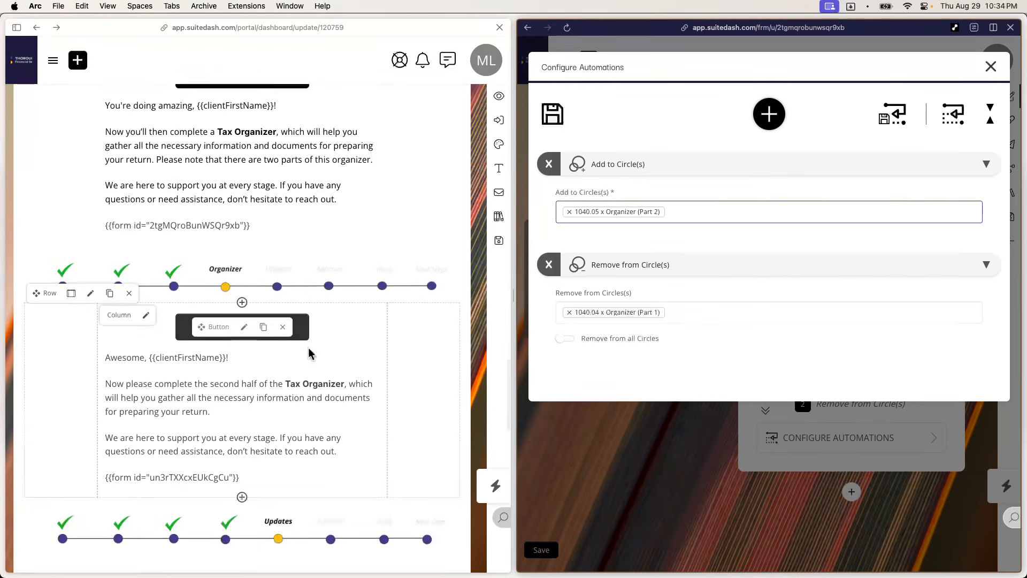
{"action": "left_click", "coordinate": [553, 113]}
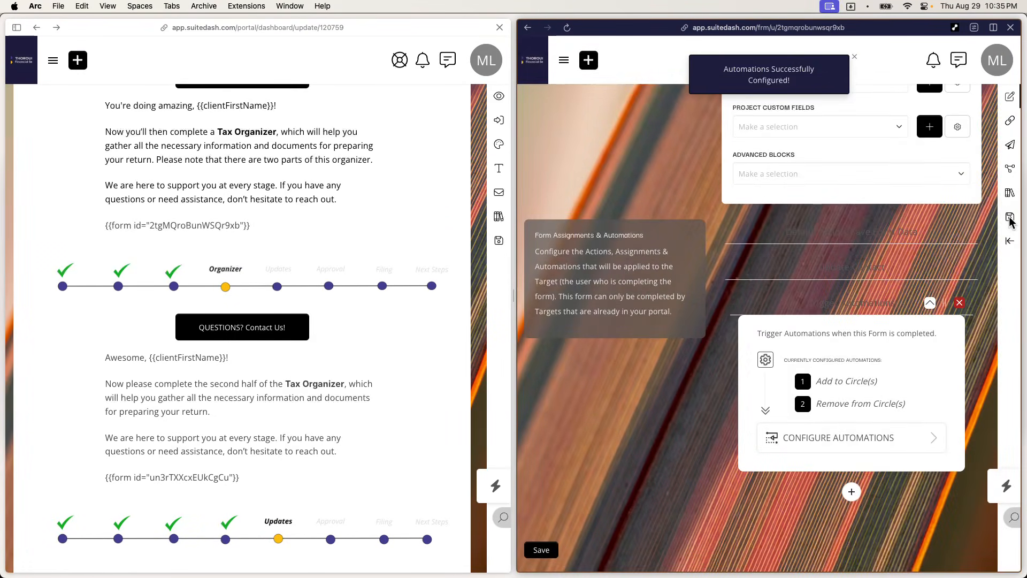
{"action": "left_click", "coordinate": [1010, 219]}
Step: Retitle the form "TAX | Organizer |1040 Individual Tax Return Preparation Form 1" and save it, keeping it open
{"action": "scroll", "coordinate": [918, 240], "scroll_direction": "up", "scroll_amount": 15}
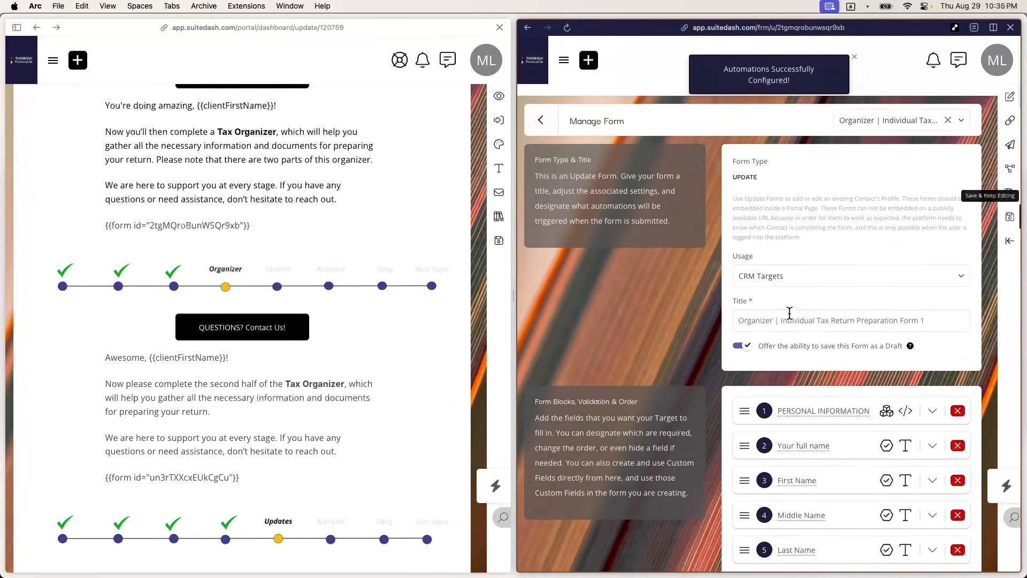
{"action": "double_click", "coordinate": [755, 309]}
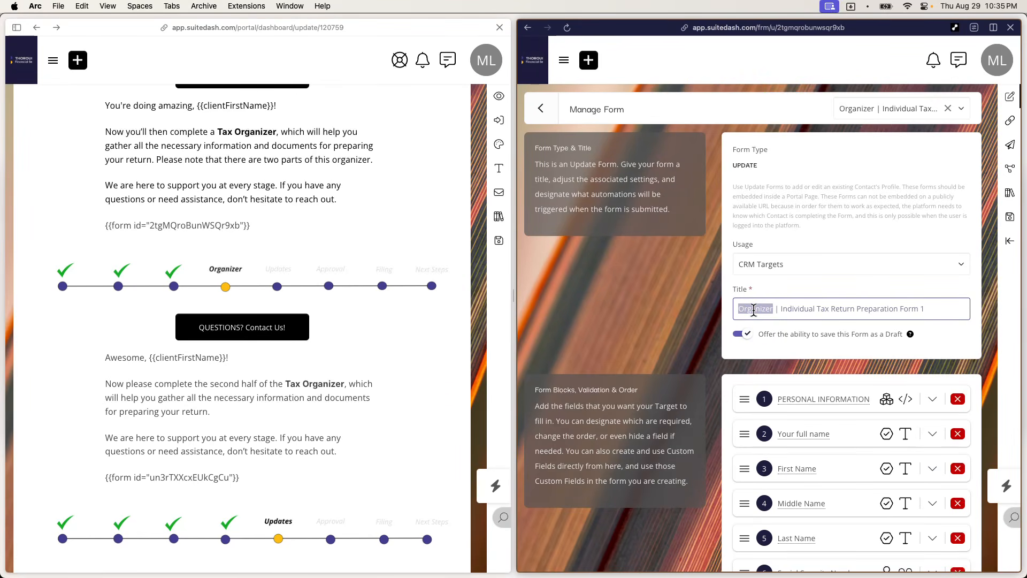
{"action": "type", "text": "TAX |"}
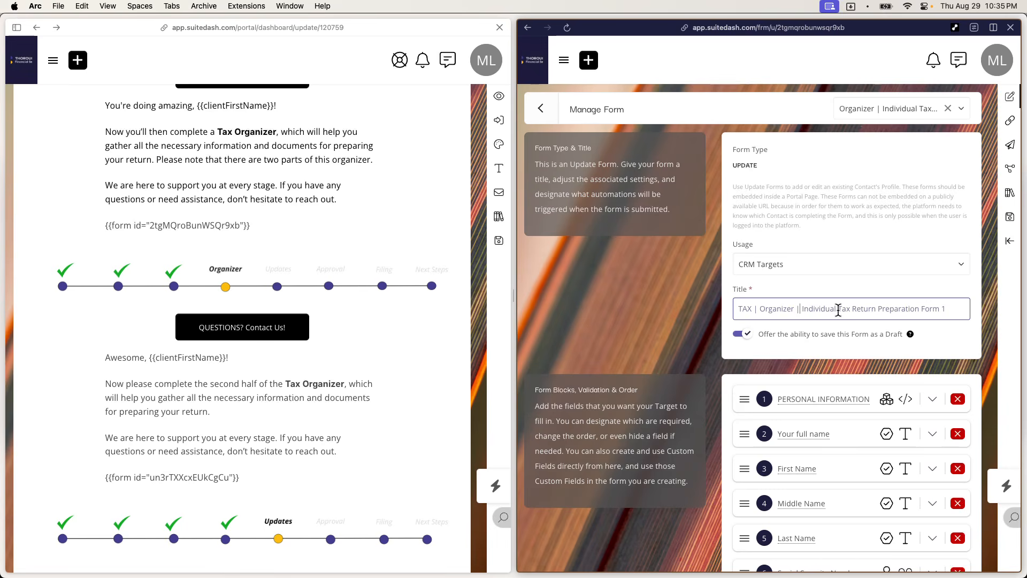
{"action": "type", "text": "1040"}
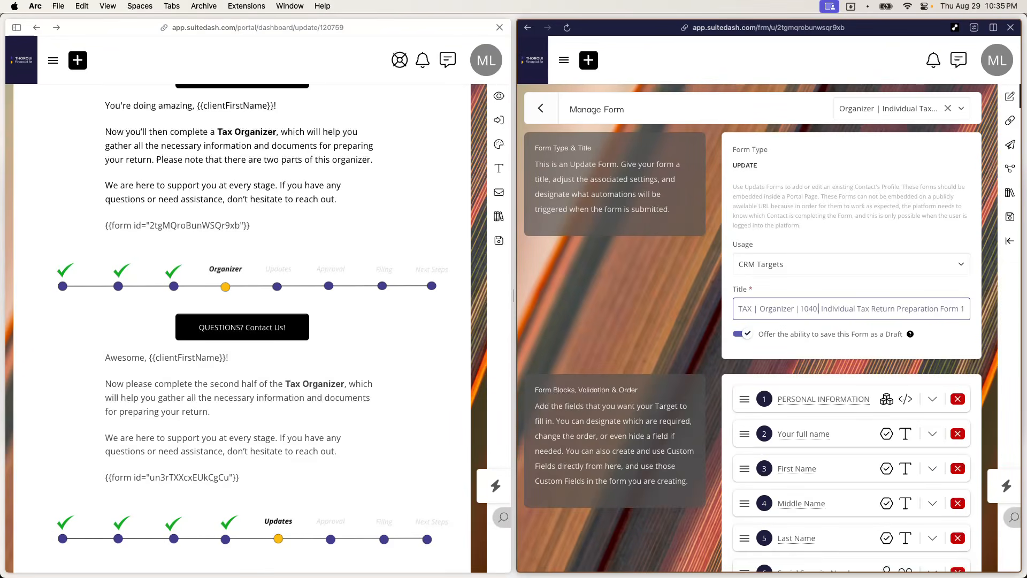
{"action": "key", "text": "BackSpace"}
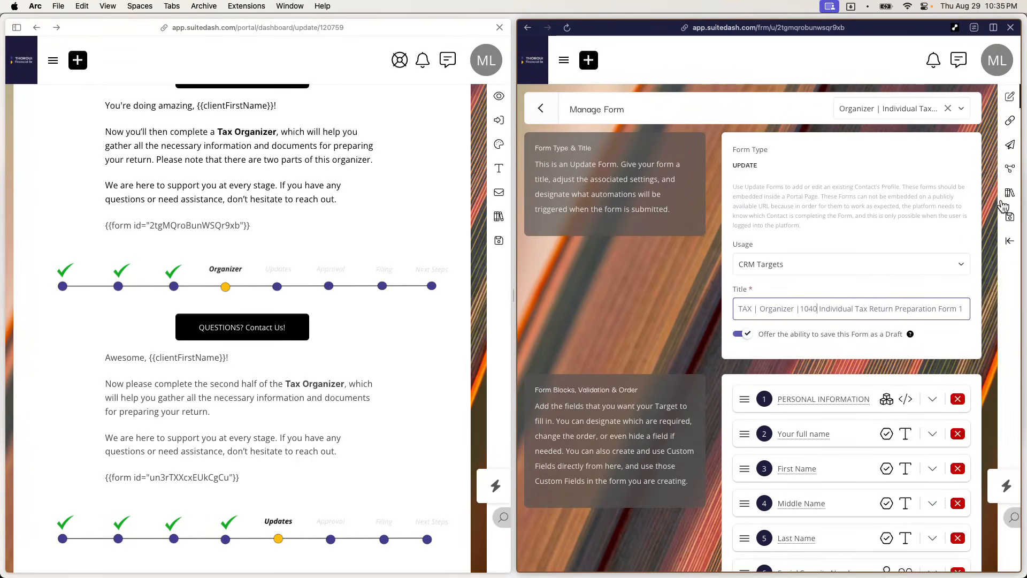
{"action": "left_click", "coordinate": [1009, 217]}
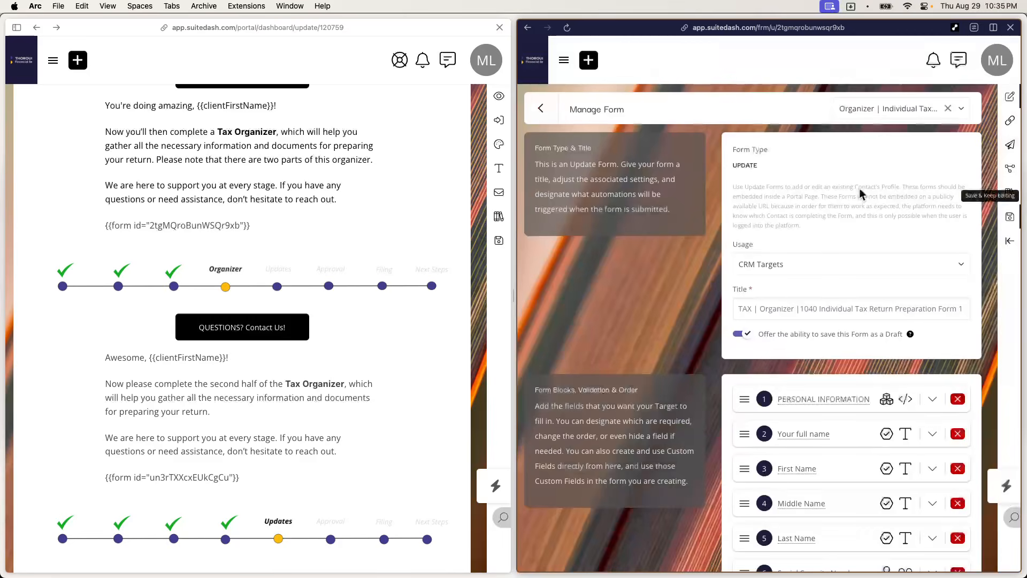
Step: Switch the form editor to "Organizer | Individual Tax Return Preparation Form 2"
{"action": "left_click", "coordinate": [909, 109]}
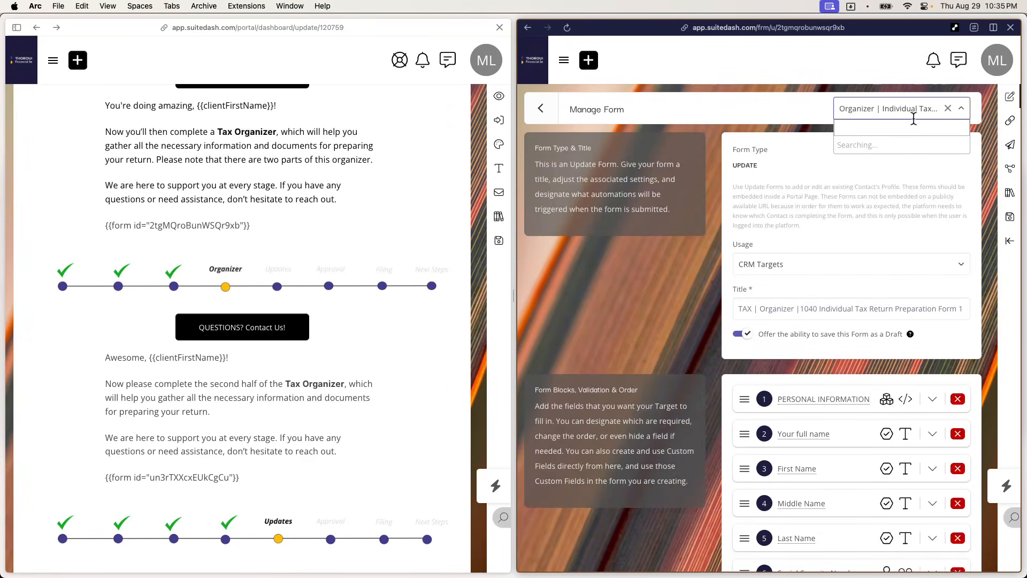
{"action": "type", "text": "2"}
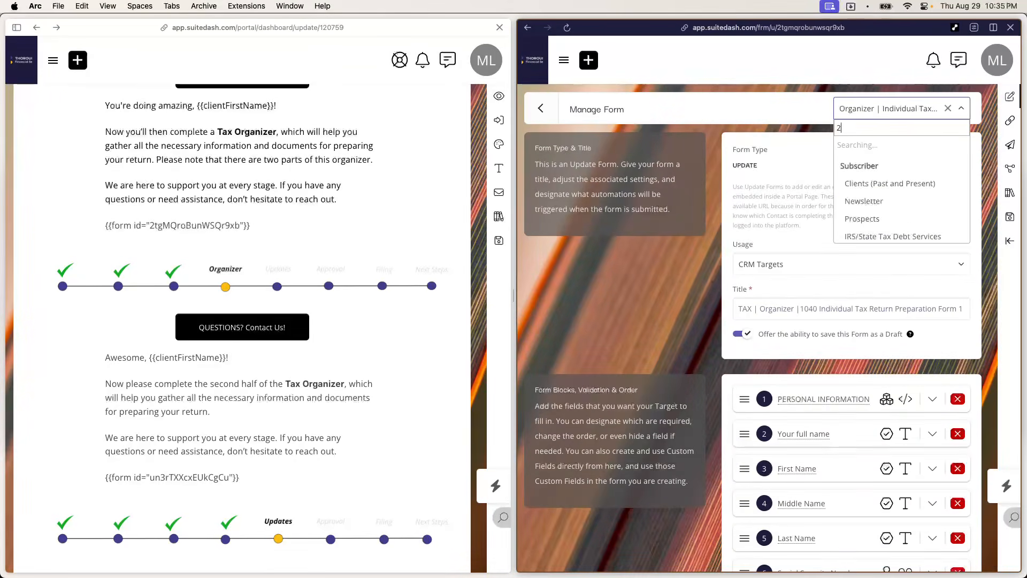
{"action": "scroll", "coordinate": [926, 190], "scroll_direction": "up", "scroll_amount": 2}
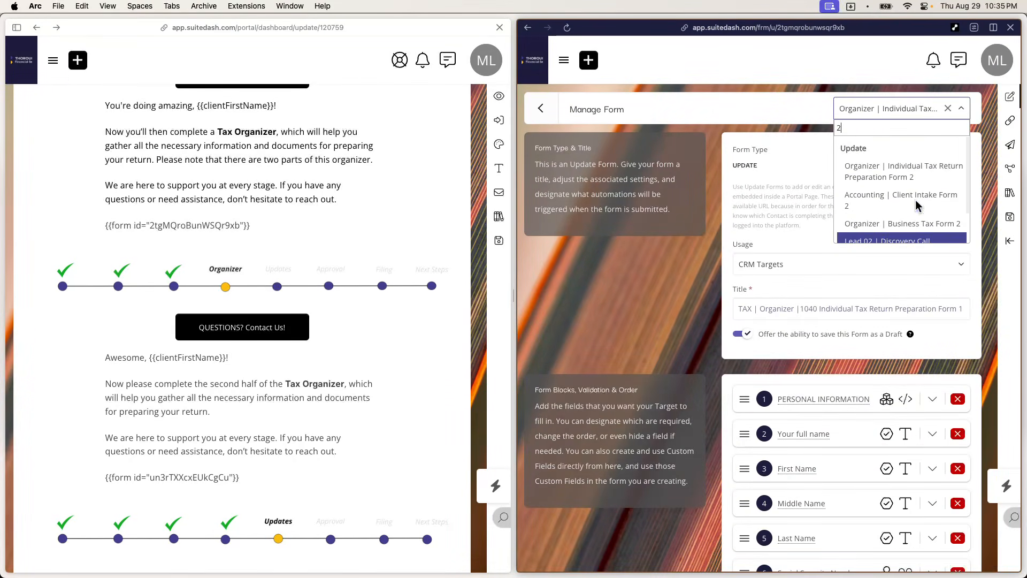
{"action": "left_click", "coordinate": [932, 178]}
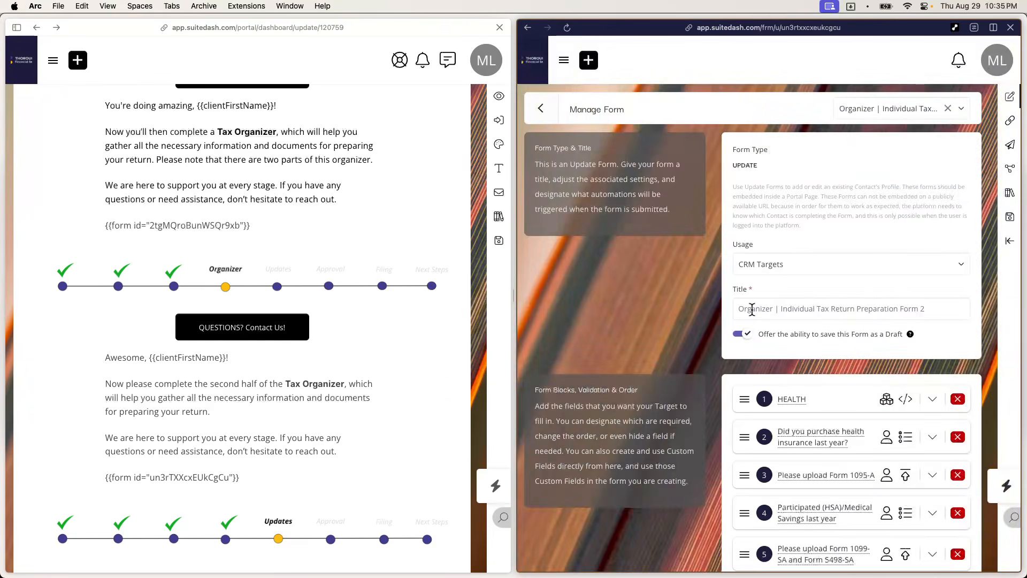
Step: Retitle the form "TAX | Organizer |1040 Individual Tax Return Preparation Form 2" and save it, keeping it open for editing
{"action": "left_click", "coordinate": [739, 309]}
{"action": "type", "text": "TAX |"}
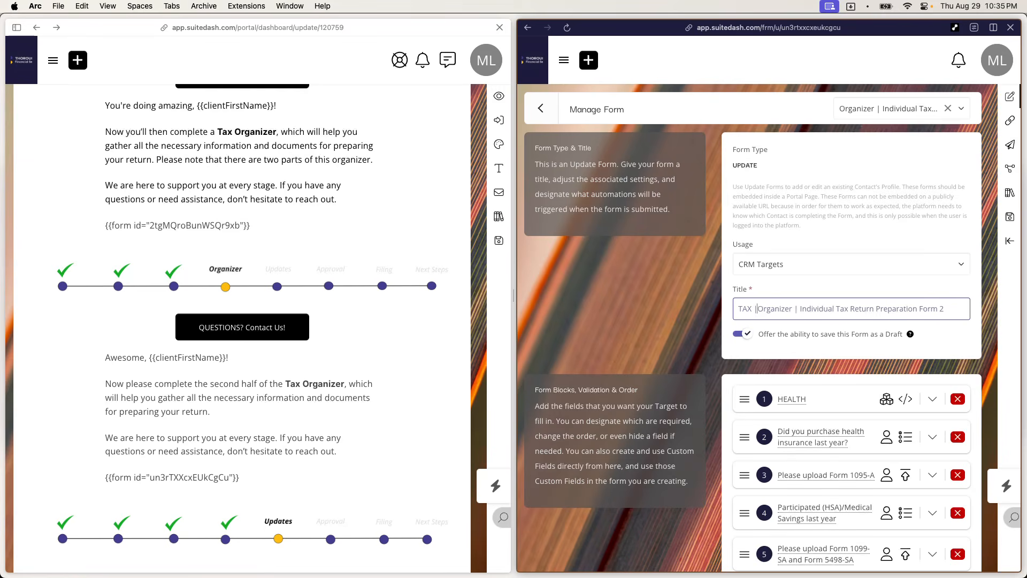
{"action": "left_click", "coordinate": [802, 309]}
{"action": "type", "text": "1040"}
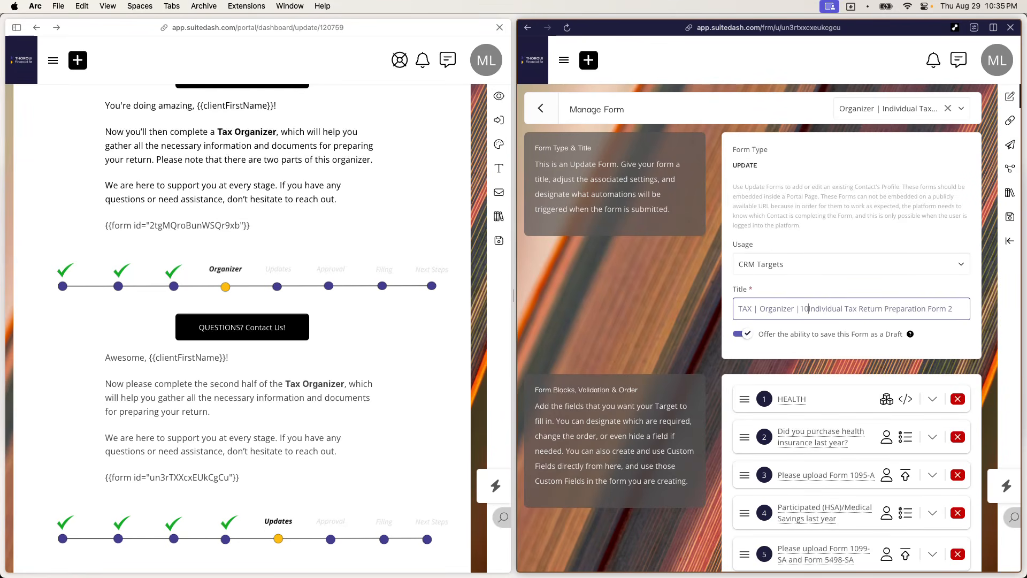
{"action": "left_click", "coordinate": [1011, 216]}
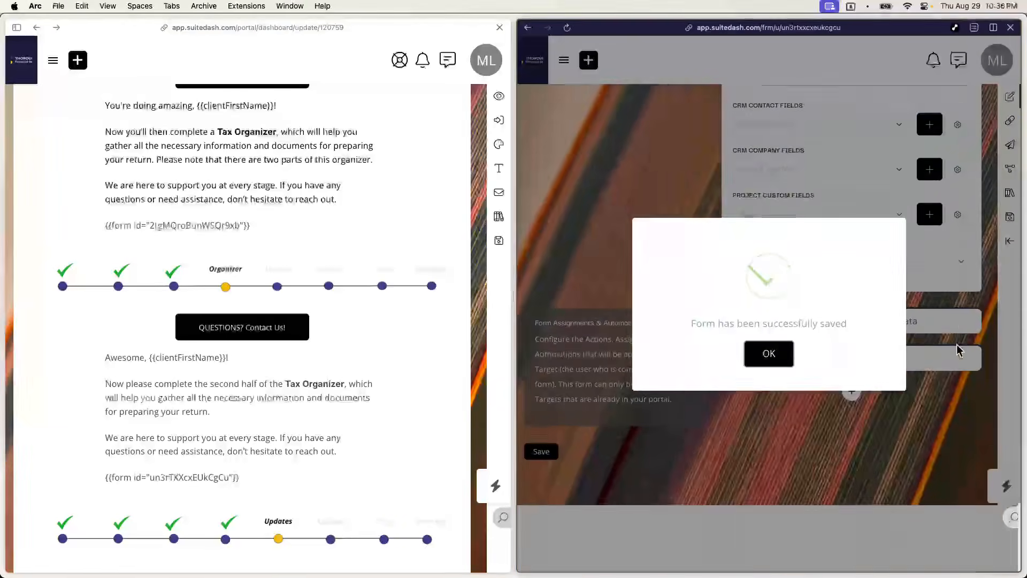
{"action": "left_click", "coordinate": [786, 359]}
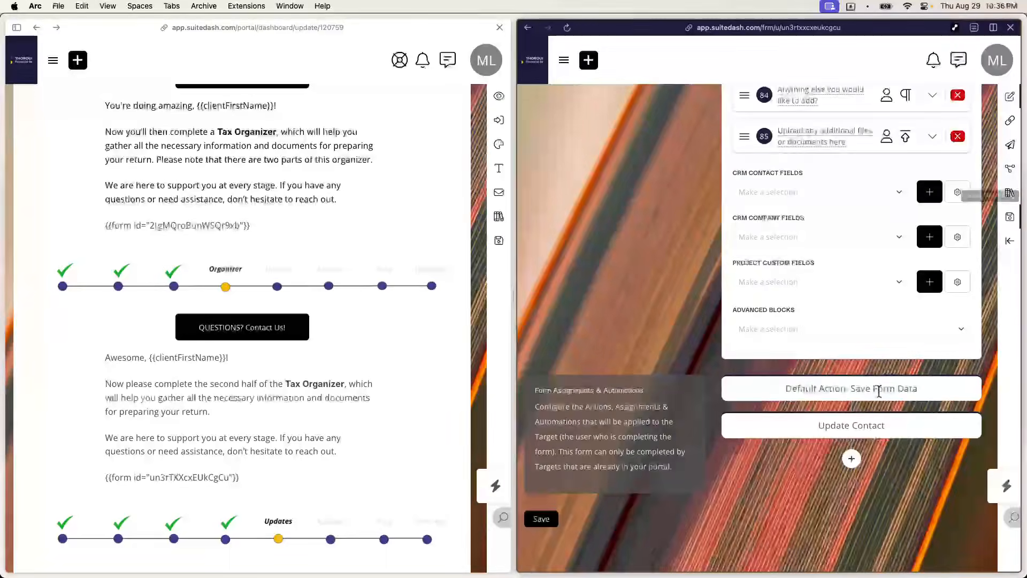
Step: Add a Trigger Automations action to the second organizer form and open its automation configuration
{"action": "left_click", "coordinate": [851, 459]}
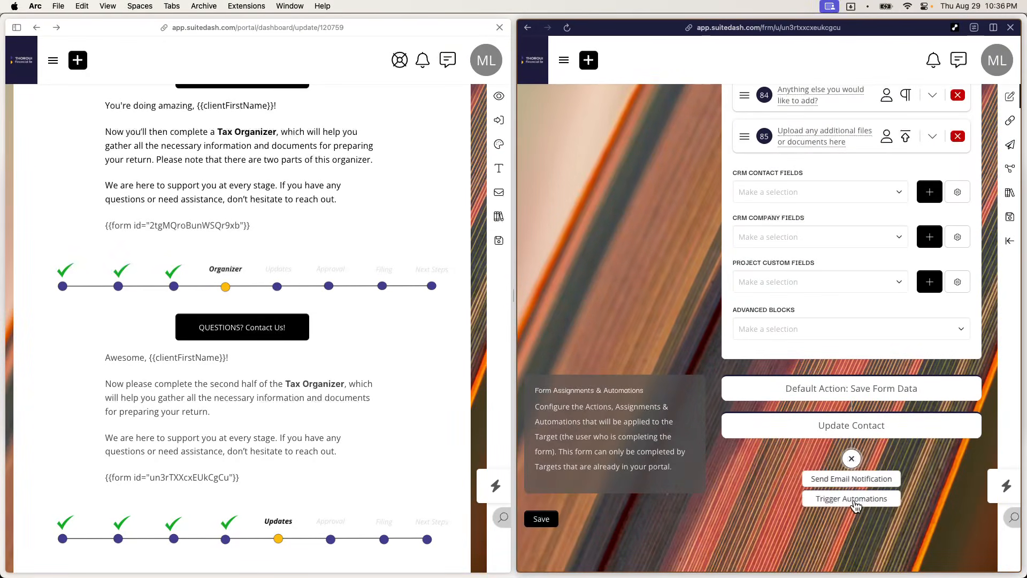
{"action": "left_click", "coordinate": [872, 499]}
{"action": "left_click", "coordinate": [943, 464]}
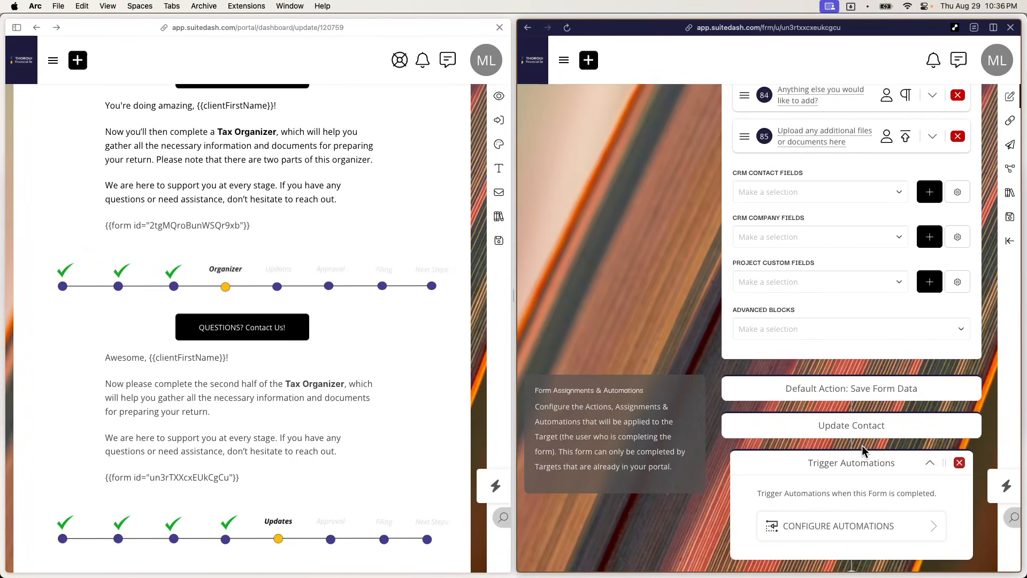
{"action": "scroll", "coordinate": [877, 429], "scroll_direction": "down", "scroll_amount": 3}
{"action": "left_click", "coordinate": [870, 419]}
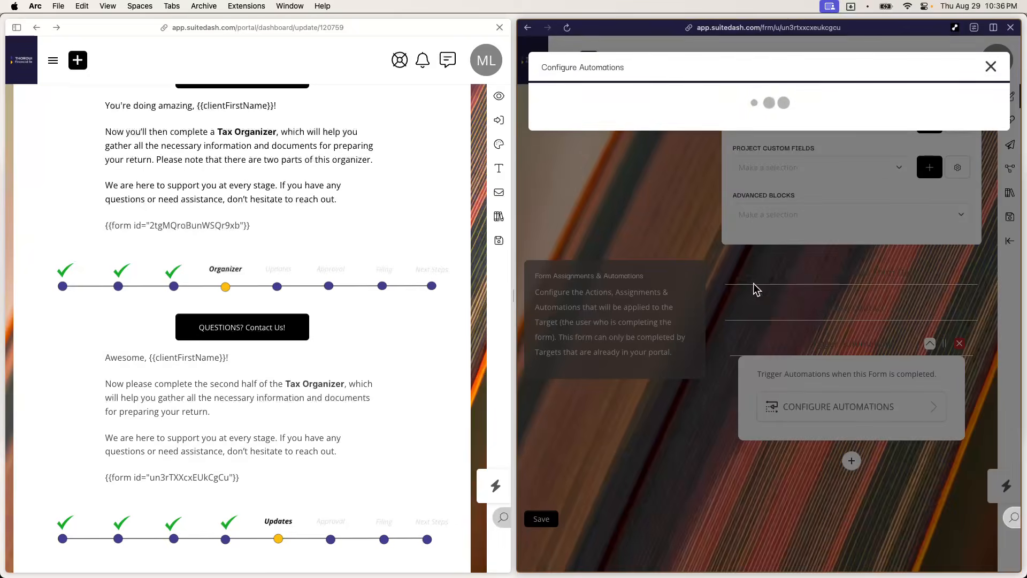
Step: Add a Remove from Circle(s) automation for the circle 1040.05 x Organizer (Part 2)
{"action": "left_click", "coordinate": [770, 115]}
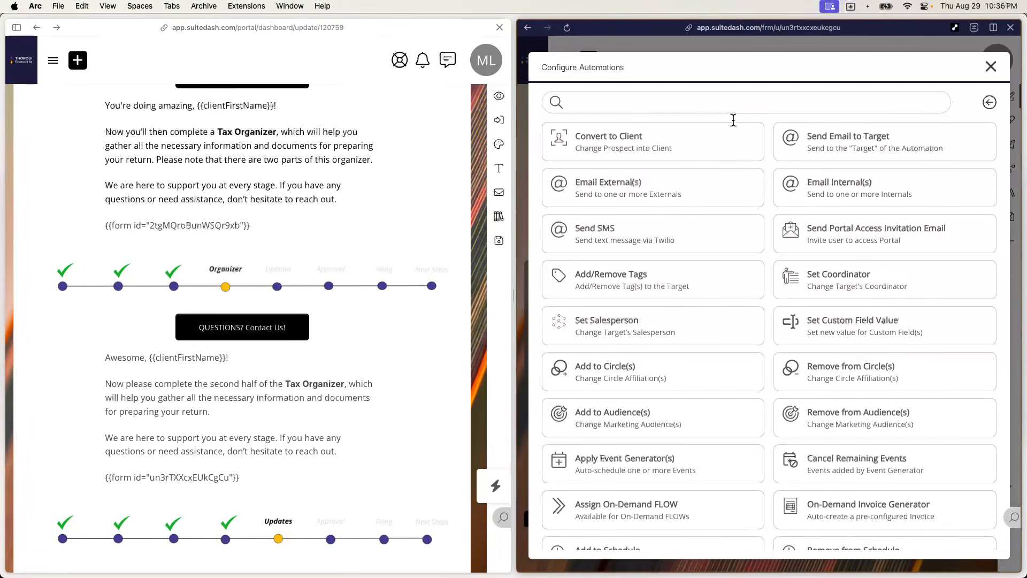
{"action": "left_click", "coordinate": [694, 108]}
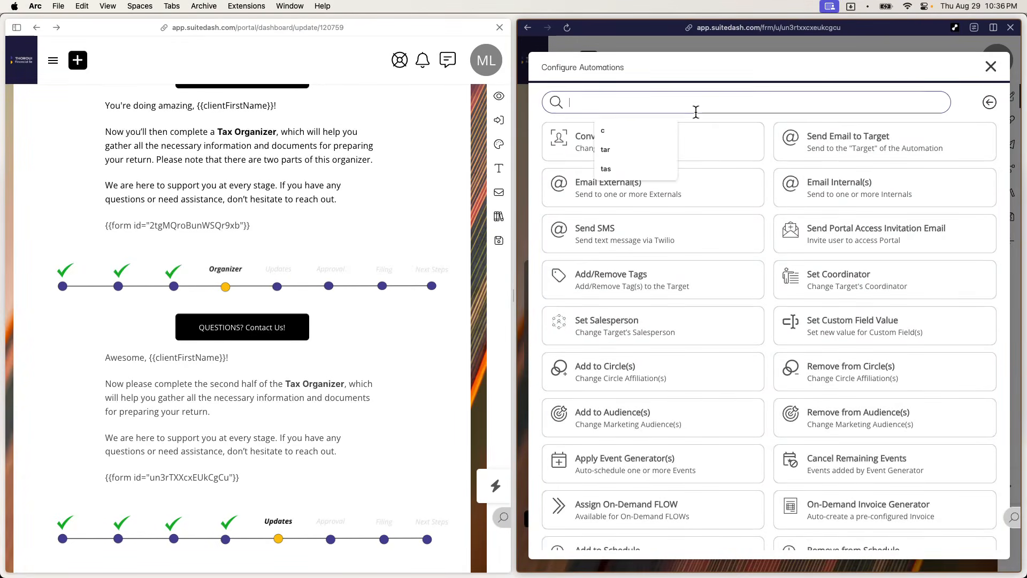
{"action": "type", "text": "re"}
{"action": "left_click", "coordinate": [824, 153]}
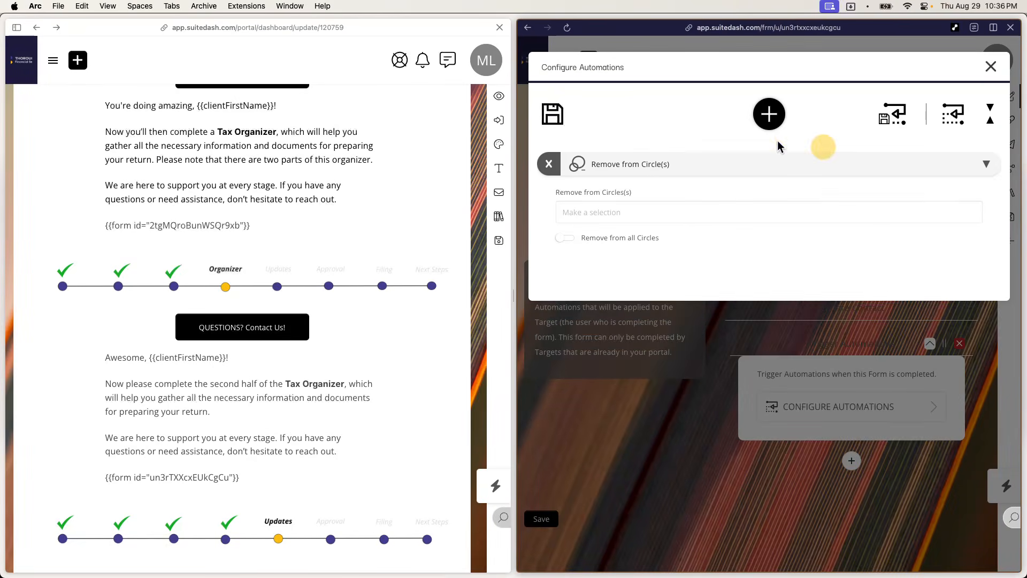
{"action": "left_click", "coordinate": [685, 218]}
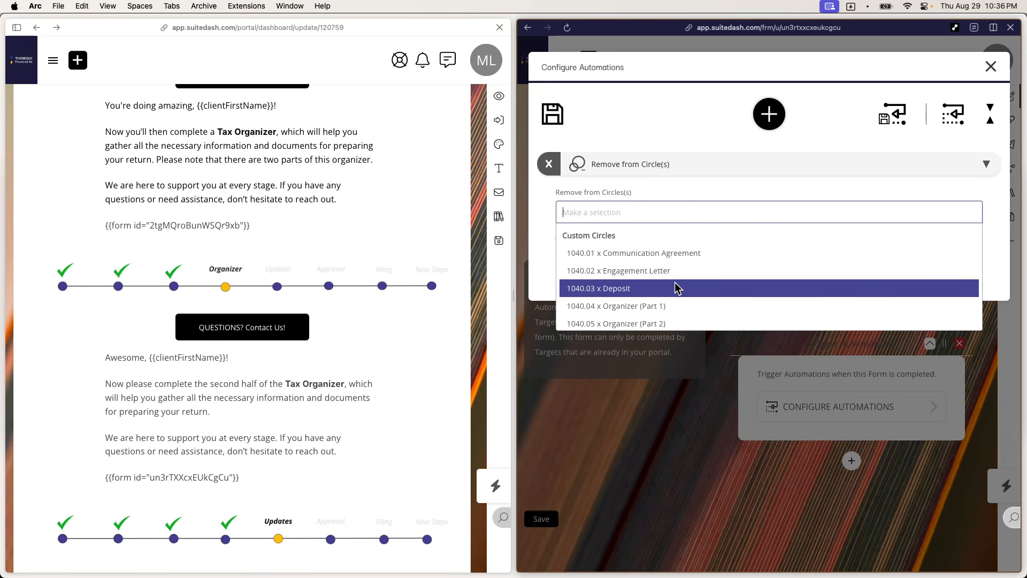
{"action": "left_click", "coordinate": [670, 312]}
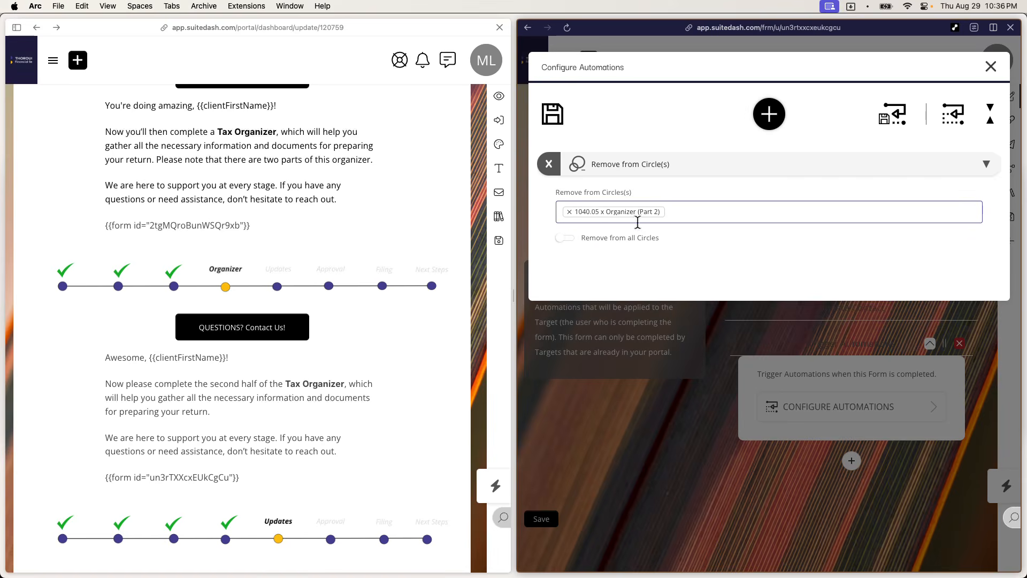
Step: Add an Add to Circle(s) automation that places the client in 1040.06 x Updates
{"action": "left_click", "coordinate": [771, 122]}
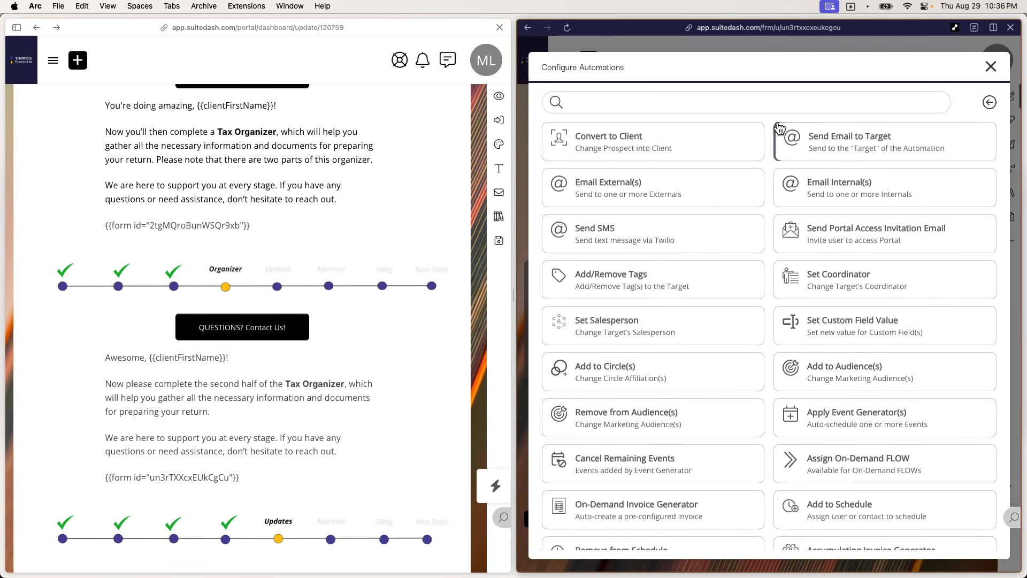
{"action": "left_click", "coordinate": [769, 102]}
{"action": "type", "text": "ci"}
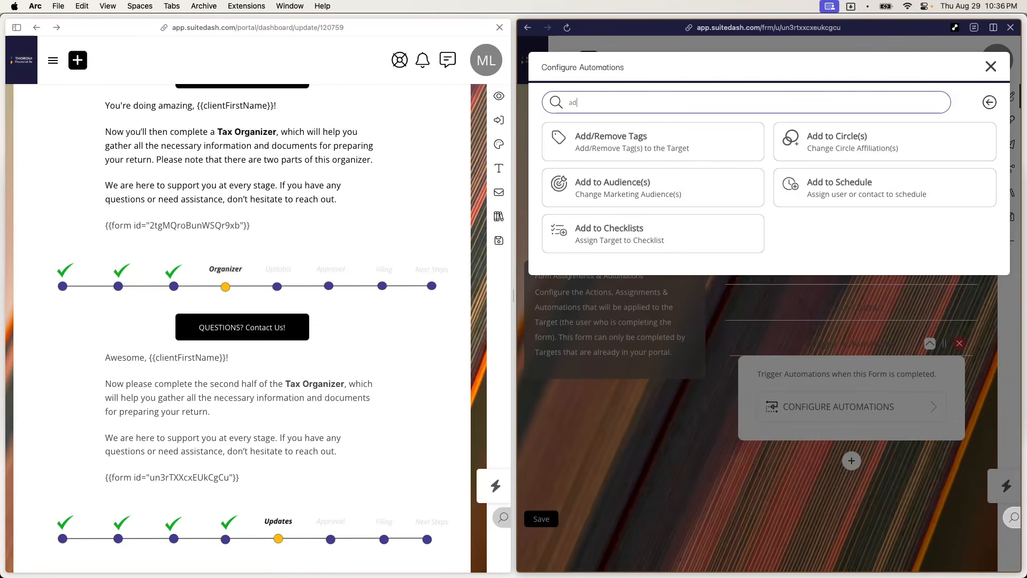
{"action": "left_click", "coordinate": [843, 151]}
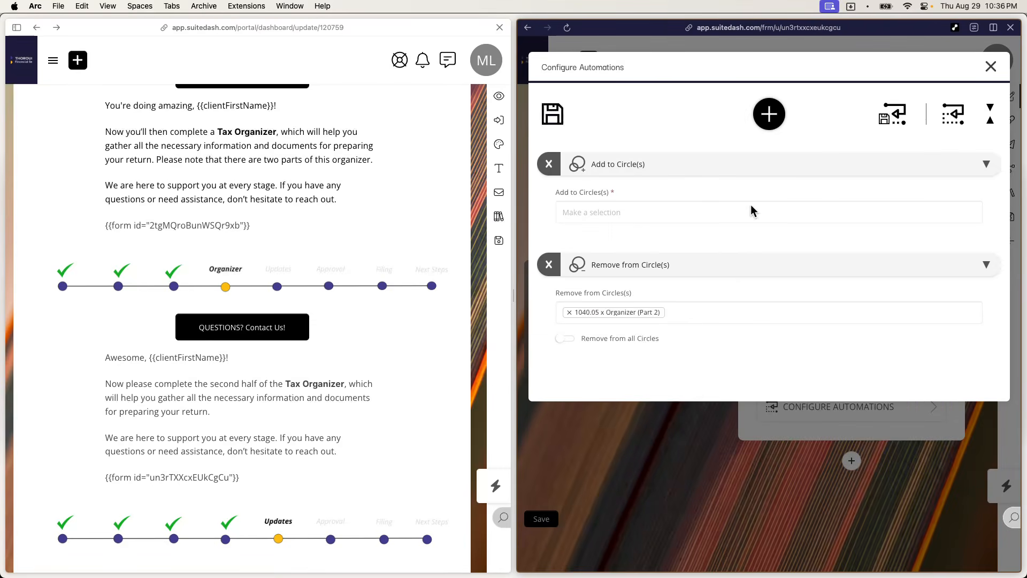
{"action": "left_click", "coordinate": [712, 207]}
{"action": "scroll", "coordinate": [375, 394], "scroll_direction": "down", "scroll_amount": 6}
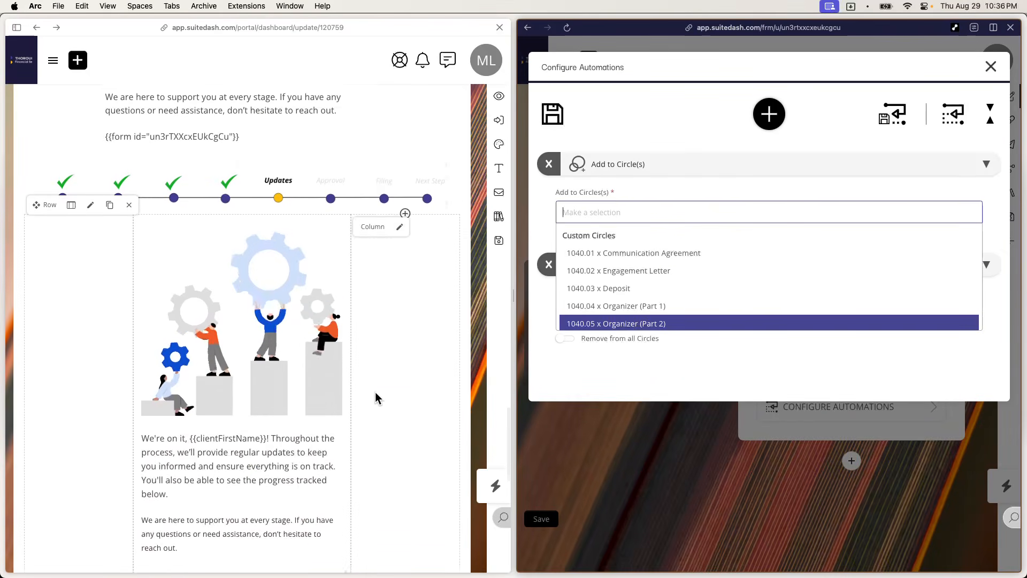
{"action": "scroll", "coordinate": [375, 391], "scroll_direction": "down", "scroll_amount": 1}
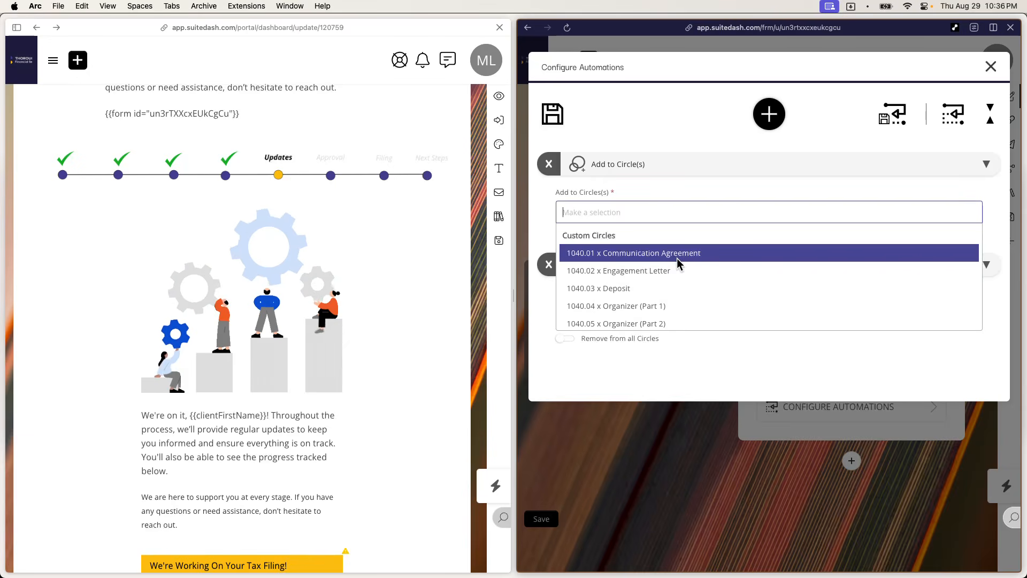
{"action": "type", "text": "u"}
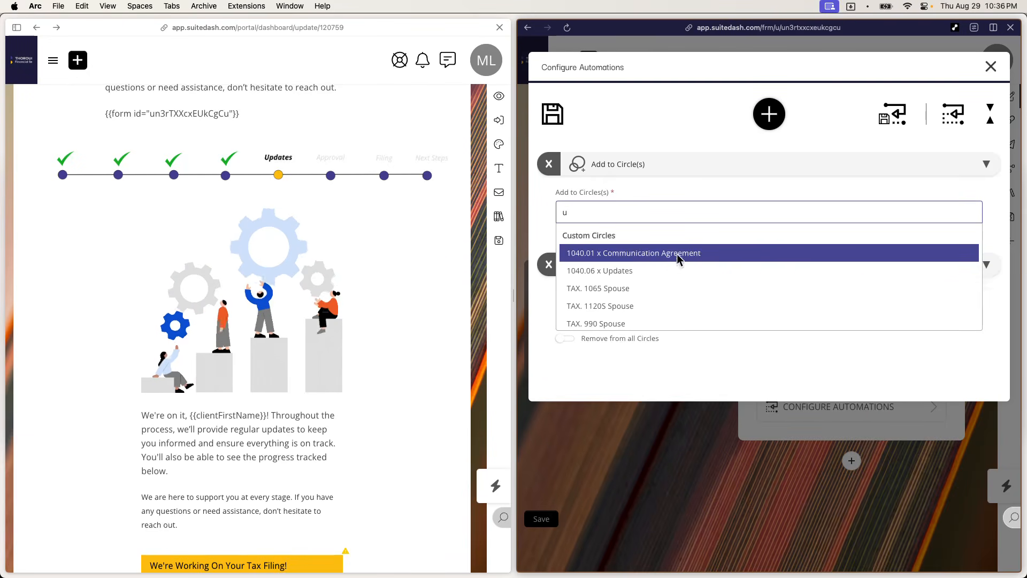
{"action": "left_click", "coordinate": [668, 268]}
Step: Add an Apply Project Generator automation that uses the 1040 Tax Return project generator
{"action": "left_click", "coordinate": [772, 122]}
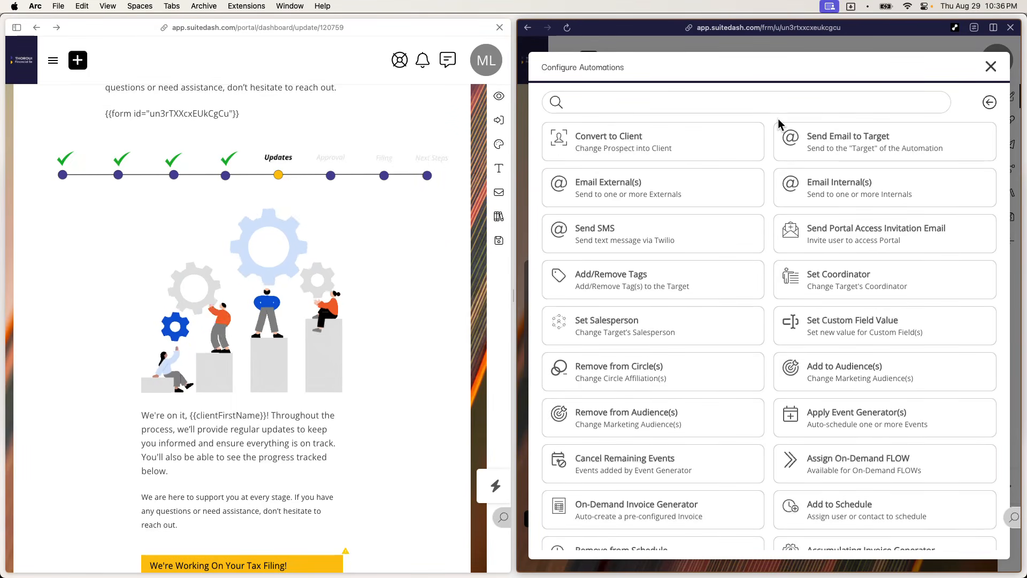
{"action": "left_click", "coordinate": [765, 103]}
{"action": "type", "text": "pro"}
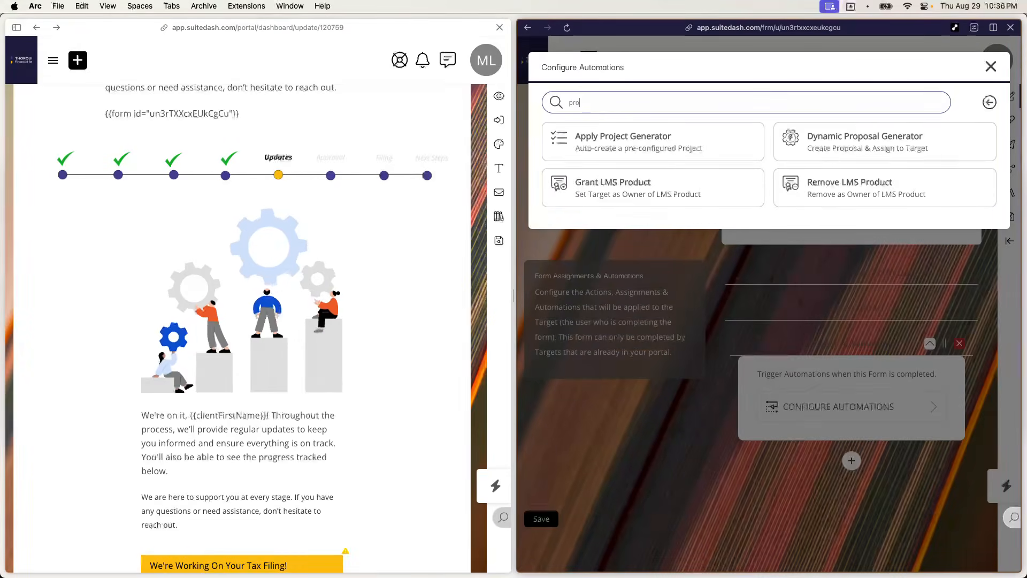
{"action": "left_click", "coordinate": [713, 162]}
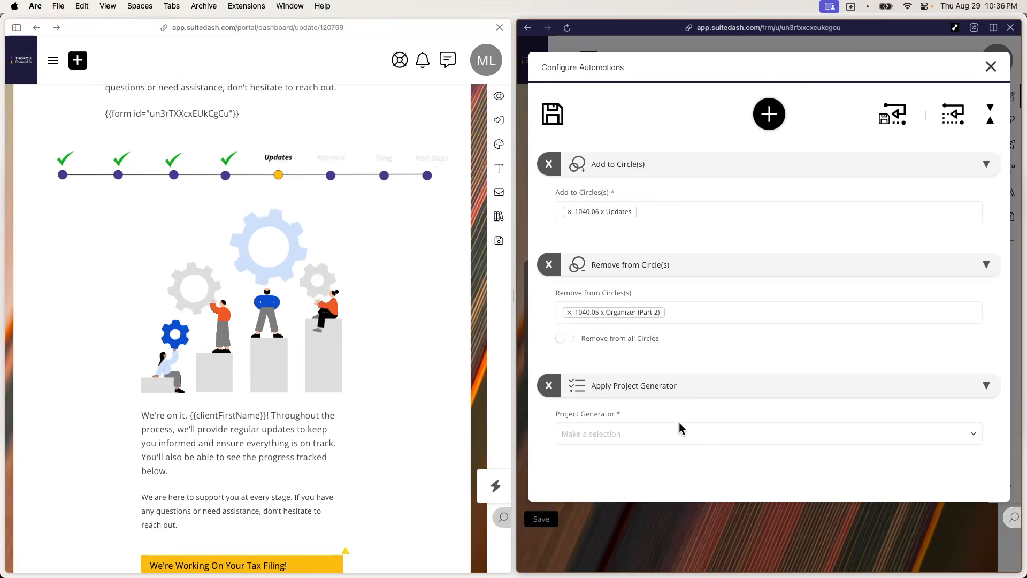
{"action": "left_click", "coordinate": [677, 439]}
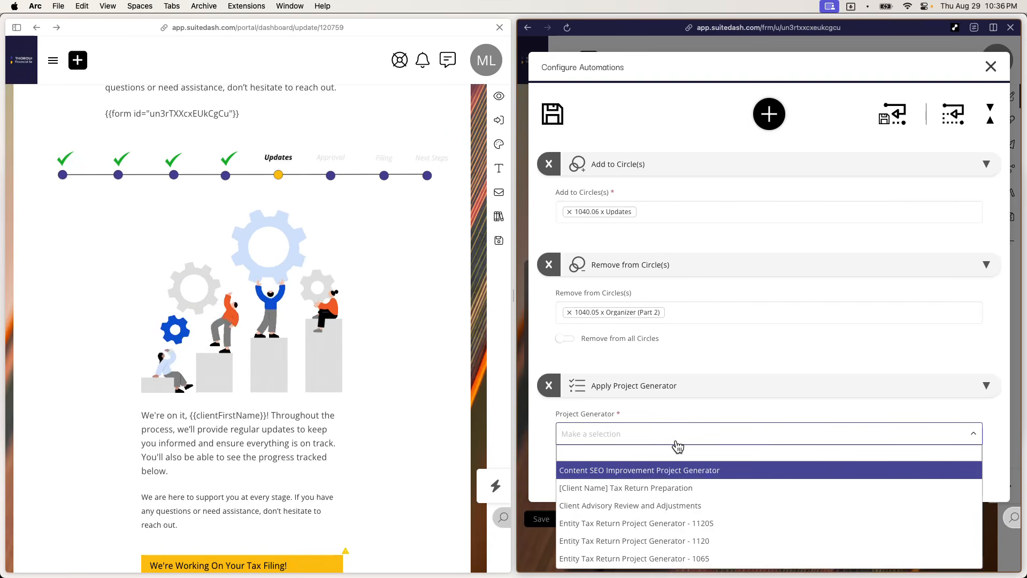
{"action": "type", "text": "p"}
{"action": "key", "text": "BackSpace"}
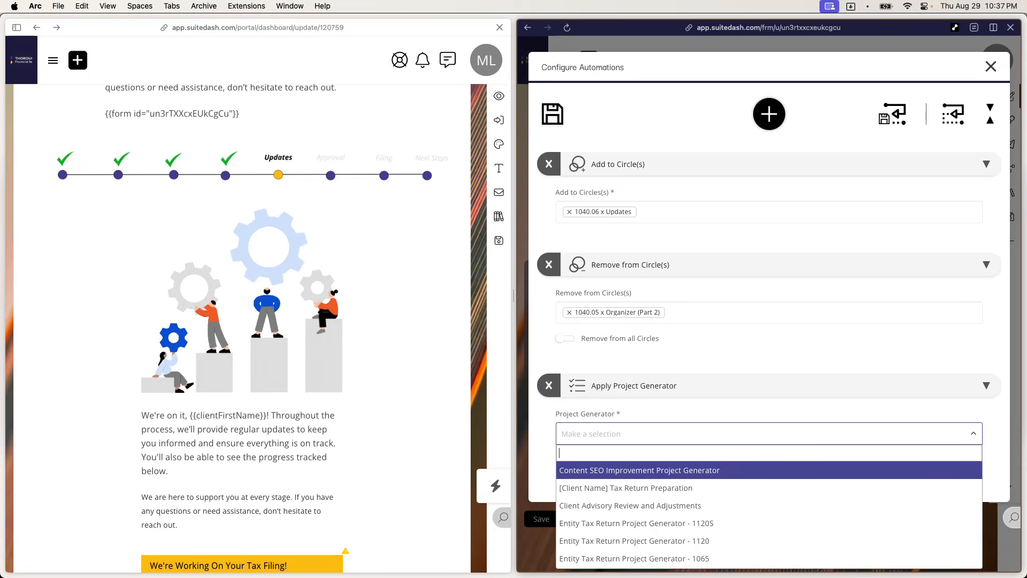
{"action": "type", "text": "1040"}
{"action": "left_click", "coordinate": [640, 470]}
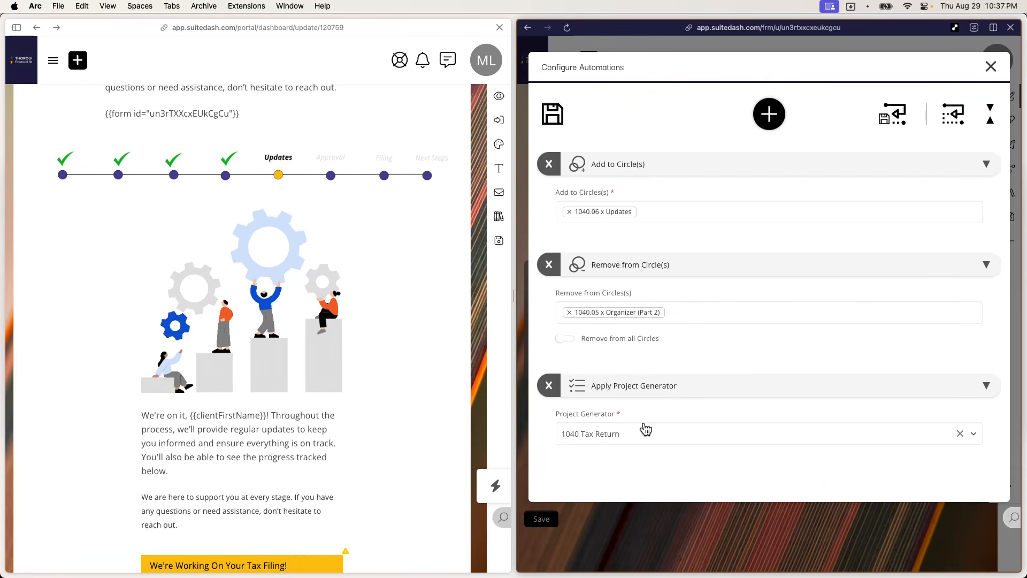
Step: Save the configured automations and save the second organizer form, keeping it open for editing
{"action": "mouse_move", "coordinate": [296, 157]}
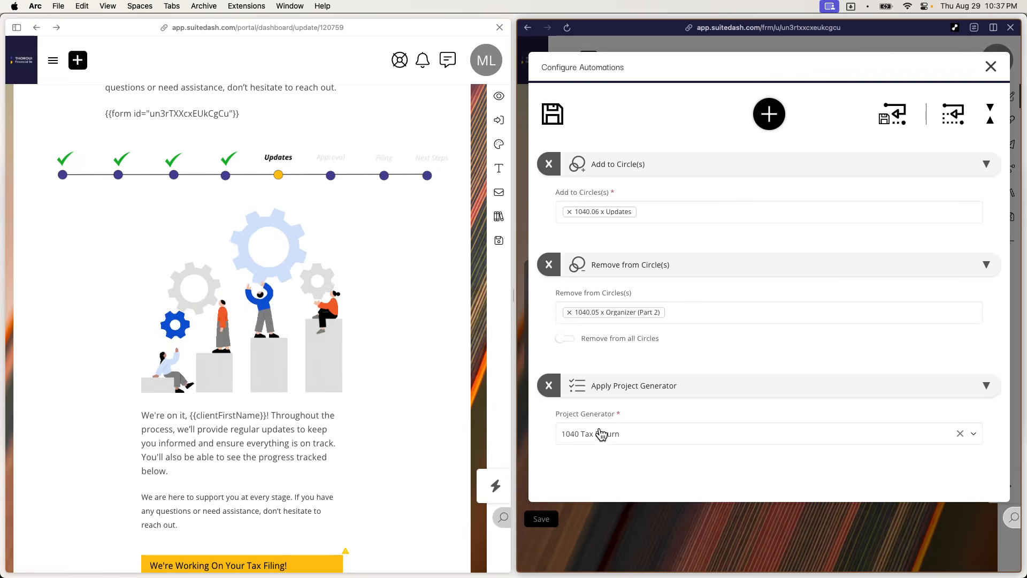
{"action": "scroll", "coordinate": [204, 482], "scroll_direction": "down", "scroll_amount": 3}
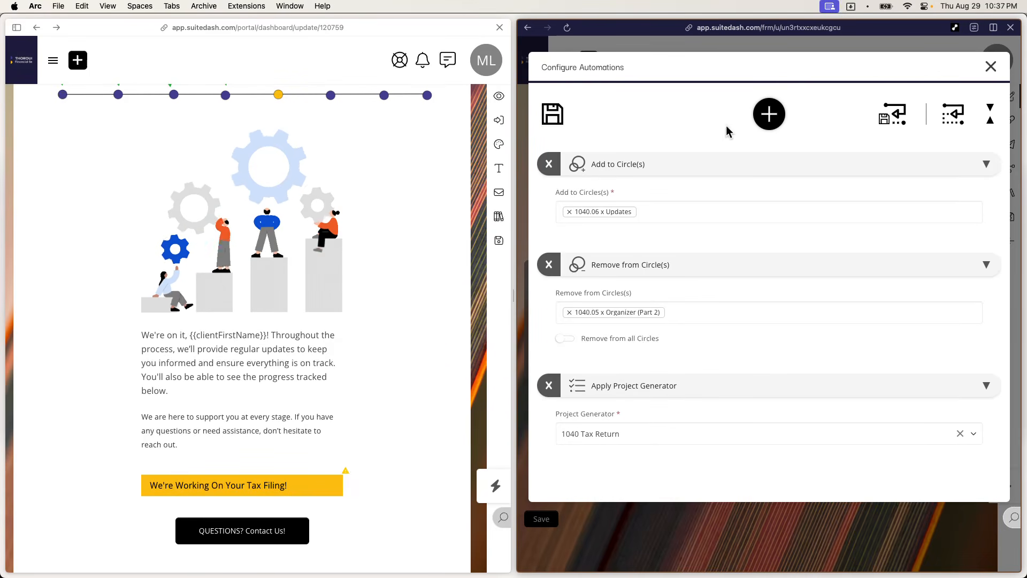
{"action": "left_click", "coordinate": [552, 113]}
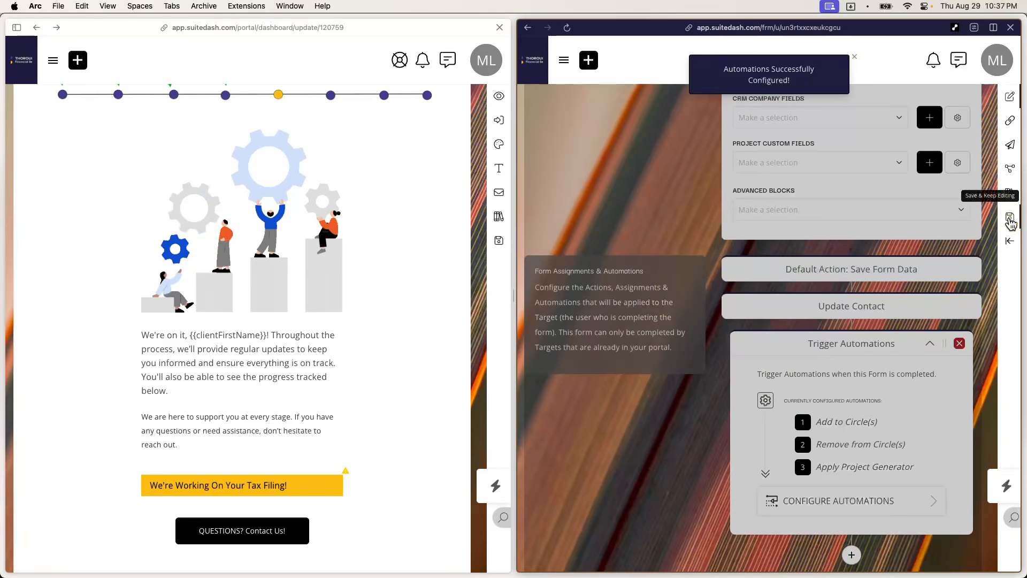
{"action": "left_click", "coordinate": [1011, 224]}
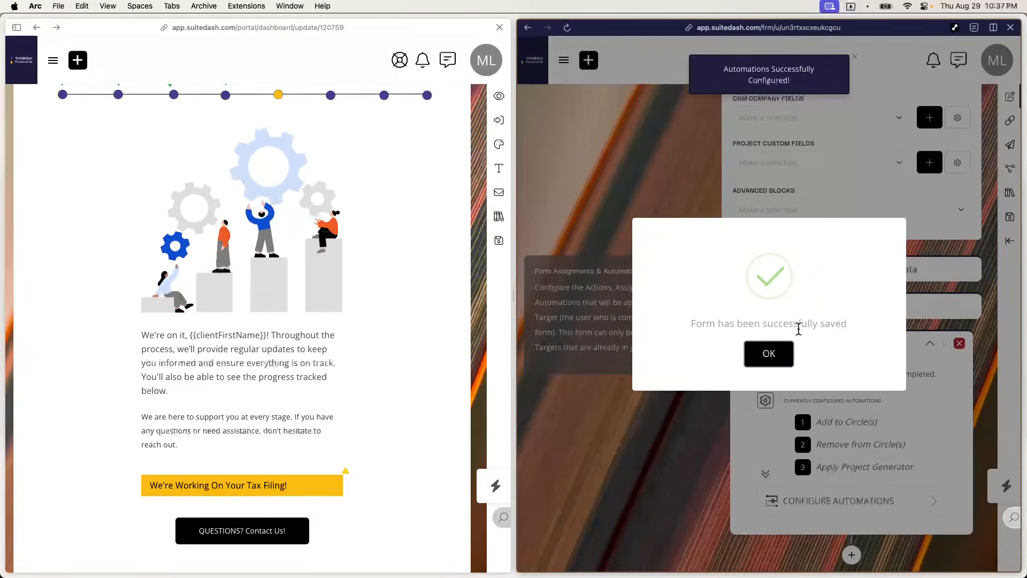
{"action": "left_click", "coordinate": [780, 354]}
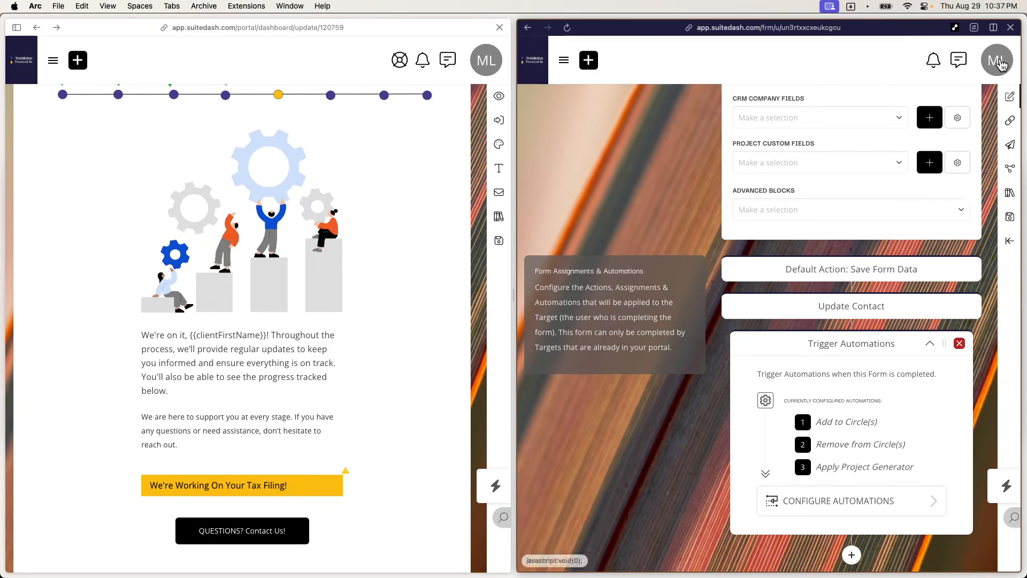
Step: Open the Custom Fields management page from the account's custom content settings
{"action": "left_click", "coordinate": [1002, 64]}
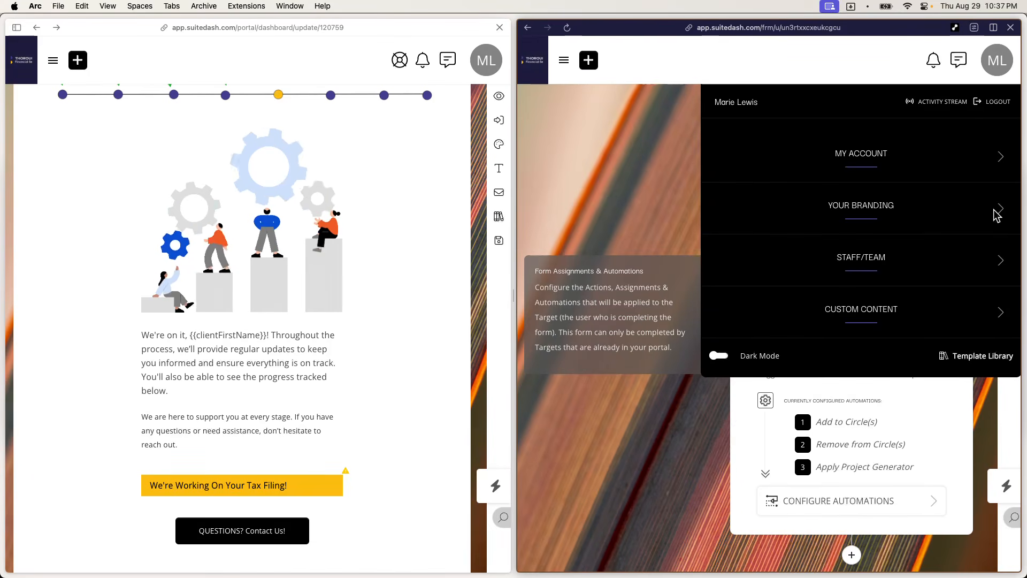
{"action": "left_click", "coordinate": [995, 317]}
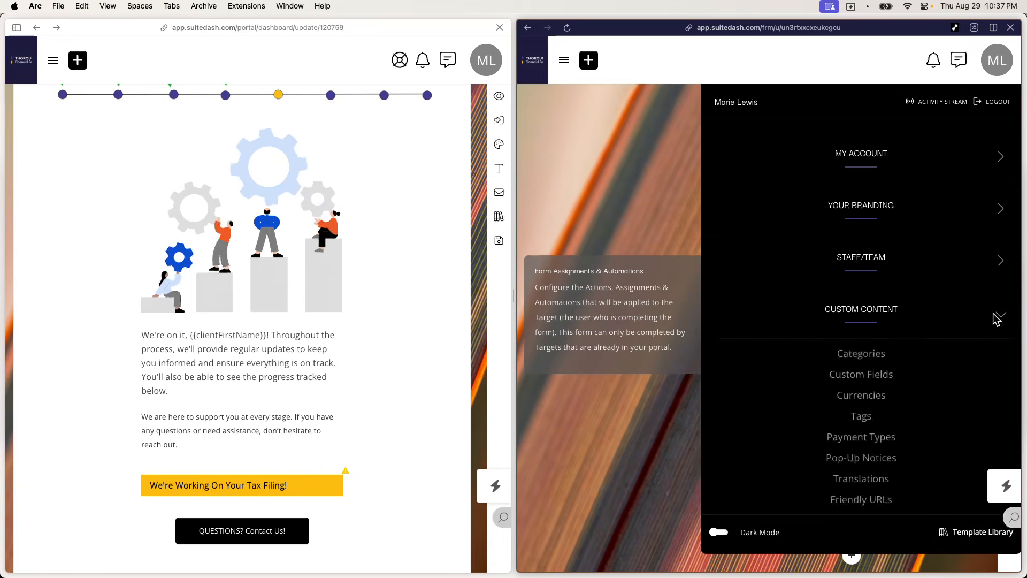
{"action": "left_click", "coordinate": [867, 383]}
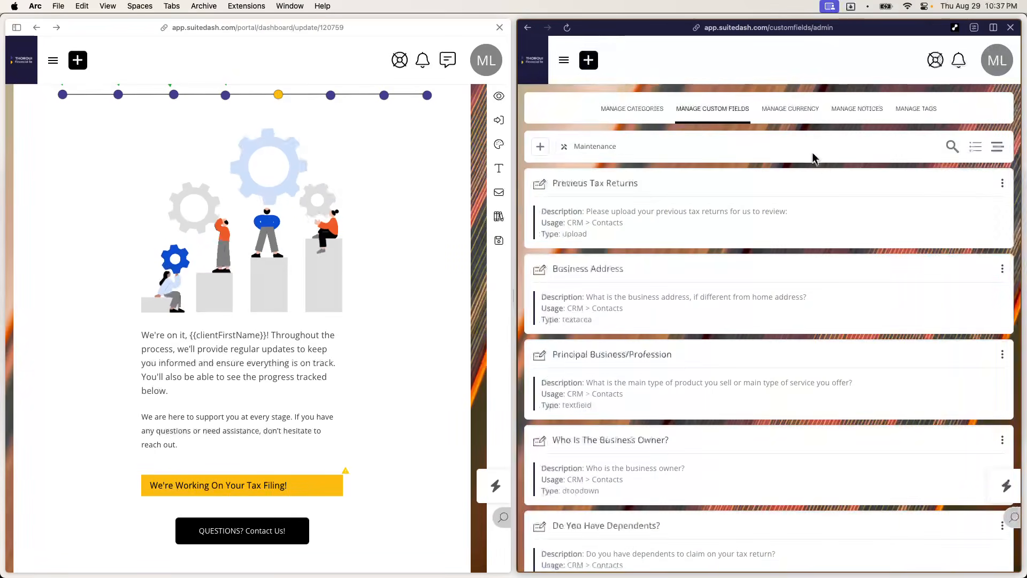
Step: Start a new custom field and name it "1040 x Progress Update"
{"action": "left_click", "coordinate": [542, 146]}
{"action": "left_click", "coordinate": [771, 106]}
{"action": "type", "text": "1040 x Progress Update"}
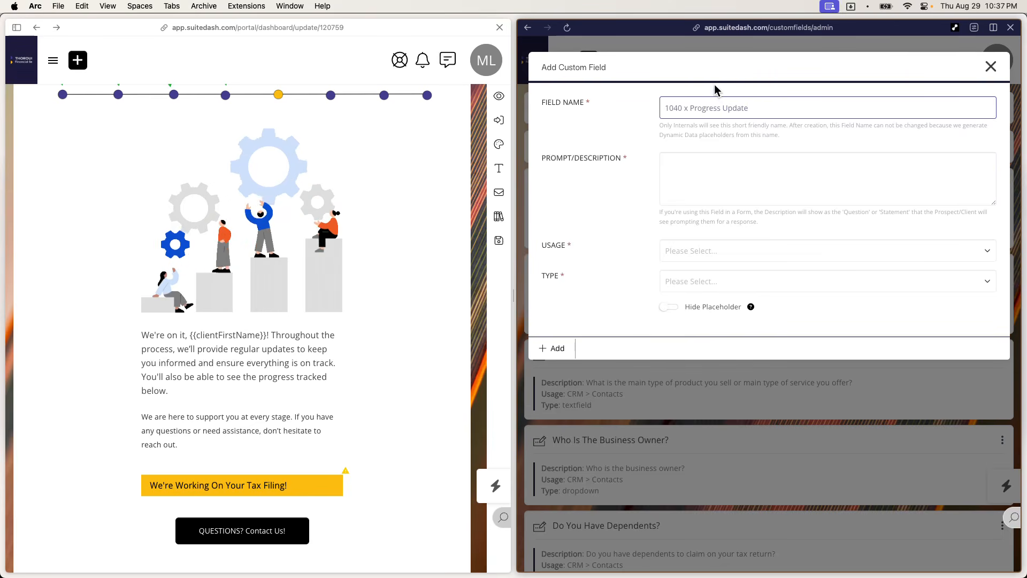
{"action": "mouse_move", "coordinate": [257, 485]}
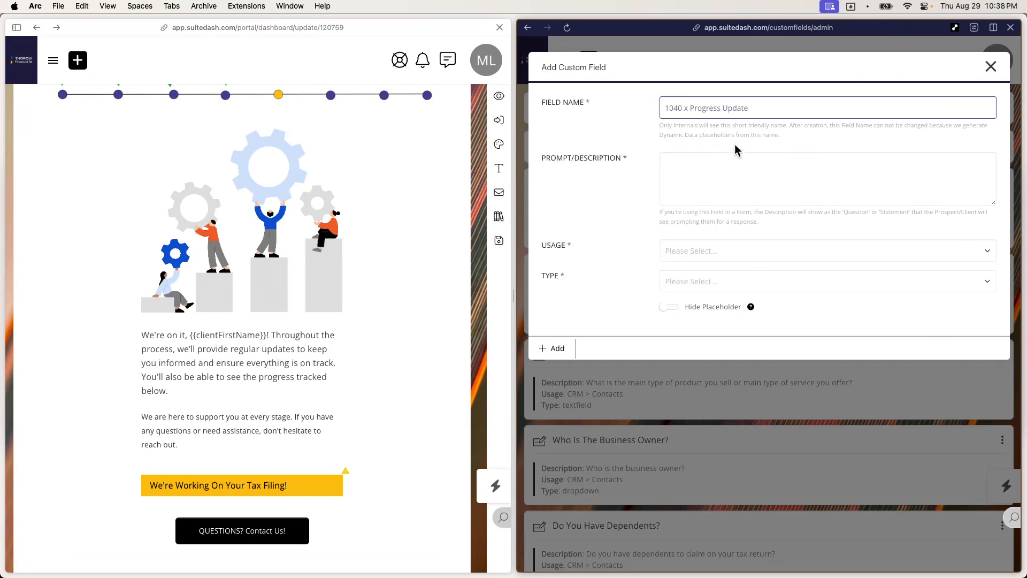
{"action": "left_click", "coordinate": [723, 109]}
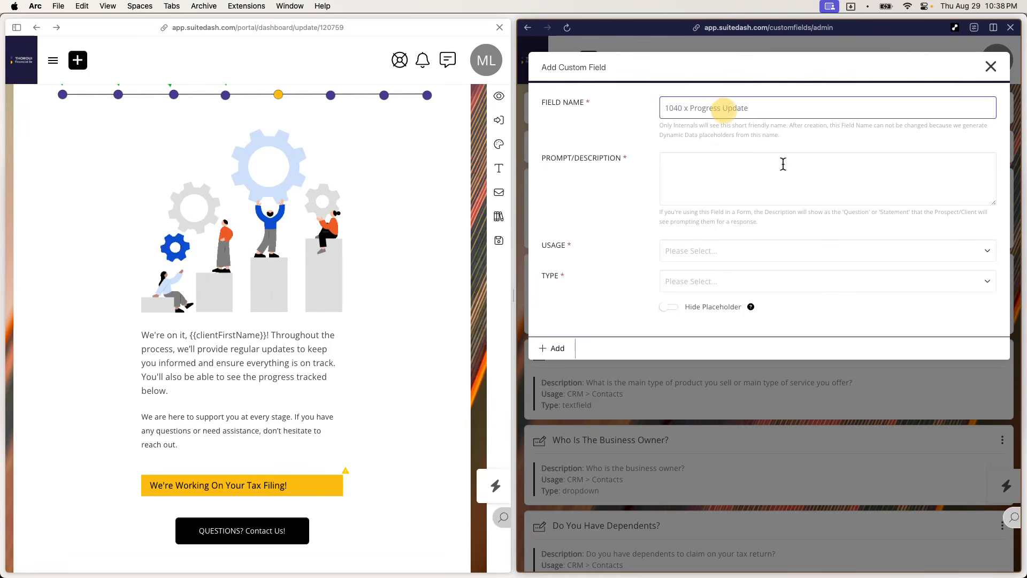
Step: Copy the field name into the custom field's description so it reads "1040 x Progress Update"
{"action": "left_click", "coordinate": [748, 185]}
{"action": "left_click_drag", "start_coordinate": [773, 111], "coordinate": [664, 111]}
{"action": "key", "text": "super+c"}
{"action": "left_click", "coordinate": [692, 154]}
{"action": "key", "text": "super+v"}
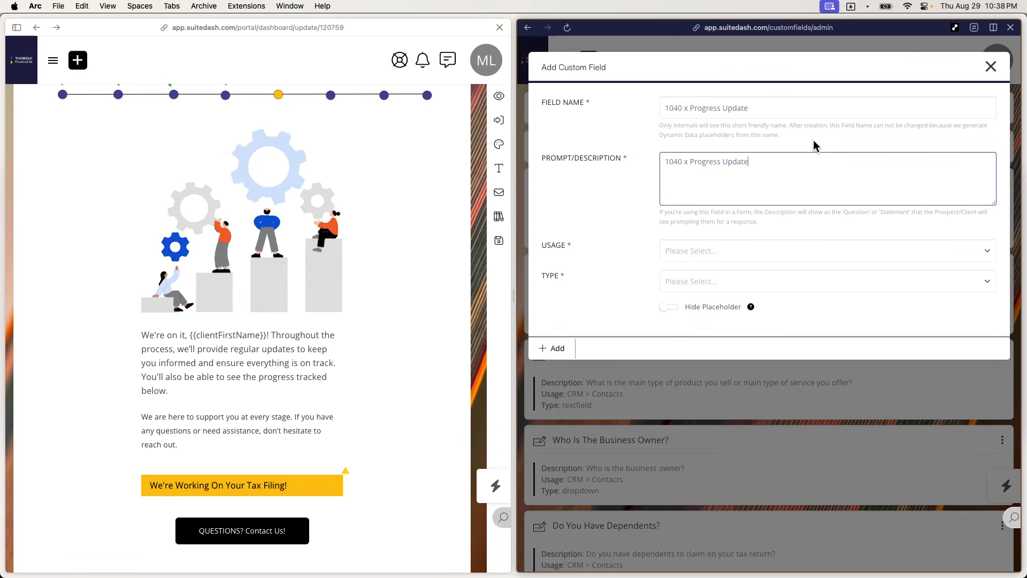
Step: Set the custom field's usage to CRM > Contacts and its type to Number, and add the field
{"action": "left_click", "coordinate": [761, 250]}
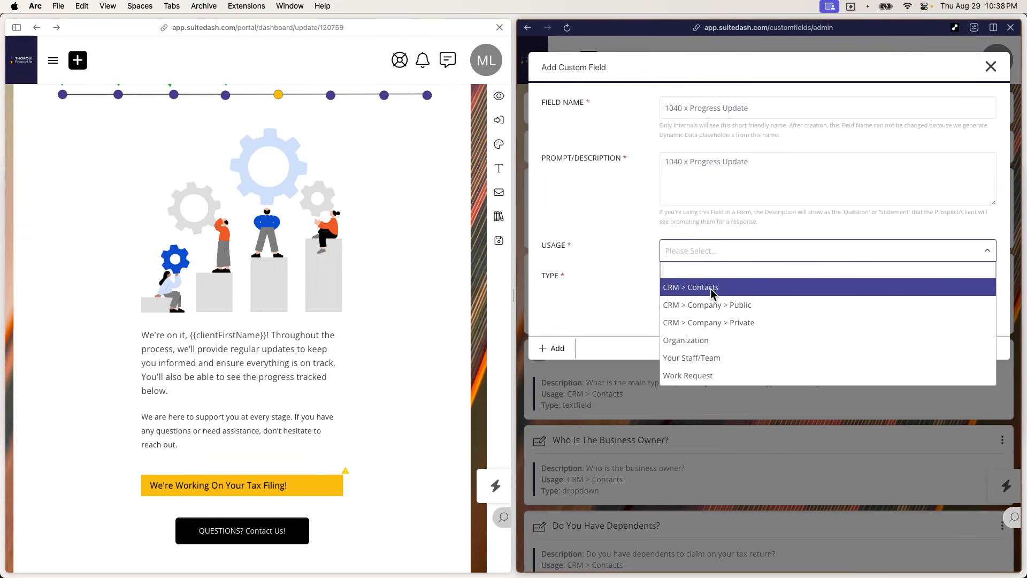
{"action": "left_click", "coordinate": [728, 292]}
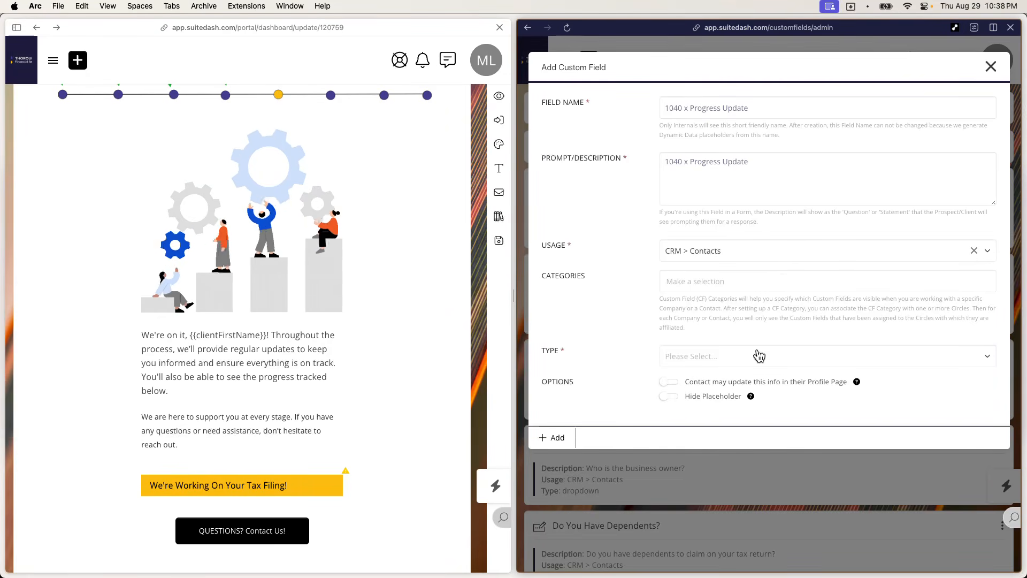
{"action": "left_click", "coordinate": [761, 358]}
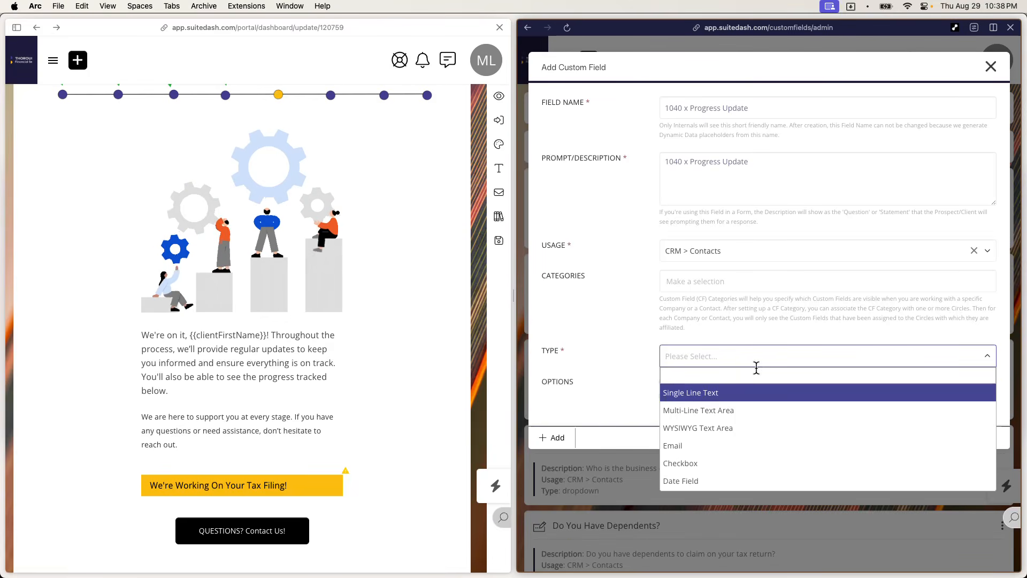
{"action": "scroll", "coordinate": [737, 442], "scroll_direction": "down", "scroll_amount": 3}
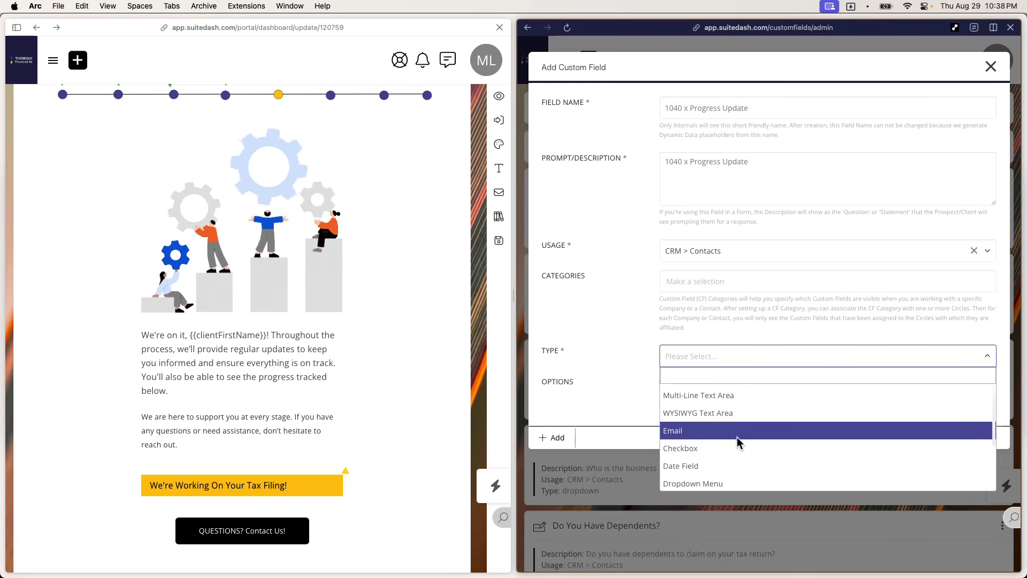
{"action": "type", "text": "num"}
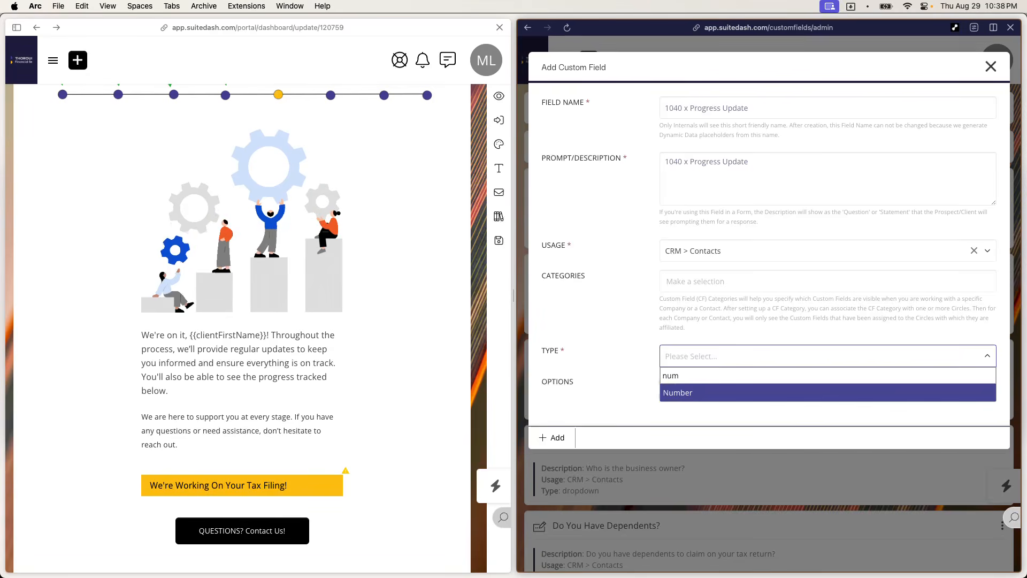
{"action": "key", "text": "Return"}
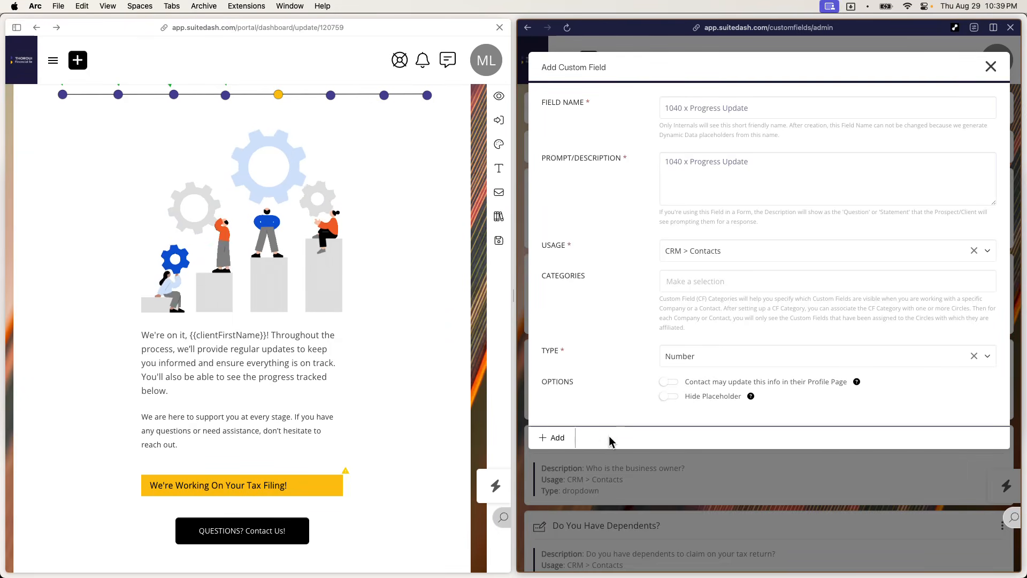
{"action": "left_click", "coordinate": [566, 443]}
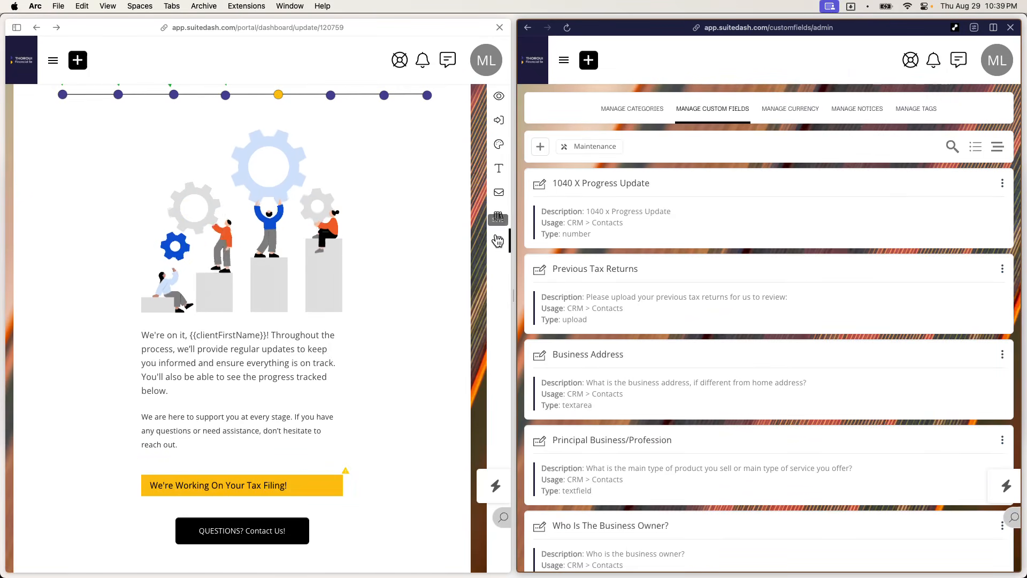
Step: Save the portal page, and link the "We're Working On Your Tax Filing!" progress bar value to the 1040 x Progress Update custom field
{"action": "left_click", "coordinate": [499, 240]}
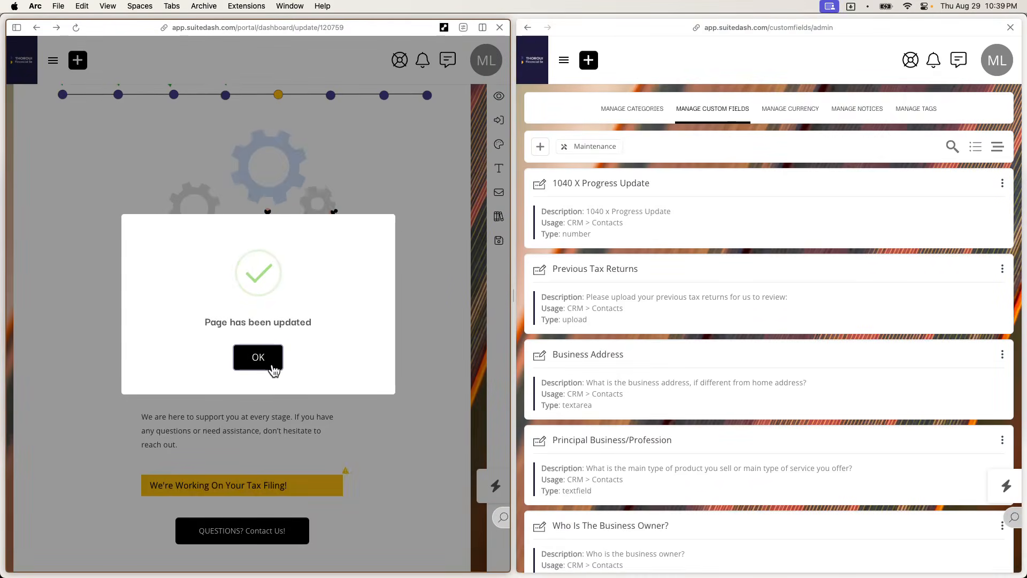
{"action": "left_click", "coordinate": [270, 360]}
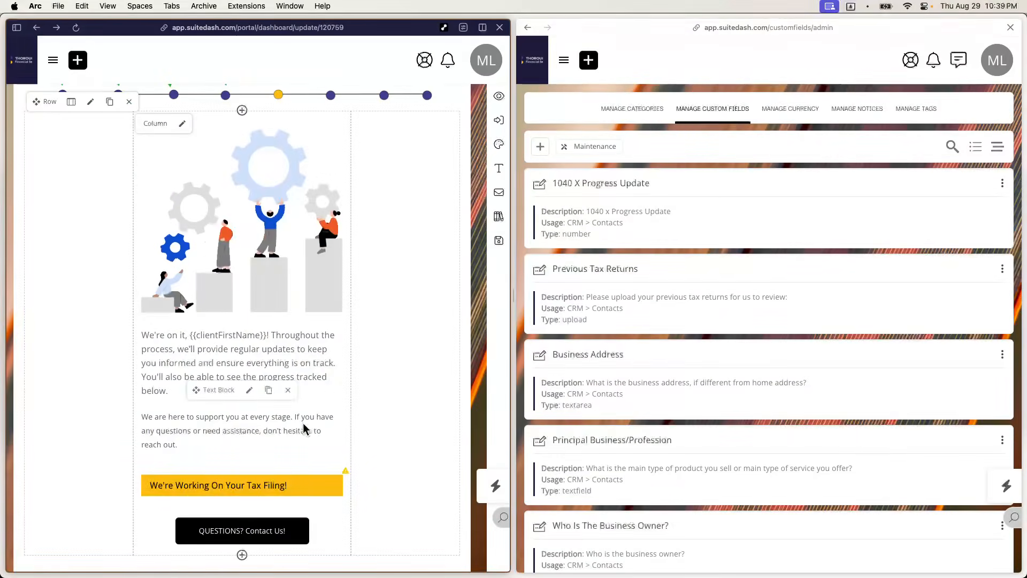
{"action": "left_click", "coordinate": [254, 486]}
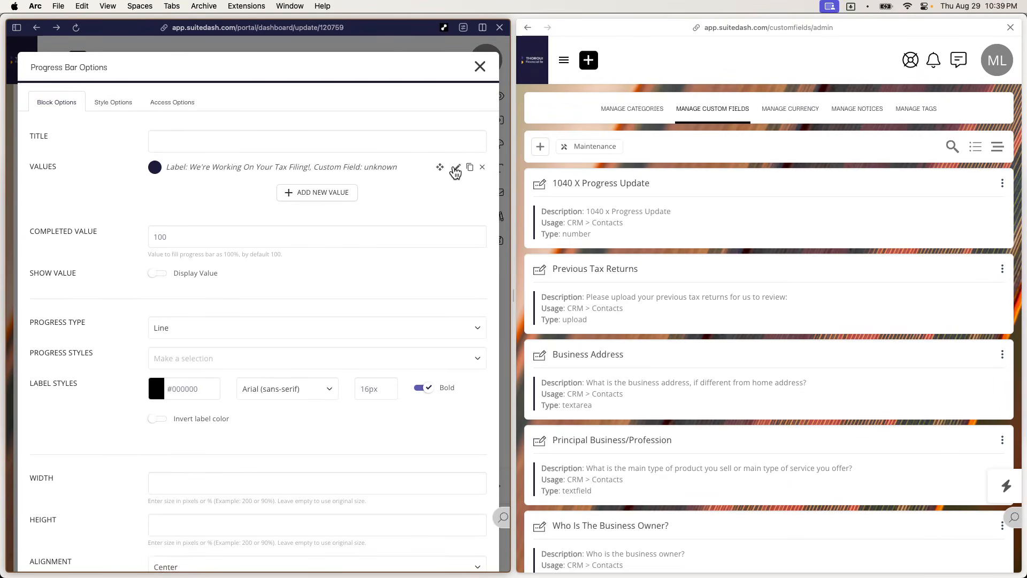
{"action": "left_click", "coordinate": [458, 169]}
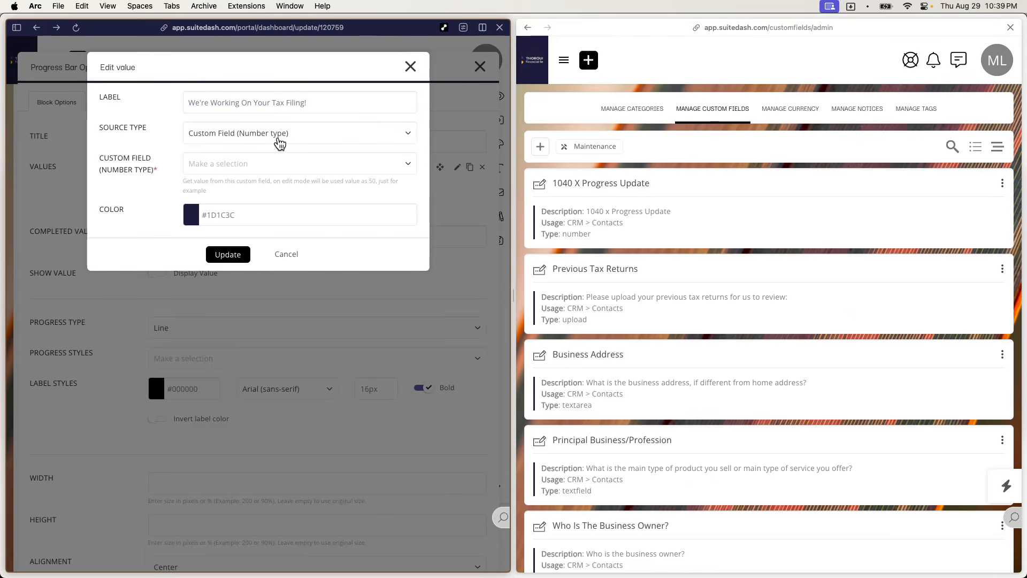
{"action": "left_click", "coordinate": [219, 165]}
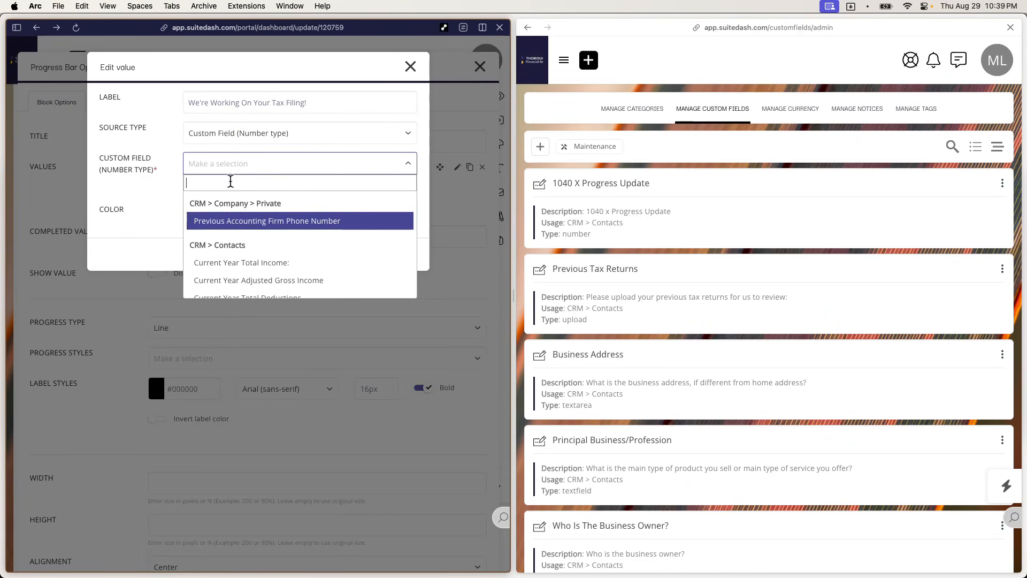
{"action": "type", "text": "104"}
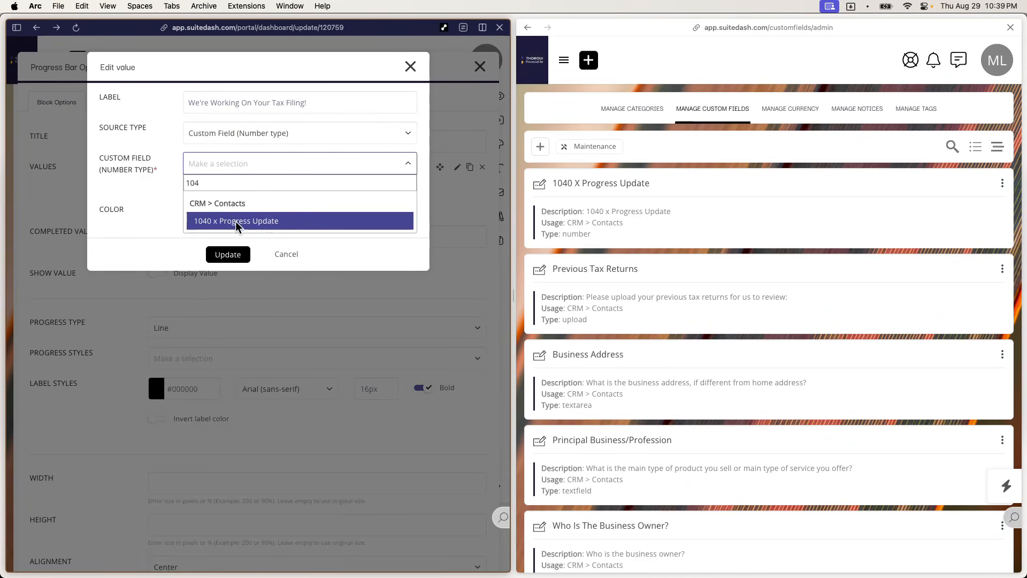
{"action": "left_click", "coordinate": [231, 222]}
{"action": "left_click", "coordinate": [231, 254]}
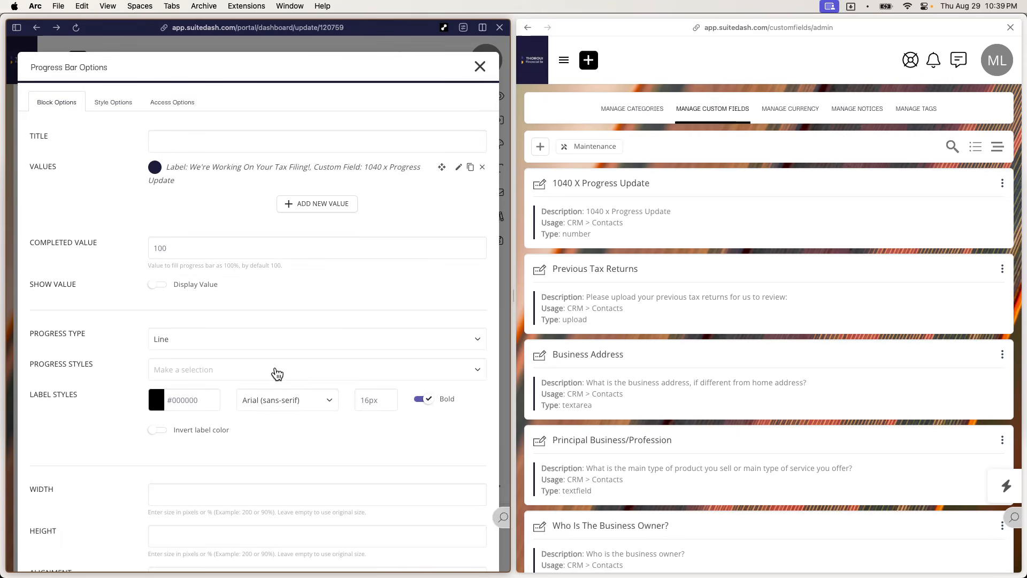
{"action": "scroll", "coordinate": [277, 373], "scroll_direction": "down", "scroll_amount": 3}
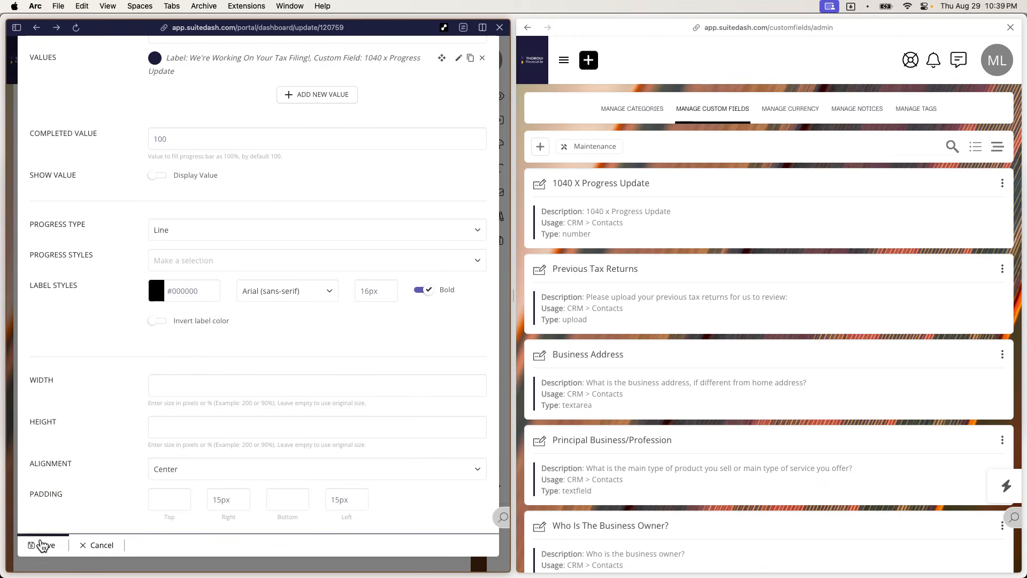
{"action": "left_click", "coordinate": [41, 545]}
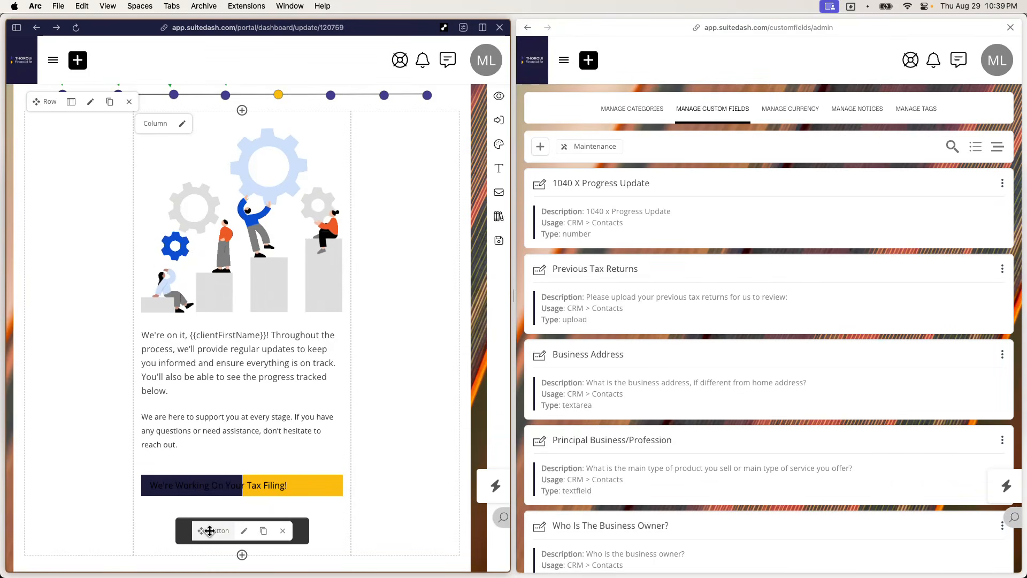
Step: Set the progress bar's label color to white (#FFFFFF) and save the block
{"action": "scroll", "coordinate": [210, 530], "scroll_direction": "down", "scroll_amount": 3}
{"action": "left_click", "coordinate": [254, 410]}
{"action": "scroll", "coordinate": [280, 294], "scroll_direction": "down", "scroll_amount": 3}
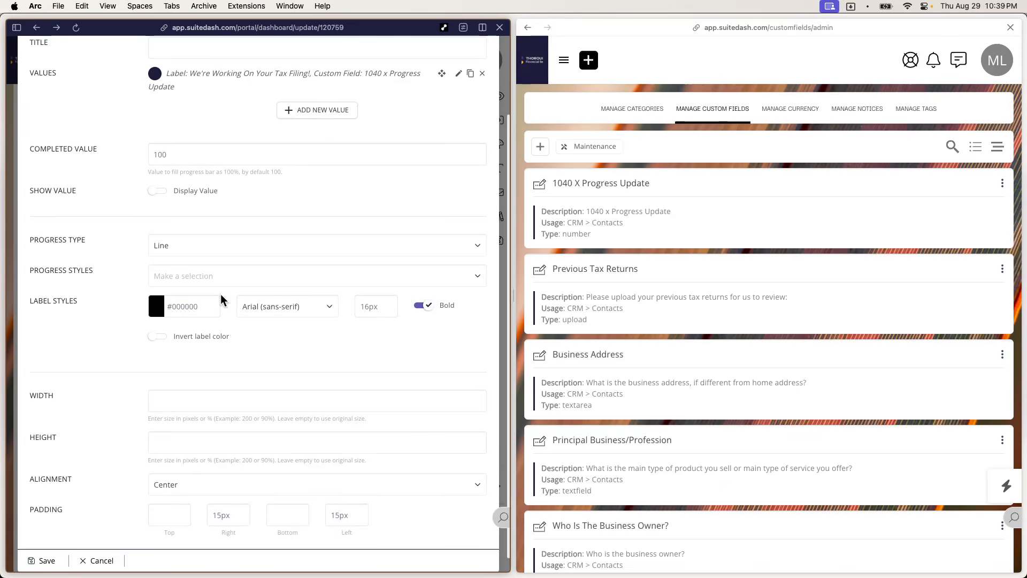
{"action": "left_click", "coordinate": [156, 308]}
{"action": "left_click_drag", "start_coordinate": [167, 341], "coordinate": [149, 318]}
{"action": "left_click", "coordinate": [57, 570]}
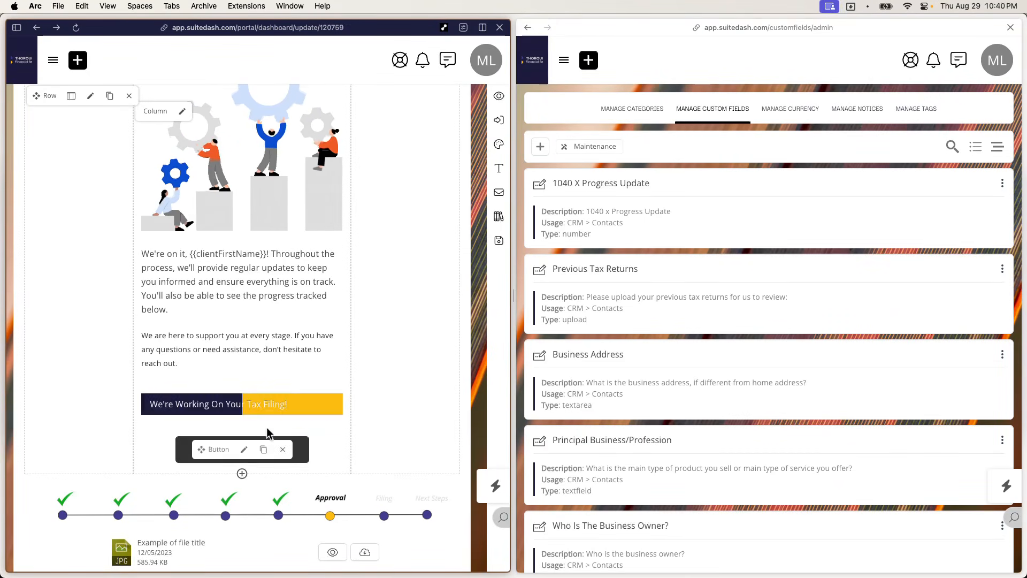
Step: Set the progress bar's background color to rgb(0, 0, 0), and save both the block and the portal page
{"action": "left_click", "coordinate": [253, 404]}
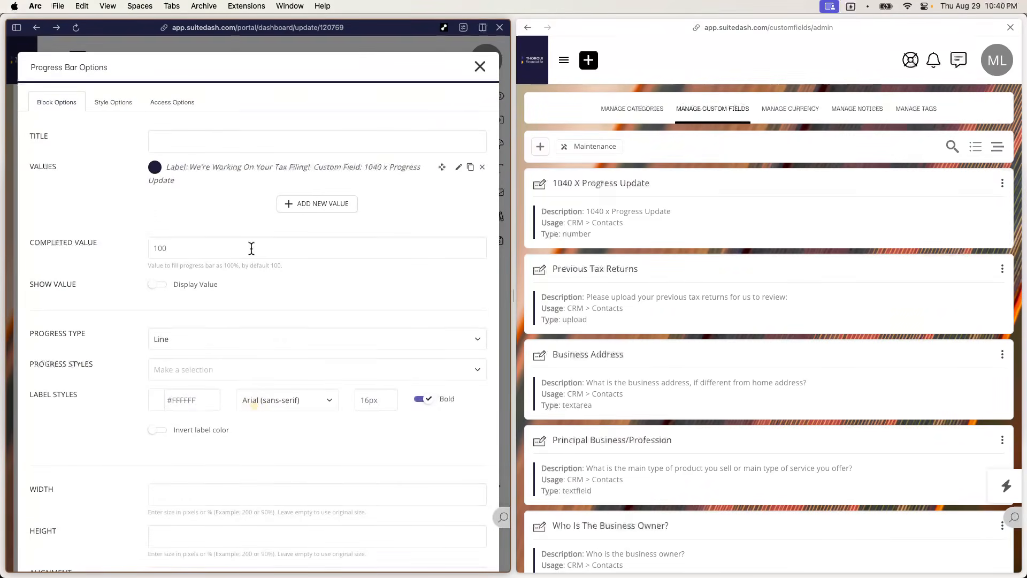
{"action": "left_click", "coordinate": [114, 101]}
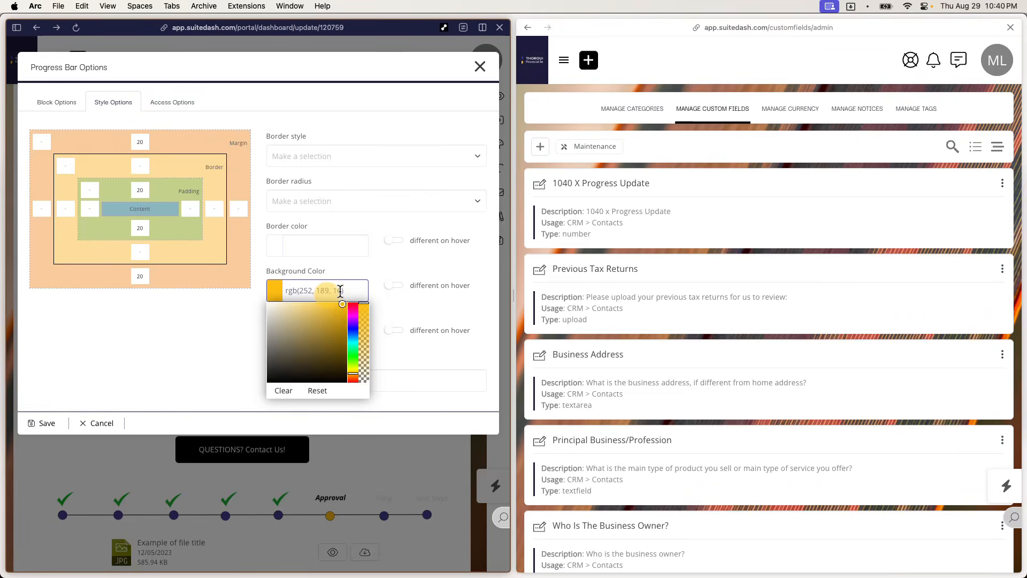
{"action": "left_click_drag", "start_coordinate": [321, 321], "coordinate": [240, 411]}
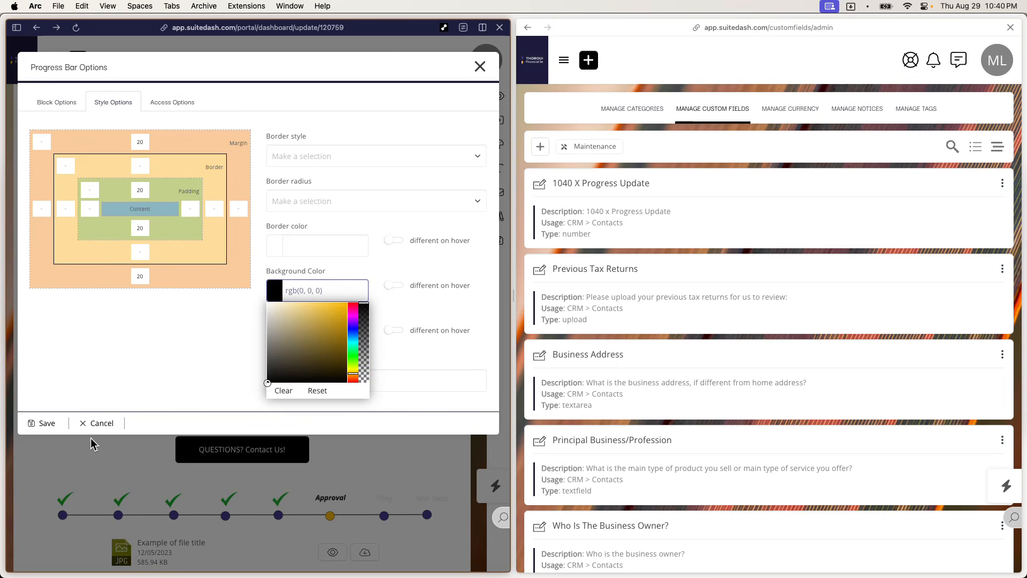
{"action": "left_click", "coordinate": [46, 423]}
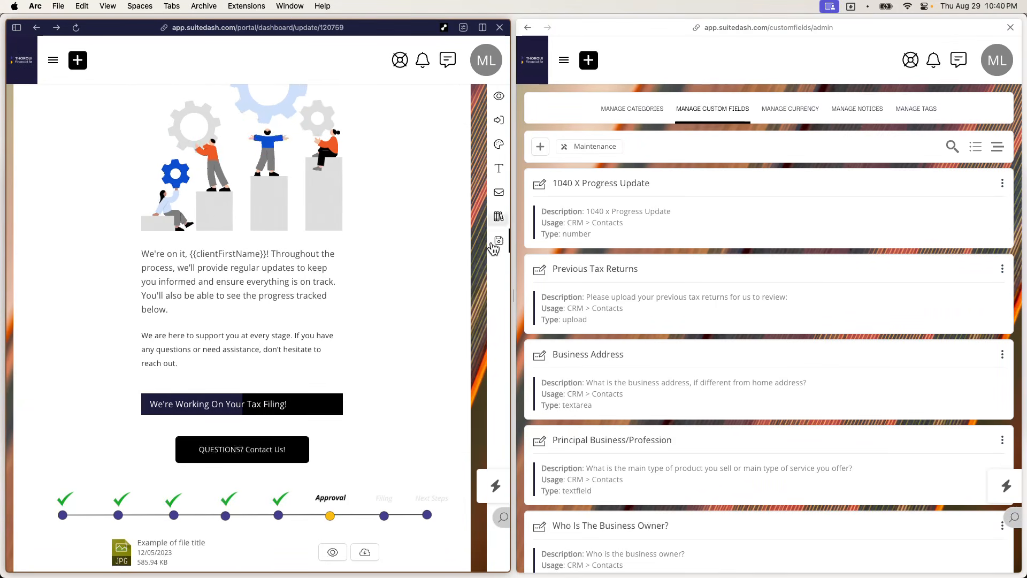
{"action": "left_click", "coordinate": [499, 241]}
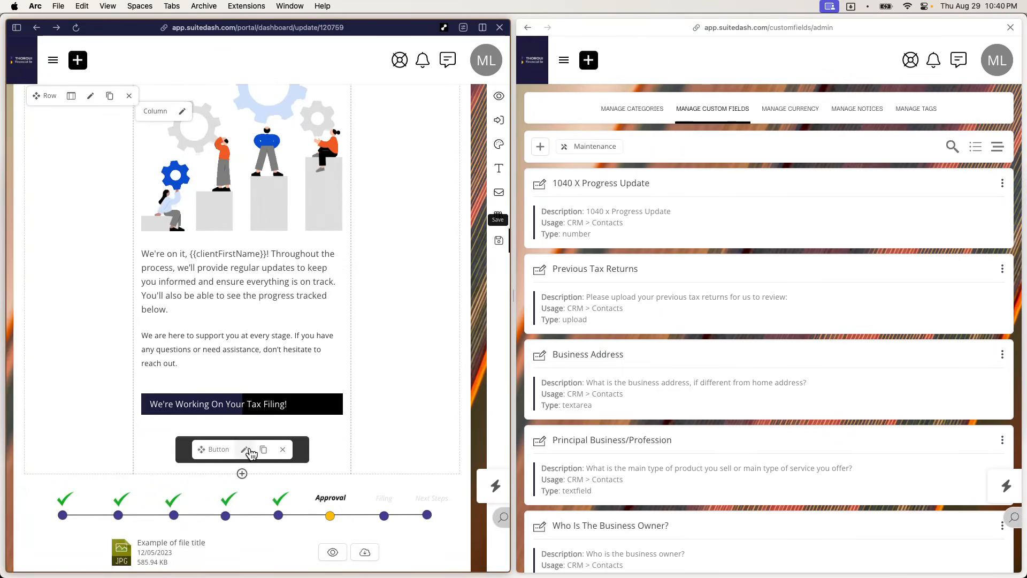
Step: Set the "QUESTIONS? Contact Us!" button's background to the recently picked yellow, rgb(252, 189, 16), and save the button
{"action": "left_click", "coordinate": [248, 450]}
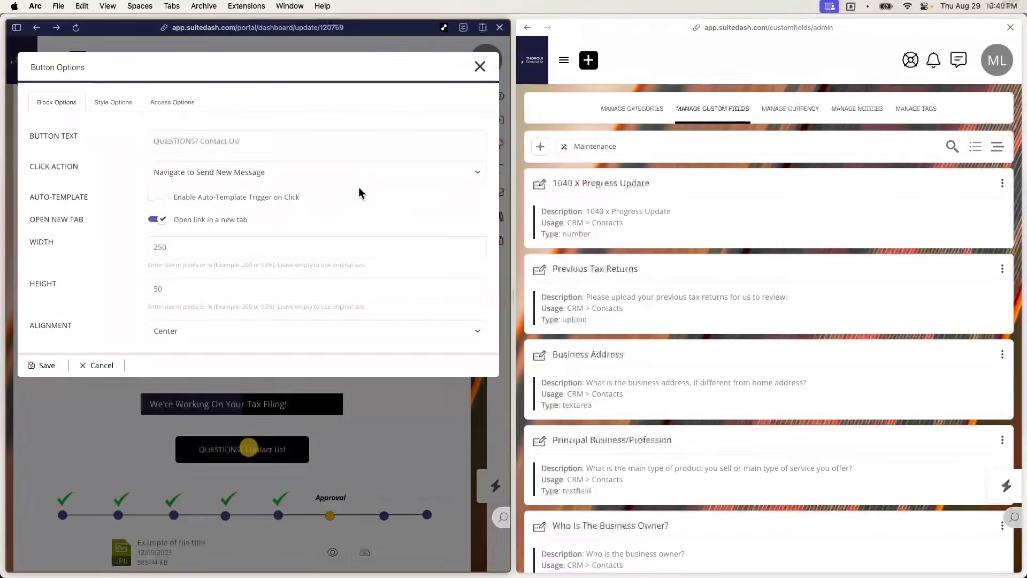
{"action": "left_click", "coordinate": [135, 103]}
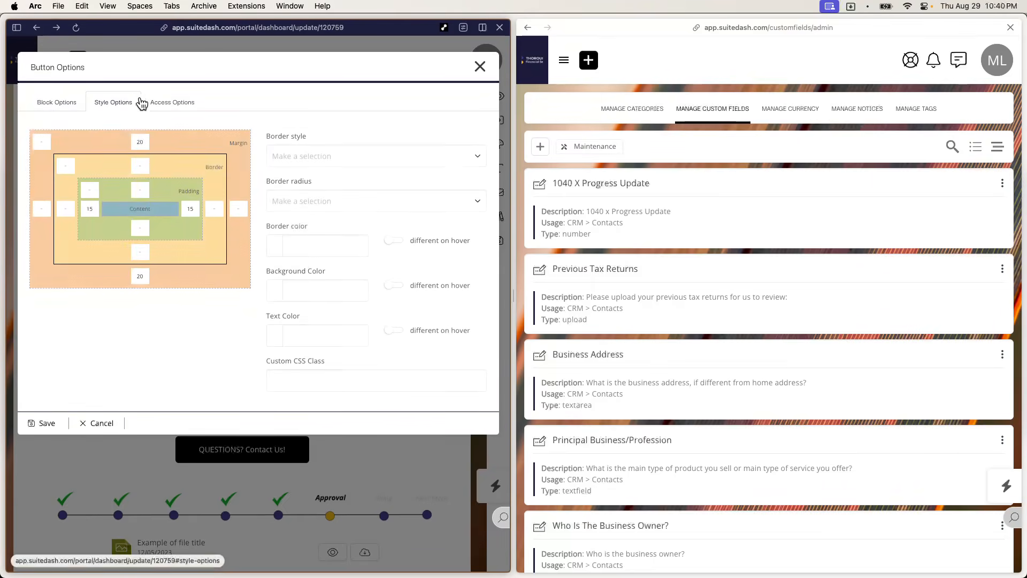
{"action": "left_click", "coordinate": [312, 289]}
{"action": "key", "text": "super+shift+v"}
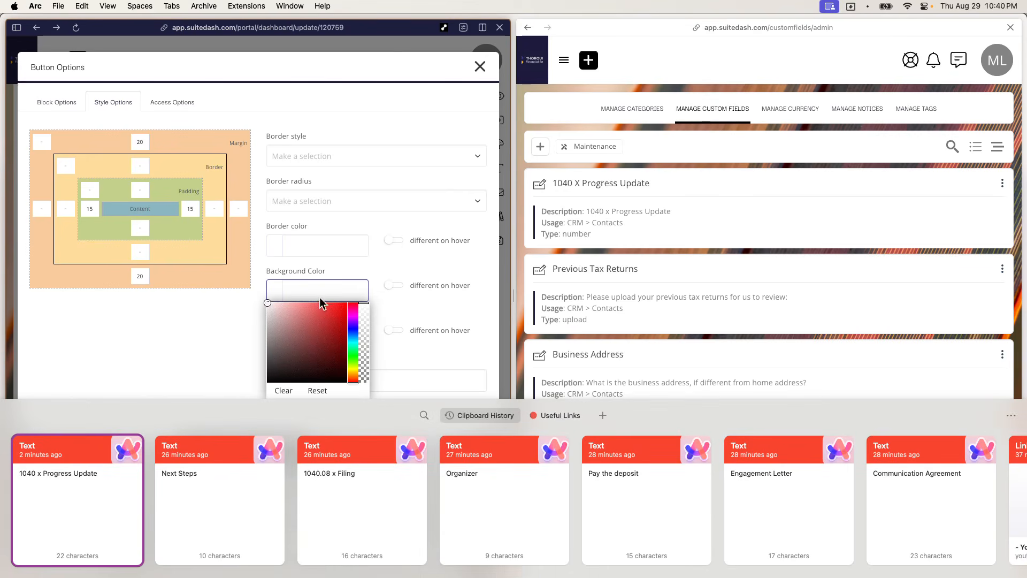
{"action": "key", "text": "Escape"}
{"action": "left_click", "coordinate": [865, 8]}
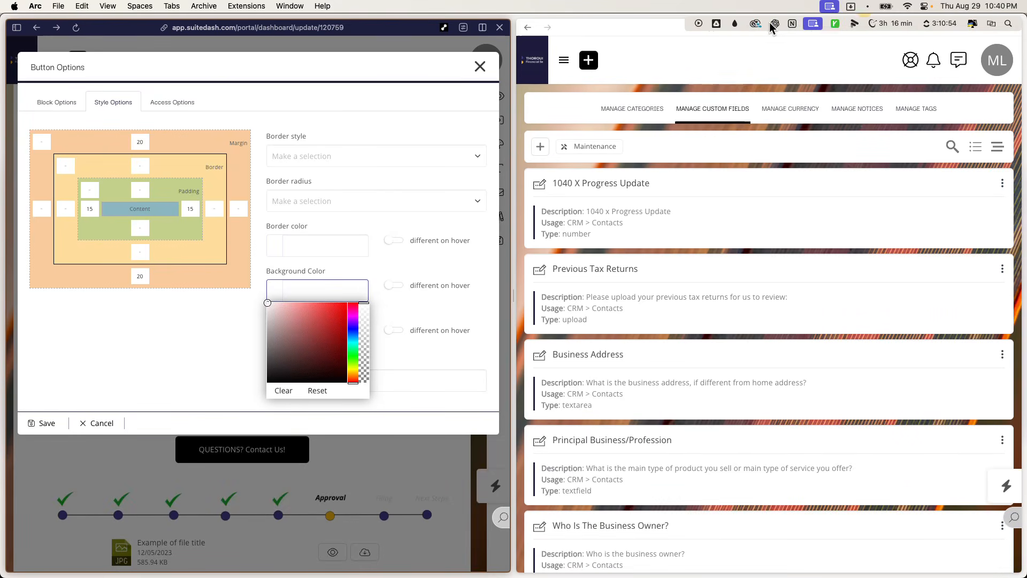
{"action": "left_click", "coordinate": [735, 25]}
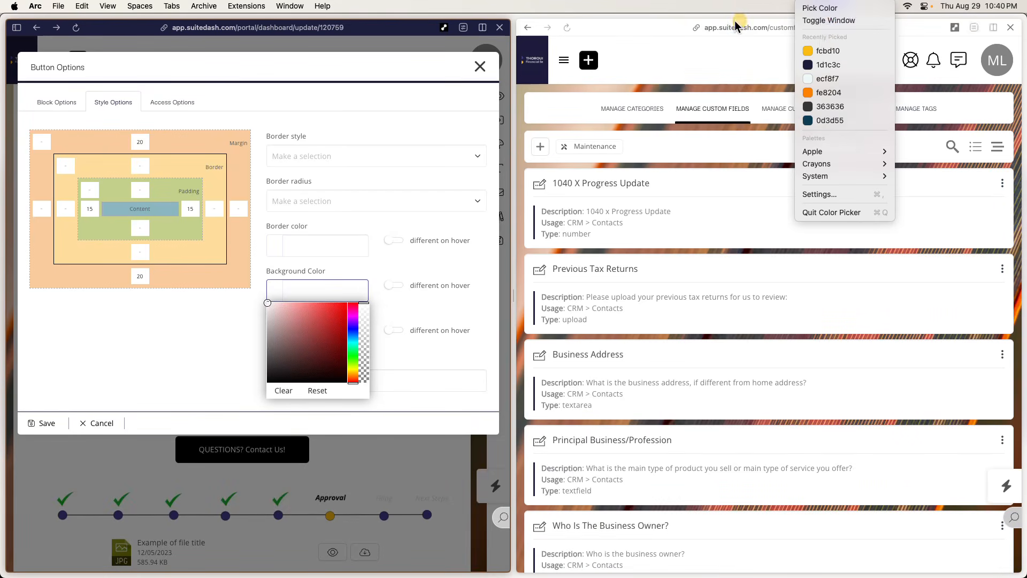
{"action": "left_click", "coordinate": [829, 52]}
{"action": "type", "text": "rgb(252, 189, 16)"}
{"action": "left_click", "coordinate": [235, 349]}
{"action": "left_click", "coordinate": [35, 423]}
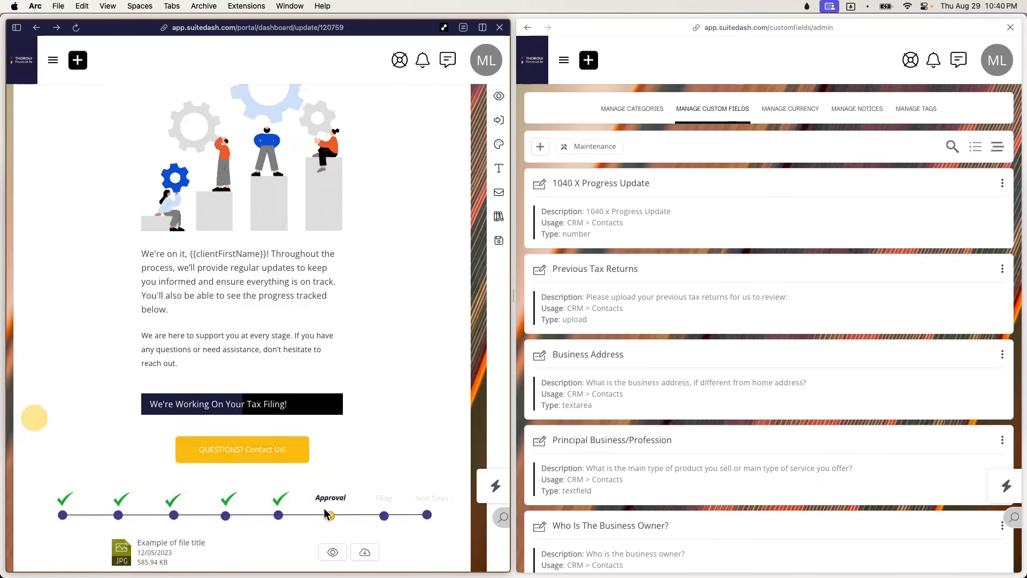
Step: Set the "QUESTIONS? Contact Us!" button's text color to rgb(0, 0, 0)
{"action": "left_click", "coordinate": [247, 449]}
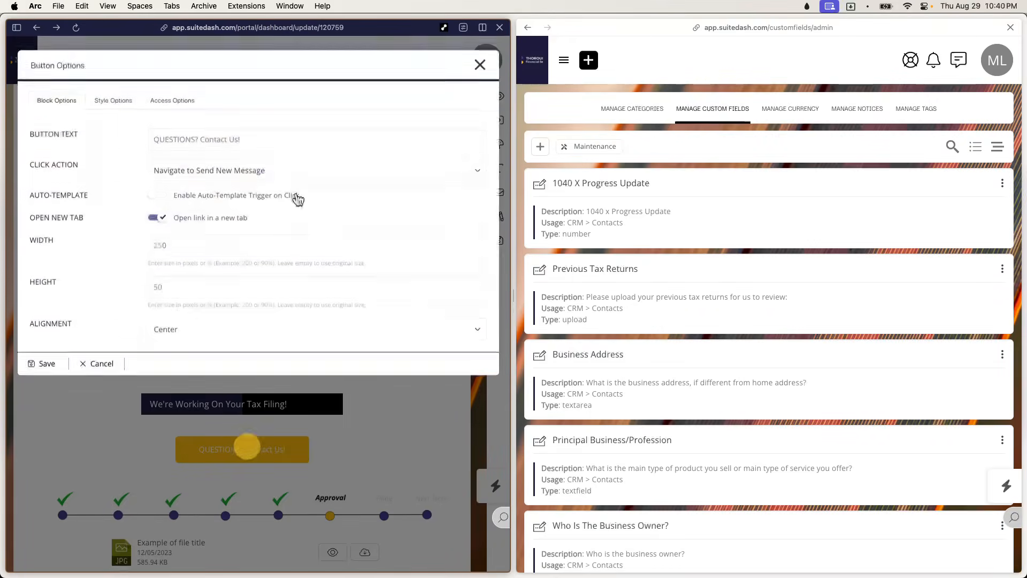
{"action": "left_click", "coordinate": [127, 107]}
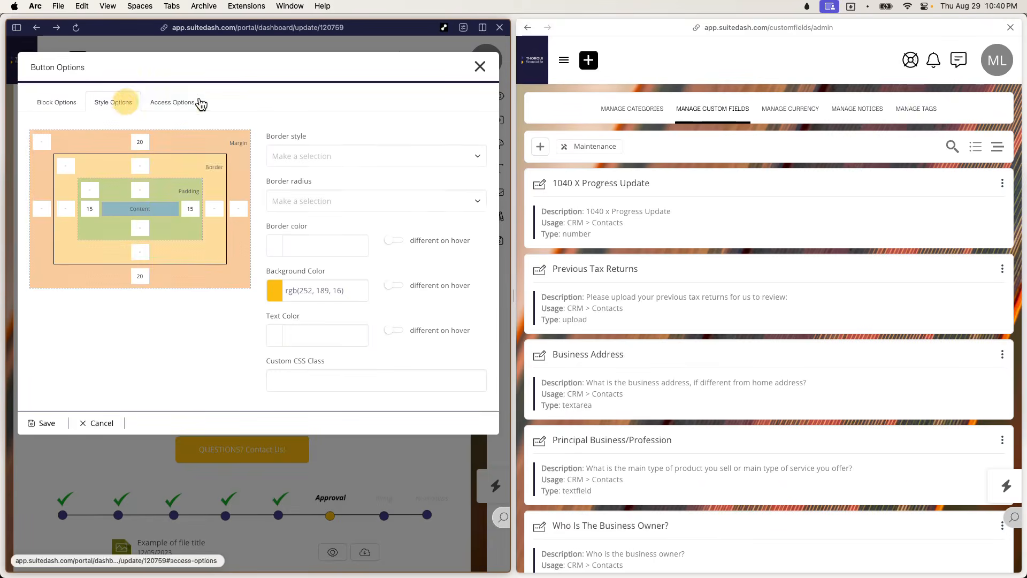
{"action": "left_click", "coordinate": [300, 332]}
{"action": "left_click_drag", "start_coordinate": [300, 375], "coordinate": [205, 465]}
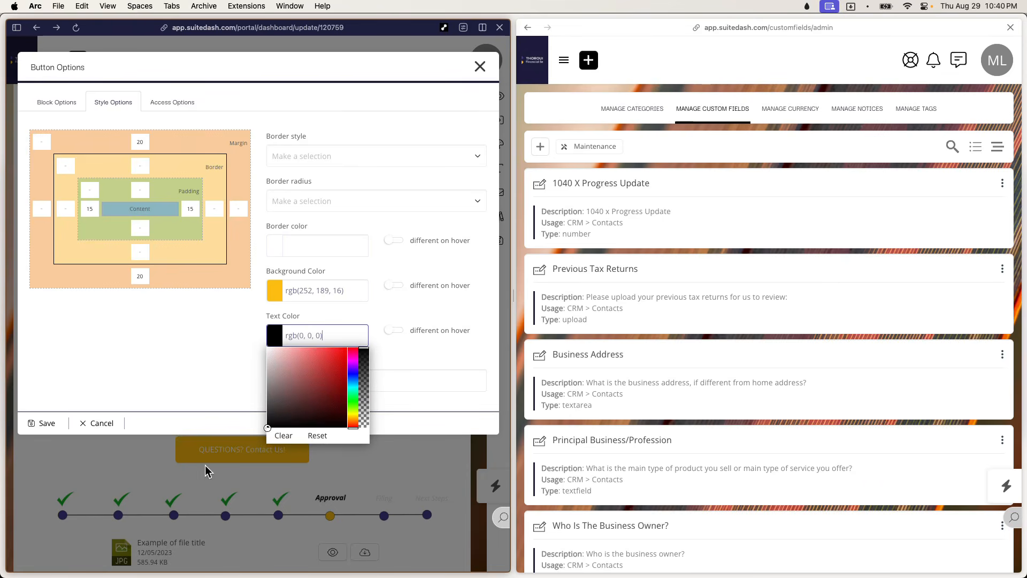
{"action": "left_click", "coordinate": [233, 357]}
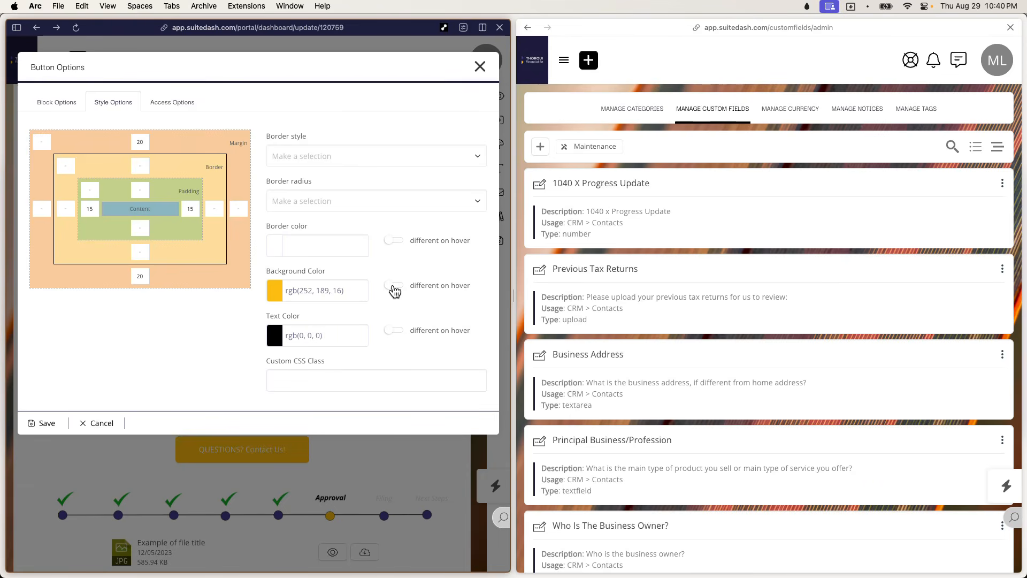
Step: Enable a different background color on hover for the contact button and set it to rgb(0, 0, 0)
{"action": "left_click", "coordinate": [394, 289]}
{"action": "left_click", "coordinate": [320, 333]}
{"action": "left_click_drag", "start_coordinate": [311, 370], "coordinate": [225, 473]}
{"action": "left_click", "coordinate": [218, 376]}
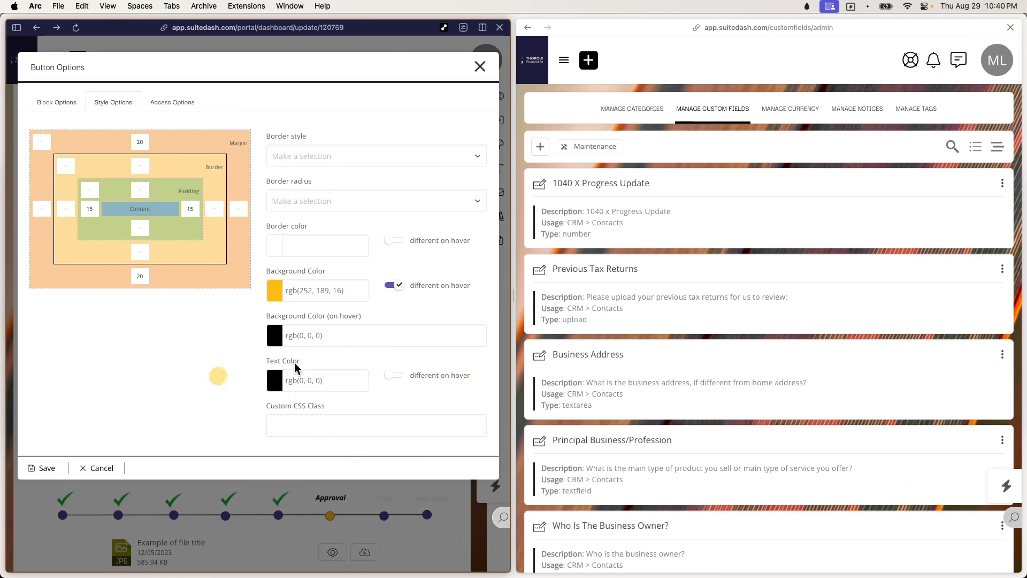
Step: Enable a different text color on hover for the contact button, set it to rgb(255, 255, 255), and save the button
{"action": "left_click", "coordinate": [392, 375]}
{"action": "left_click", "coordinate": [342, 425]}
{"action": "left_click", "coordinate": [301, 451]}
{"action": "left_click_drag", "start_coordinate": [300, 452], "coordinate": [183, 365]}
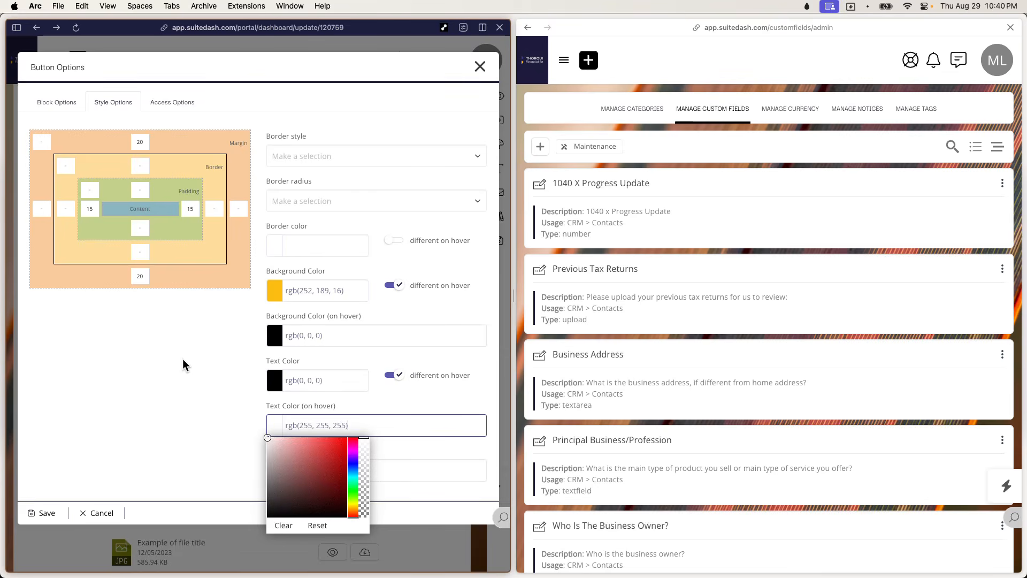
{"action": "left_click", "coordinate": [183, 364]}
{"action": "left_click", "coordinate": [47, 512]}
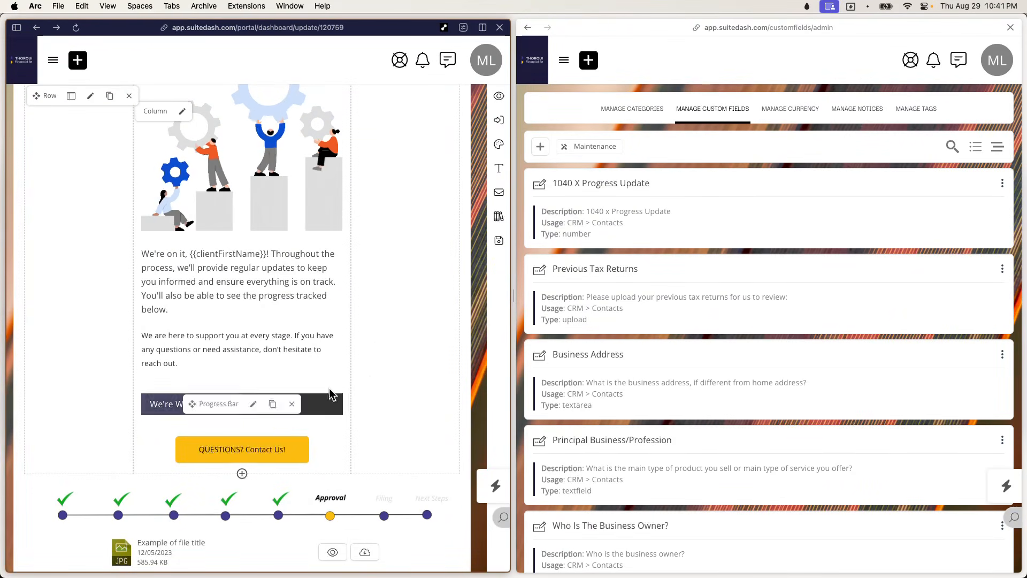
{"action": "mouse_move", "coordinate": [269, 438]}
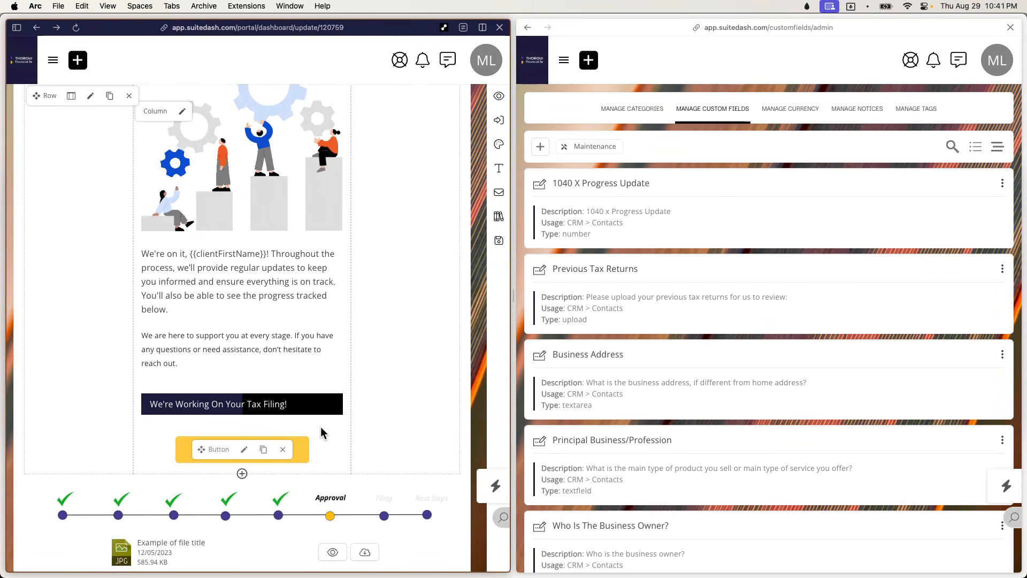
Step: Open the Projects list in the custom fields pane and save the portal page in the other pane
{"action": "scroll", "coordinate": [319, 426], "scroll_direction": "down", "scroll_amount": 5}
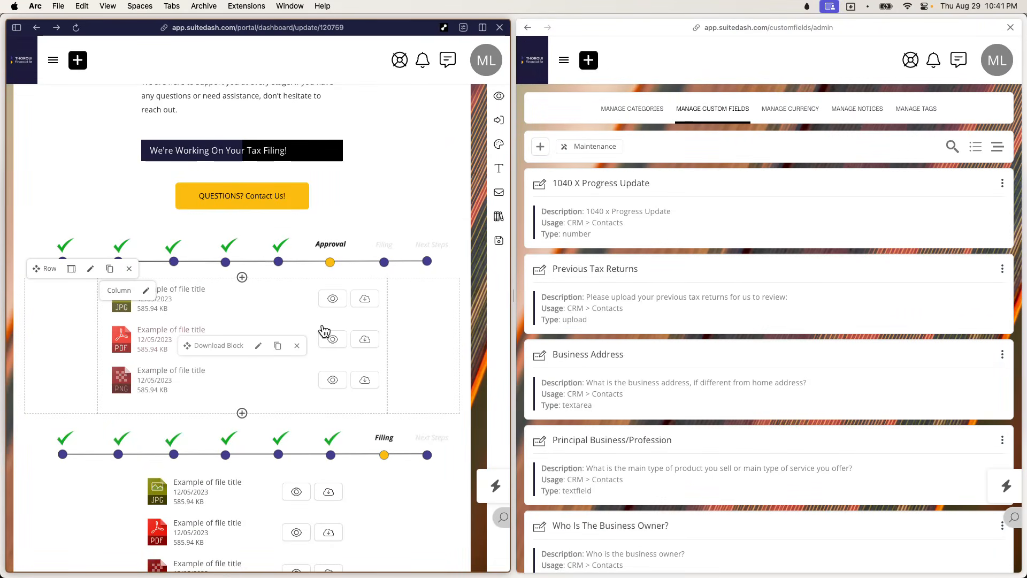
{"action": "left_click", "coordinate": [567, 63]}
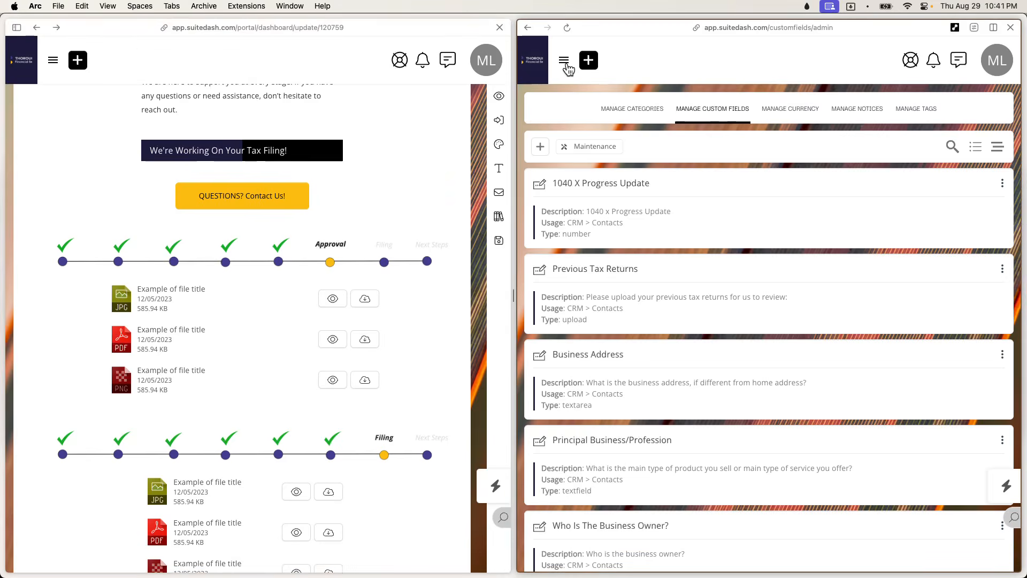
{"action": "left_click", "coordinate": [564, 60]}
{"action": "left_click", "coordinate": [579, 261]}
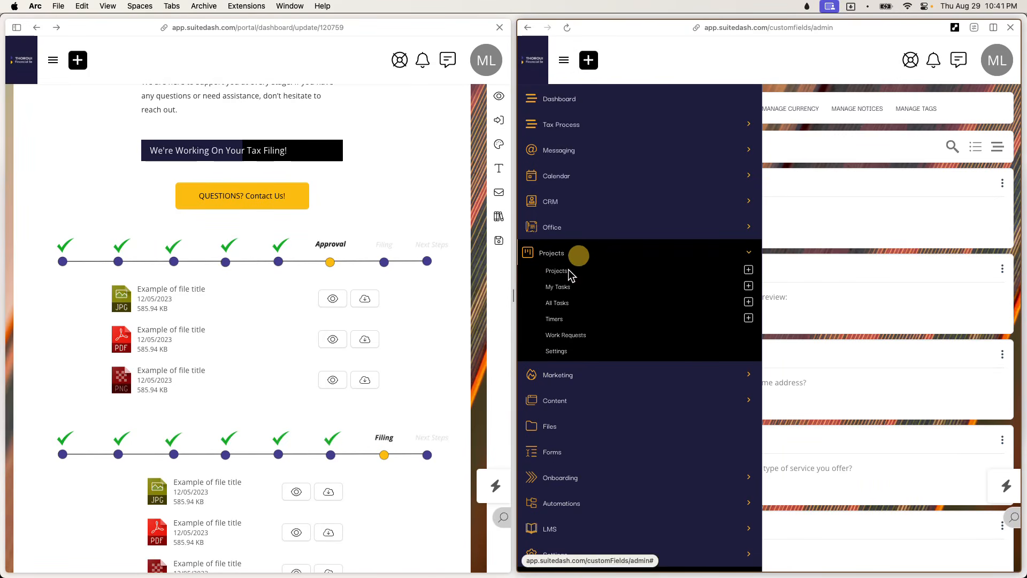
{"action": "left_click", "coordinate": [562, 276]}
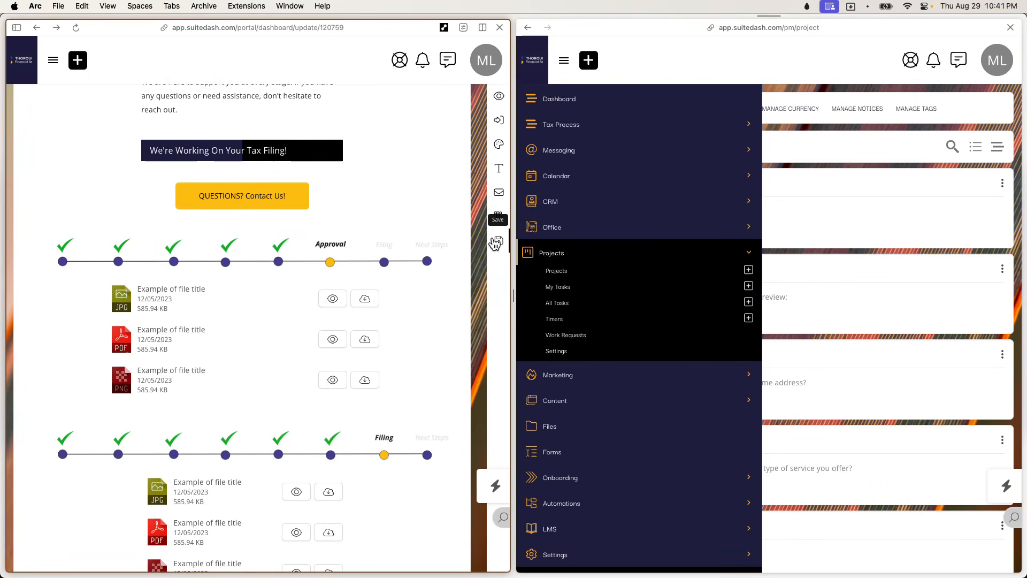
{"action": "left_click", "coordinate": [498, 241]}
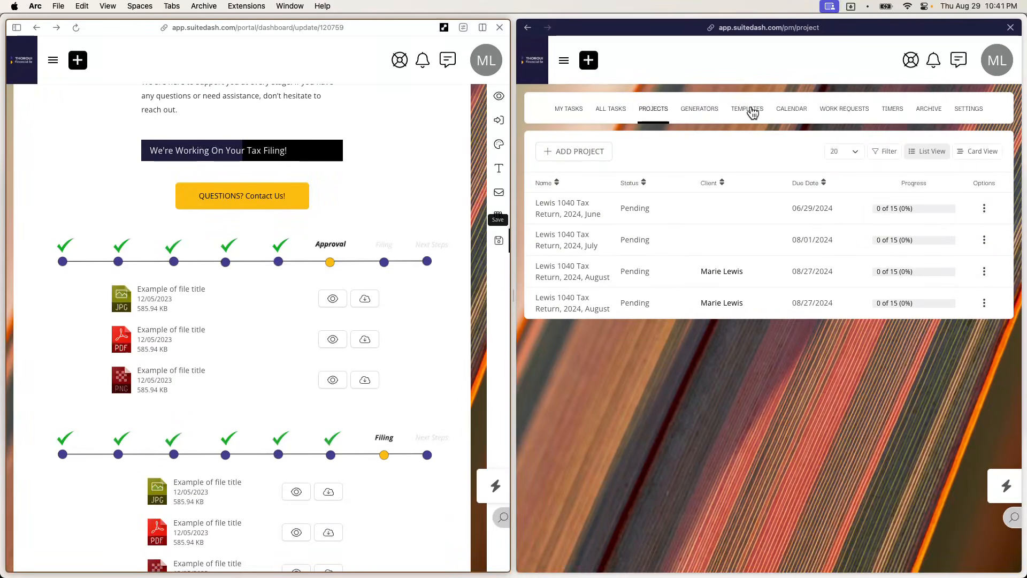
Step: Open the 1040 Tax Return Preparation task template and look through its tasks
{"action": "left_click", "coordinate": [749, 109]}
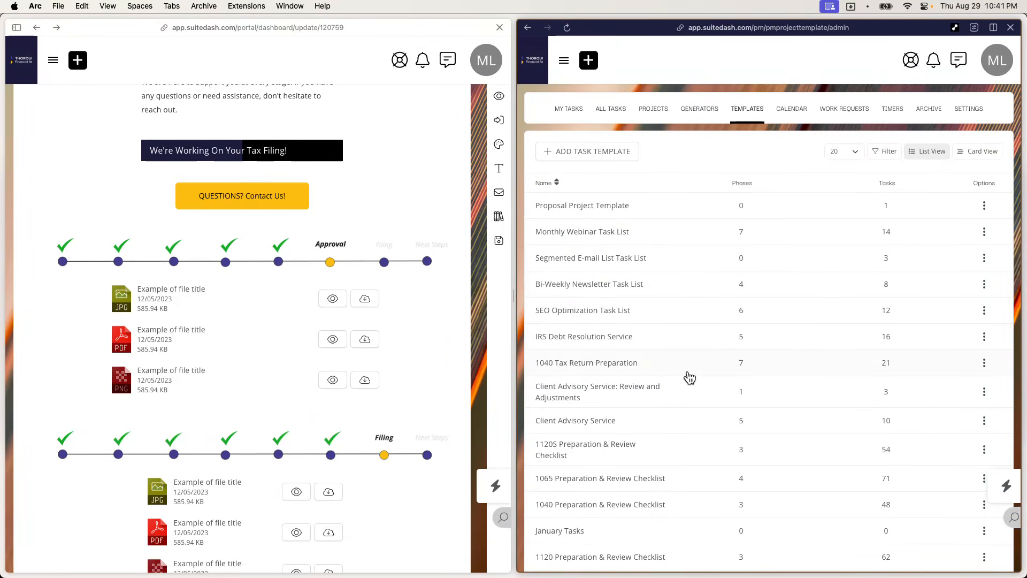
{"action": "scroll", "coordinate": [690, 378], "scroll_direction": "down", "scroll_amount": 1}
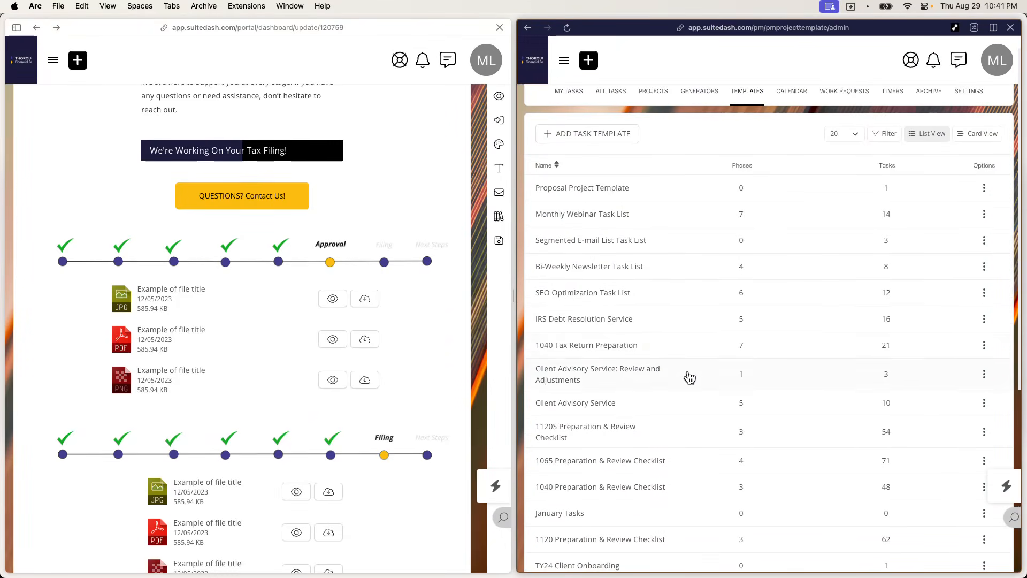
{"action": "left_click", "coordinate": [985, 345]}
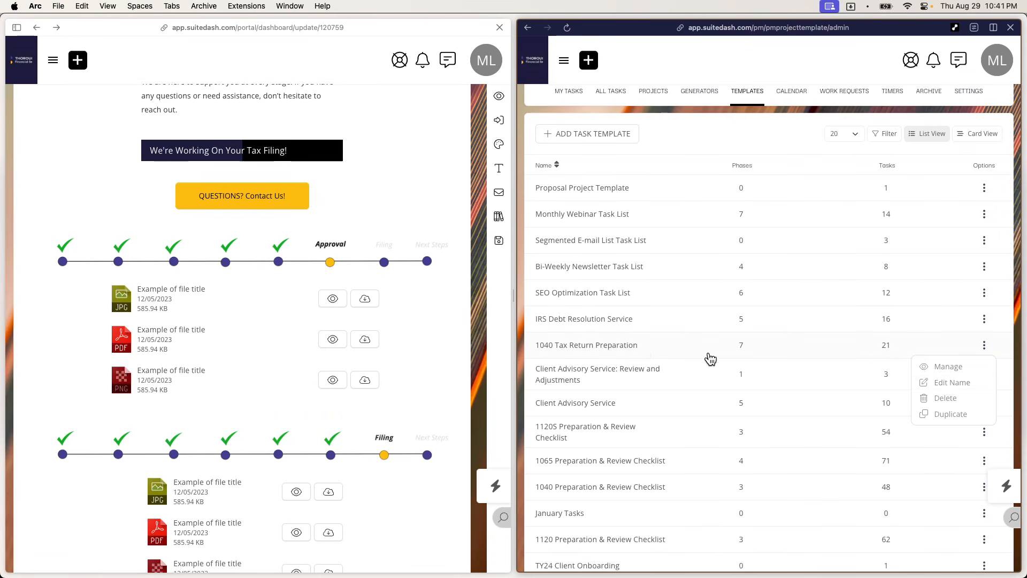
{"action": "left_click", "coordinate": [644, 354]}
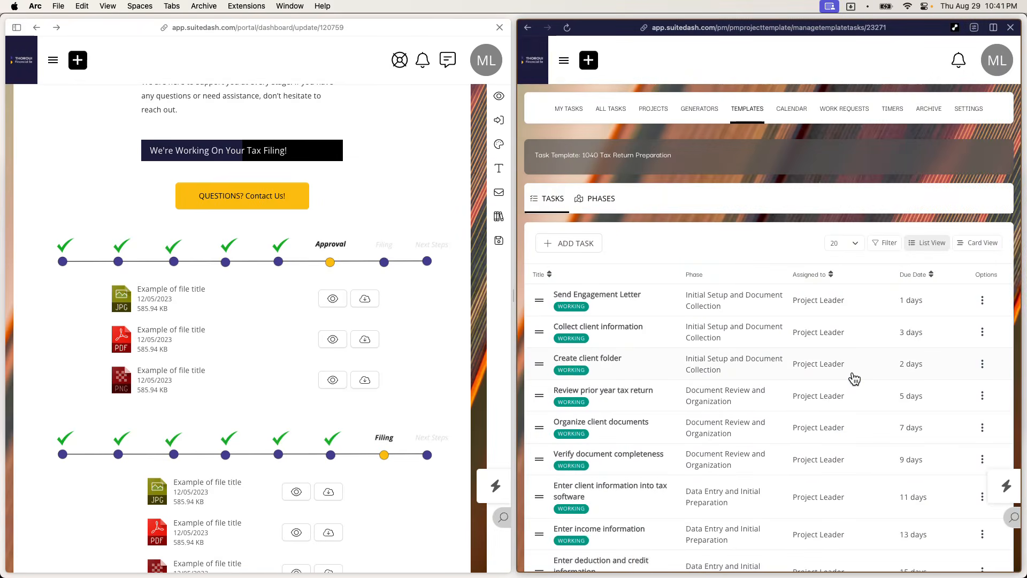
{"action": "scroll", "coordinate": [855, 379], "scroll_direction": "down", "scroll_amount": 3}
{"action": "scroll", "coordinate": [851, 379], "scroll_direction": "down", "scroll_amount": 5}
{"action": "scroll", "coordinate": [851, 378], "scroll_direction": "up", "scroll_amount": 7}
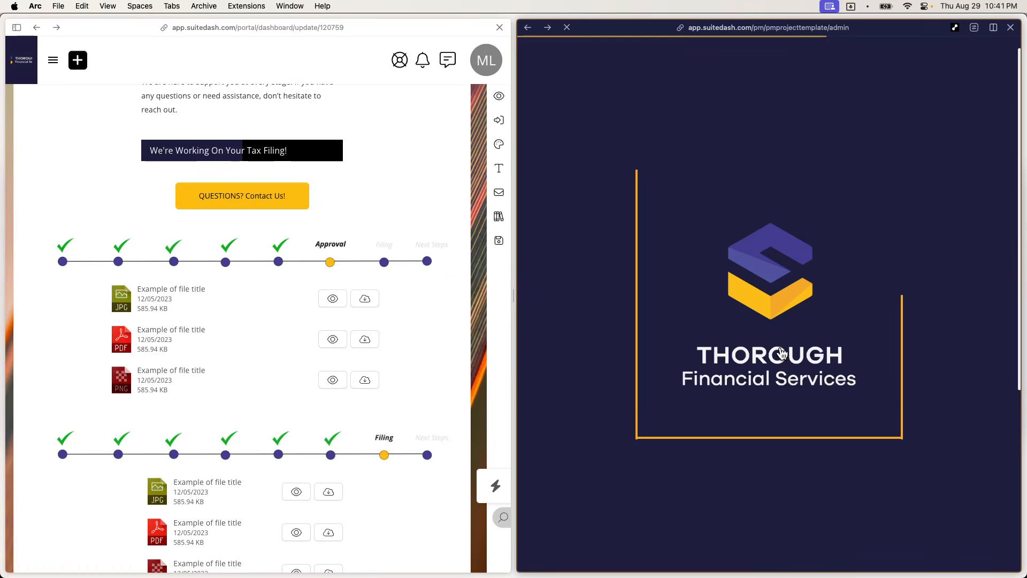
Step: Return to the task templates, filter them by 1040, and review the tasks of the 1040 (Individual Tax Preparation) template
{"action": "scroll", "coordinate": [711, 313], "scroll_direction": "down", "scroll_amount": 5}
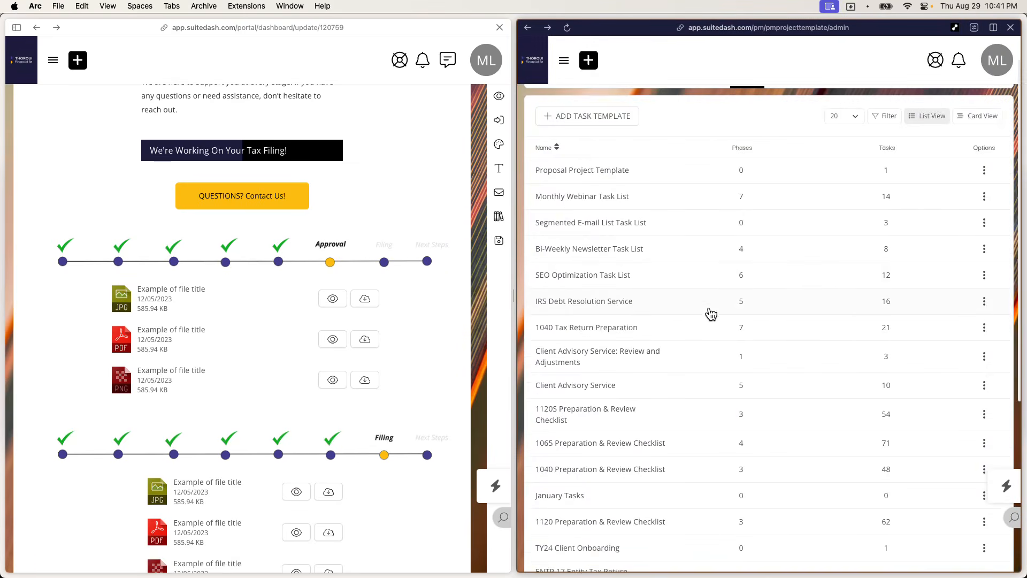
{"action": "scroll", "coordinate": [711, 313], "scroll_direction": "up", "scroll_amount": 6}
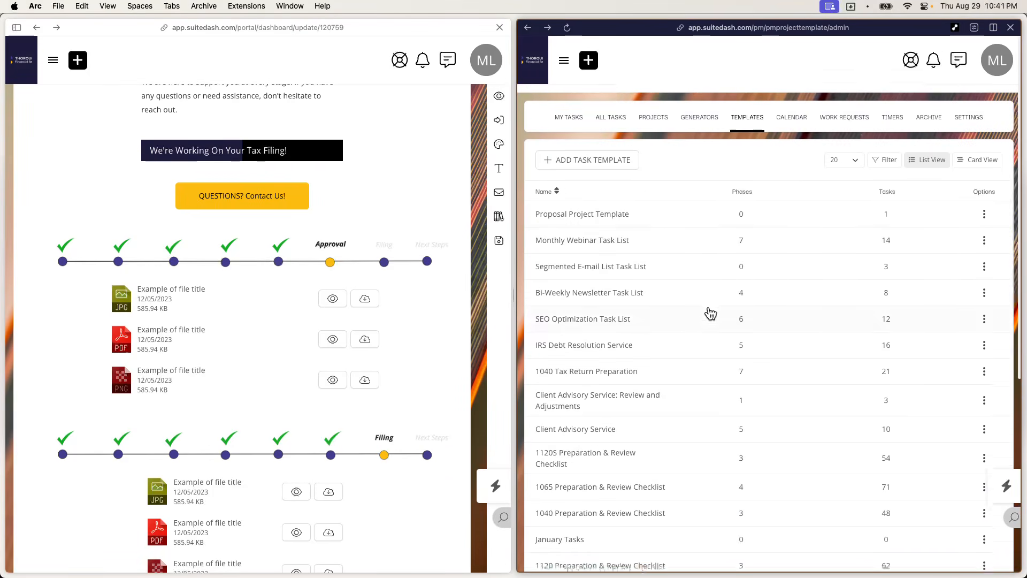
{"action": "left_click", "coordinate": [887, 153]}
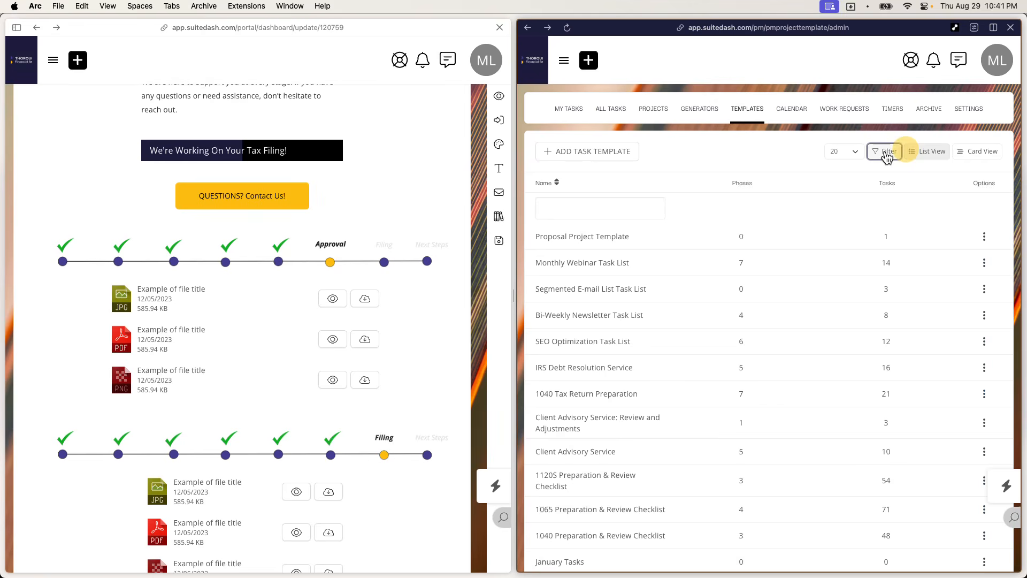
{"action": "left_click", "coordinate": [612, 205]}
{"action": "type", "text": "1040"}
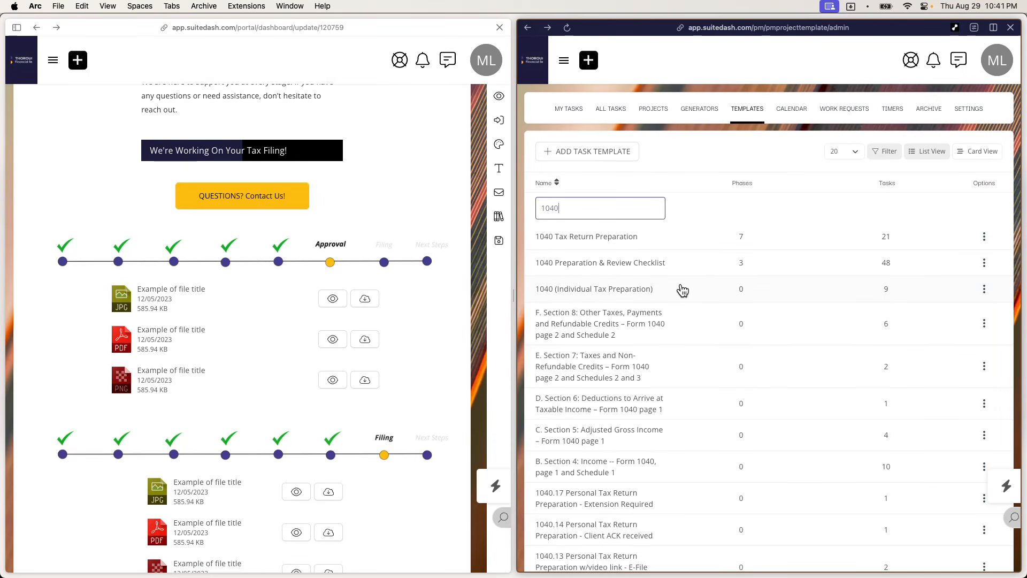
{"action": "left_click", "coordinate": [985, 290]}
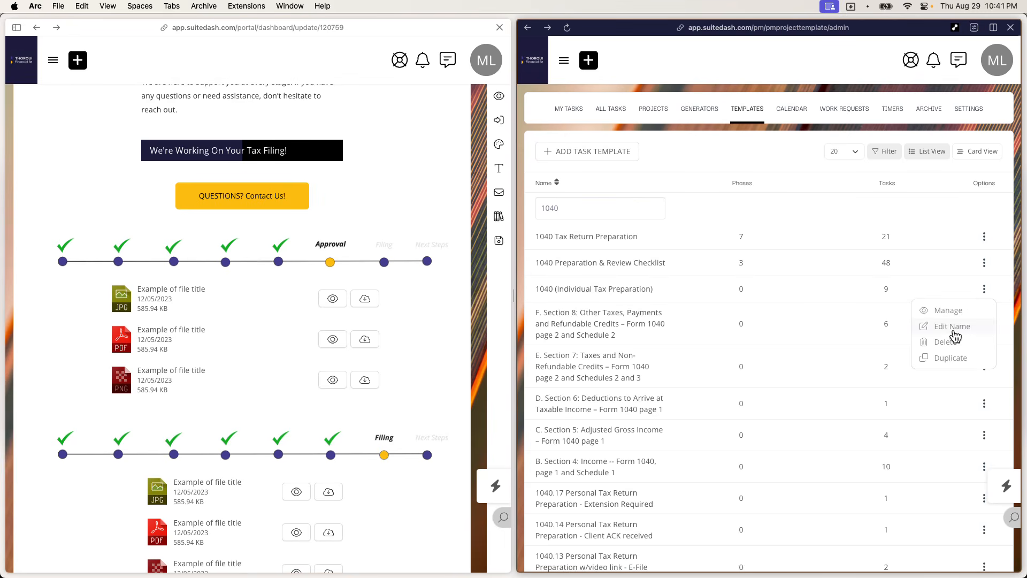
{"action": "left_click", "coordinate": [643, 297]}
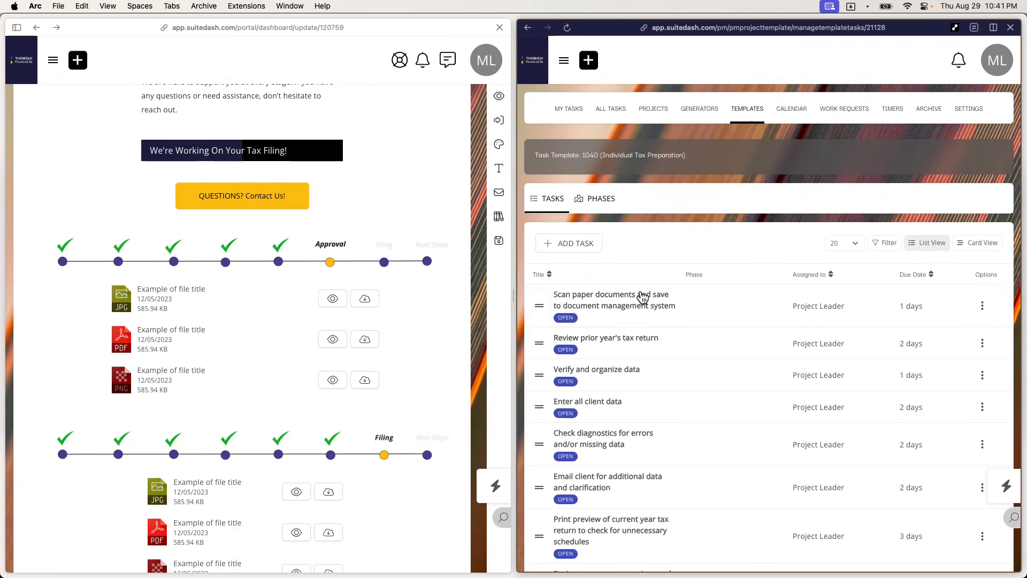
{"action": "scroll", "coordinate": [749, 321], "scroll_direction": "down", "scroll_amount": 3}
{"action": "scroll", "coordinate": [717, 374], "scroll_direction": "up", "scroll_amount": 5}
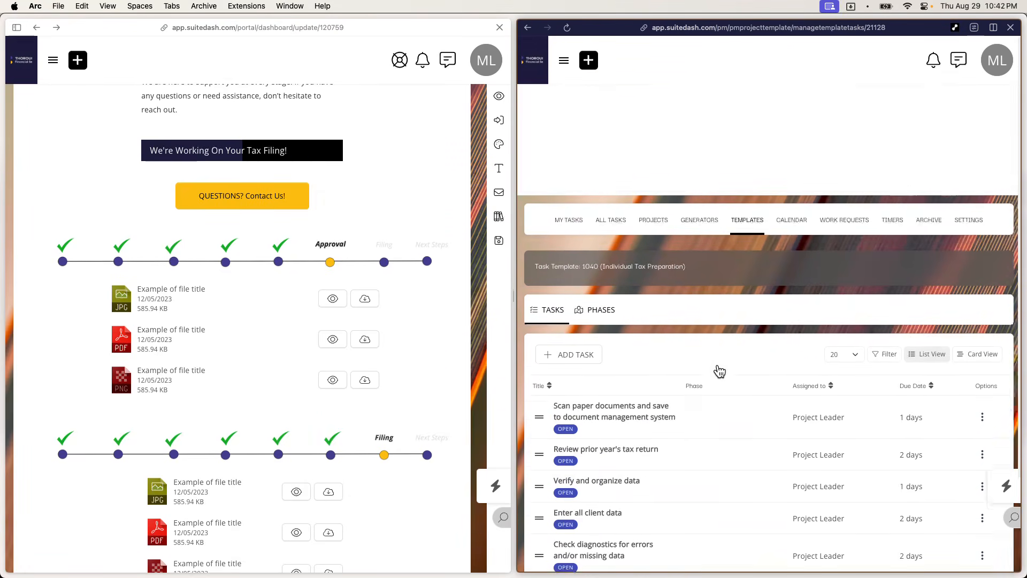
Step: Go back to the task template list, filter the names by 1040 again, and look through the matching templates
{"action": "scroll", "coordinate": [720, 371], "scroll_direction": "left", "scroll_amount": 3}
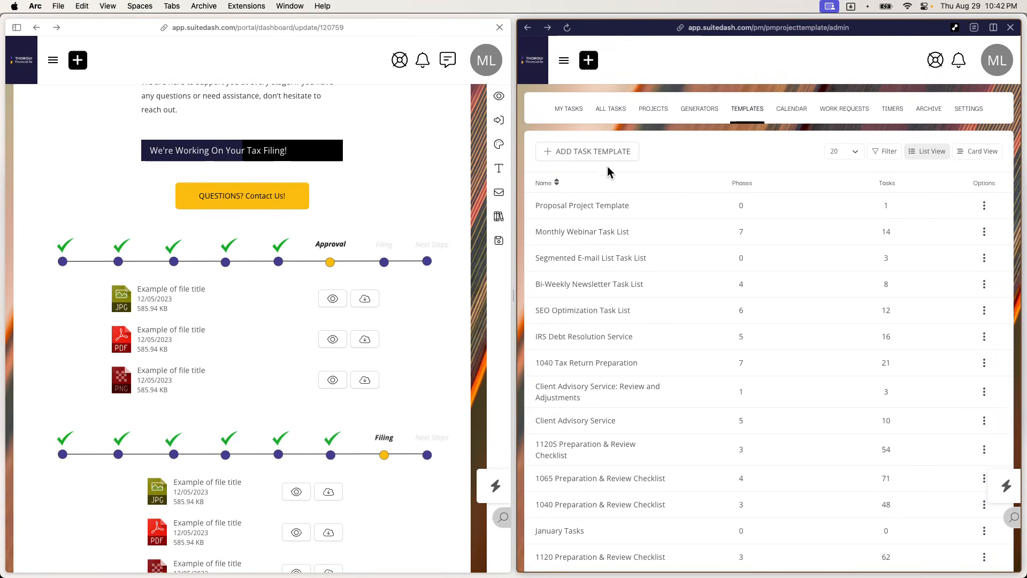
{"action": "left_click", "coordinate": [897, 161]}
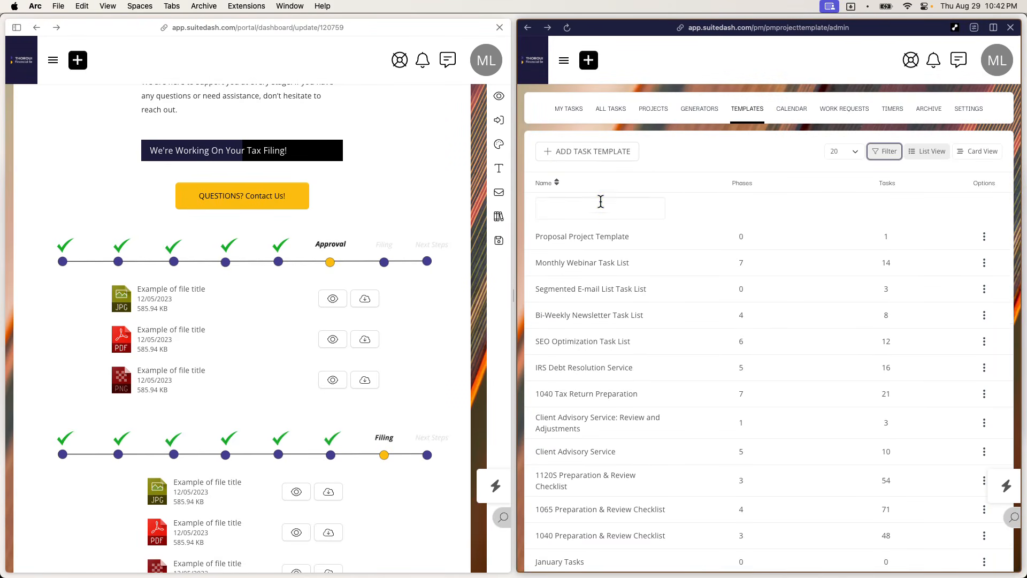
{"action": "left_click", "coordinate": [596, 209]}
{"action": "type", "text": "1040"}
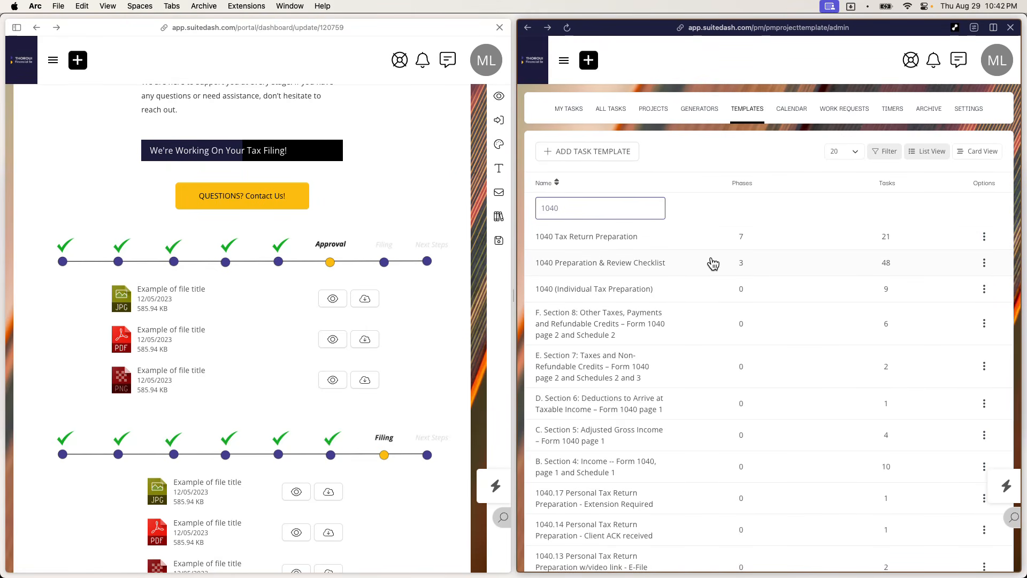
{"action": "scroll", "coordinate": [713, 264], "scroll_direction": "down", "scroll_amount": 10}
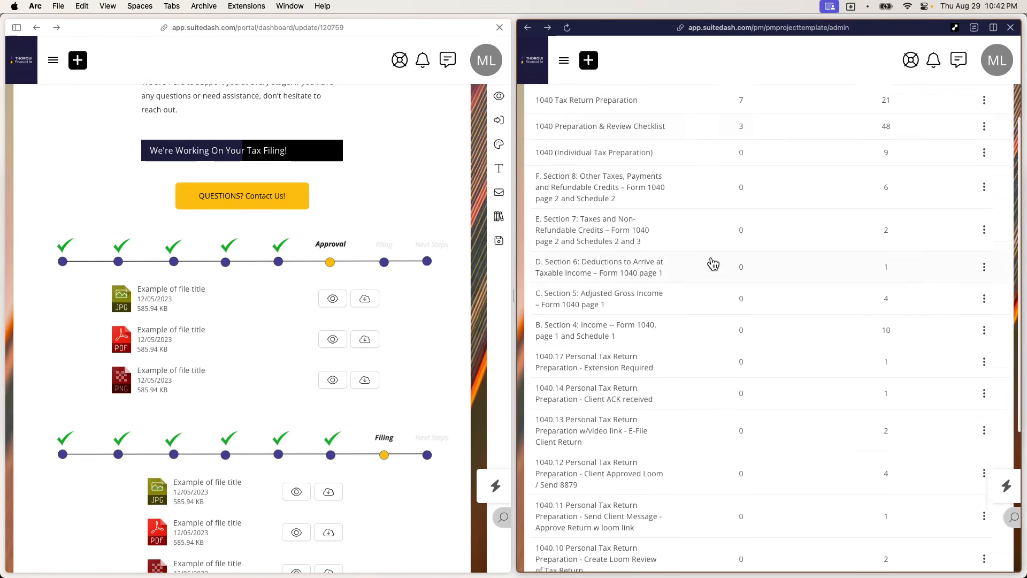
{"action": "scroll", "coordinate": [714, 264], "scroll_direction": "up", "scroll_amount": 10}
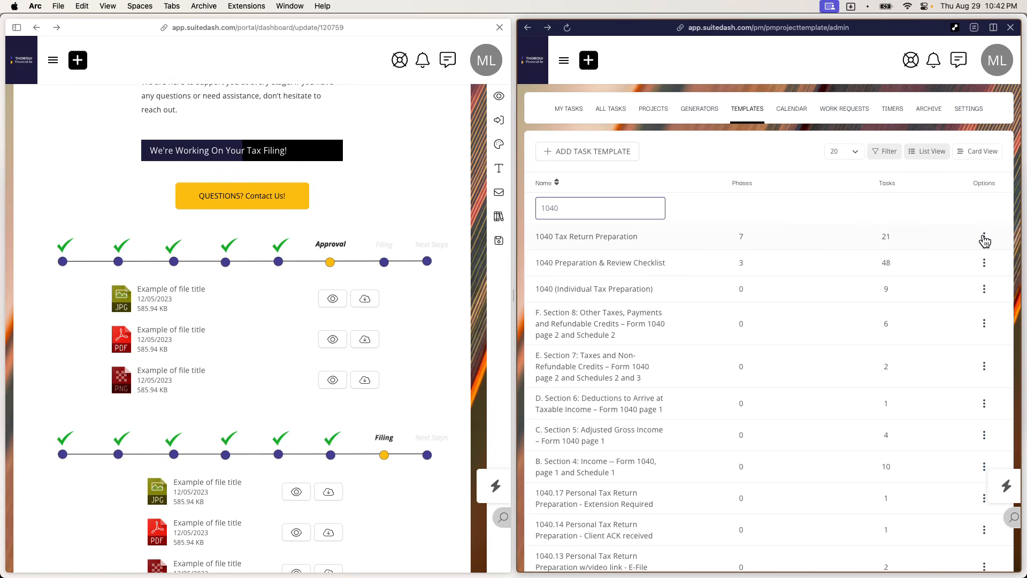
Step: Reopen the 1040 Tax Return Preparation template and examine its tasks, their phases, and due dates
{"action": "right_click", "coordinate": [663, 236]}
{"action": "left_click", "coordinate": [622, 245]}
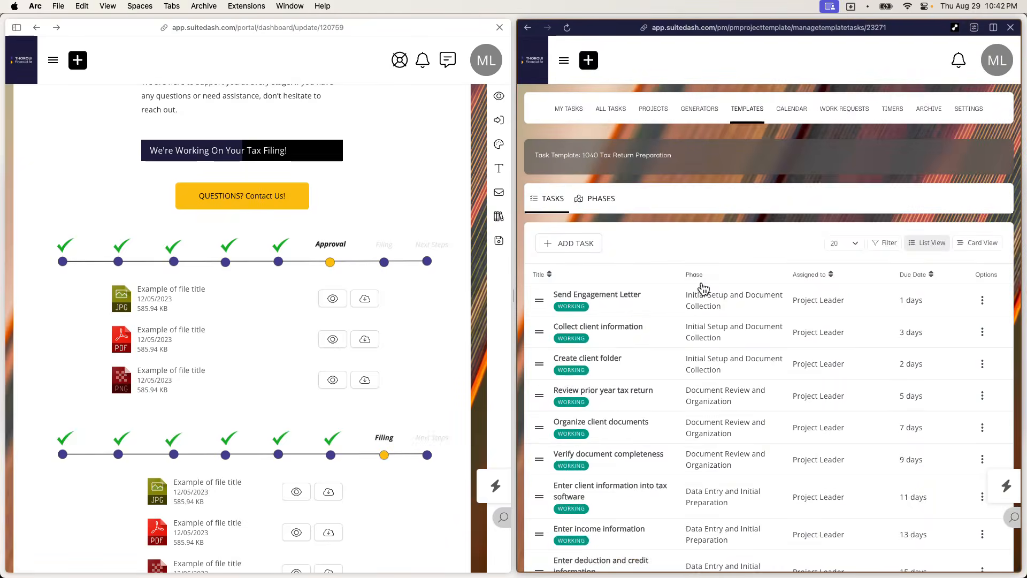
{"action": "scroll", "coordinate": [703, 289], "scroll_direction": "down", "scroll_amount": 7}
{"action": "scroll", "coordinate": [703, 288], "scroll_direction": "down", "scroll_amount": 3}
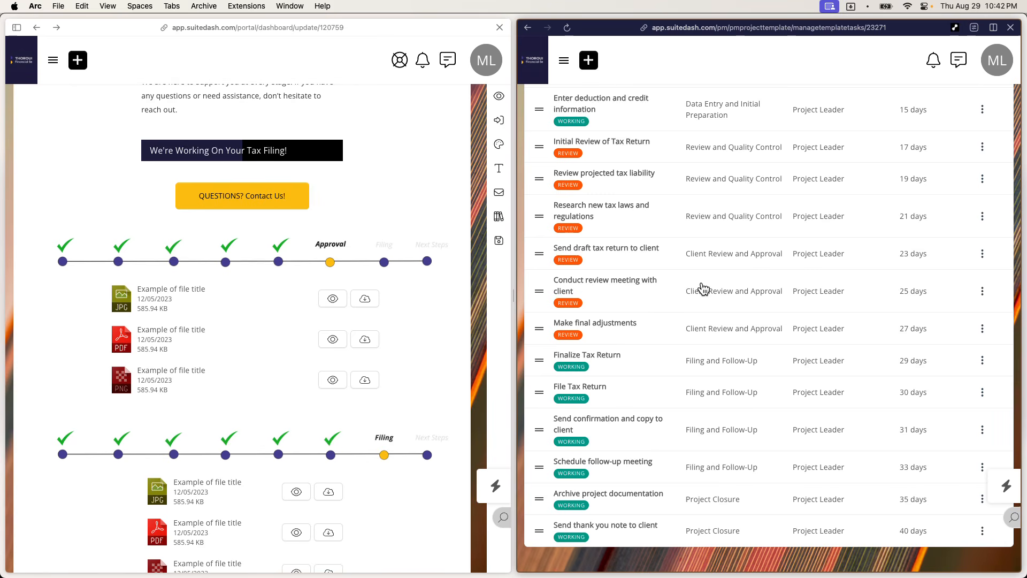
{"action": "scroll", "coordinate": [703, 289], "scroll_direction": "up", "scroll_amount": 10}
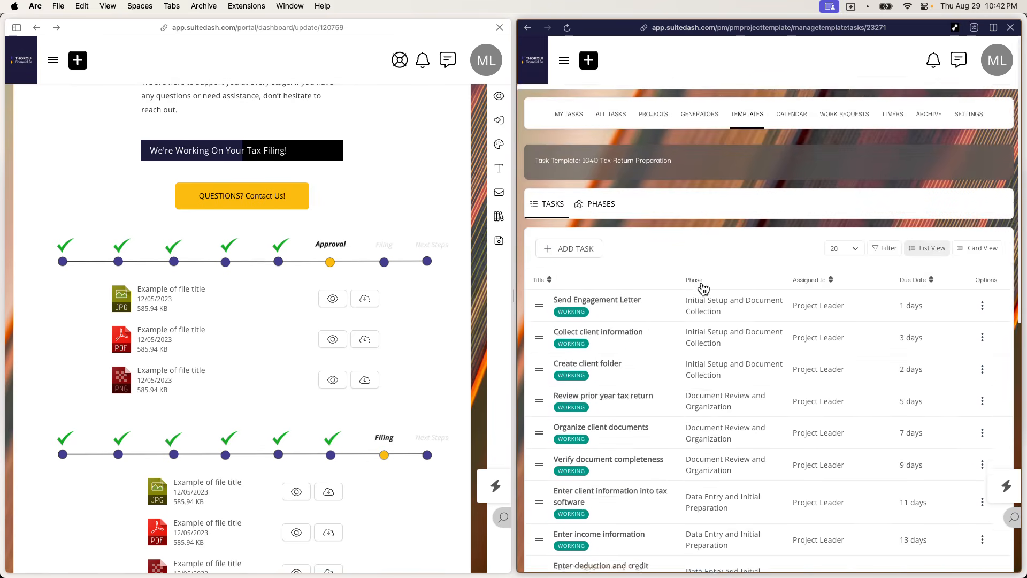
{"action": "scroll", "coordinate": [703, 289], "scroll_direction": "down", "scroll_amount": 1}
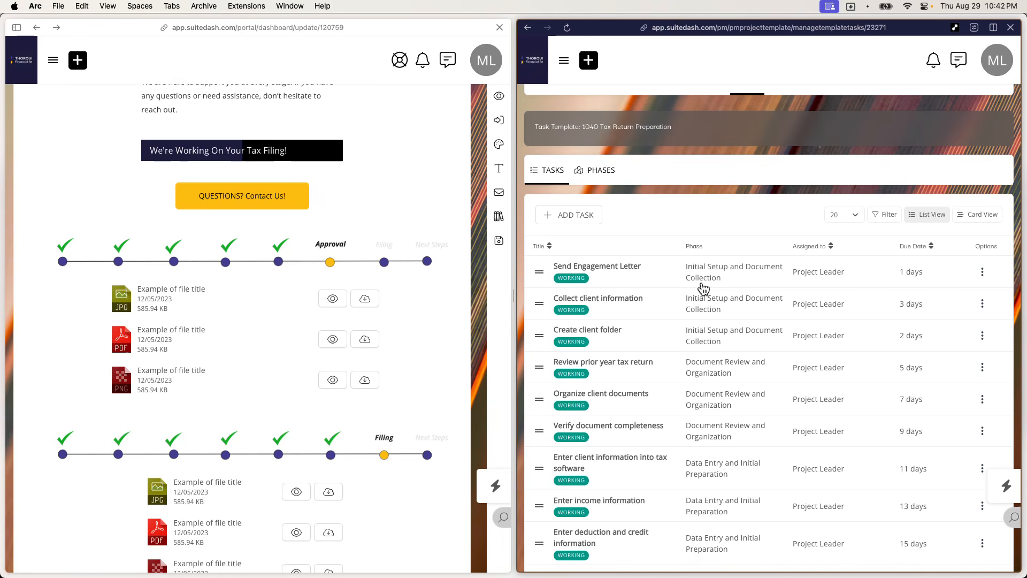
{"action": "scroll", "coordinate": [703, 289], "scroll_direction": "down", "scroll_amount": 4}
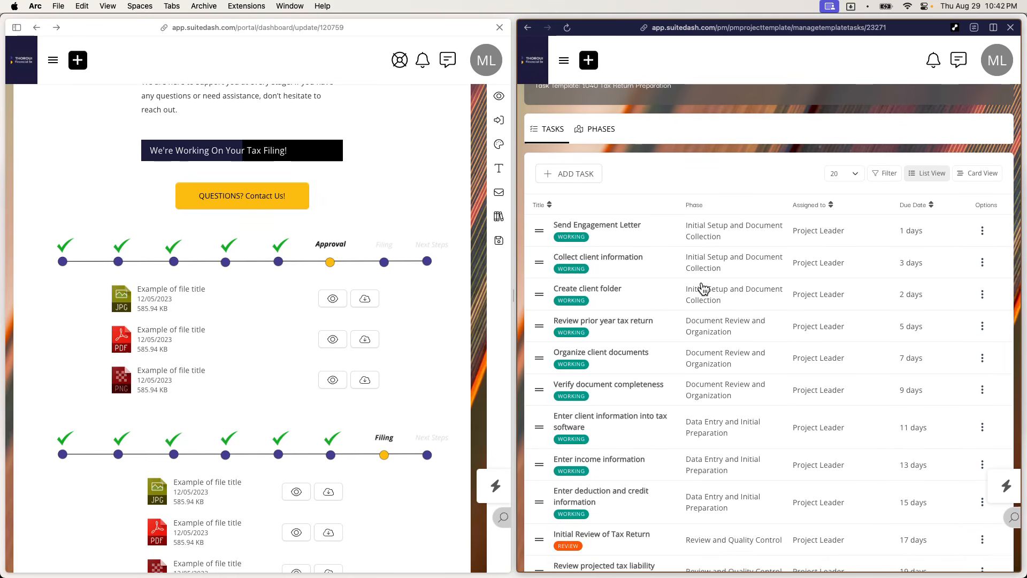
{"action": "scroll", "coordinate": [703, 289], "scroll_direction": "up", "scroll_amount": 5}
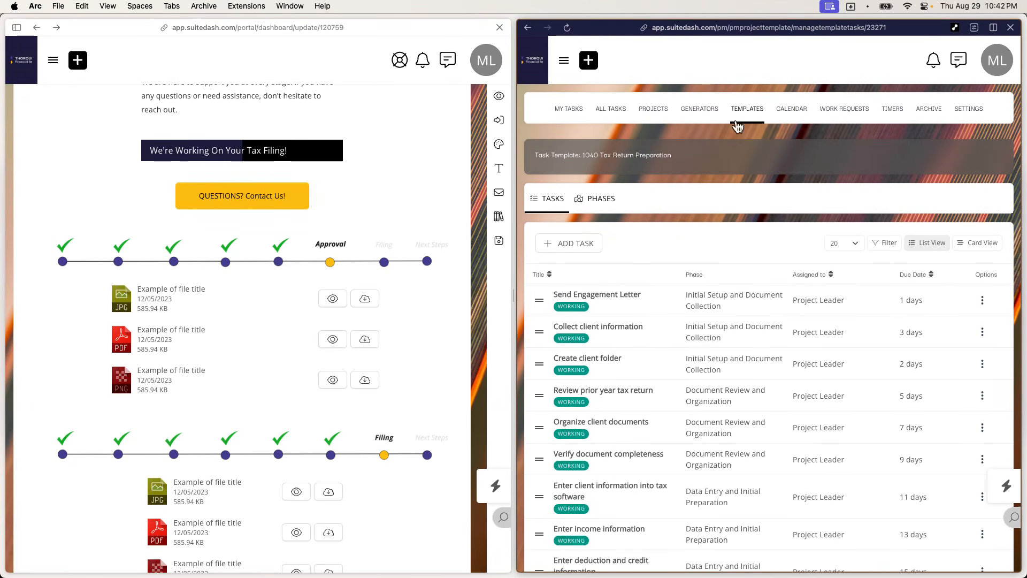
Step: Open the project Generators page in a new full-width browser tab
{"action": "right_click", "coordinate": [704, 119]}
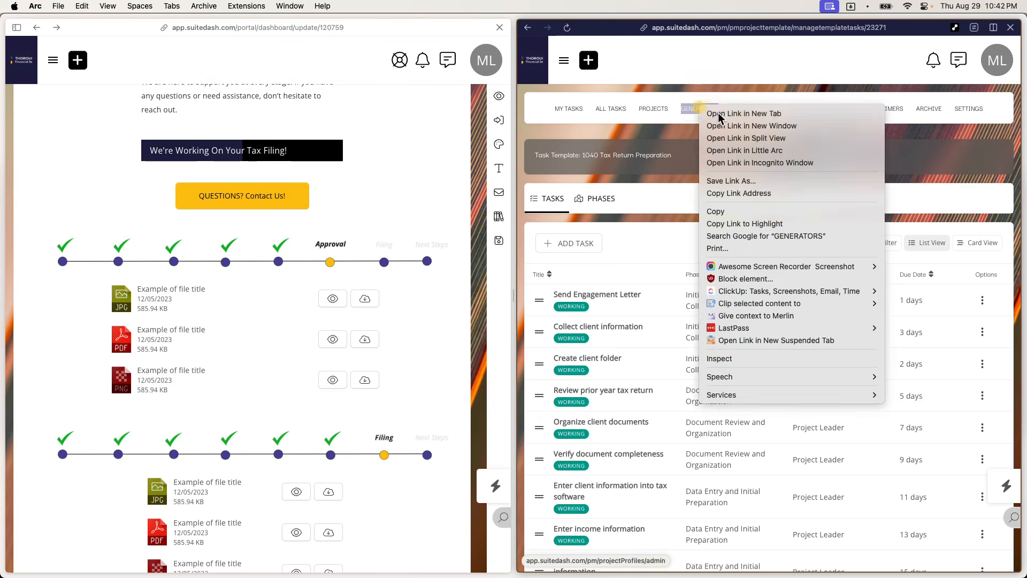
{"action": "left_click", "coordinate": [714, 116]}
{"action": "left_click", "coordinate": [972, 32]}
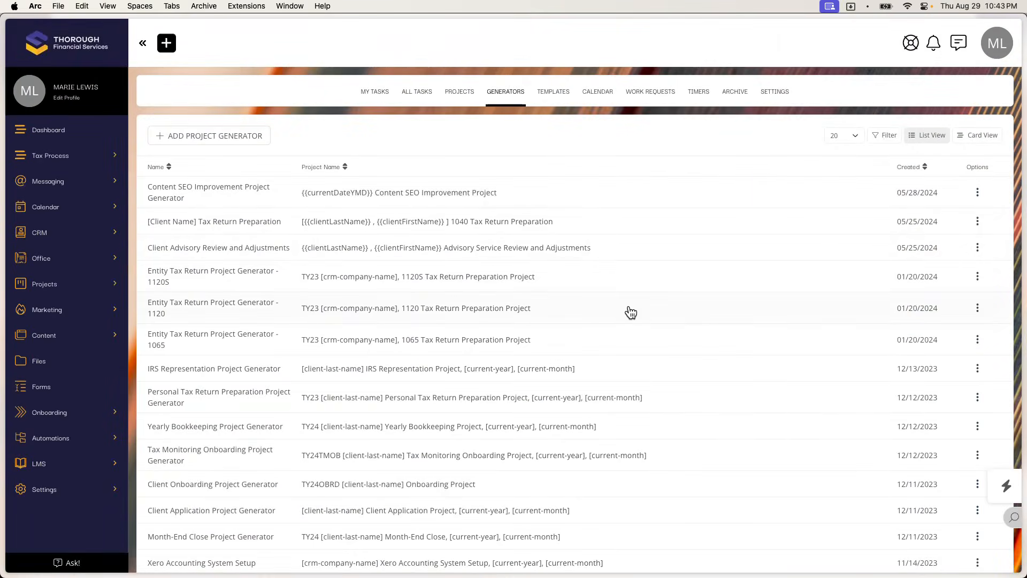
Step: Look through the project generators and filter them by the project name 1040
{"action": "scroll", "coordinate": [629, 310], "scroll_direction": "down", "scroll_amount": 5}
{"action": "scroll", "coordinate": [642, 289], "scroll_direction": "up", "scroll_amount": 10}
{"action": "left_click", "coordinate": [885, 135]}
{"action": "left_click", "coordinate": [324, 188]}
{"action": "type", "text": "1040"}
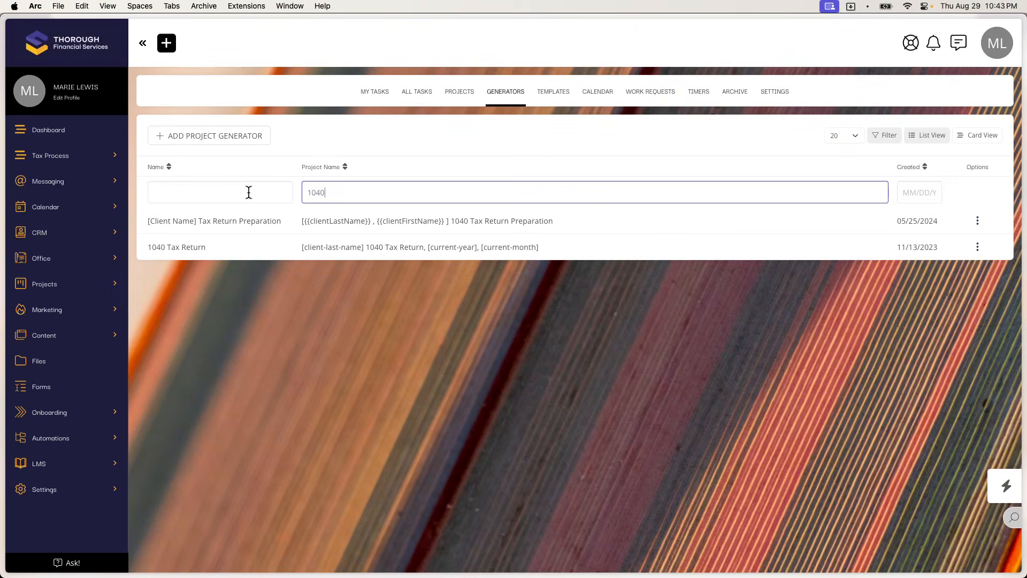
Step: Open the 1040 Tax Return generator for editing and review its project assignments, task template, and folder generator settings
{"action": "left_click", "coordinate": [978, 248]}
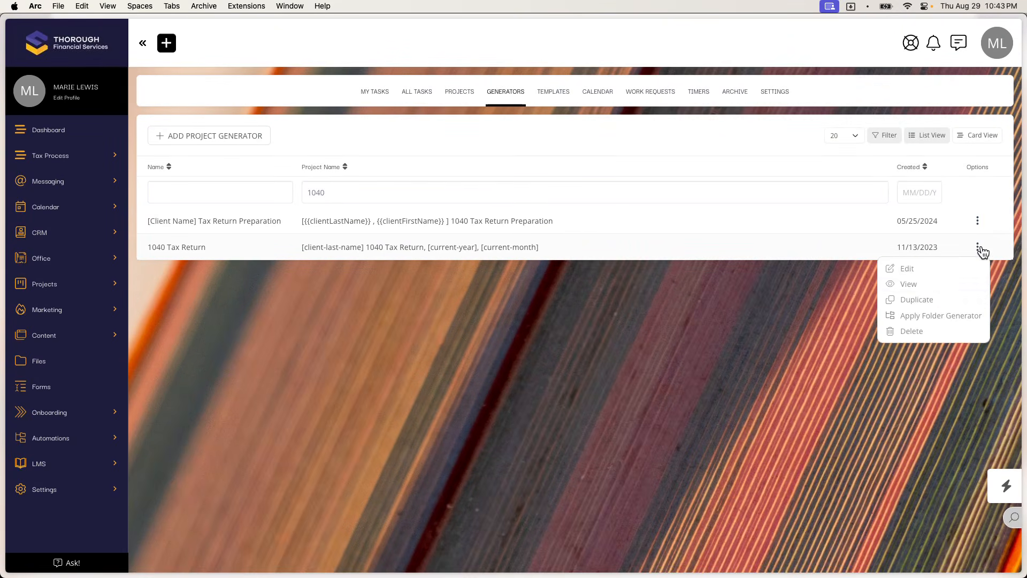
{"action": "left_click", "coordinate": [921, 271]}
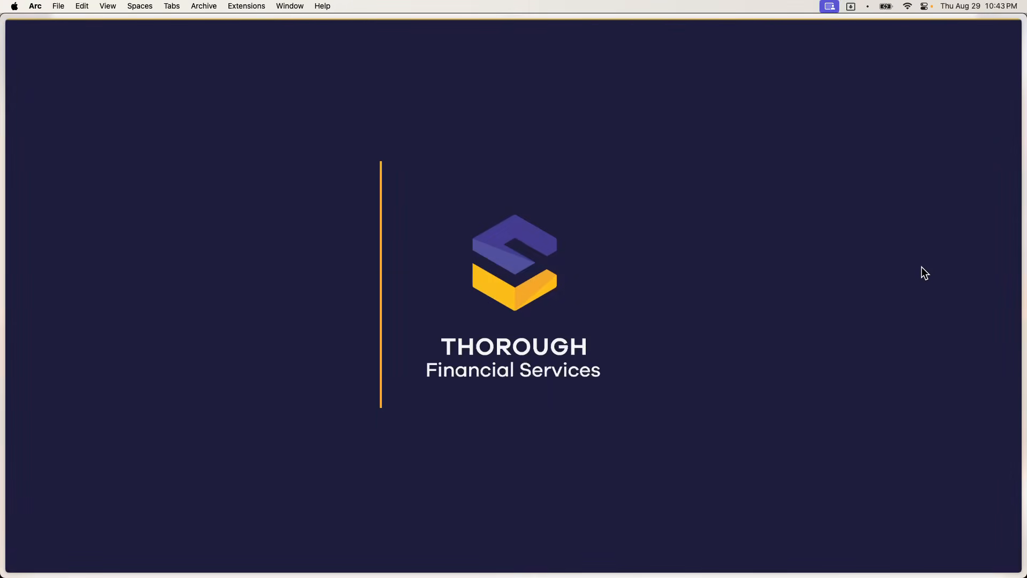
{"action": "scroll", "coordinate": [792, 399], "scroll_direction": "down", "scroll_amount": 15}
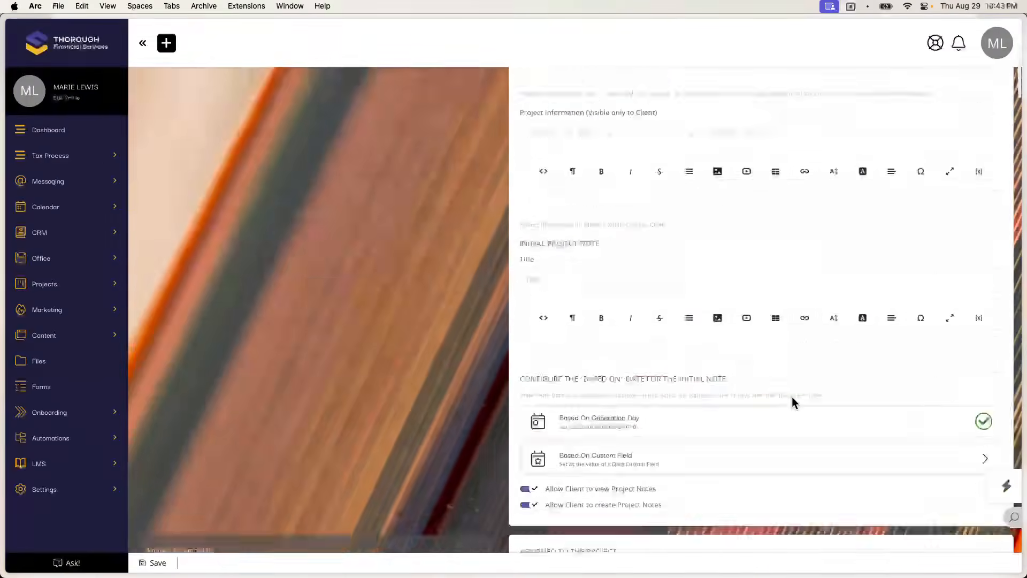
{"action": "scroll", "coordinate": [794, 402], "scroll_direction": "down", "scroll_amount": 6}
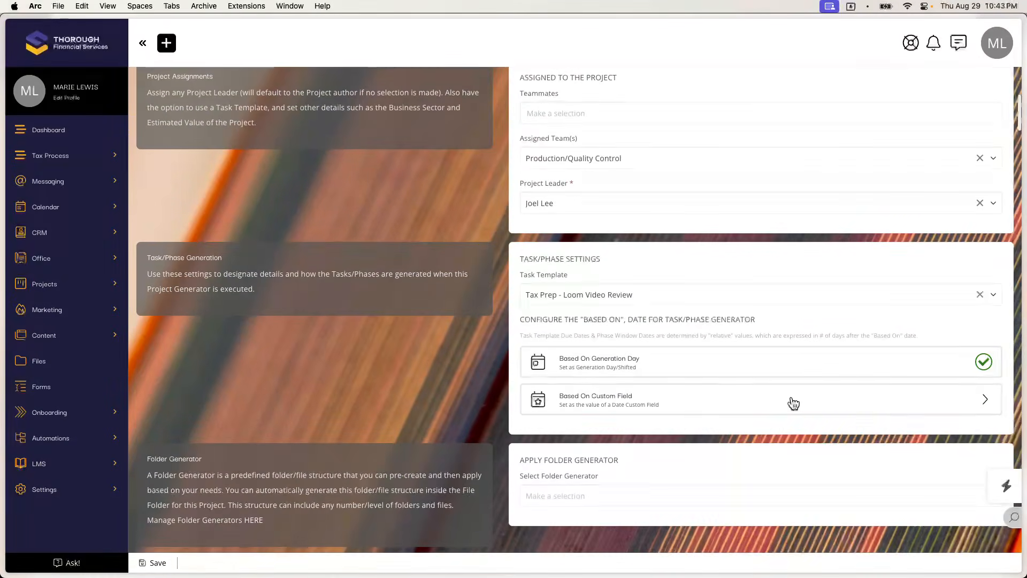
{"action": "scroll", "coordinate": [793, 402], "scroll_direction": "down", "scroll_amount": 1}
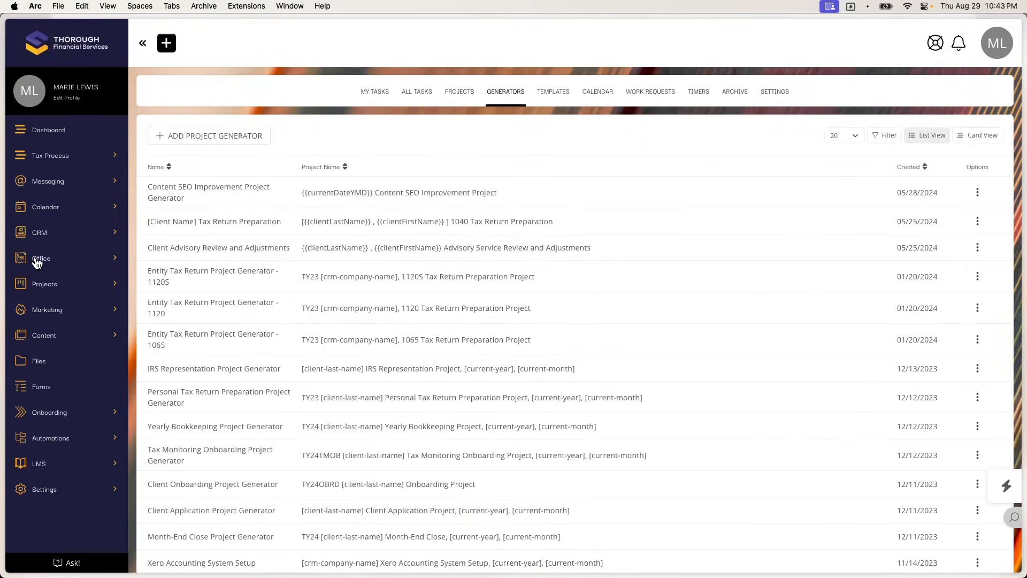
Step: Close the generators browser tab and review the 1040 Tax Return Preparation template tasks beside the portal page
{"action": "mouse_move", "coordinate": [3, 326]}
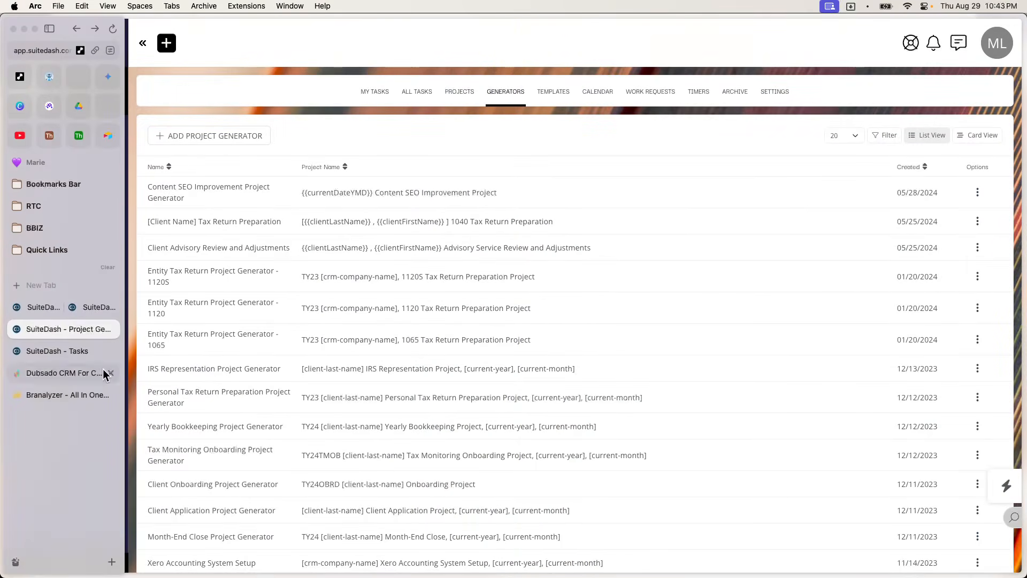
{"action": "left_click", "coordinate": [110, 329]}
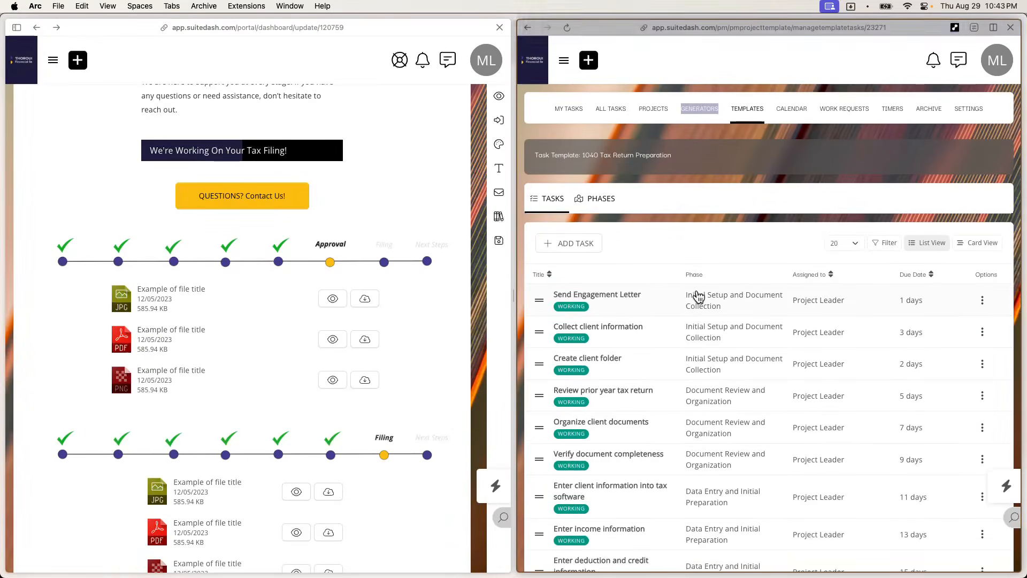
{"action": "scroll", "coordinate": [699, 294], "scroll_direction": "down", "scroll_amount": 1}
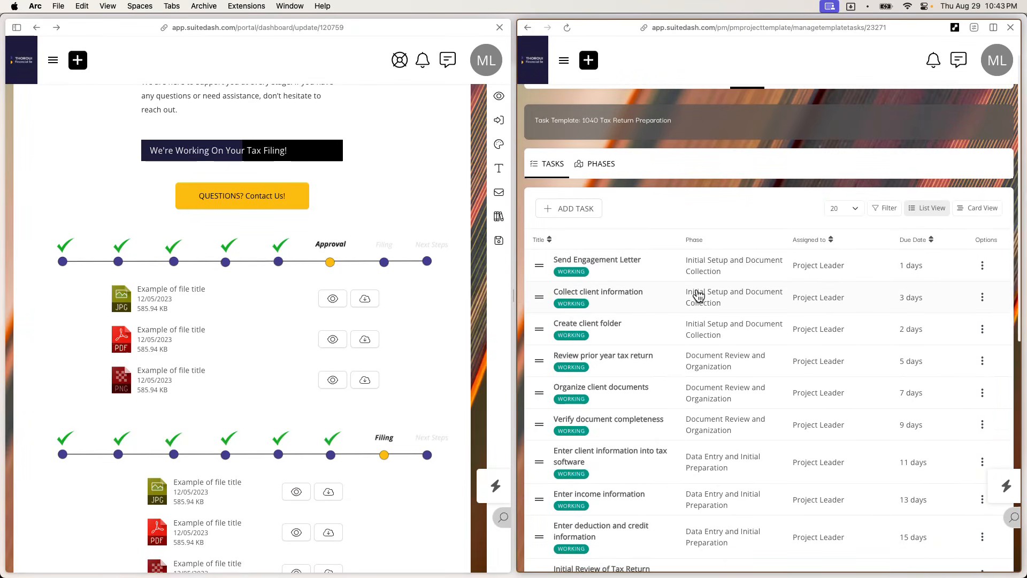
{"action": "scroll", "coordinate": [699, 295], "scroll_direction": "down", "scroll_amount": 3}
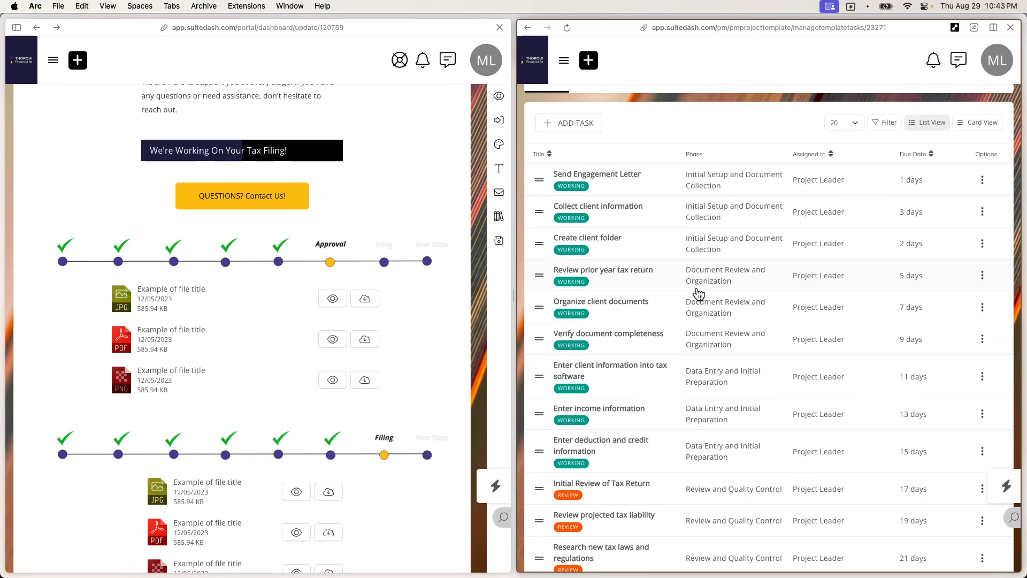
{"action": "scroll", "coordinate": [699, 295], "scroll_direction": "up", "scroll_amount": 2}
{"action": "scroll", "coordinate": [698, 294], "scroll_direction": "down", "scroll_amount": 3}
{"action": "mouse_move", "coordinate": [442, 268]}
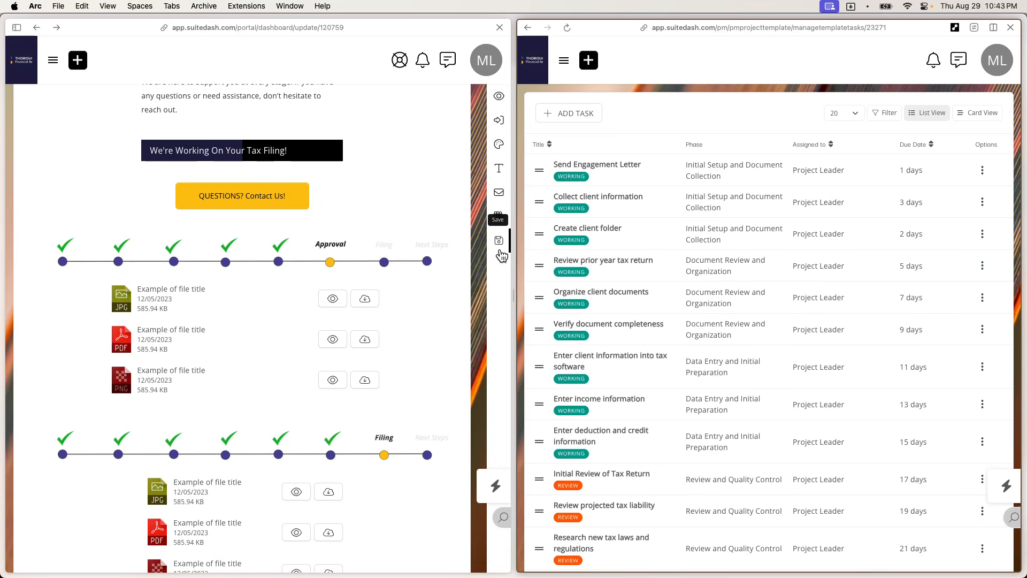
Step: Open the automations of the Send Engagement Letter task and add a Set Custom Field Value automation
{"action": "left_click", "coordinate": [985, 170]}
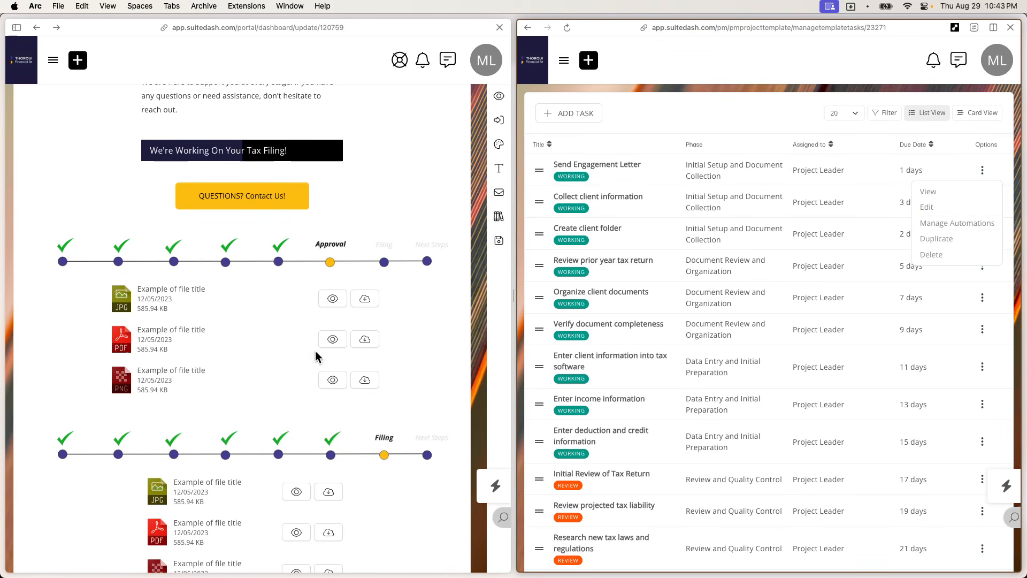
{"action": "scroll", "coordinate": [219, 214], "scroll_direction": "down", "scroll_amount": 5}
{"action": "scroll", "coordinate": [222, 283], "scroll_direction": "up", "scroll_amount": 10}
{"action": "scroll", "coordinate": [222, 283], "scroll_direction": "down", "scroll_amount": 5}
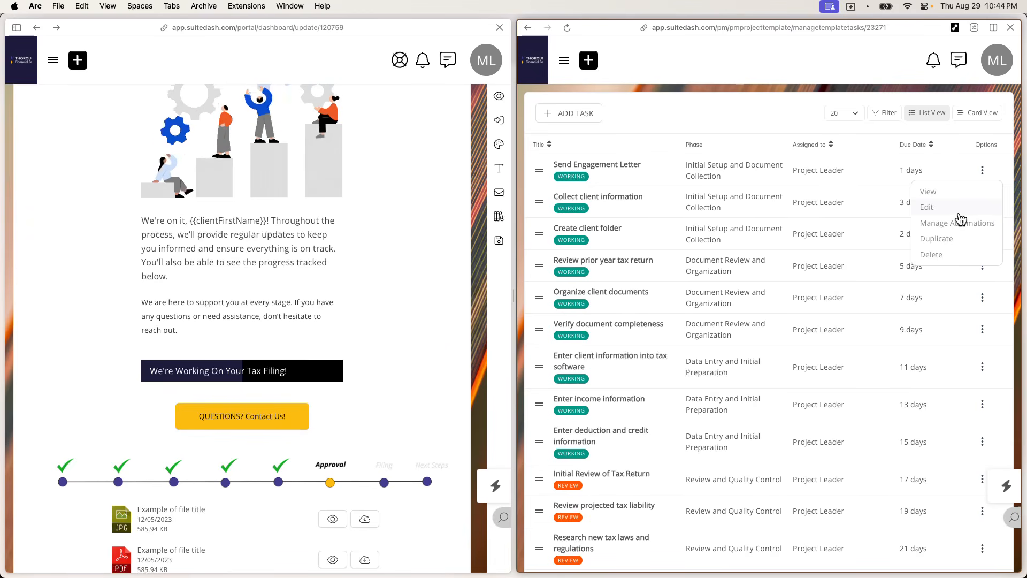
{"action": "left_click", "coordinate": [962, 225]}
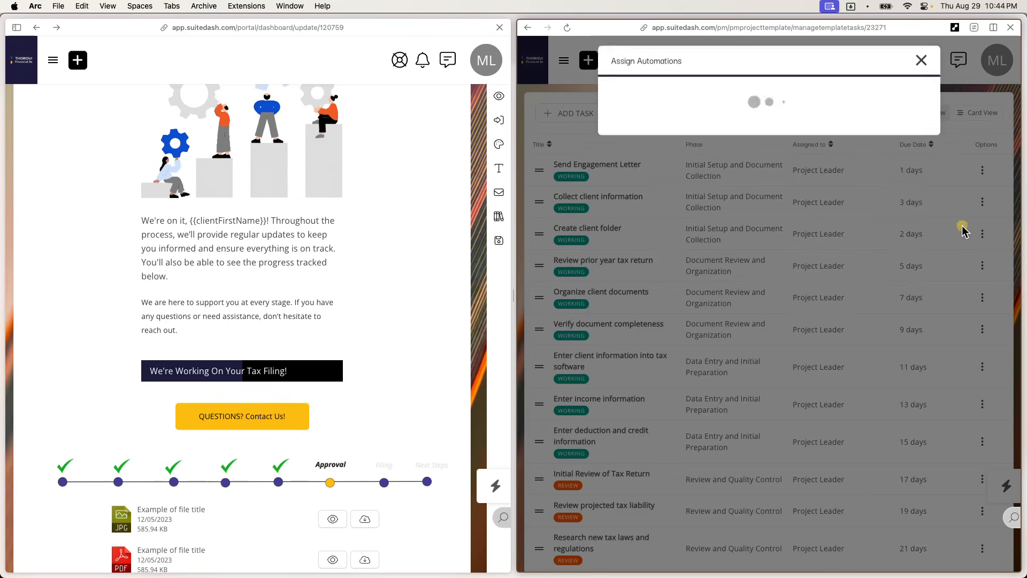
{"action": "left_click", "coordinate": [823, 169]}
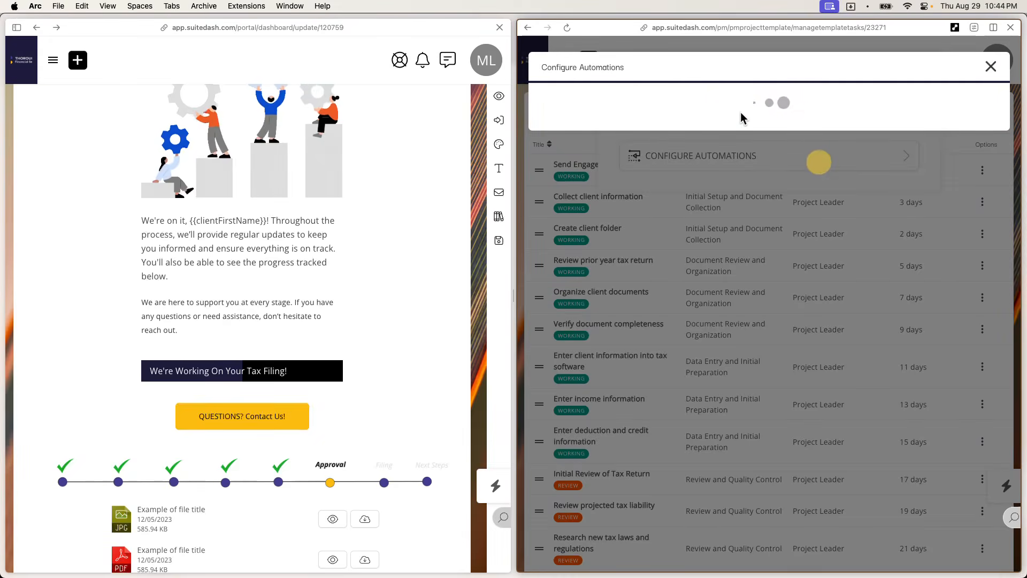
{"action": "left_click", "coordinate": [760, 116]}
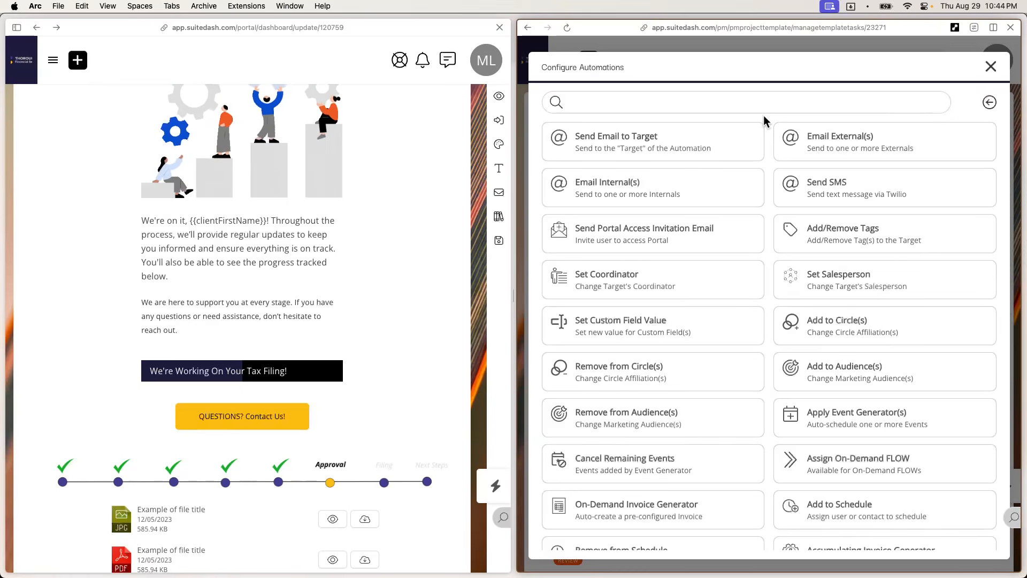
{"action": "left_click", "coordinate": [670, 103]}
{"action": "type", "text": "ccus"}
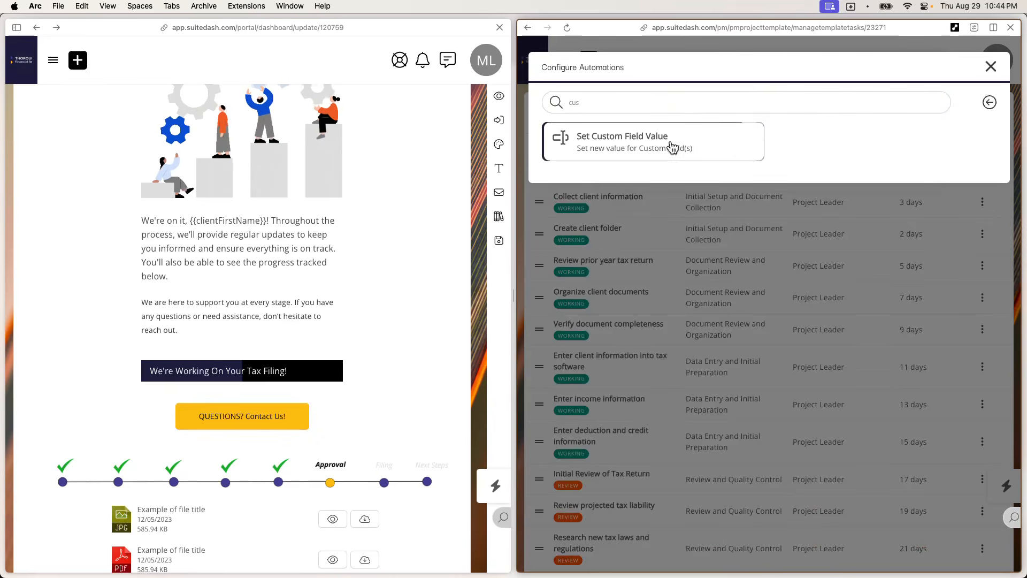
{"action": "left_click", "coordinate": [672, 147]}
Step: Choose the 1040 x Progress Update custom field, enter 10 + 5 as its value, and close the automation setup without saving
{"action": "left_click", "coordinate": [668, 213]}
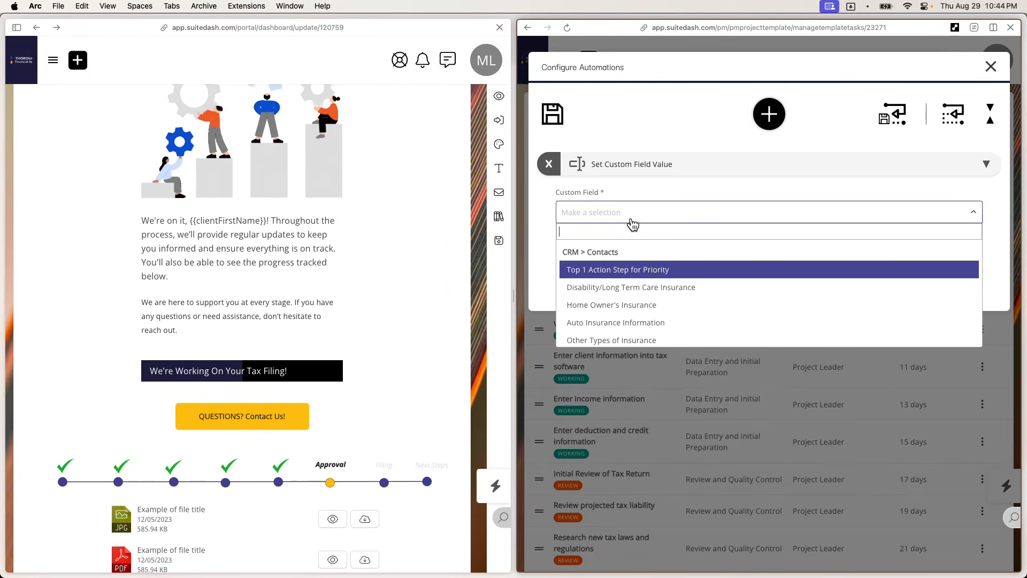
{"action": "type", "text": "104"}
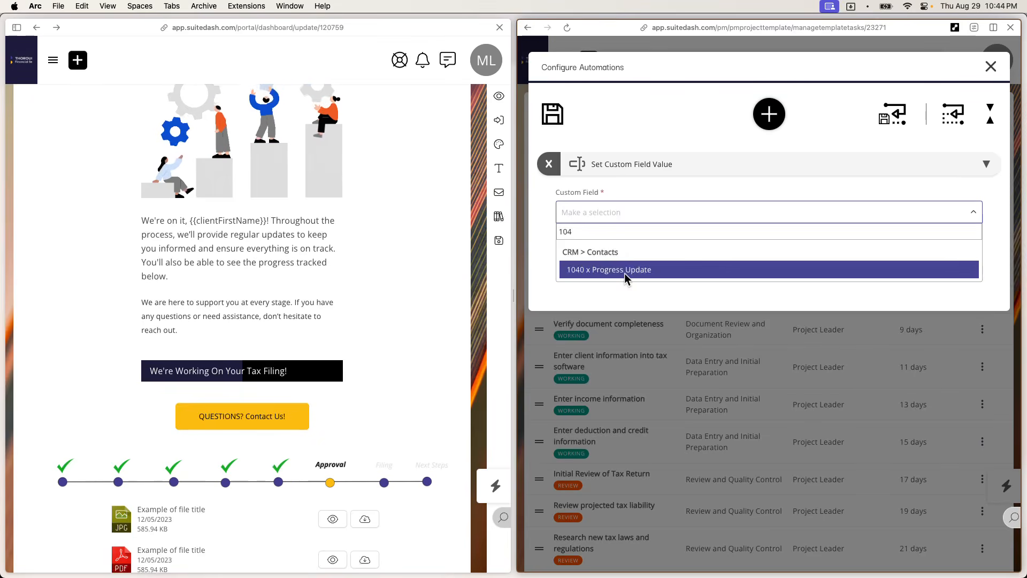
{"action": "left_click", "coordinate": [625, 274]}
{"action": "left_click", "coordinate": [642, 241]}
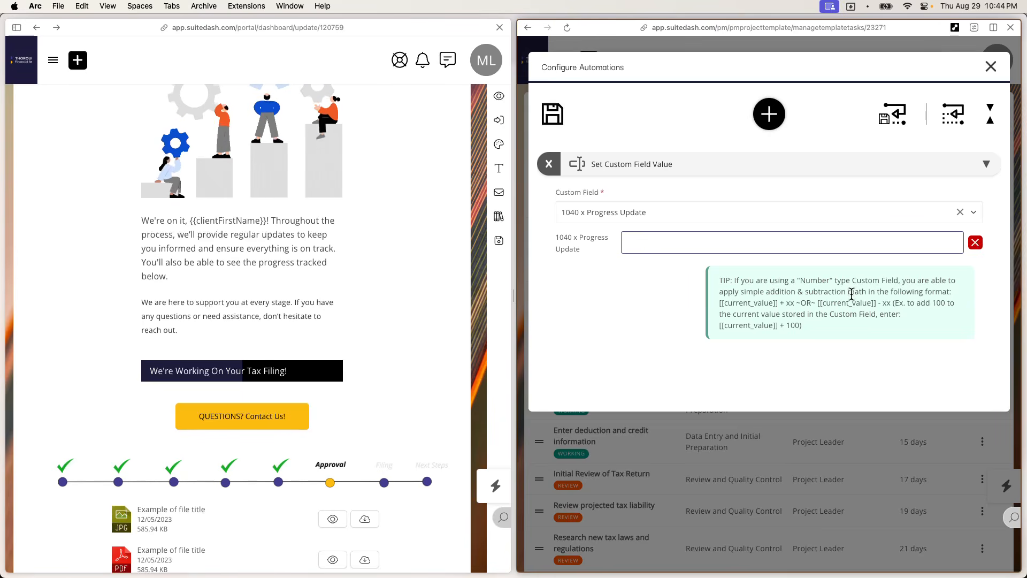
{"action": "left_click", "coordinate": [779, 303]}
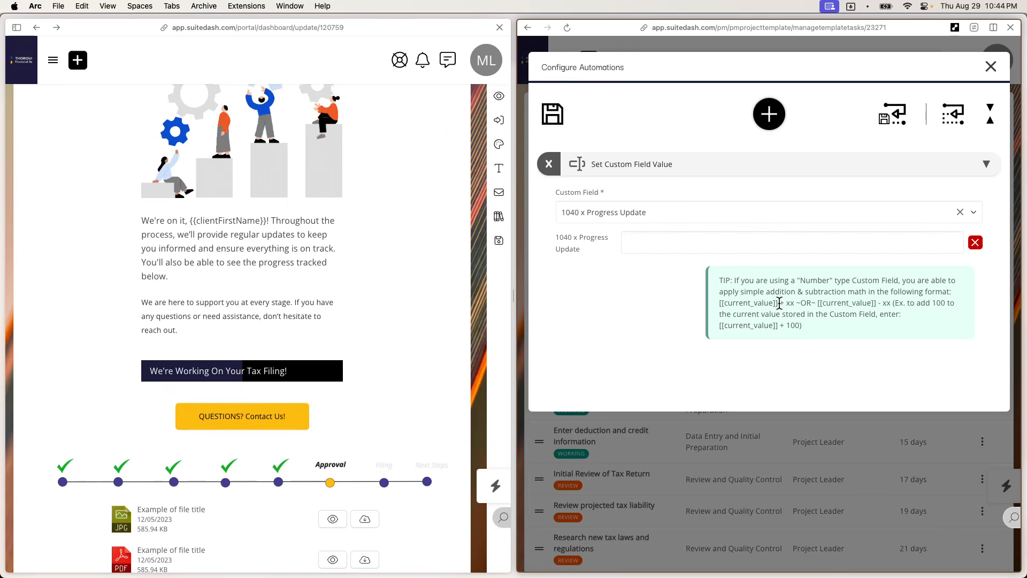
{"action": "left_click", "coordinate": [705, 241]}
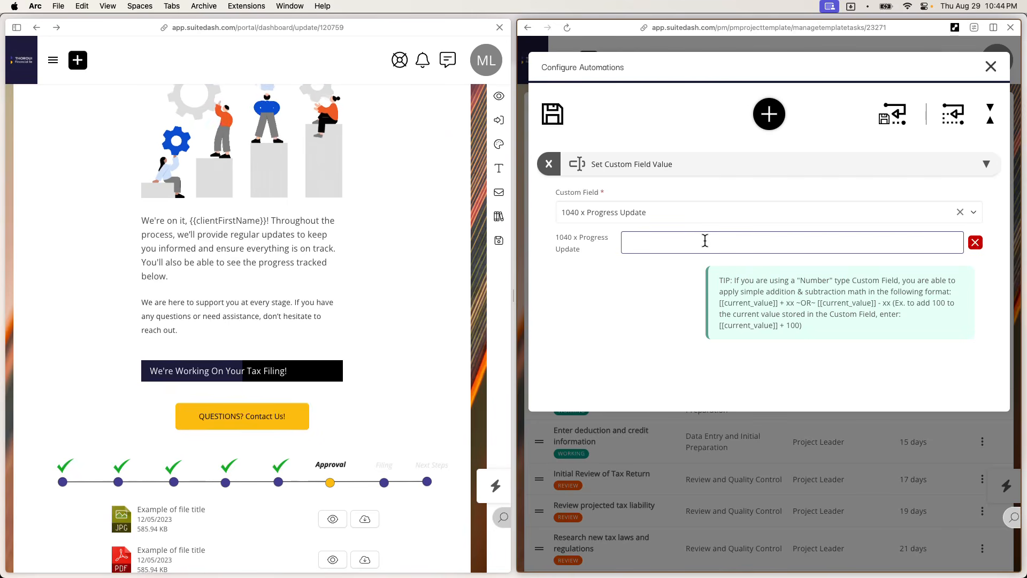
{"action": "type", "text": "10 + 5"}
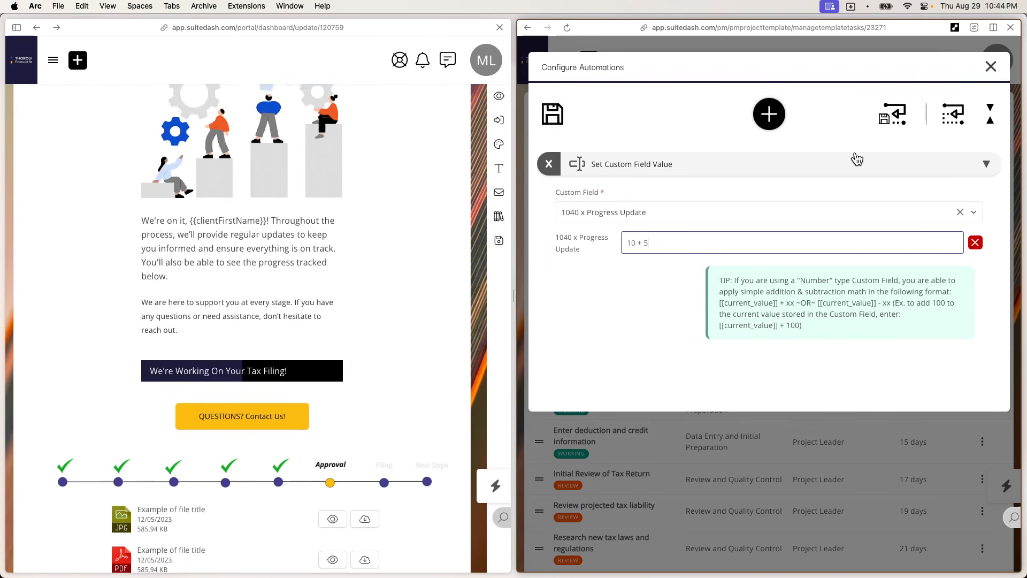
{"action": "left_click", "coordinate": [991, 67]}
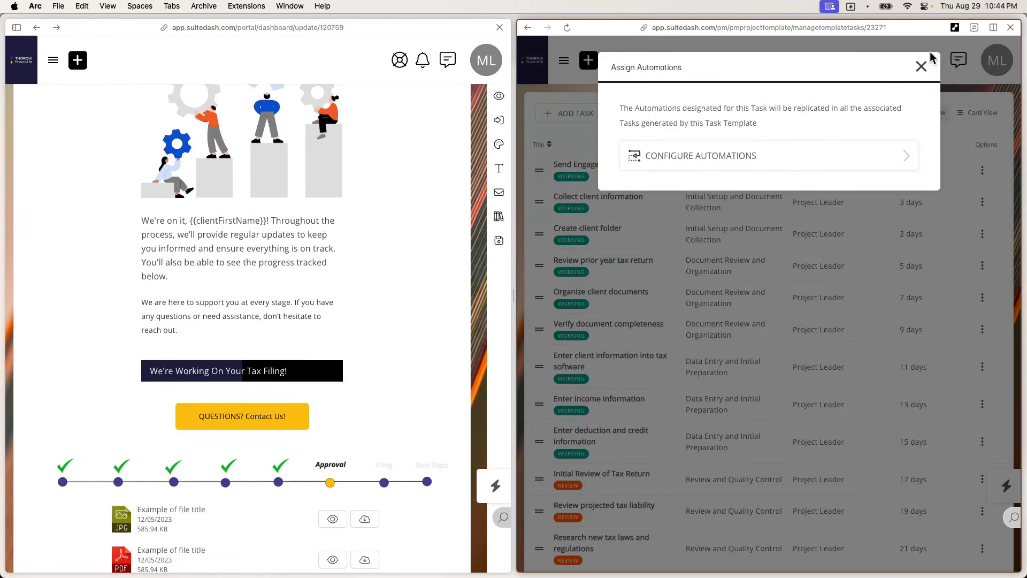
{"action": "left_click", "coordinate": [921, 66]}
Step: Open the automation configuration for the Send draft tax return to client task
{"action": "scroll", "coordinate": [327, 396], "scroll_direction": "down", "scroll_amount": 3}
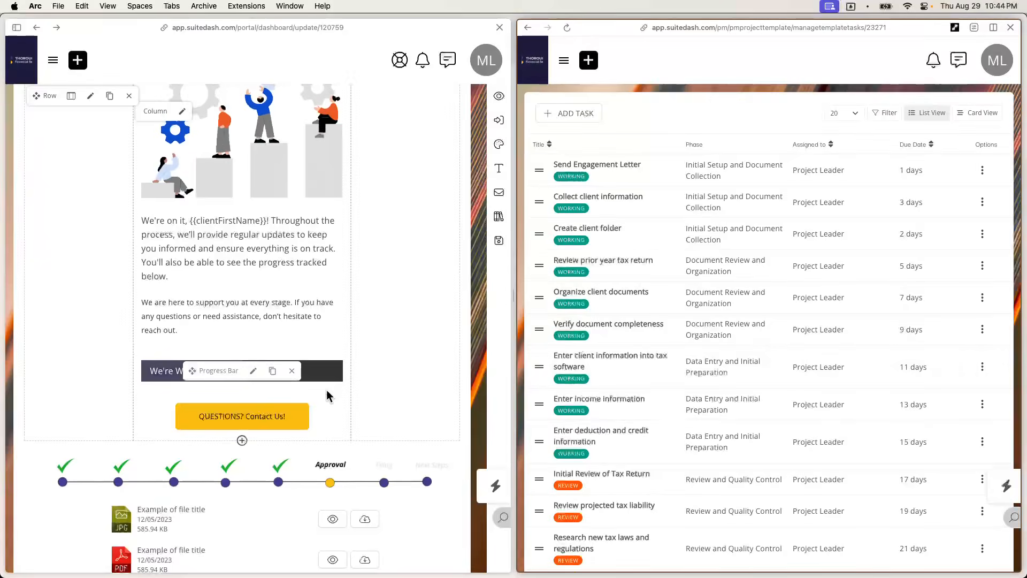
{"action": "scroll", "coordinate": [328, 395], "scroll_direction": "down", "scroll_amount": 3}
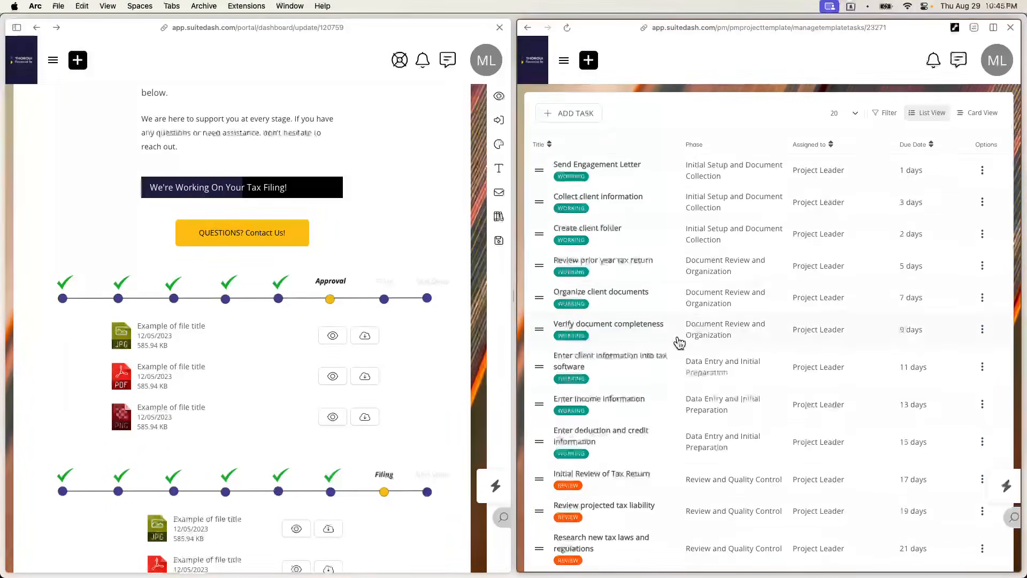
{"action": "scroll", "coordinate": [678, 337], "scroll_direction": "down", "scroll_amount": 3}
{"action": "scroll", "coordinate": [680, 342], "scroll_direction": "down", "scroll_amount": 4}
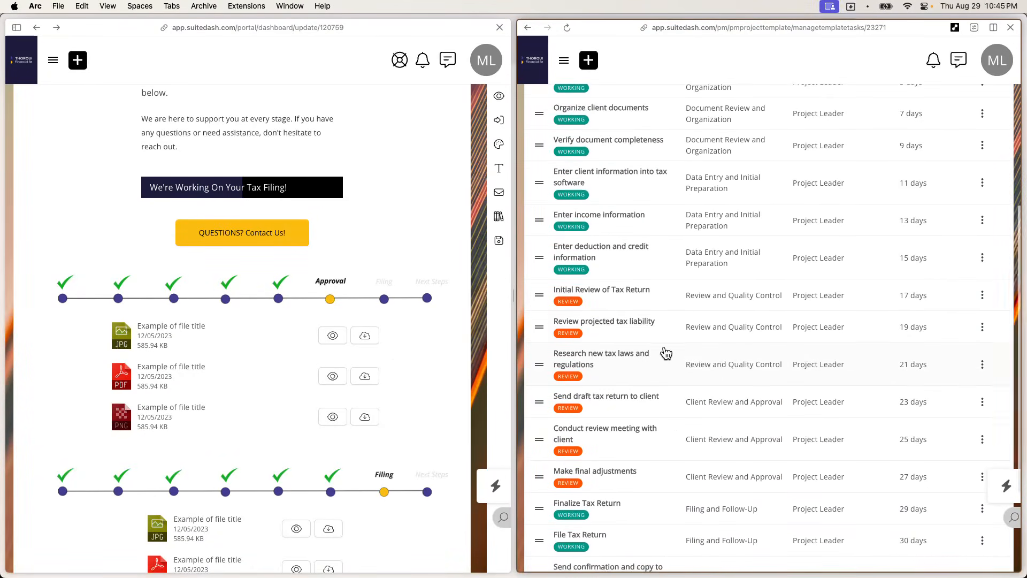
{"action": "scroll", "coordinate": [666, 353], "scroll_direction": "down", "scroll_amount": 2}
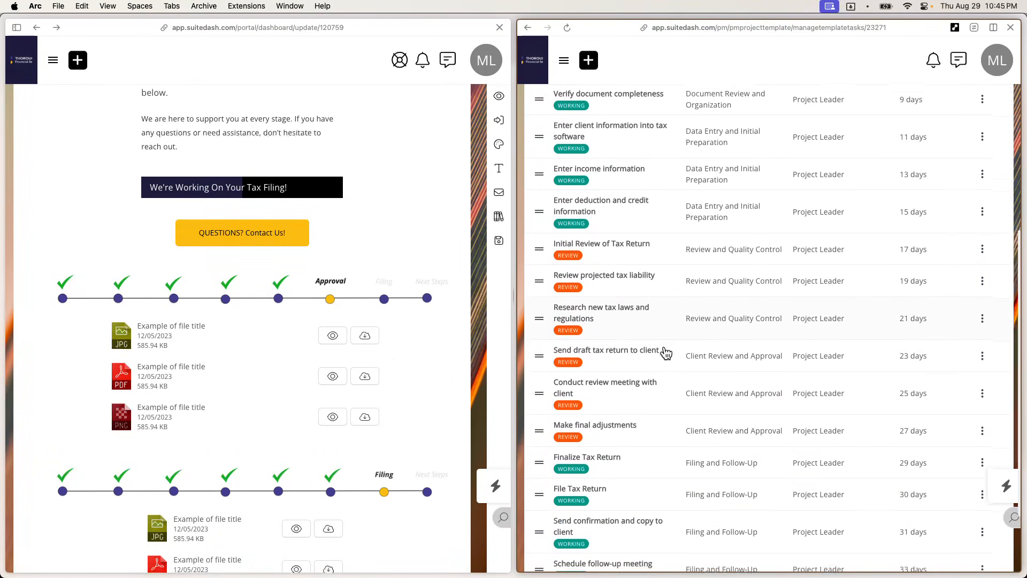
{"action": "scroll", "coordinate": [666, 353], "scroll_direction": "down", "scroll_amount": 1}
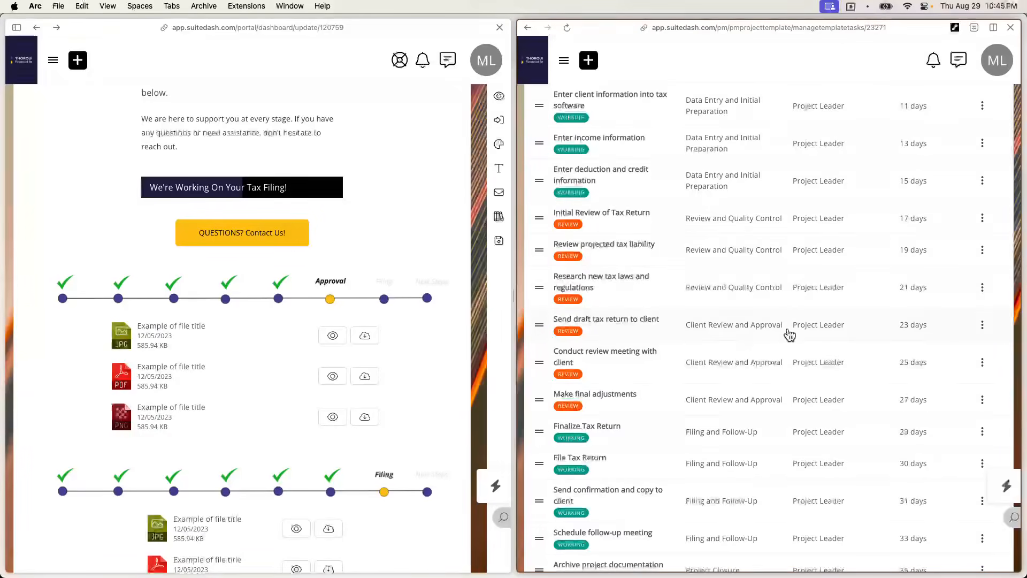
{"action": "left_click", "coordinate": [982, 325]}
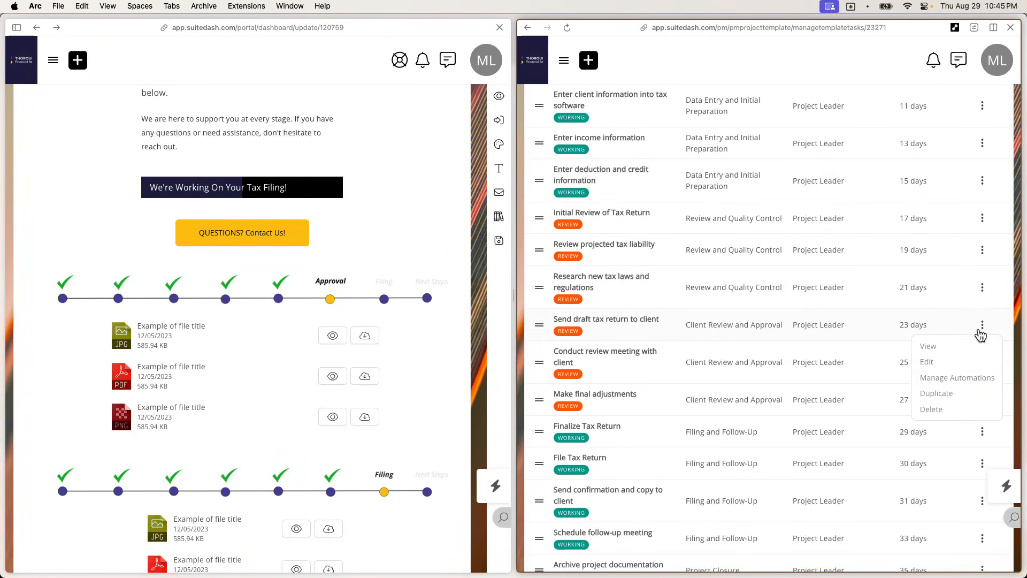
{"action": "left_click", "coordinate": [957, 378]}
{"action": "left_click", "coordinate": [834, 154]}
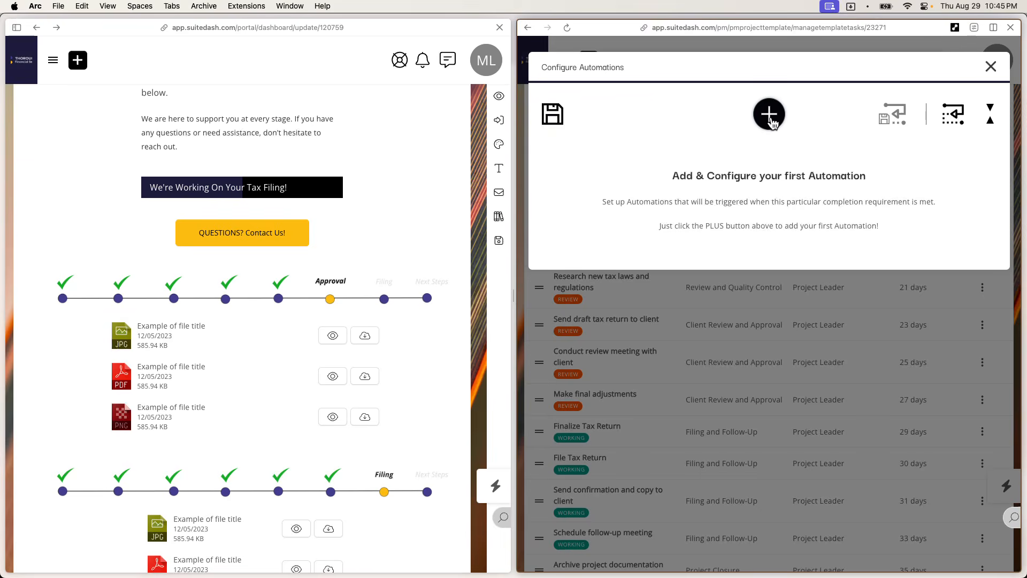
Step: Add an Add to Circle(s) automation and a Remove from Circle(s) automation to the Send draft tax return to client task
{"action": "left_click", "coordinate": [771, 122]}
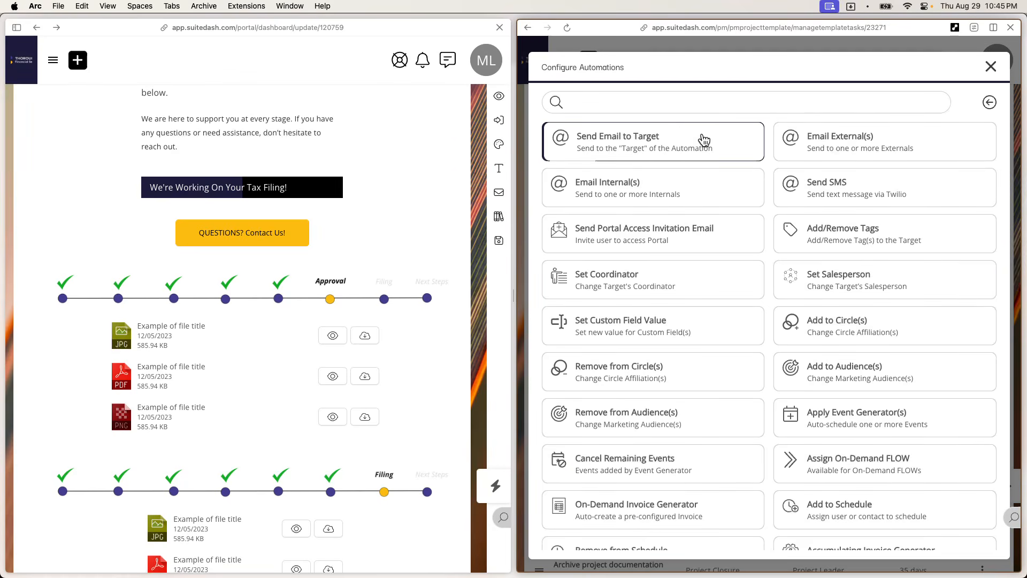
{"action": "left_click", "coordinate": [707, 102]}
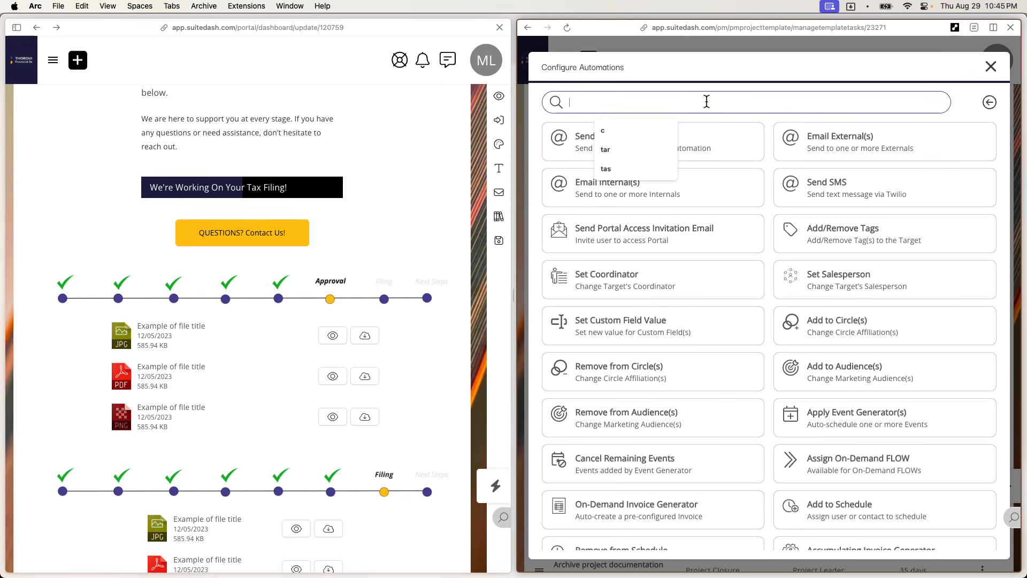
{"action": "type", "text": "cir"}
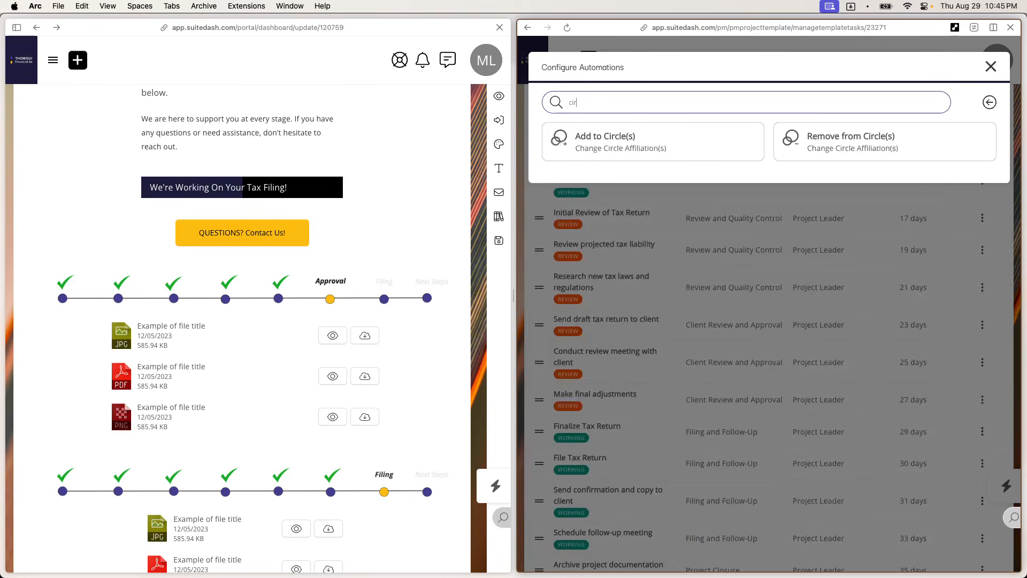
{"action": "left_click", "coordinate": [708, 136]}
{"action": "left_click", "coordinate": [767, 122]}
{"action": "left_click", "coordinate": [735, 97]}
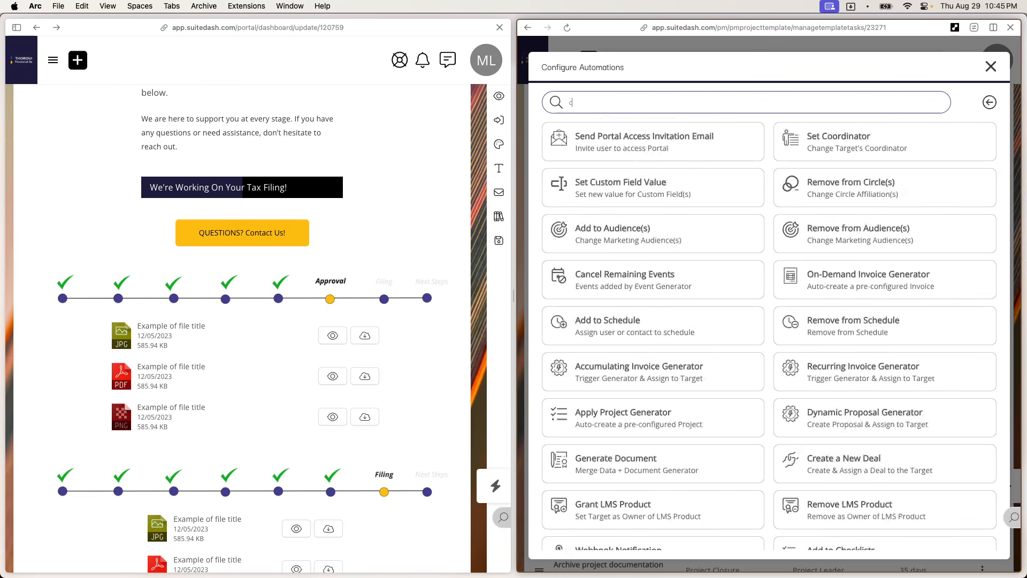
{"action": "type", "text": "cir"}
{"action": "left_click", "coordinate": [724, 133]}
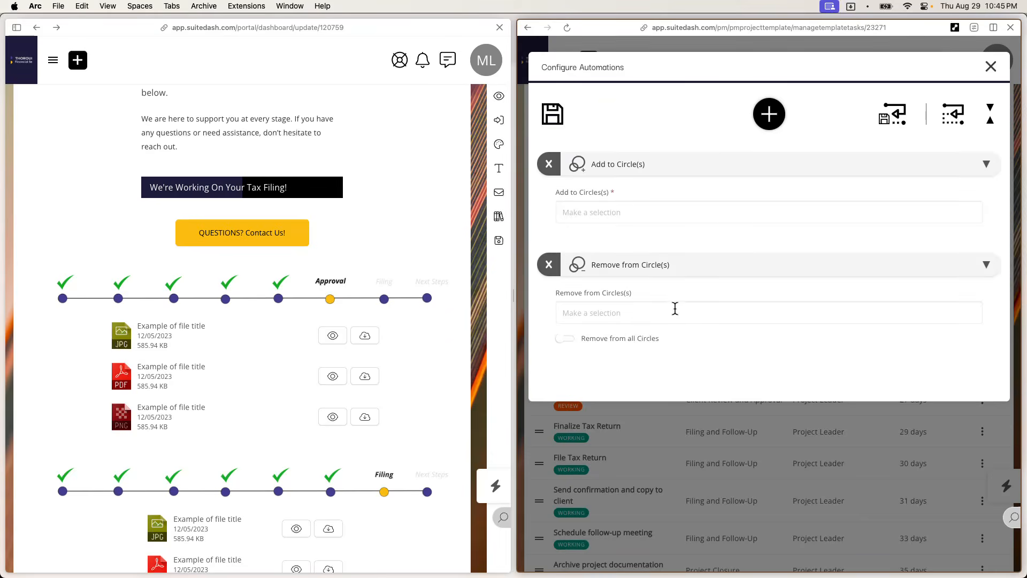
Step: Set the automations to remove from 1040.06 x Updates and add to 1040.07 x Approval, save them, and close the automation assignment
{"action": "left_click", "coordinate": [675, 311]}
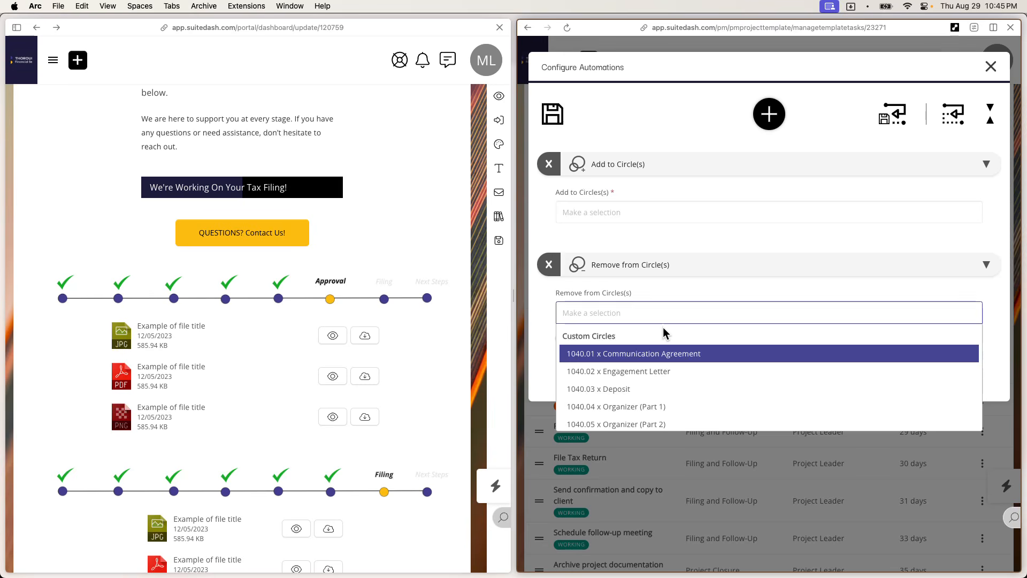
{"action": "type", "text": "u"}
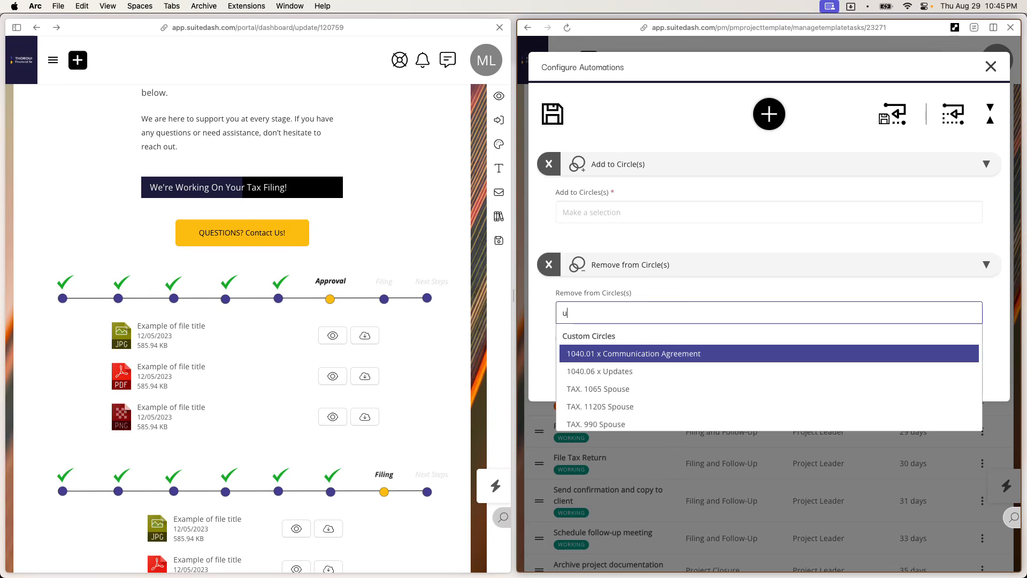
{"action": "left_click", "coordinate": [645, 371]}
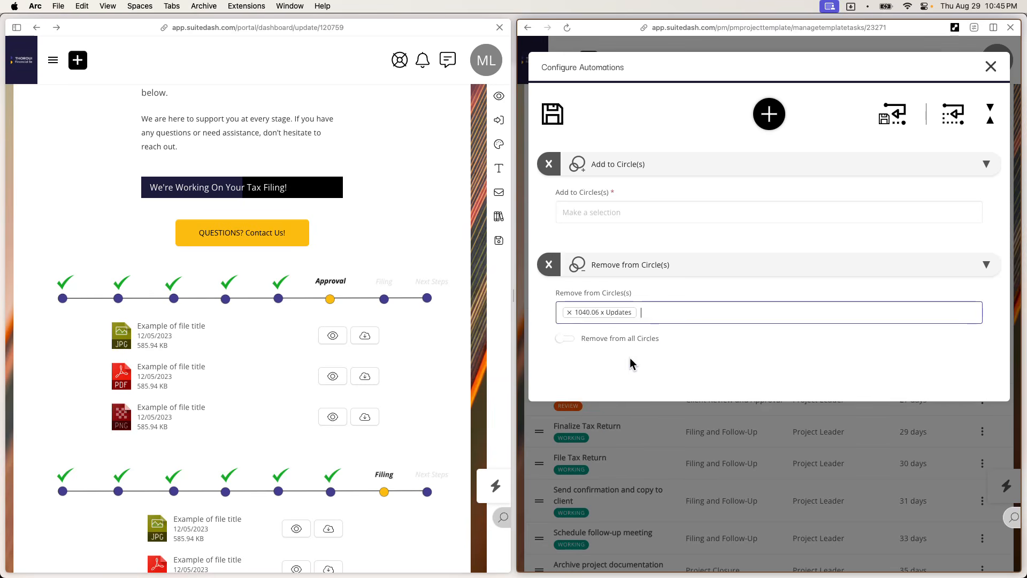
{"action": "left_click", "coordinate": [645, 212]}
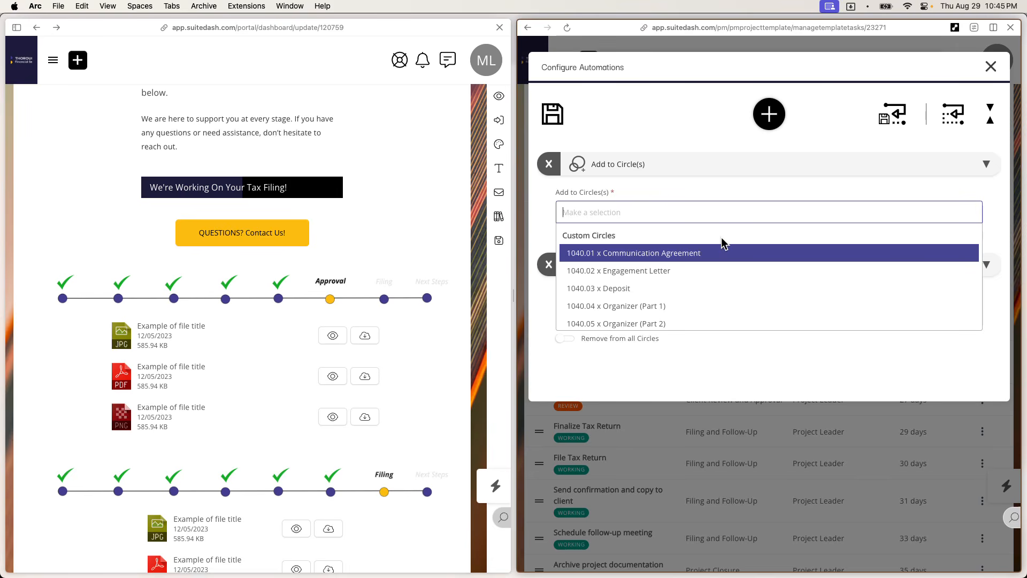
{"action": "type", "text": "ap"}
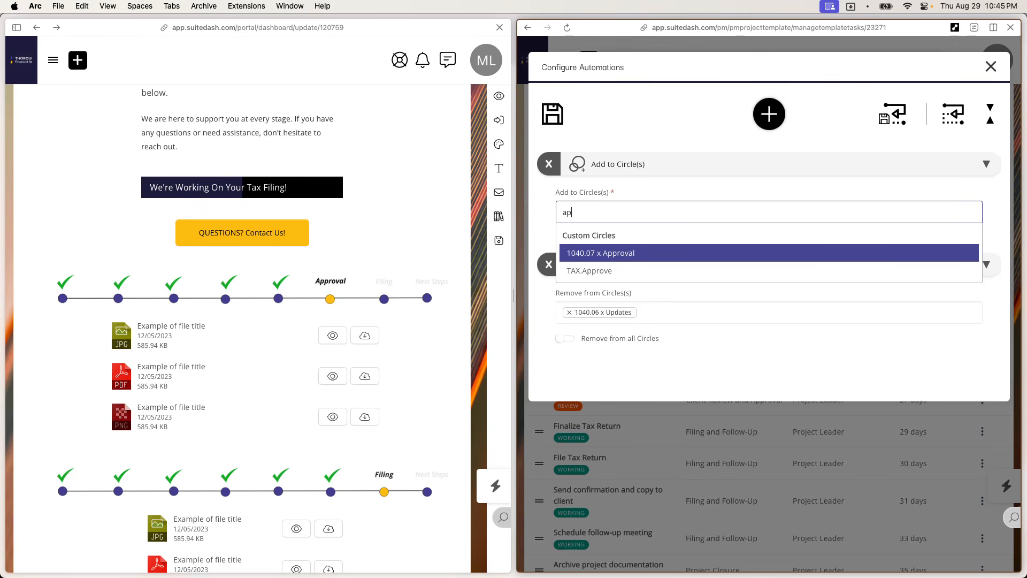
{"action": "left_click", "coordinate": [722, 250]}
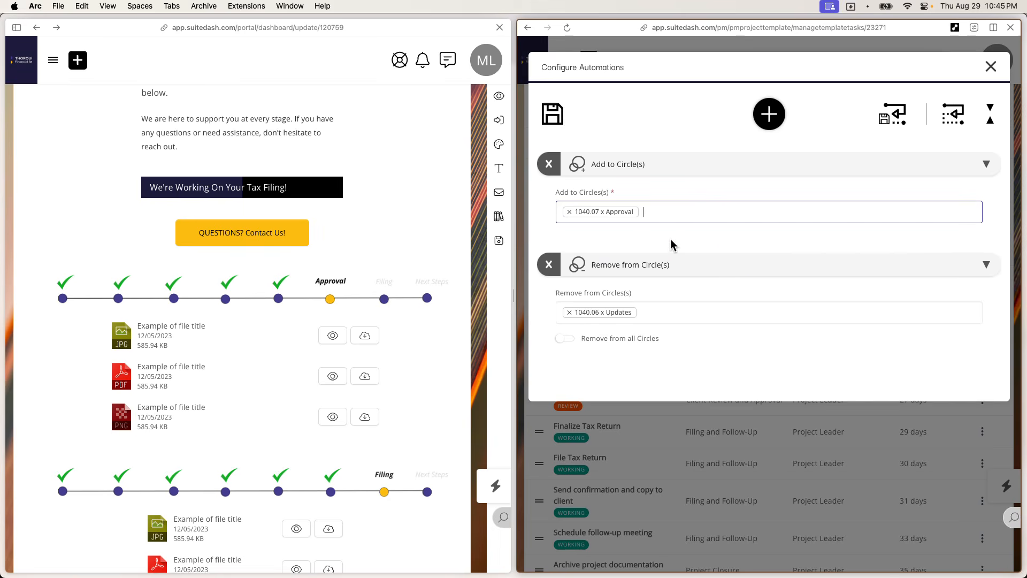
{"action": "left_click", "coordinate": [556, 119]}
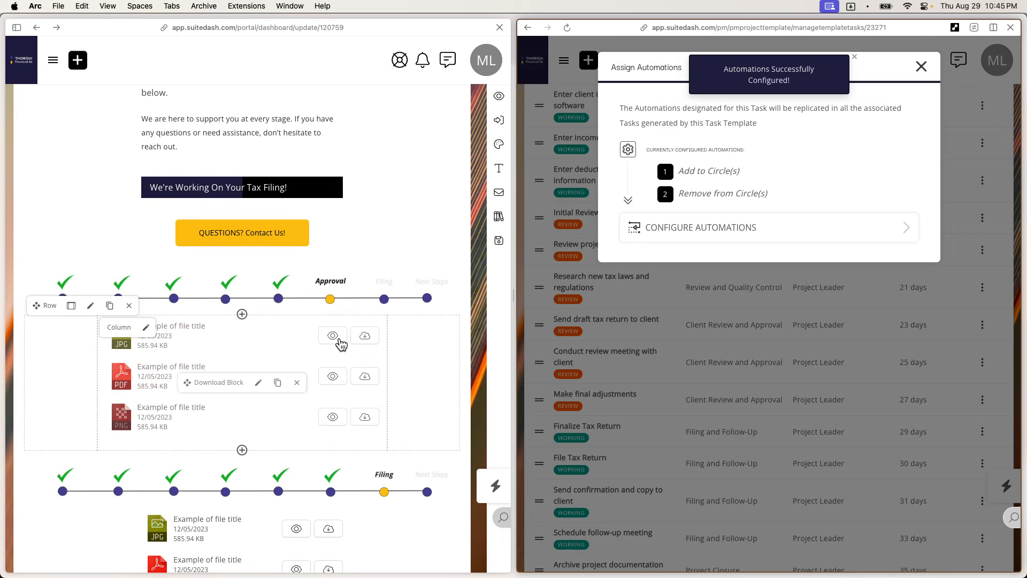
{"action": "scroll", "coordinate": [337, 394], "scroll_direction": "down", "scroll_amount": 3}
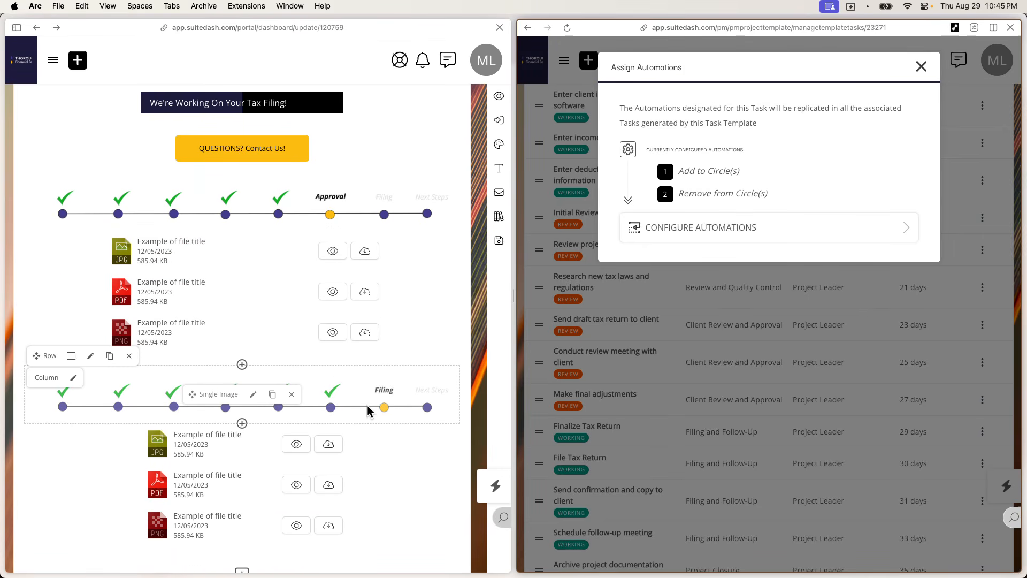
{"action": "left_click", "coordinate": [922, 67]}
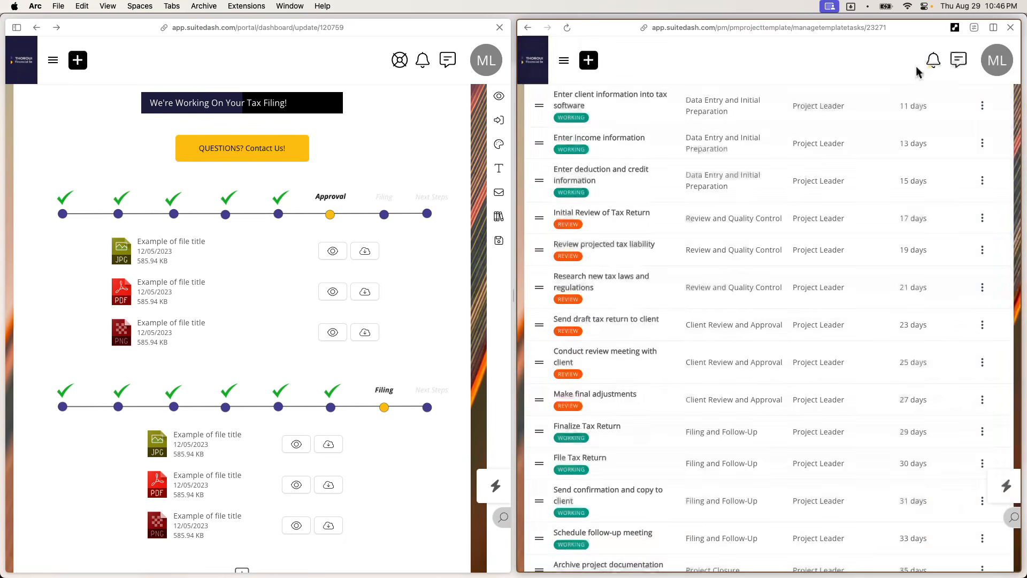
{"action": "scroll", "coordinate": [766, 415], "scroll_direction": "down", "scroll_amount": 3}
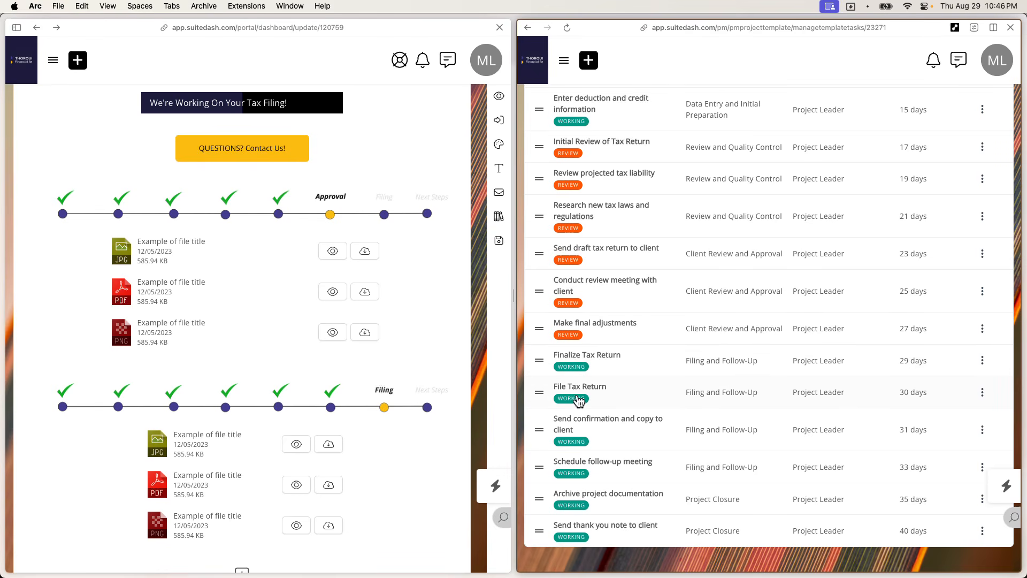
{"action": "left_click", "coordinate": [987, 394]}
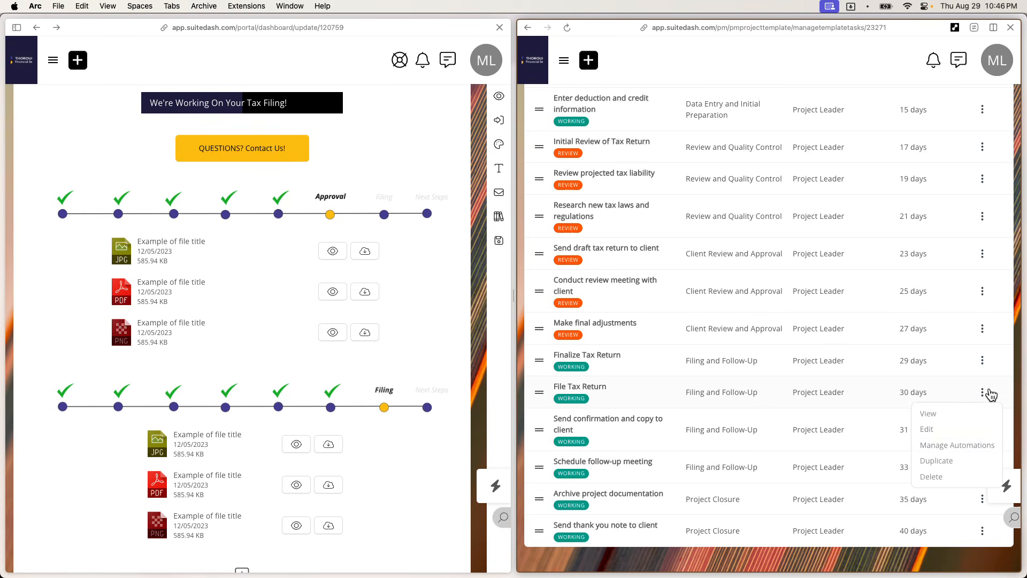
{"action": "left_click", "coordinate": [948, 453]}
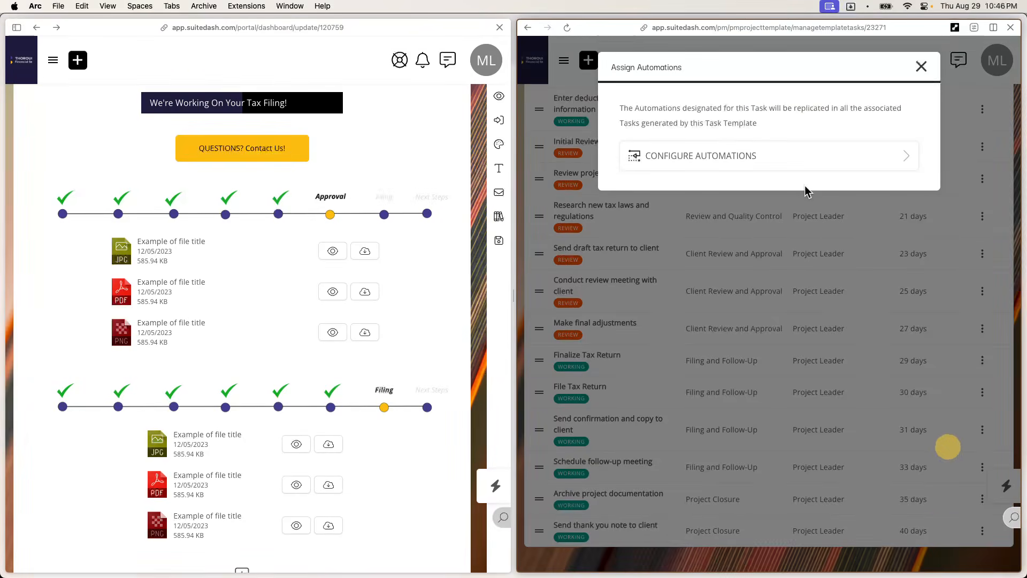
{"action": "left_click", "coordinate": [778, 161]}
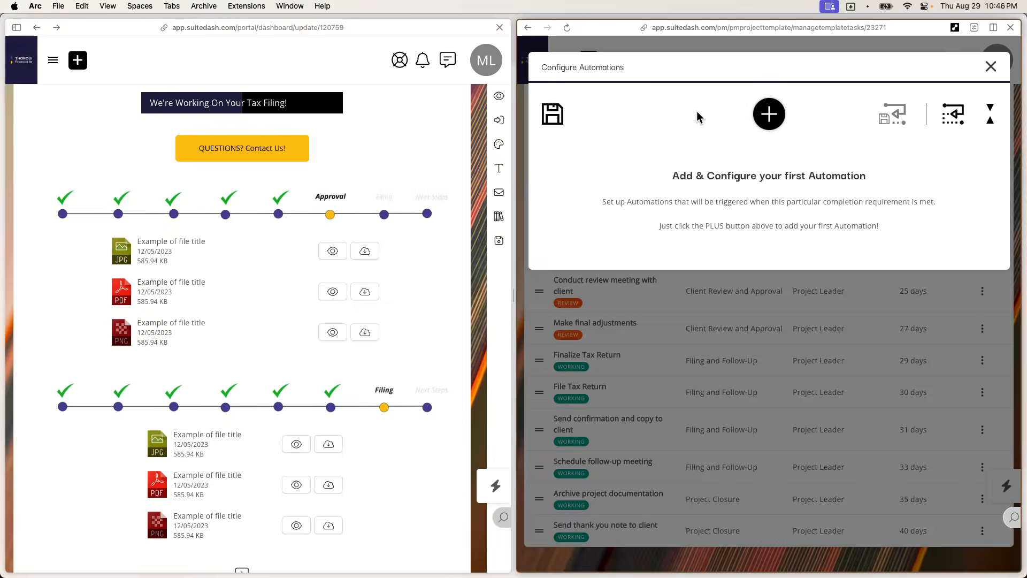
{"action": "left_click", "coordinate": [767, 179]}
{"action": "left_click", "coordinate": [693, 98]}
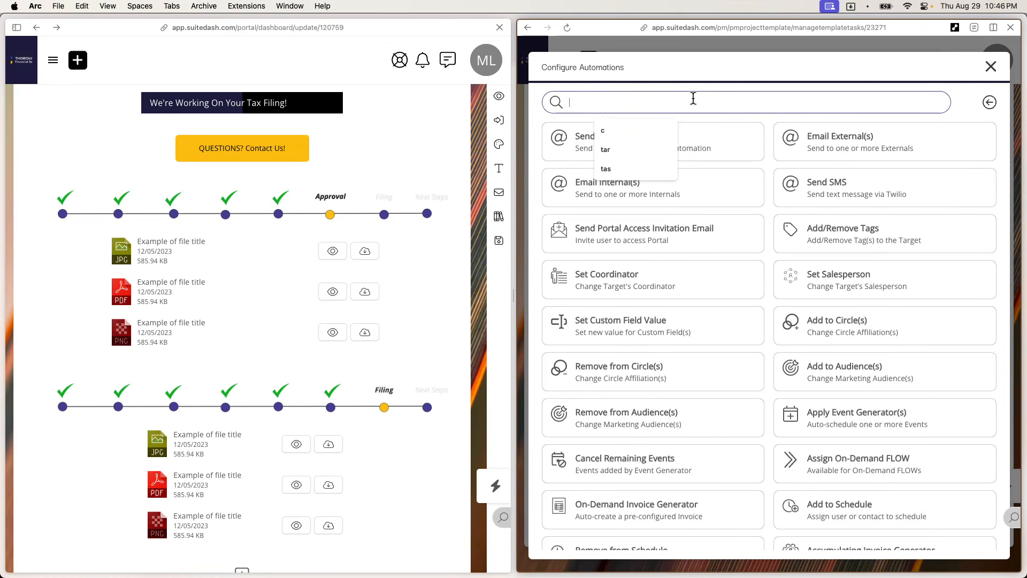
{"action": "type", "text": "cir"}
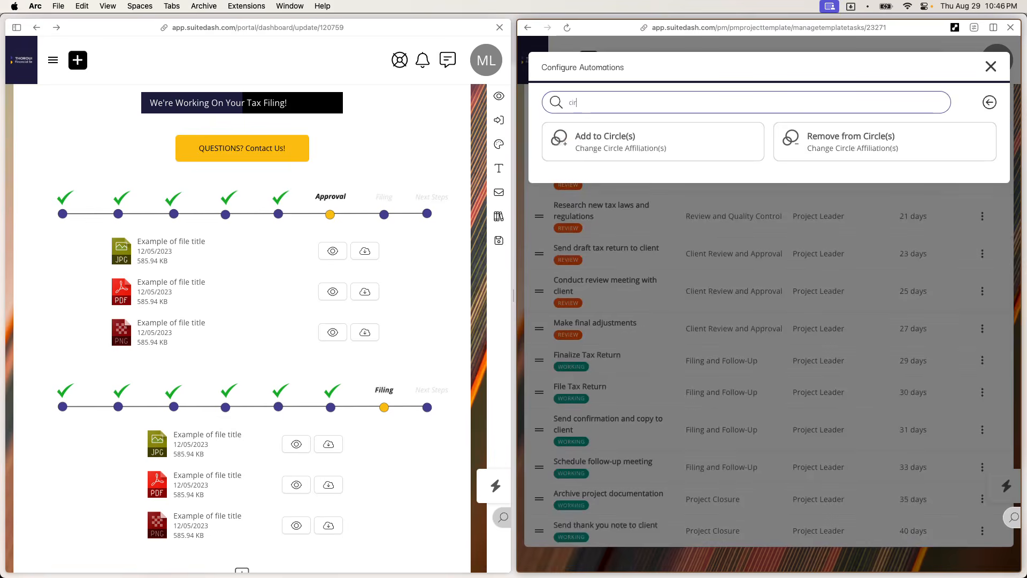
{"action": "left_click", "coordinate": [665, 137]}
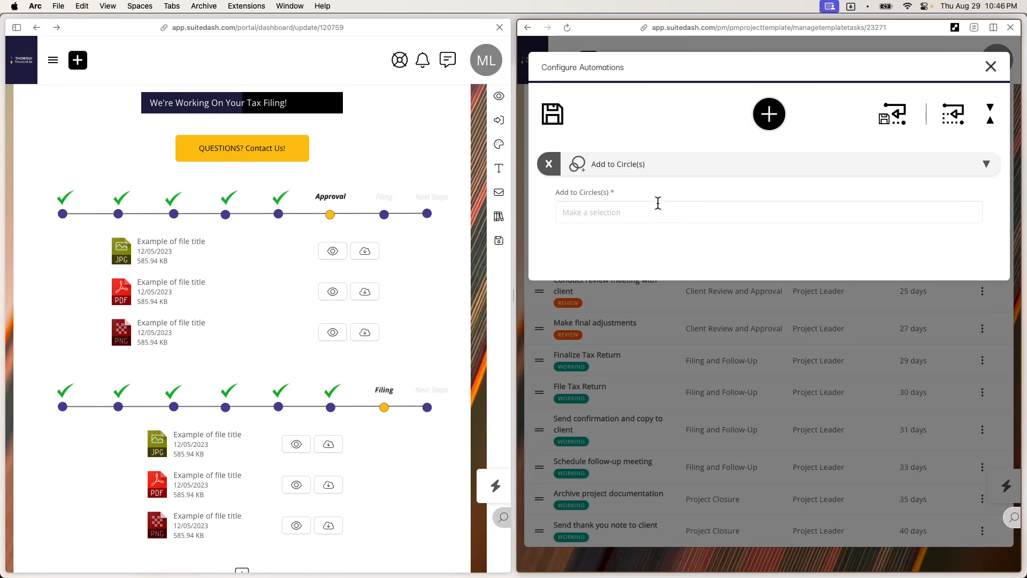
{"action": "left_click", "coordinate": [994, 68]}
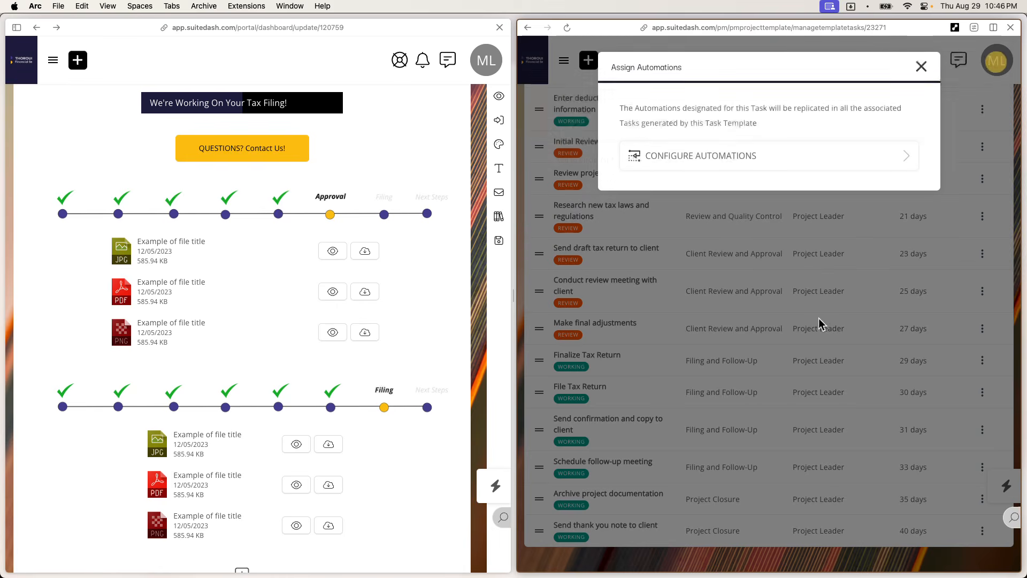
{"action": "left_click", "coordinate": [921, 66]}
Step: Open the automation configuration for the Finalize Tax Return task and add an Add to Circle(s) automation with the circle 1040.08 x Filing
{"action": "left_click", "coordinate": [983, 363]}
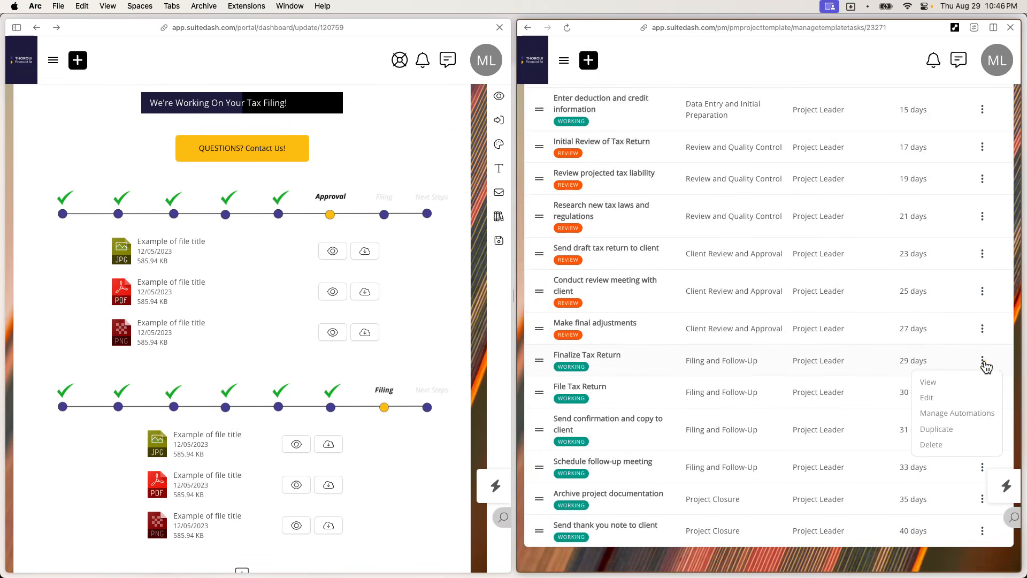
{"action": "left_click", "coordinate": [952, 414]}
{"action": "left_click", "coordinate": [752, 155]}
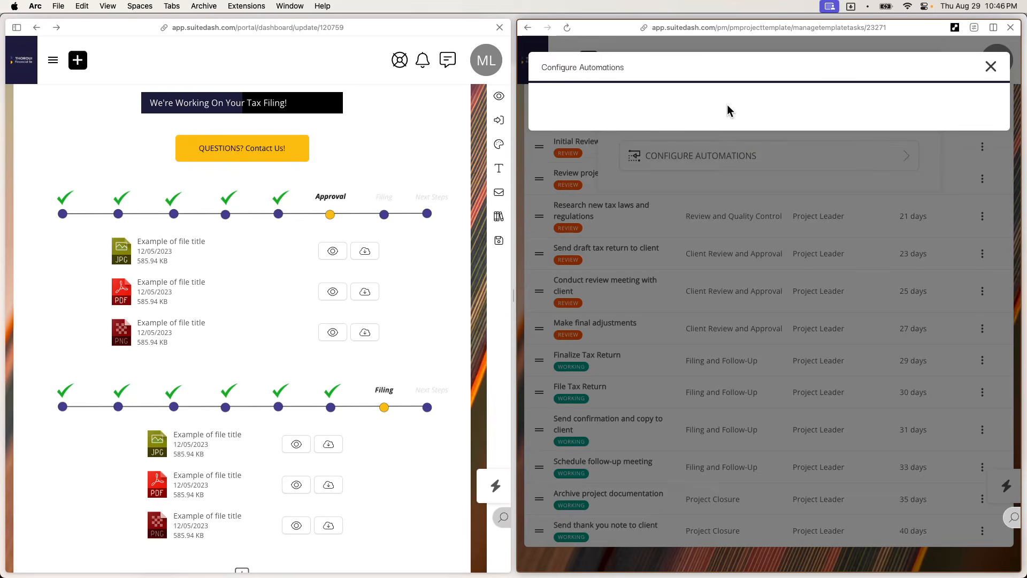
{"action": "left_click", "coordinate": [764, 111]}
{"action": "type", "text": "circ"}
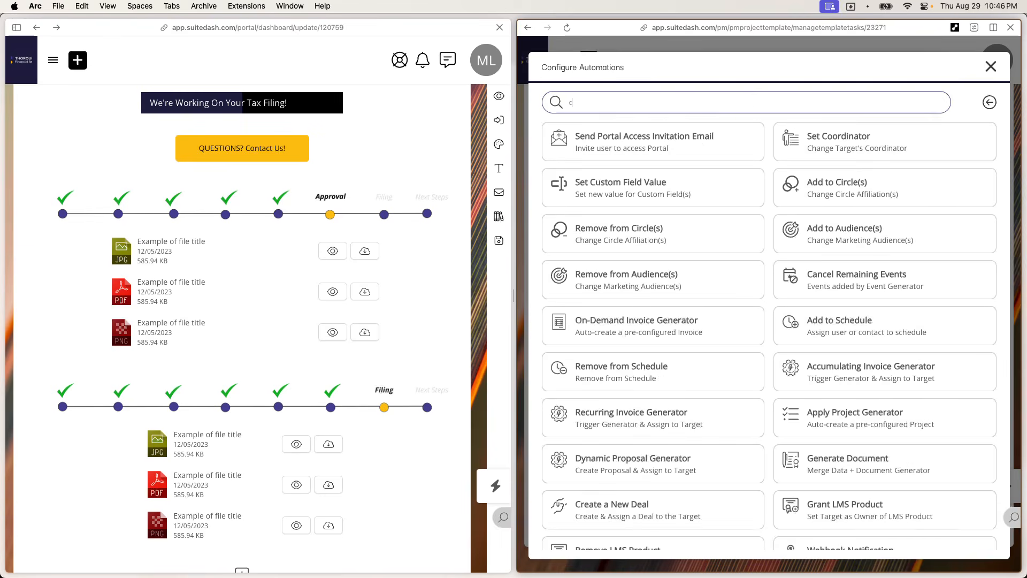
{"action": "left_click", "coordinate": [722, 137]}
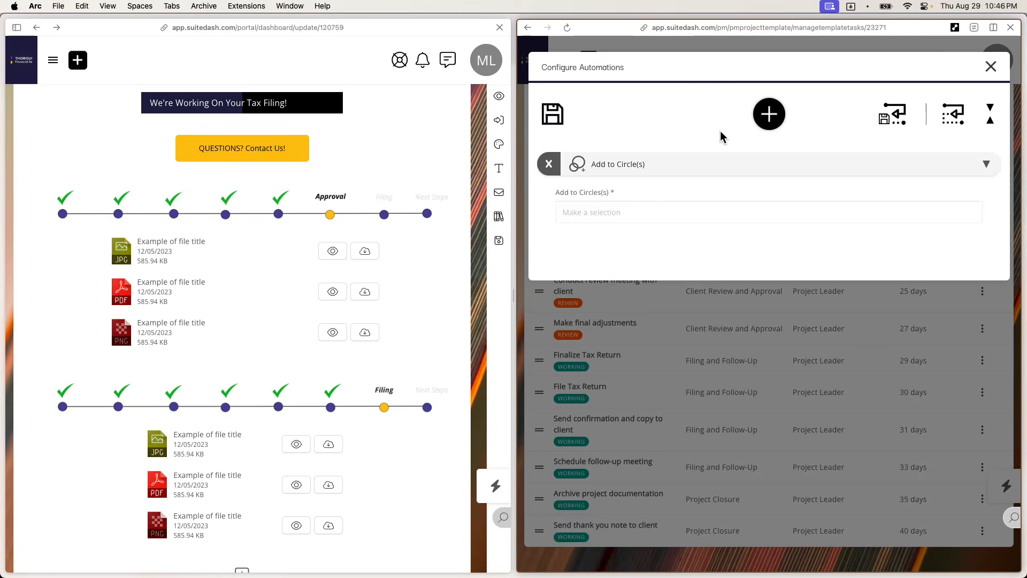
{"action": "left_click", "coordinate": [704, 212]}
{"action": "type", "text": "fil"}
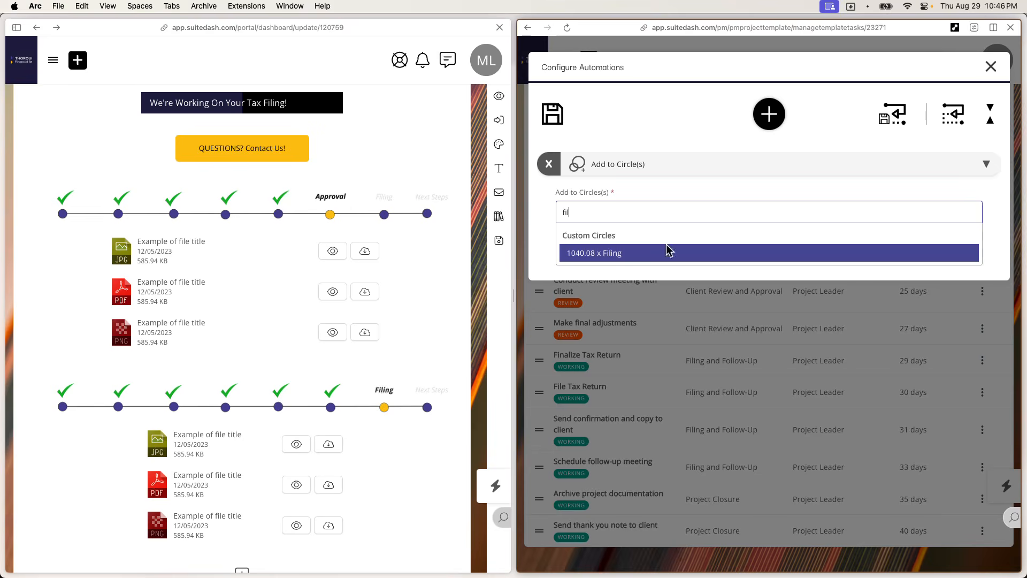
{"action": "left_click", "coordinate": [669, 252]}
Step: Add a Remove from Circle(s) automation for 1040.07 x Approval, save the automations, and close the assignment dialog
{"action": "left_click", "coordinate": [766, 129]}
{"action": "left_click", "coordinate": [764, 100]}
{"action": "type", "text": "ci"}
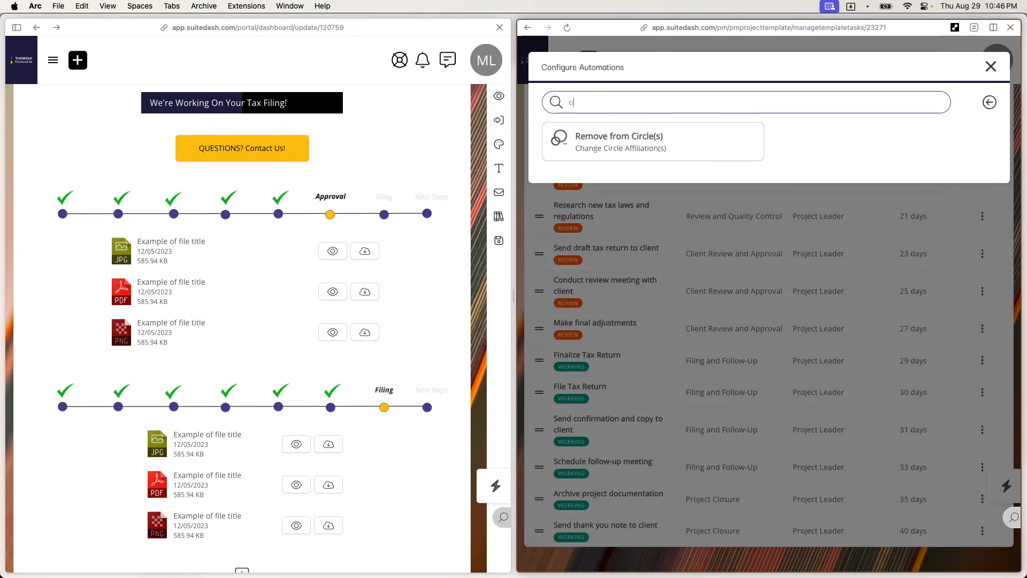
{"action": "left_click", "coordinate": [721, 142]}
{"action": "left_click", "coordinate": [657, 312]}
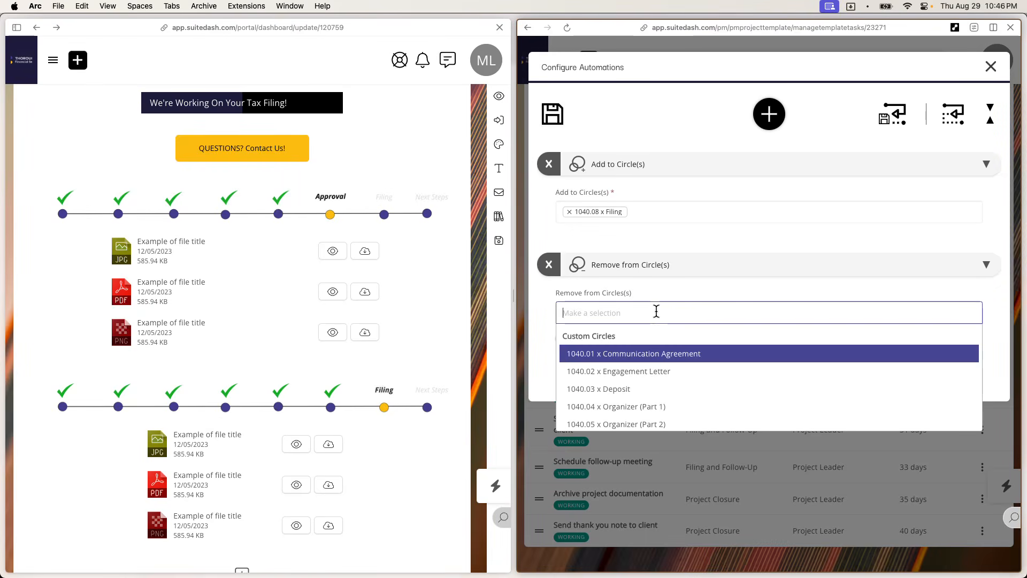
{"action": "type", "text": "ap"}
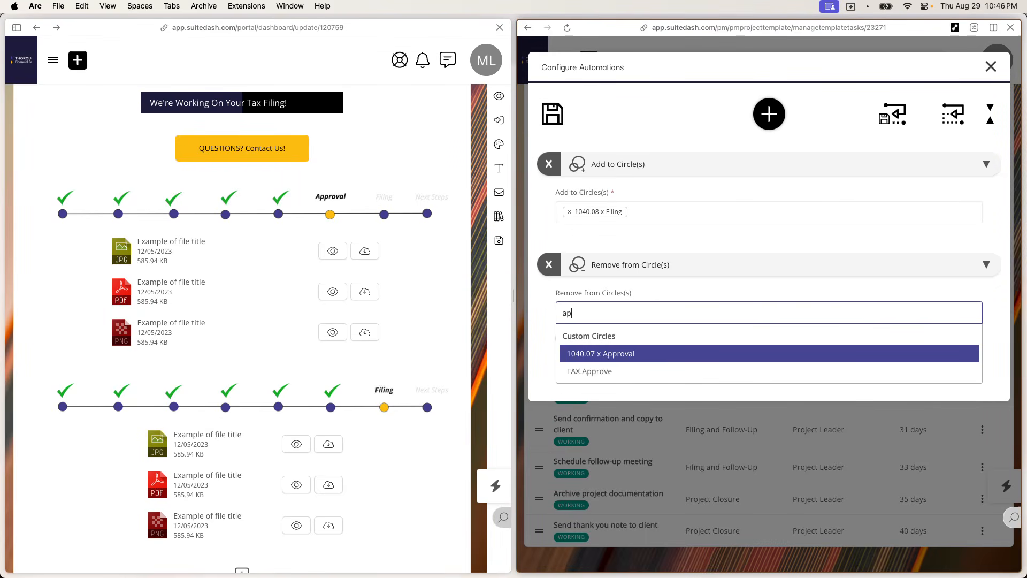
{"action": "left_click", "coordinate": [634, 354]}
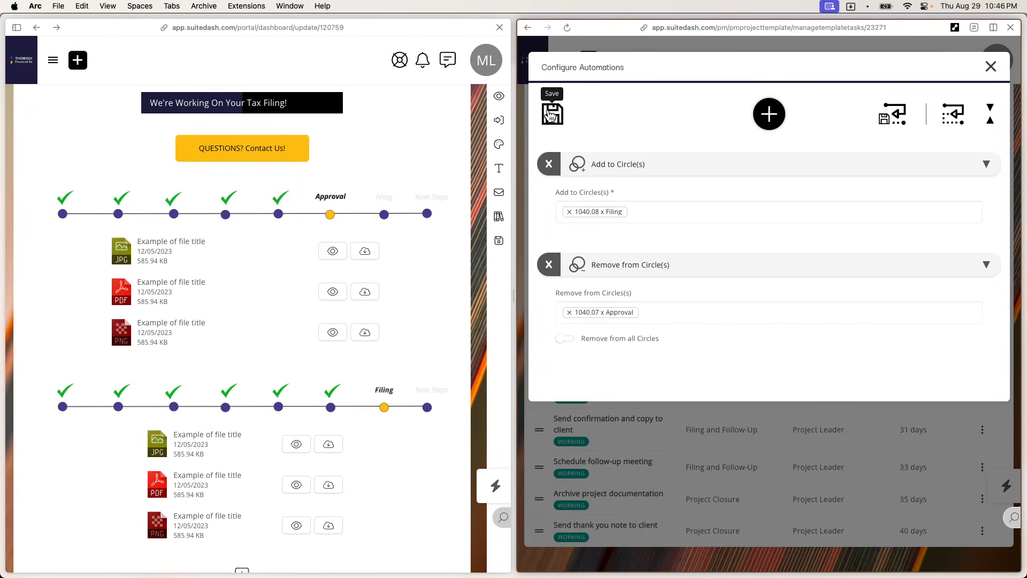
{"action": "left_click", "coordinate": [553, 114]}
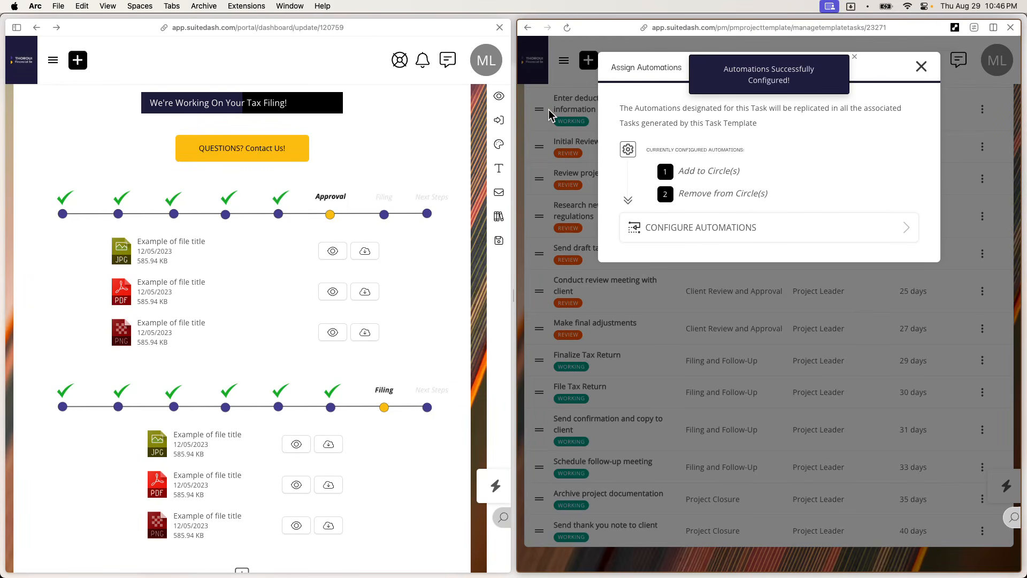
{"action": "left_click", "coordinate": [921, 66]}
Step: Review the tasks and phases of the 1040 Tax Return Preparation template from beginning to end
{"action": "scroll", "coordinate": [802, 206], "scroll_direction": "up", "scroll_amount": 3}
{"action": "scroll", "coordinate": [803, 206], "scroll_direction": "up", "scroll_amount": 5}
{"action": "scroll", "coordinate": [756, 257], "scroll_direction": "down", "scroll_amount": 8}
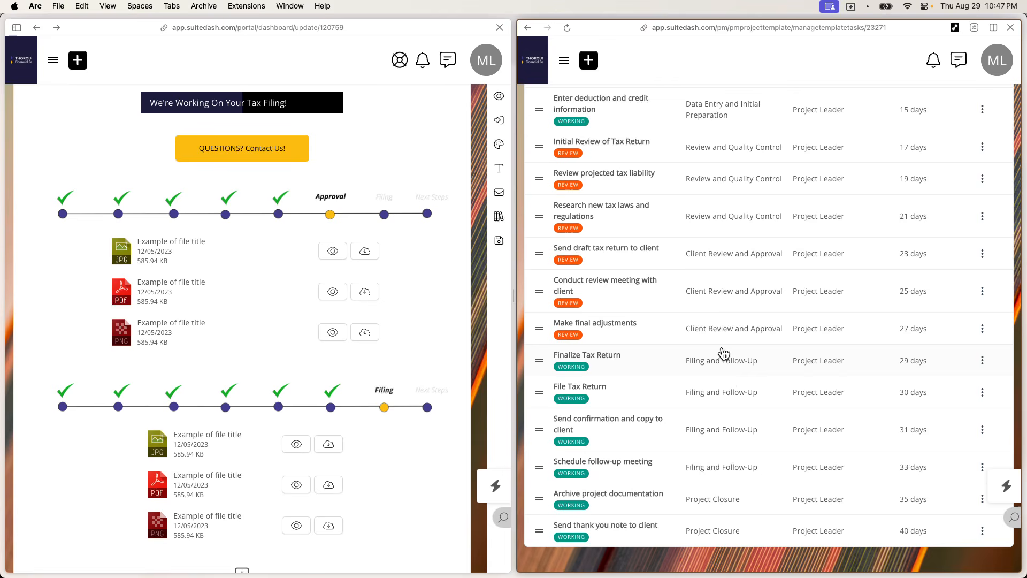
{"action": "scroll", "coordinate": [722, 353], "scroll_direction": "up", "scroll_amount": 10}
{"action": "scroll", "coordinate": [931, 371], "scroll_direction": "down", "scroll_amount": 4}
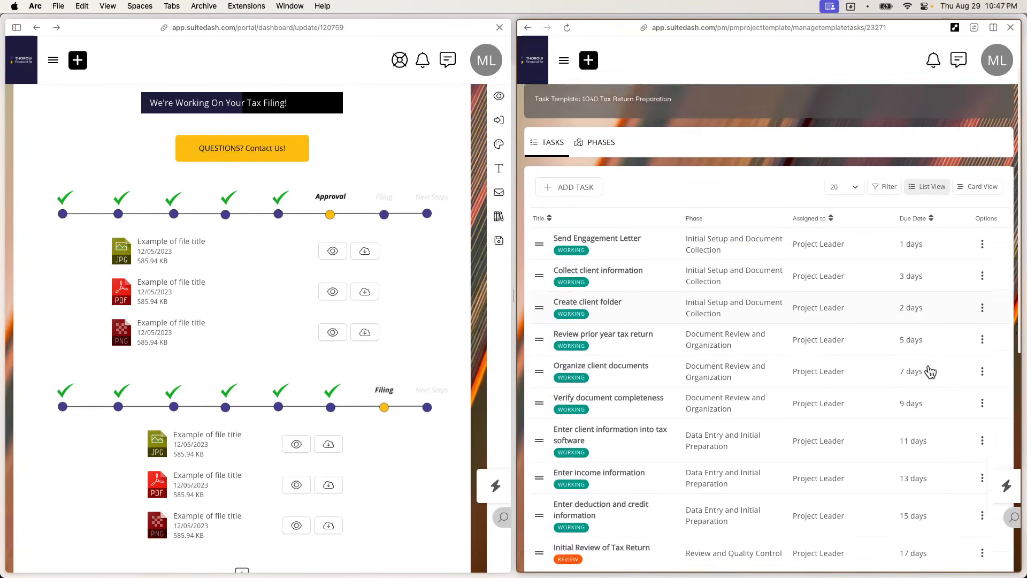
{"action": "scroll", "coordinate": [931, 371], "scroll_direction": "down", "scroll_amount": 1}
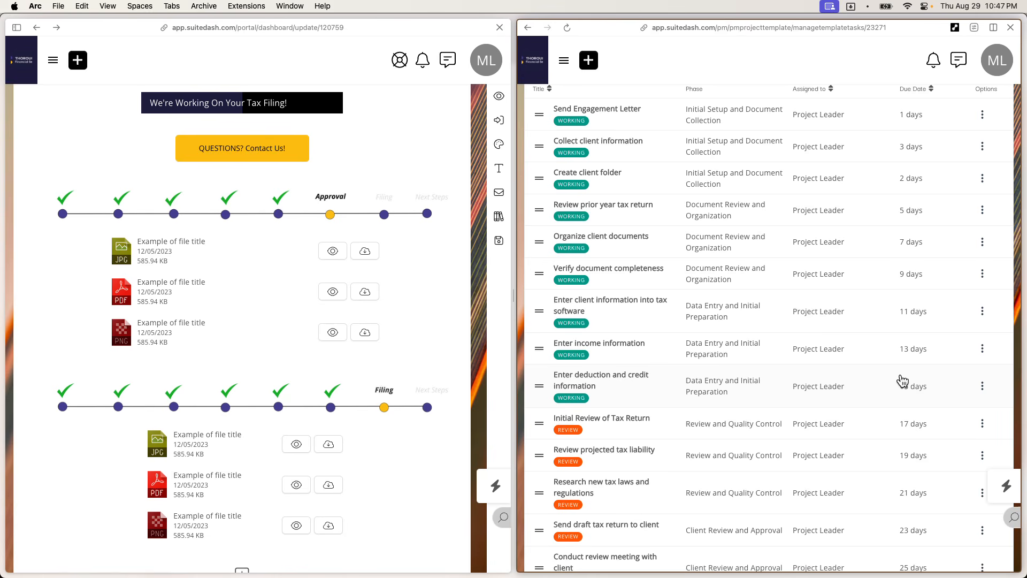
Step: Examine the template's remaining tasks and the 1040 portal page from its circle assignments through to the Filing section
{"action": "scroll", "coordinate": [785, 428], "scroll_direction": "down", "scroll_amount": 5}
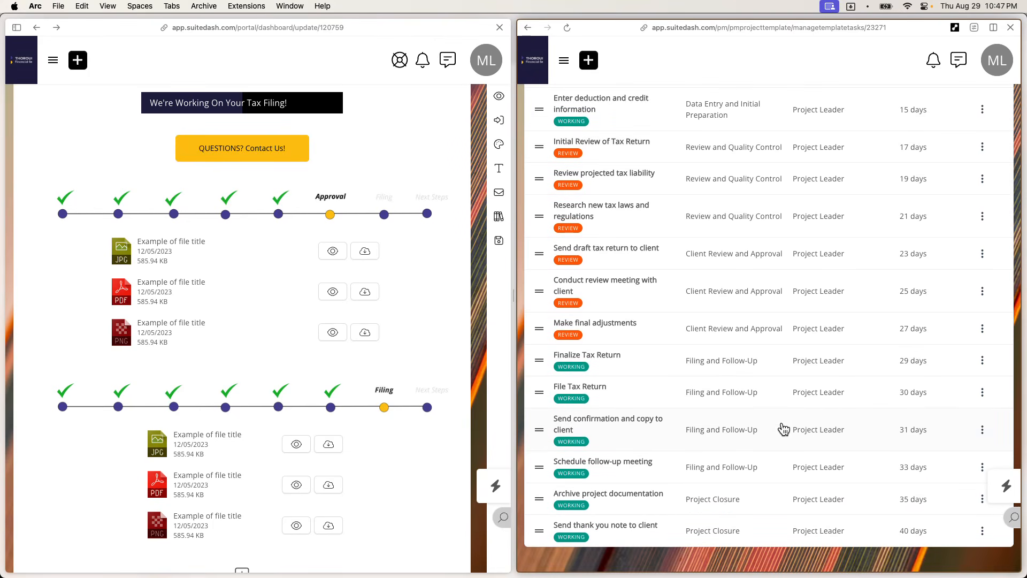
{"action": "scroll", "coordinate": [437, 516], "scroll_direction": "down", "scroll_amount": 3}
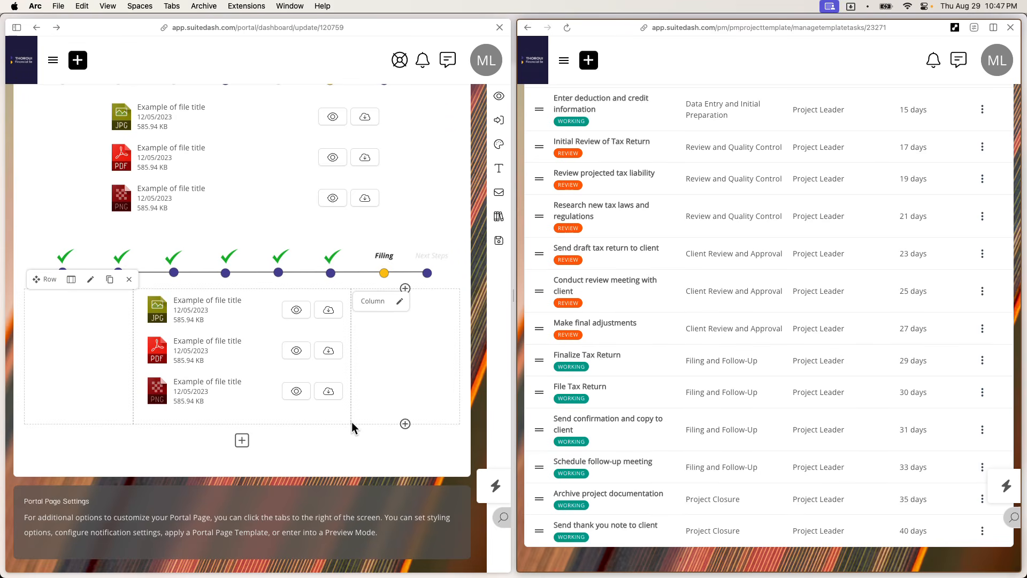
{"action": "scroll", "coordinate": [351, 427], "scroll_direction": "down", "scroll_amount": 2}
{"action": "scroll", "coordinate": [351, 427], "scroll_direction": "up", "scroll_amount": 15}
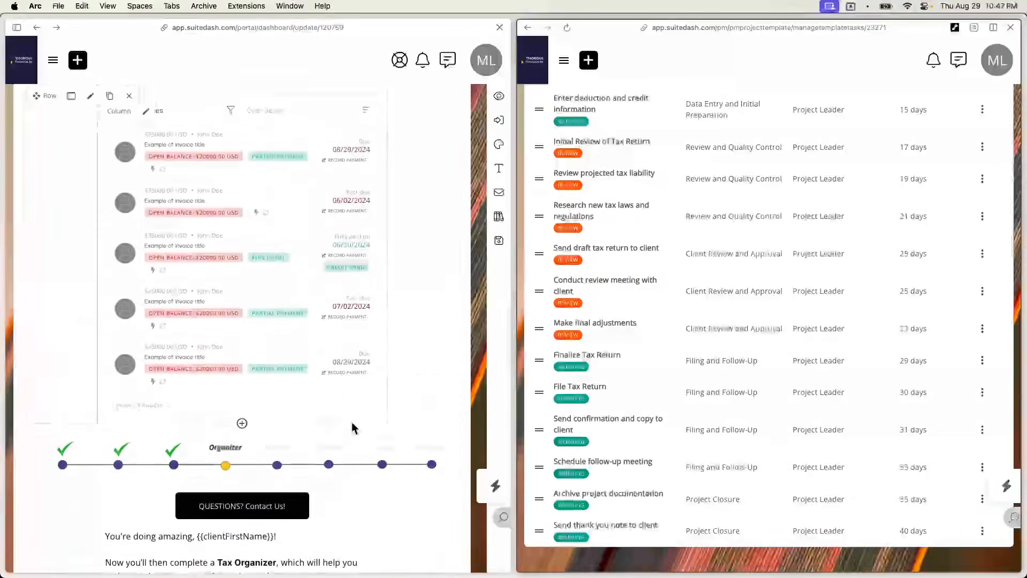
{"action": "scroll", "coordinate": [351, 427], "scroll_direction": "up", "scroll_amount": 15}
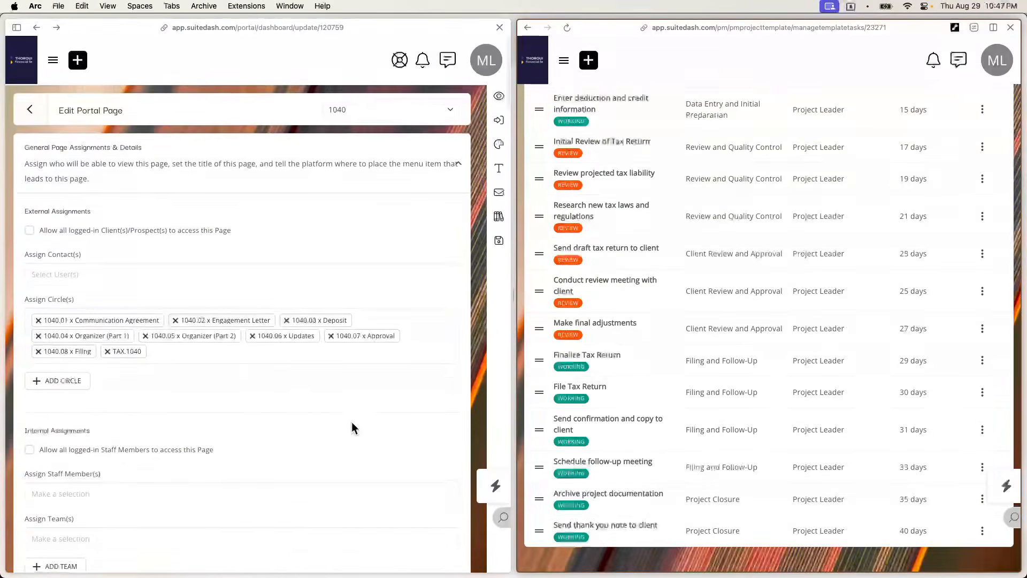
{"action": "scroll", "coordinate": [351, 427], "scroll_direction": "down", "scroll_amount": 15}
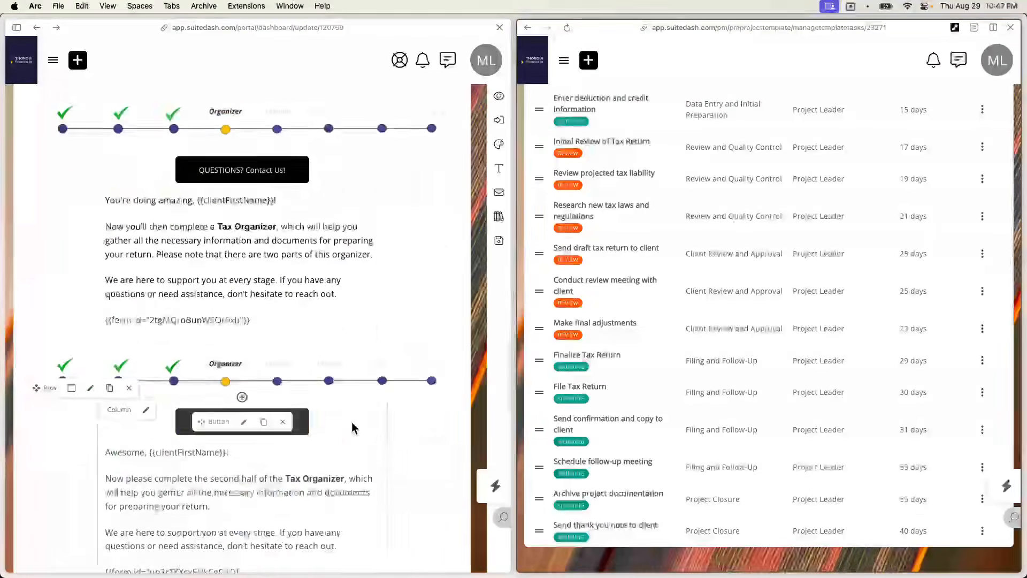
{"action": "scroll", "coordinate": [351, 426], "scroll_direction": "down", "scroll_amount": 15}
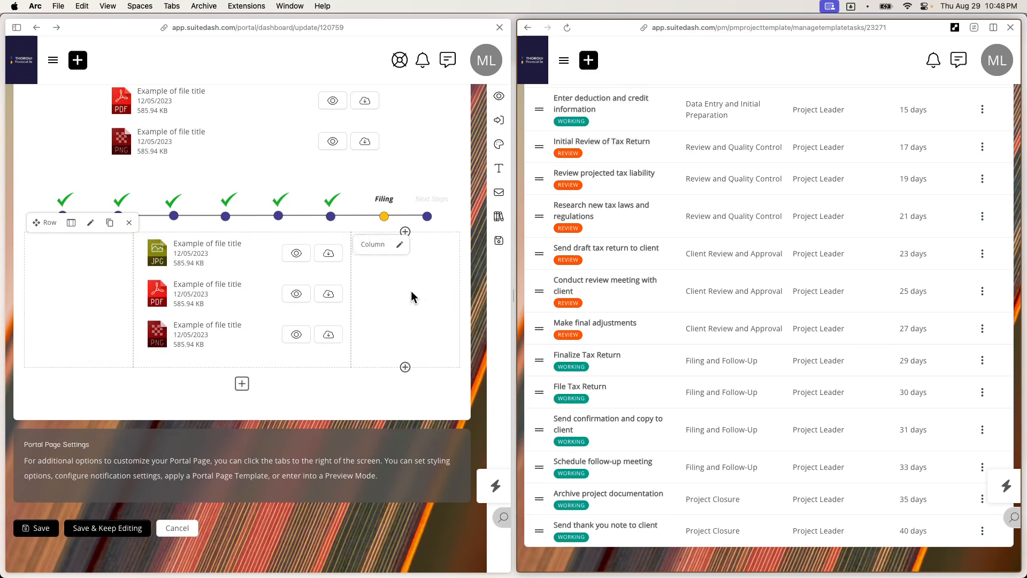
Step: Inspect the Approval section's download block options, including the user-specific dynamic path and its destination folder path, and close them
{"action": "scroll", "coordinate": [368, 240], "scroll_direction": "up", "scroll_amount": 5}
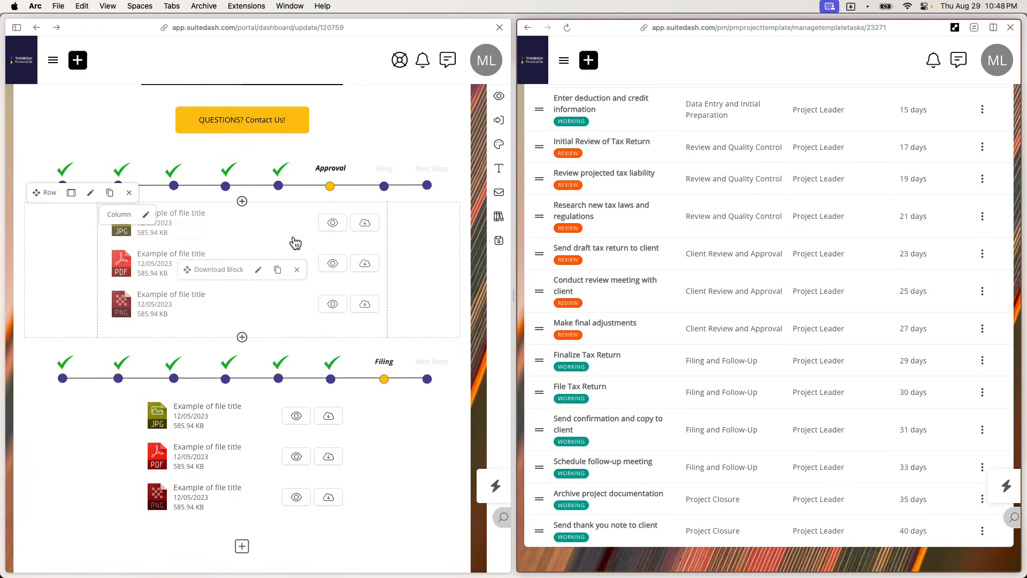
{"action": "left_click", "coordinate": [257, 269]}
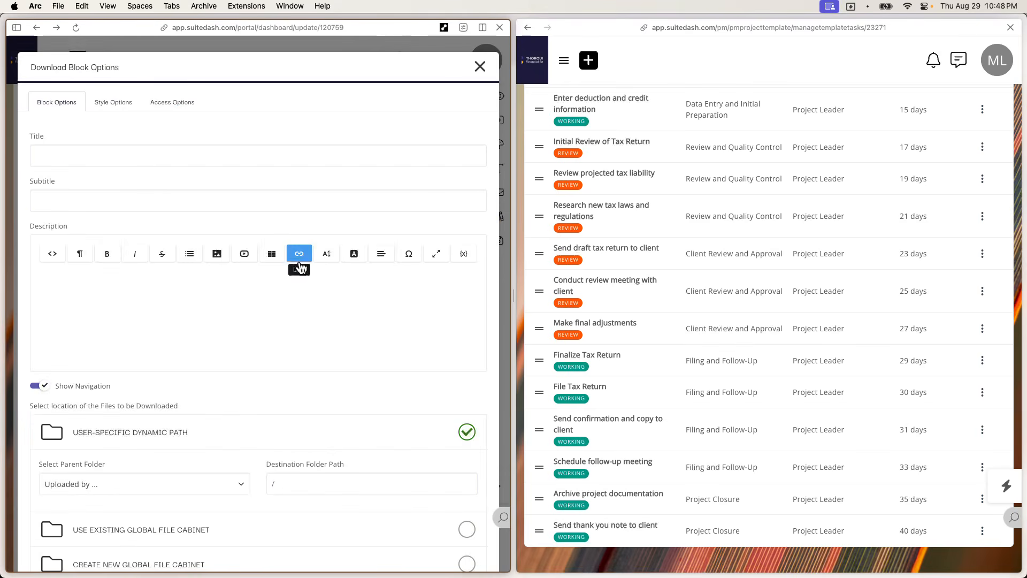
{"action": "scroll", "coordinate": [288, 305], "scroll_direction": "down", "scroll_amount": 2}
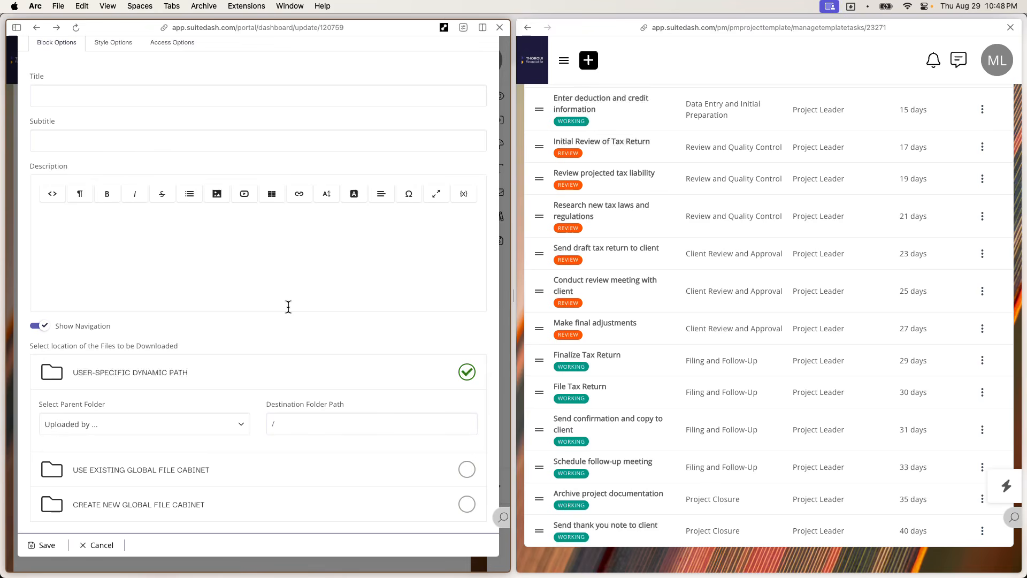
{"action": "scroll", "coordinate": [288, 307], "scroll_direction": "up", "scroll_amount": 2}
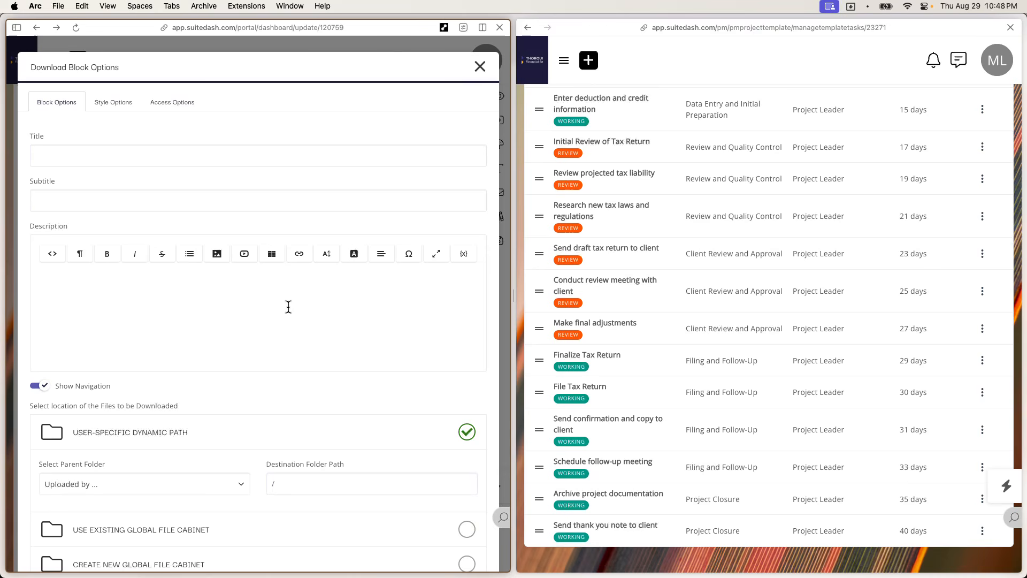
{"action": "left_click", "coordinate": [299, 481]}
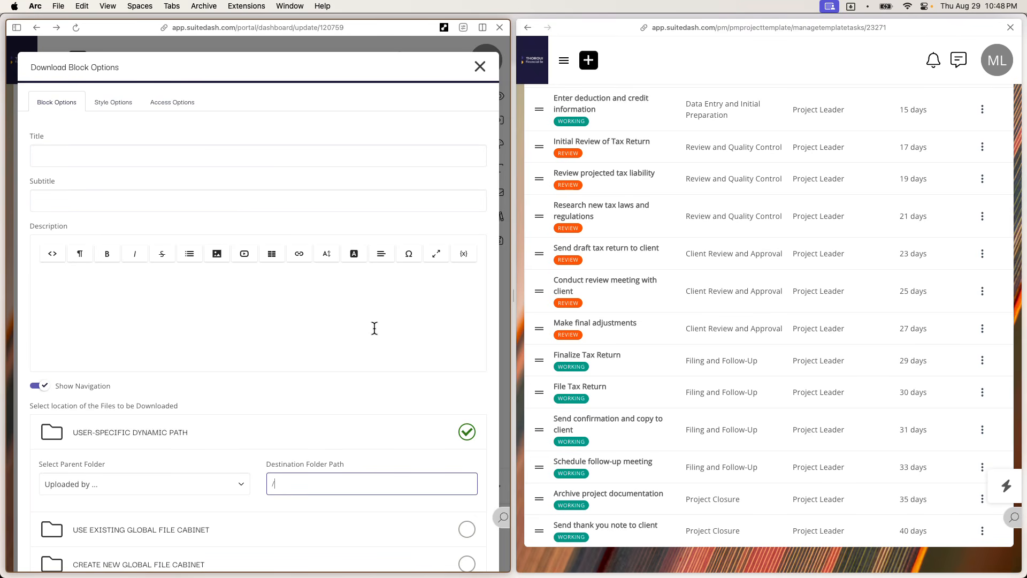
{"action": "left_click", "coordinate": [481, 67]}
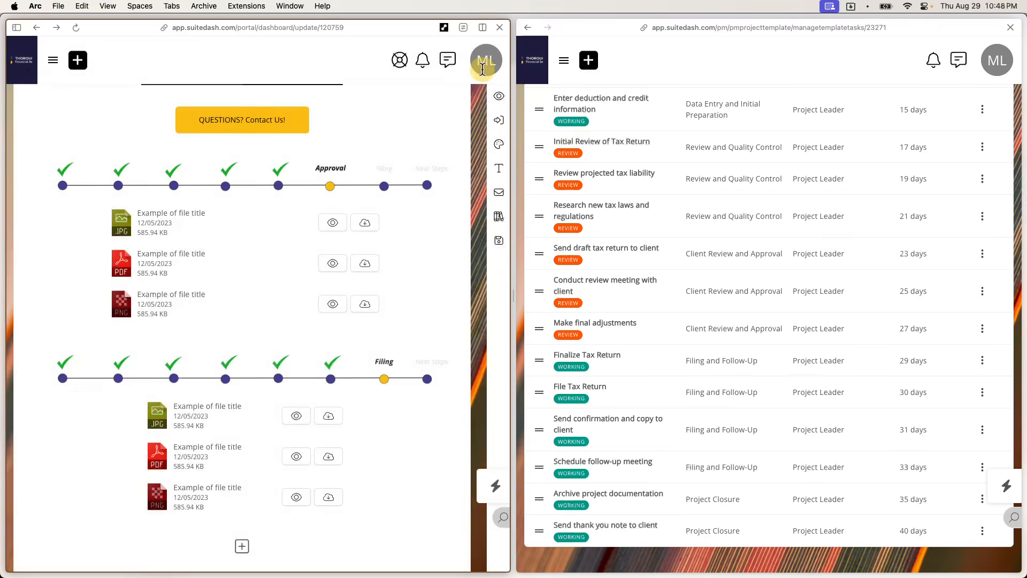
{"action": "mouse_move", "coordinate": [374, 320]}
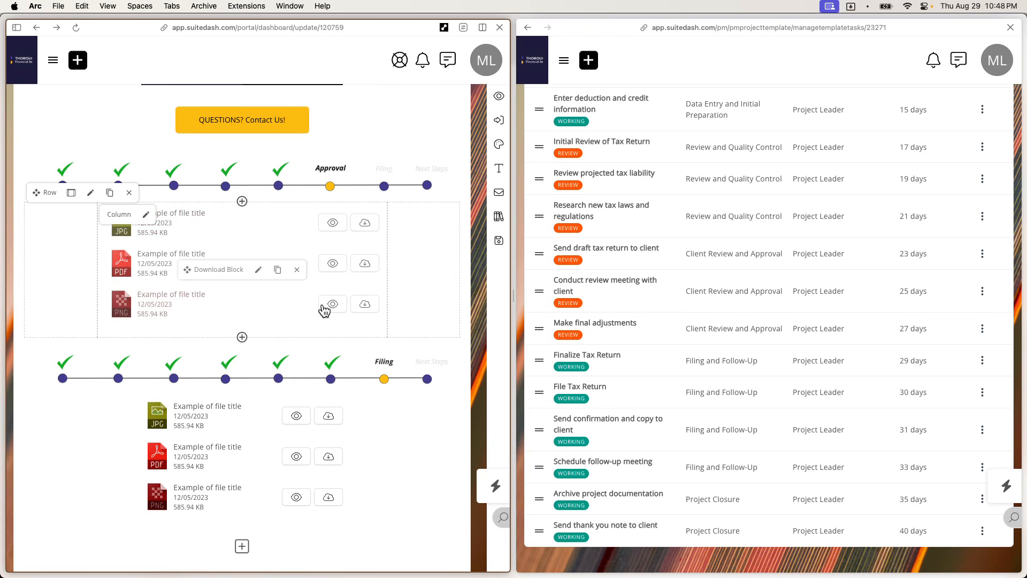
Step: Widen the portal page side of the split view and examine its Updates, Approval and Filing sections
{"action": "scroll", "coordinate": [287, 398], "scroll_direction": "down", "scroll_amount": 2}
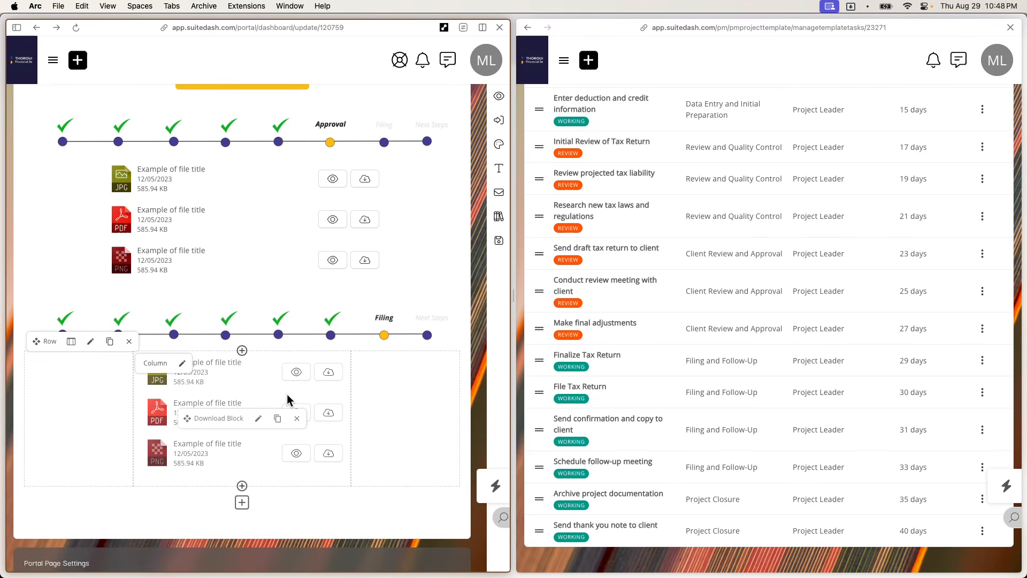
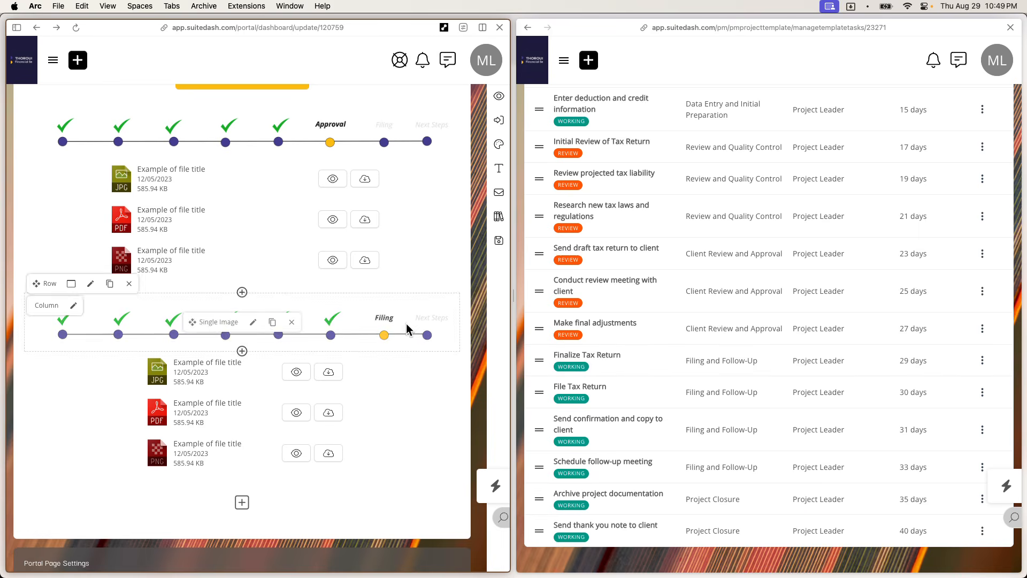
{"action": "left_click_drag", "start_coordinate": [514, 298], "coordinate": [610, 297]}
{"action": "scroll", "coordinate": [451, 264], "scroll_direction": "up", "scroll_amount": 3}
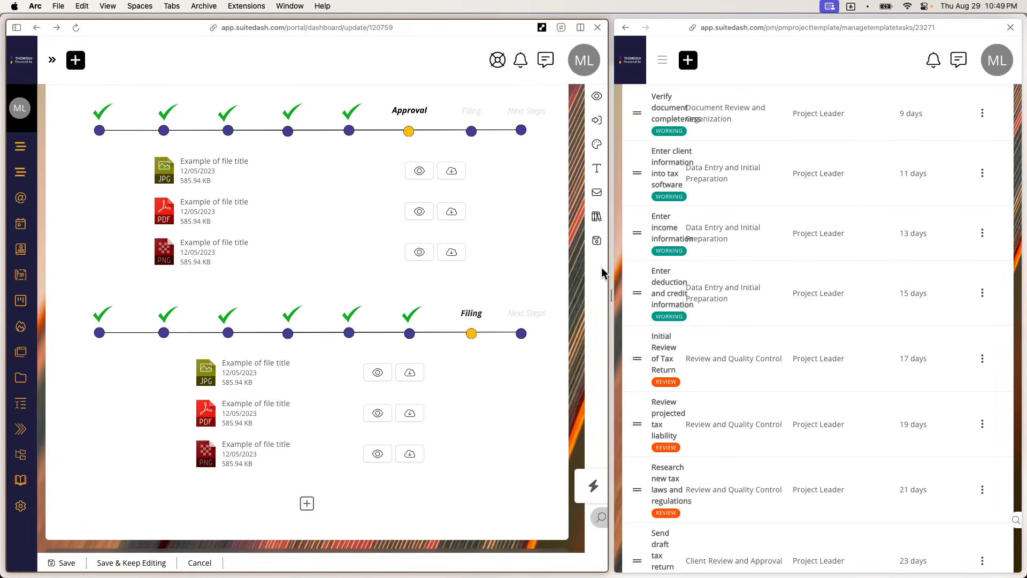
{"action": "scroll", "coordinate": [410, 352], "scroll_direction": "down", "scroll_amount": 1}
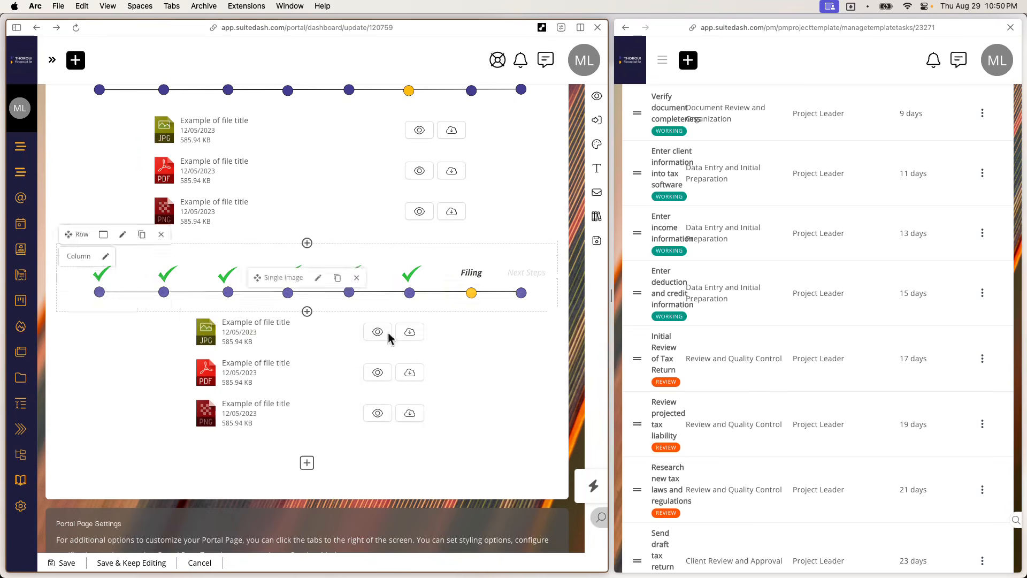
{"action": "left_click", "coordinate": [359, 379]}
{"action": "scroll", "coordinate": [349, 328], "scroll_direction": "down", "scroll_amount": 3}
{"action": "scroll", "coordinate": [348, 327], "scroll_direction": "down", "scroll_amount": 6}
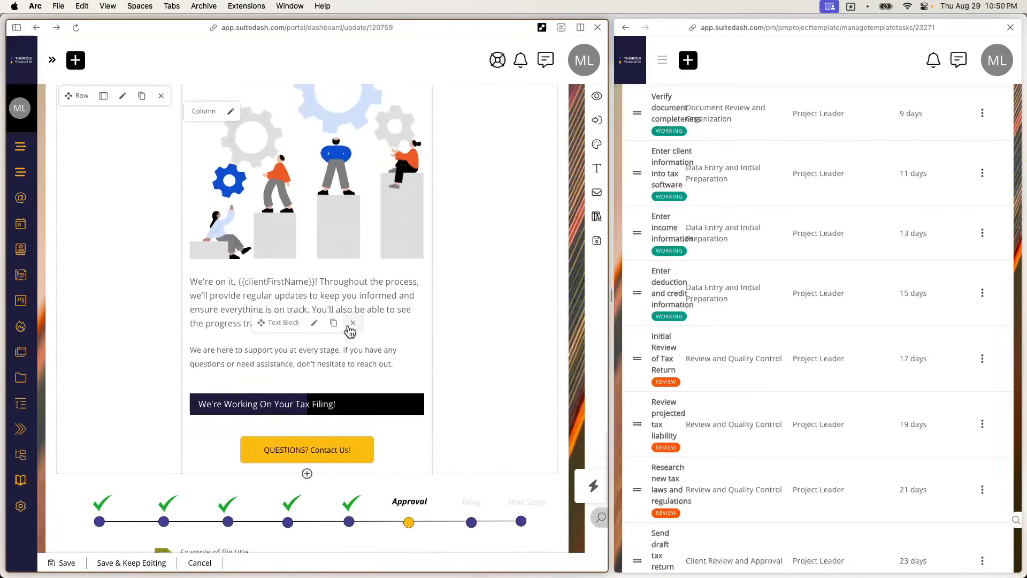
{"action": "scroll", "coordinate": [348, 325], "scroll_direction": "down", "scroll_amount": 4}
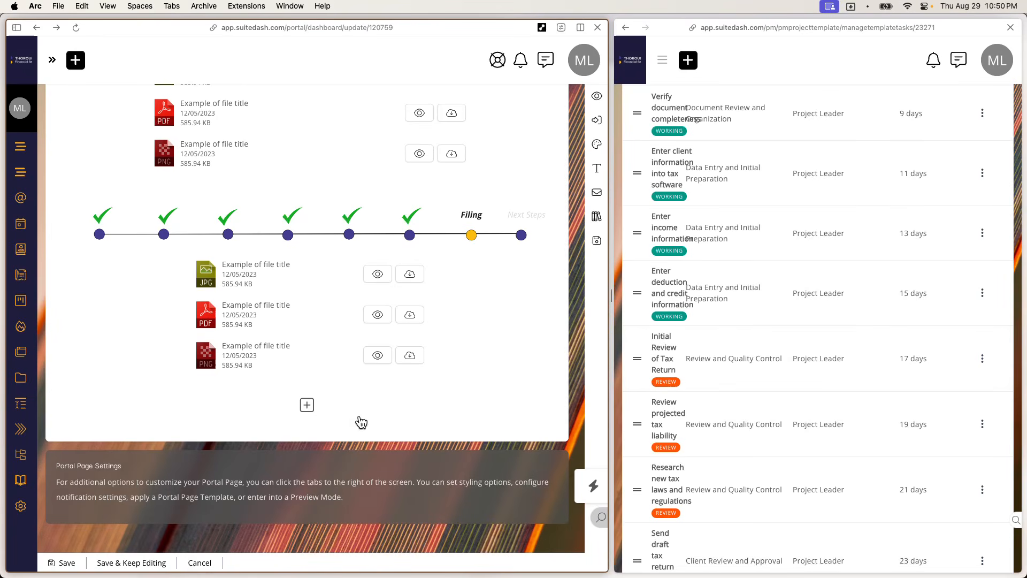
Step: Add a button block beneath the Filing downloads, try the click action Navigate to URL from Custom Field, and close its options
{"action": "left_click", "coordinate": [306, 389]}
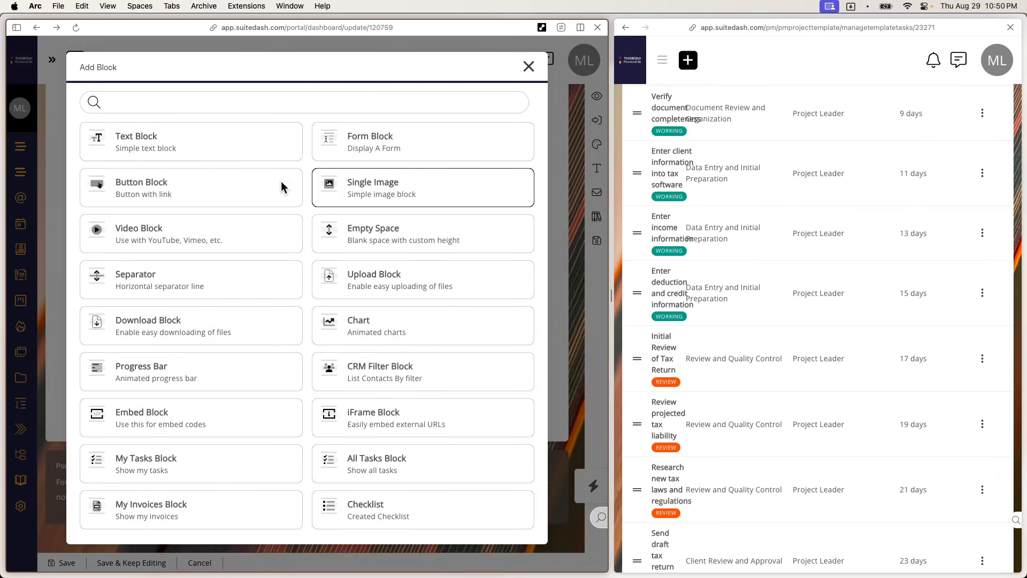
{"action": "left_click", "coordinate": [260, 191]}
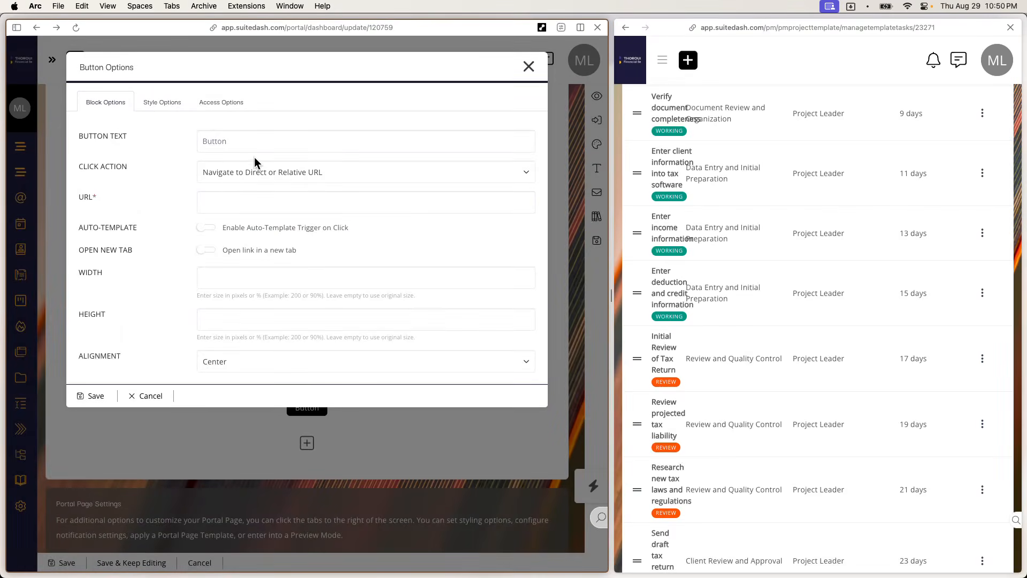
{"action": "left_click", "coordinate": [268, 174]}
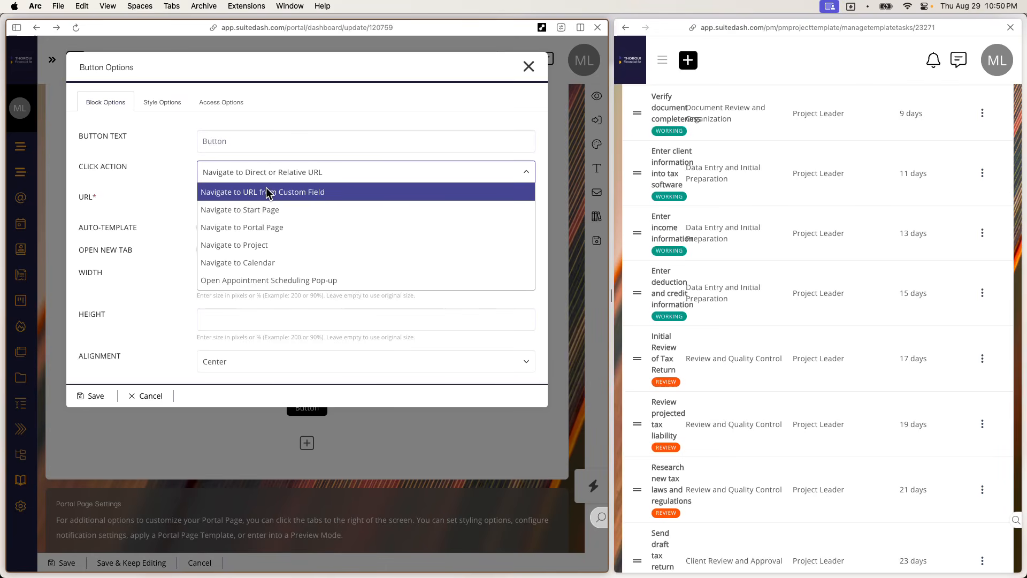
{"action": "left_click", "coordinate": [267, 193]}
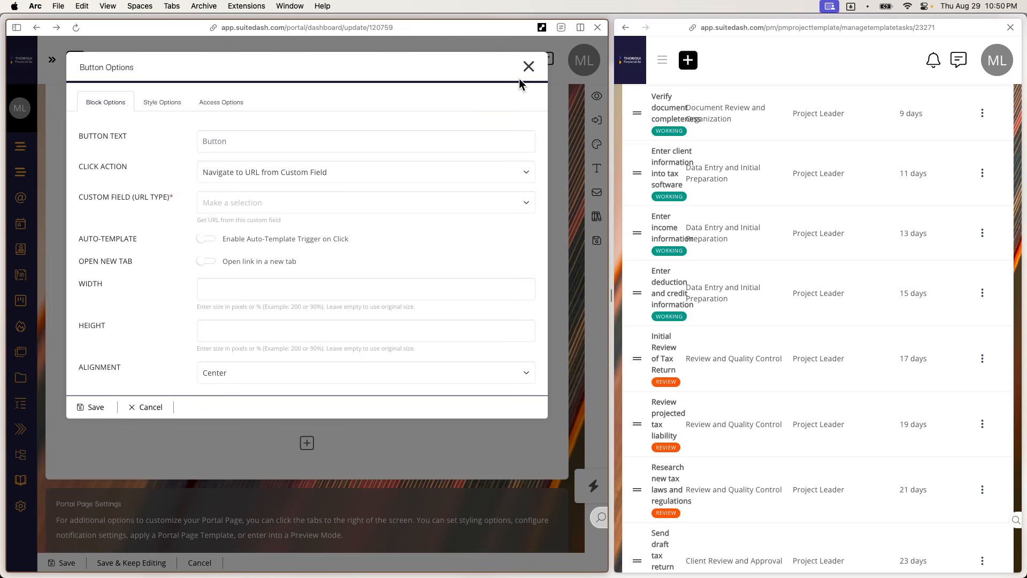
{"action": "left_click", "coordinate": [529, 66]}
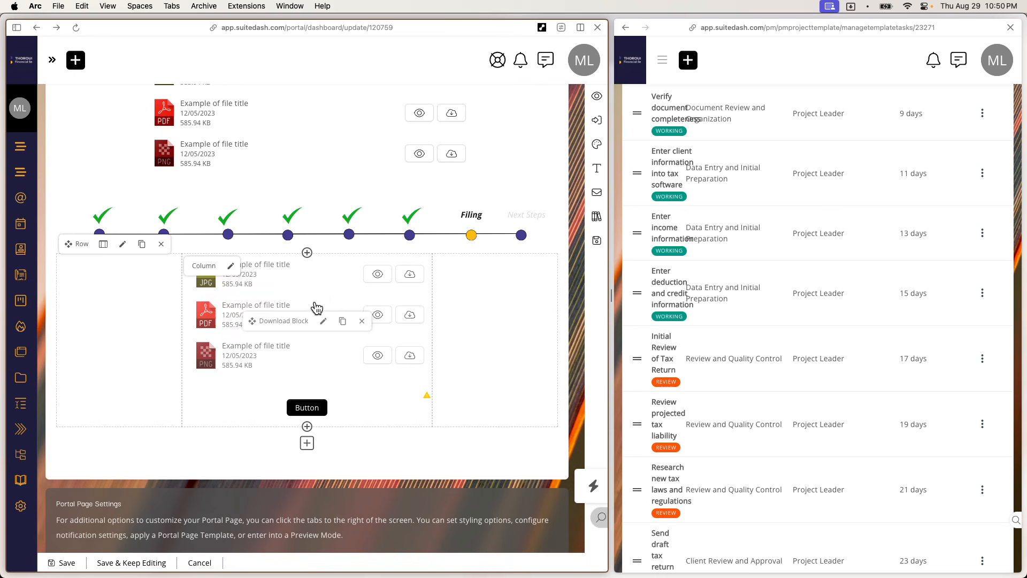
Step: Check the template's final tasks and the portal page's assigned circles, and close the template side of the split view
{"action": "mouse_move", "coordinate": [358, 421]}
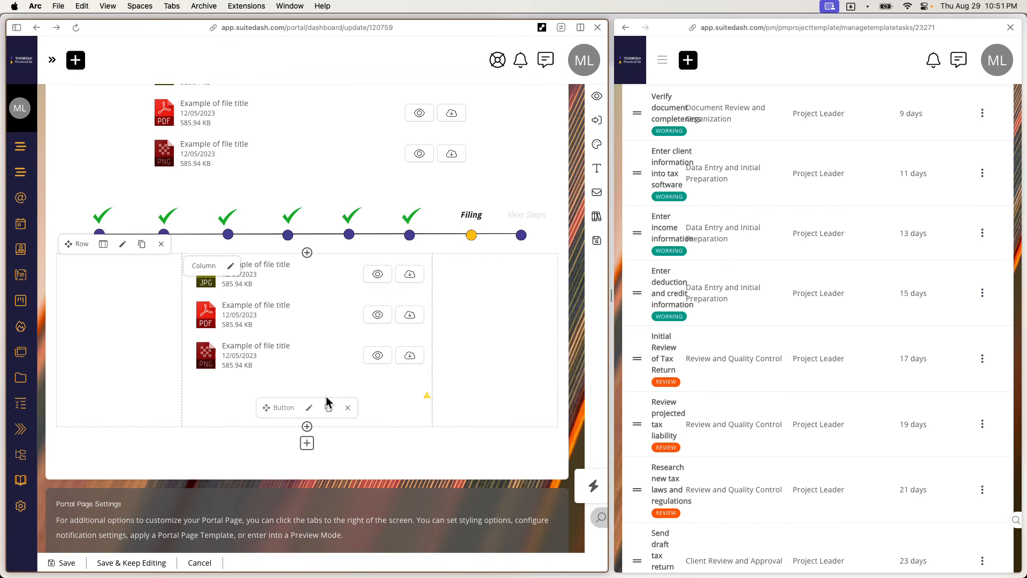
{"action": "scroll", "coordinate": [725, 341], "scroll_direction": "down", "scroll_amount": 10}
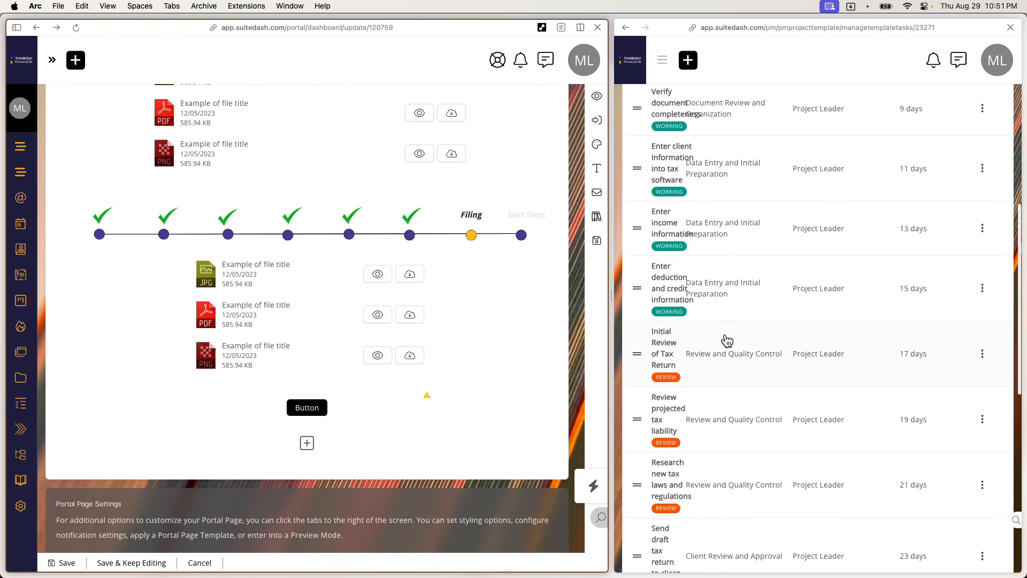
{"action": "scroll", "coordinate": [726, 340], "scroll_direction": "down", "scroll_amount": 2}
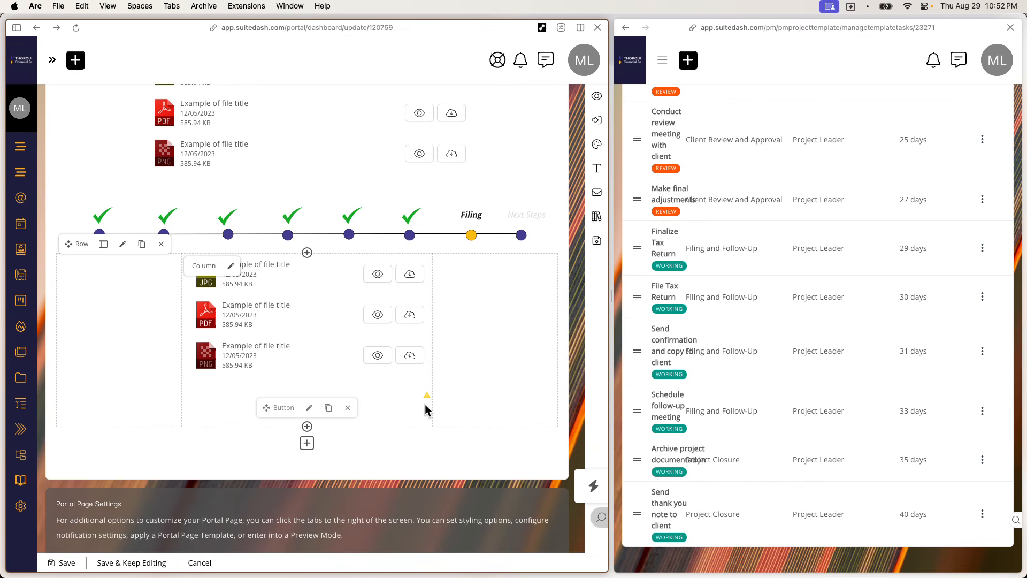
{"action": "scroll", "coordinate": [304, 419], "scroll_direction": "up", "scroll_amount": 15}
{"action": "scroll", "coordinate": [304, 419], "scroll_direction": "up", "scroll_amount": 10}
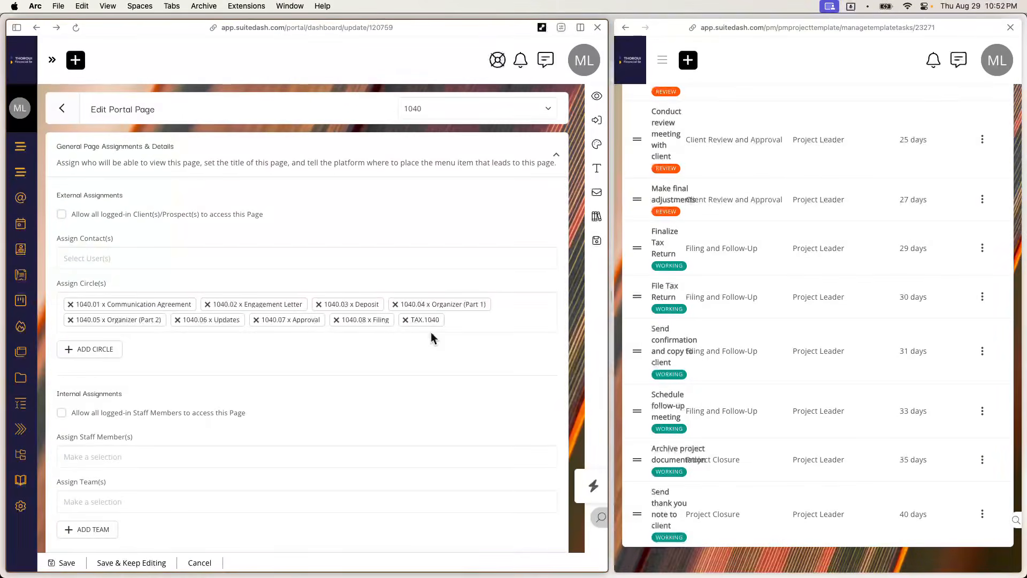
{"action": "left_click", "coordinate": [1011, 27]}
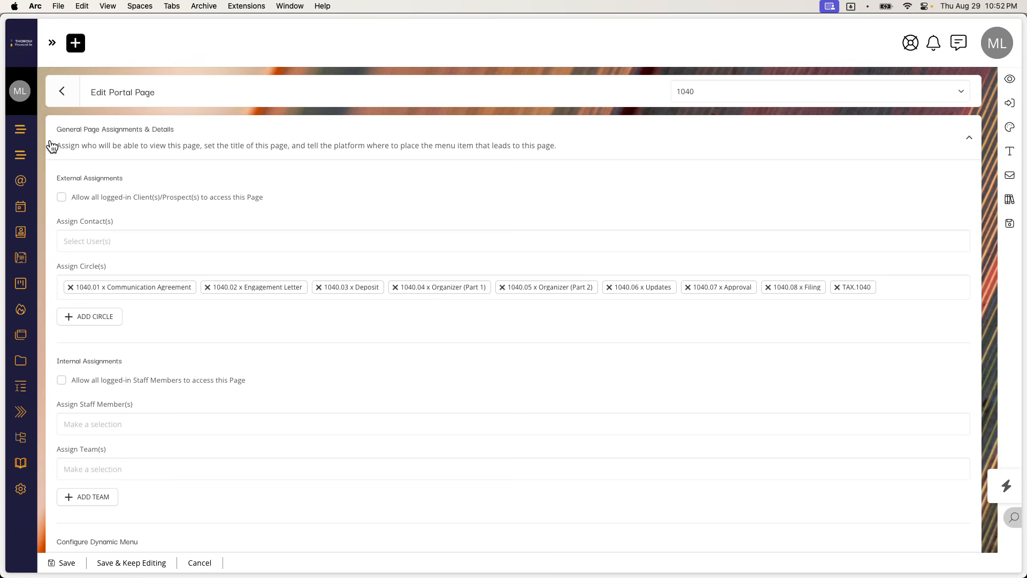
Step: Review the 1040 portal page's stage sections in order, from Communication Agreement through Engagement Letter, Pay Deposit, Organizer and Updates to Approval
{"action": "mouse_move", "coordinate": [33, 156]}
{"action": "scroll", "coordinate": [323, 292], "scroll_direction": "down", "scroll_amount": 20}
{"action": "scroll", "coordinate": [323, 289], "scroll_direction": "down", "scroll_amount": 5}
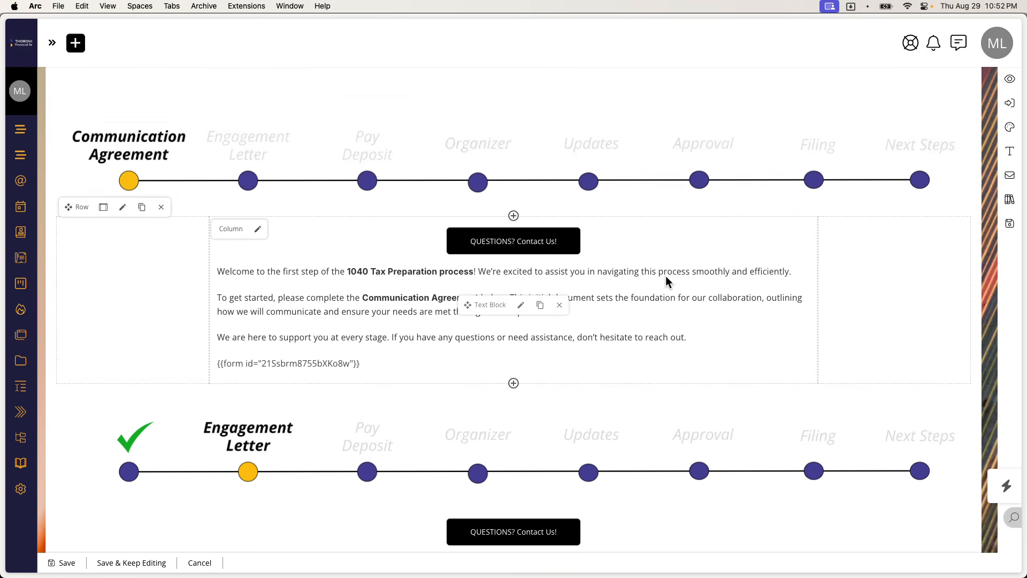
{"action": "scroll", "coordinate": [666, 275], "scroll_direction": "down", "scroll_amount": 5}
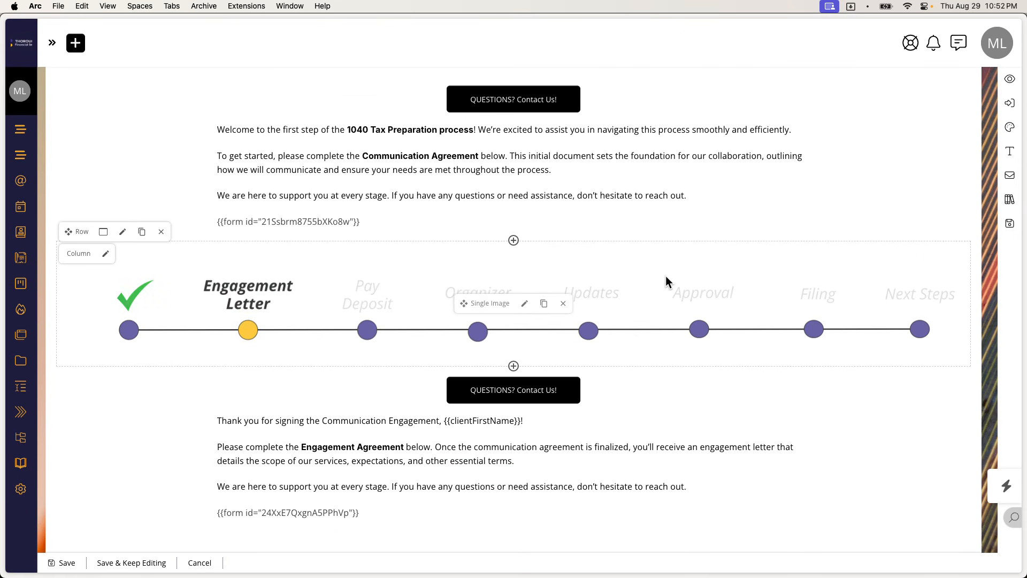
{"action": "scroll", "coordinate": [666, 277], "scroll_direction": "down", "scroll_amount": 1}
{"action": "scroll", "coordinate": [666, 277], "scroll_direction": "down", "scroll_amount": 1}
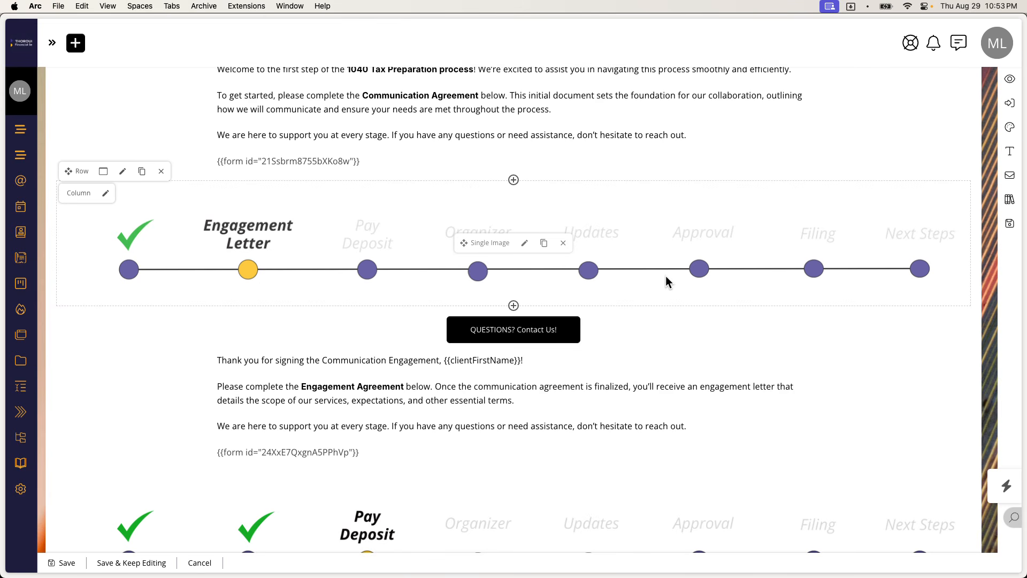
{"action": "scroll", "coordinate": [665, 275], "scroll_direction": "down", "scroll_amount": 15}
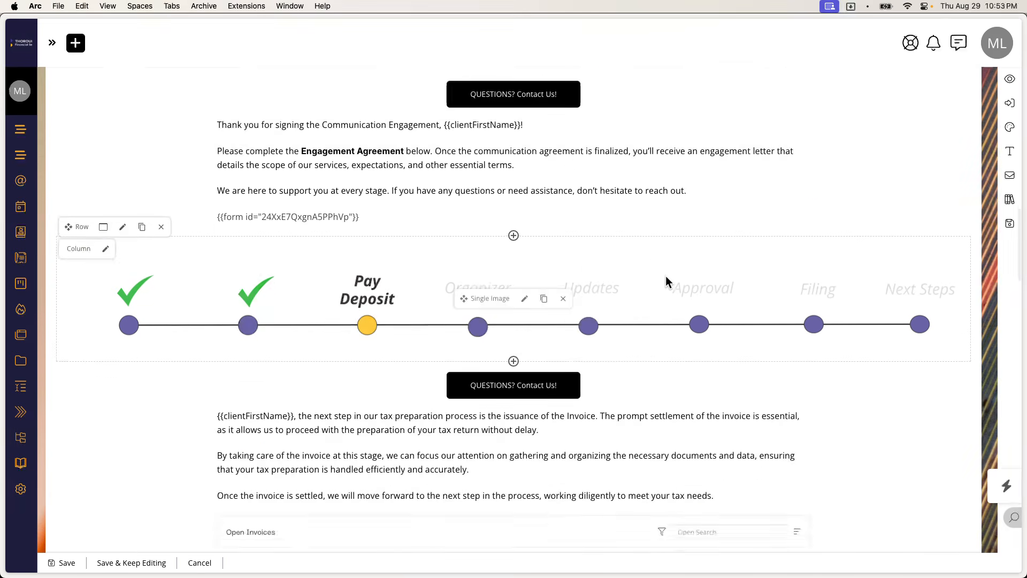
{"action": "scroll", "coordinate": [666, 275], "scroll_direction": "down", "scroll_amount": 15}
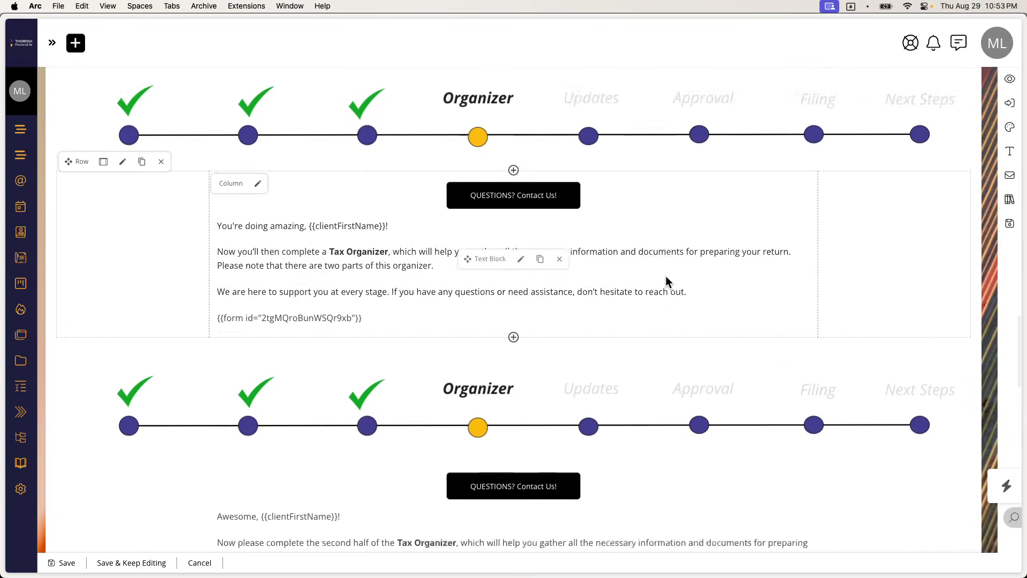
{"action": "scroll", "coordinate": [666, 275], "scroll_direction": "down", "scroll_amount": 5}
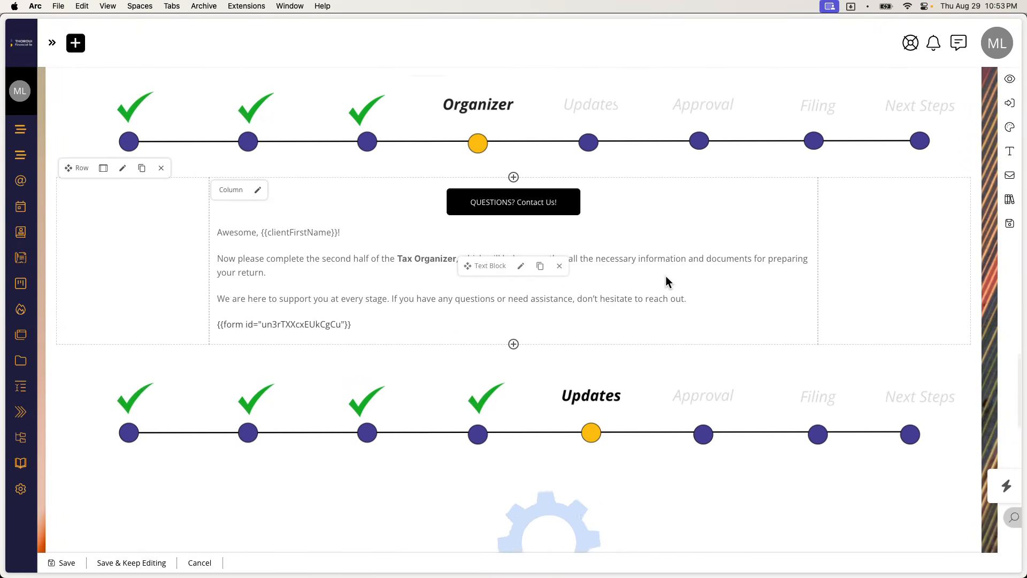
{"action": "scroll", "coordinate": [668, 281], "scroll_direction": "down", "scroll_amount": 15}
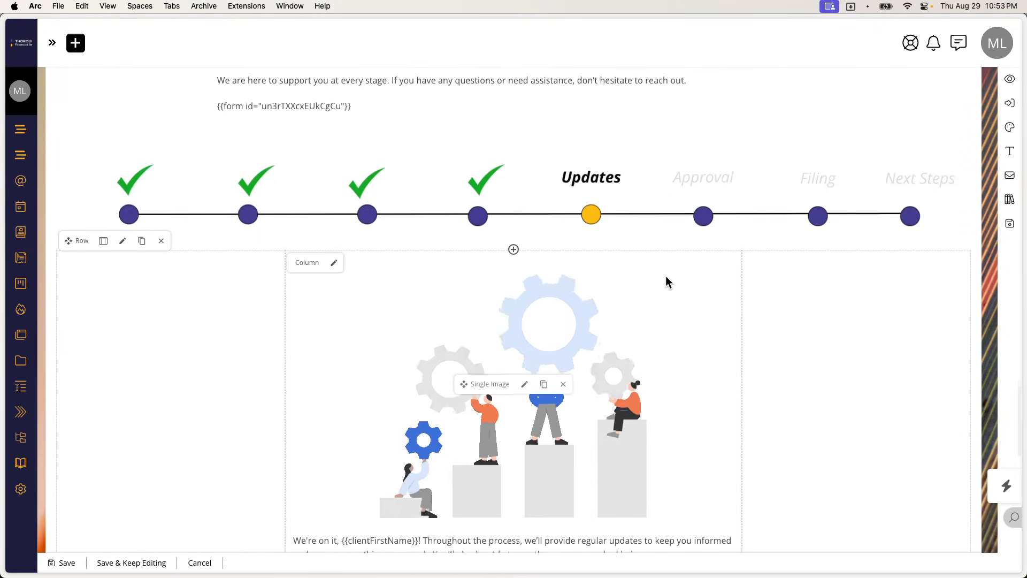
{"action": "scroll", "coordinate": [667, 278], "scroll_direction": "down", "scroll_amount": 2}
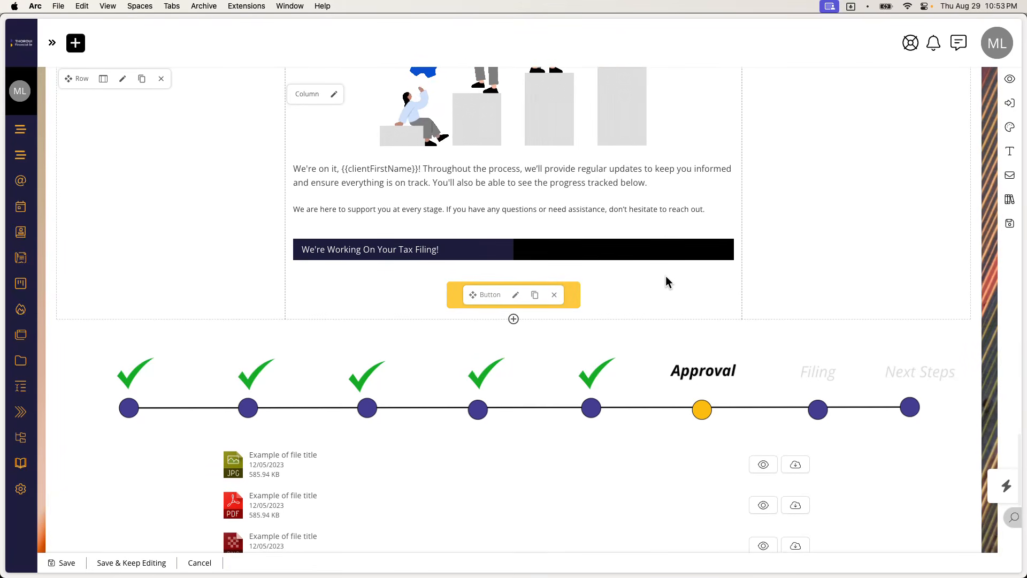